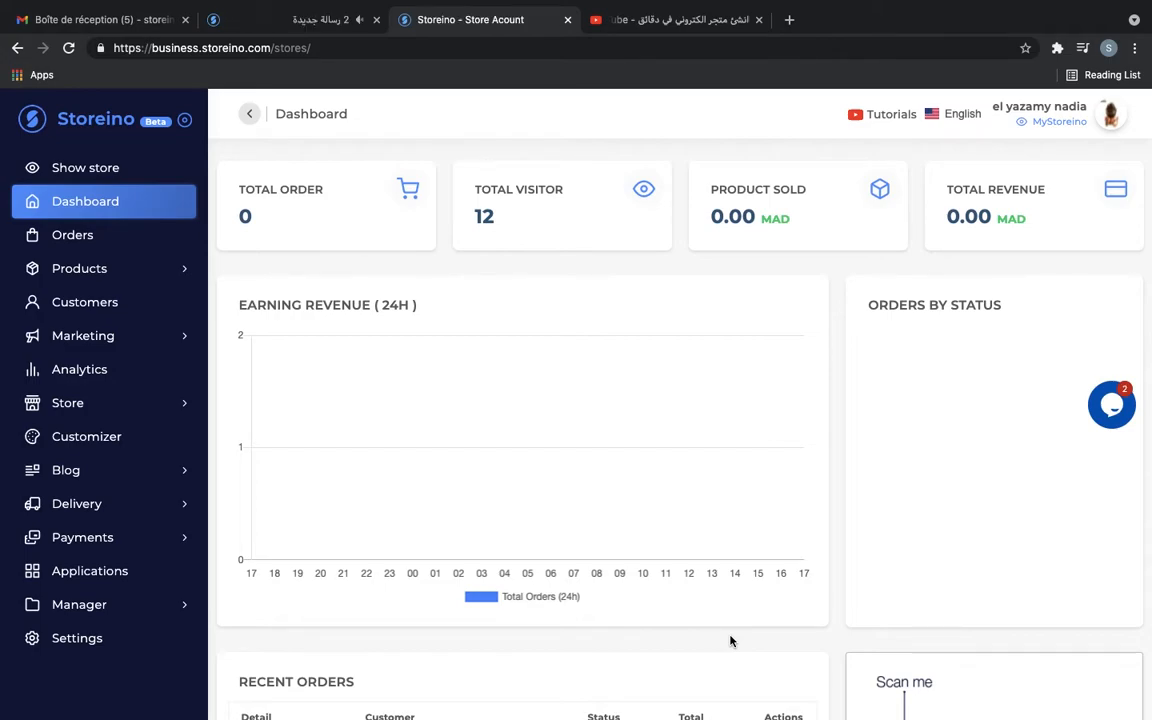
# - Start creating a new product from the store's product list
pyautogui.click(128, 267)
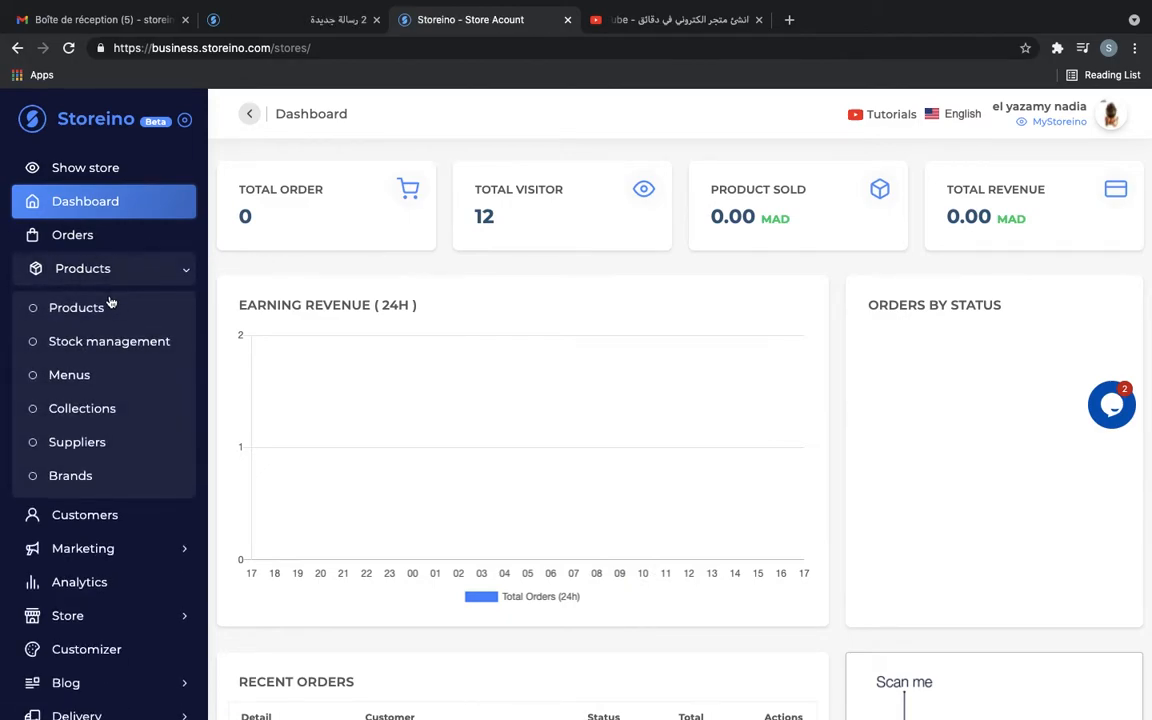
pyautogui.click(110, 306)
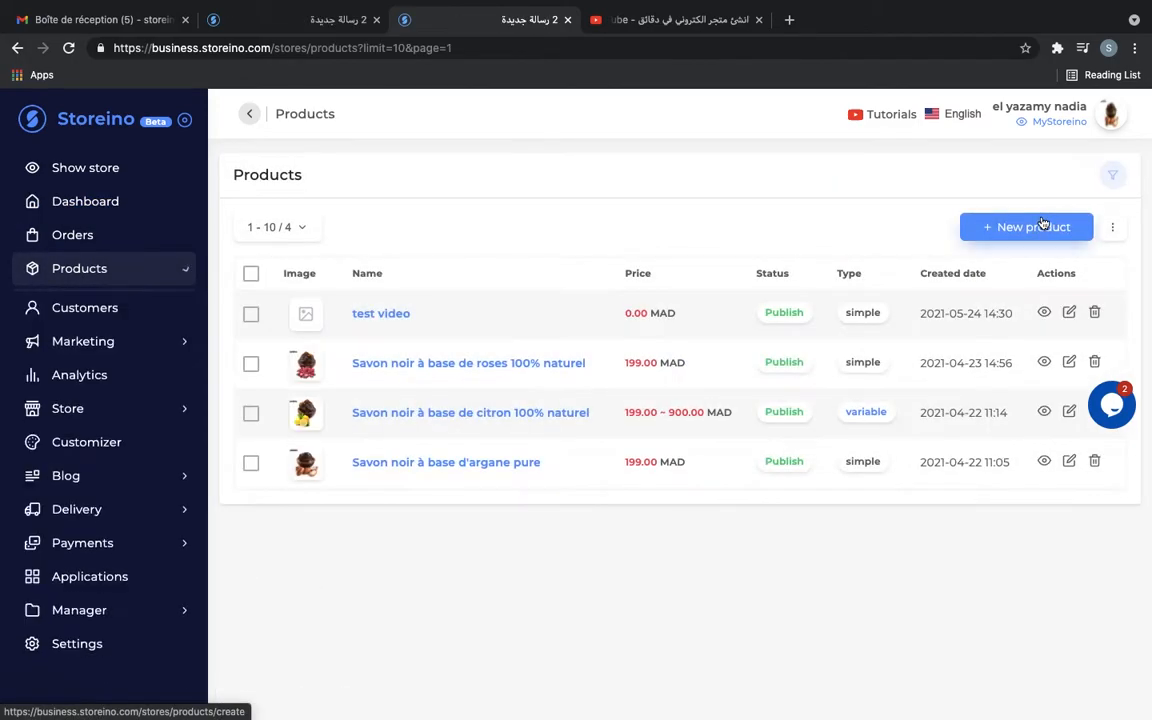
pyautogui.click(1043, 221)
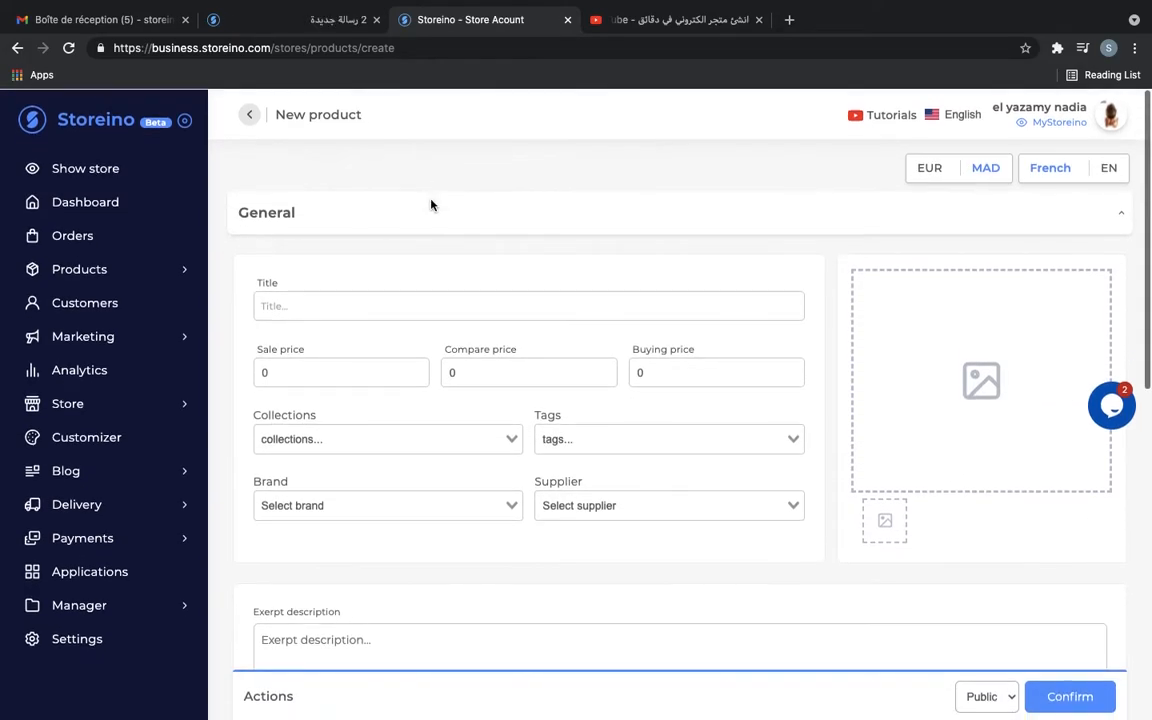
# - Examine the General section of the new product form, including the available collections, image area, short description and product details editor
pyautogui.click(431, 208)
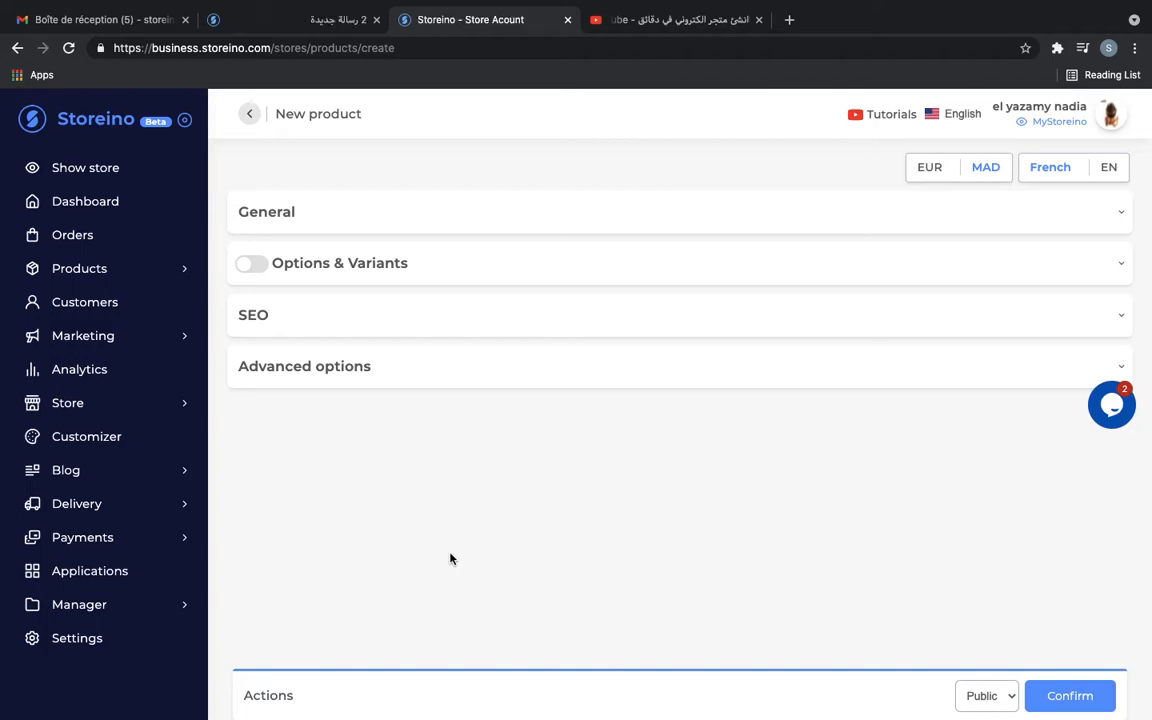
pyautogui.click(286, 219)
pyautogui.scroll(-5, 553, 612)
pyautogui.scroll(5, 553, 612)
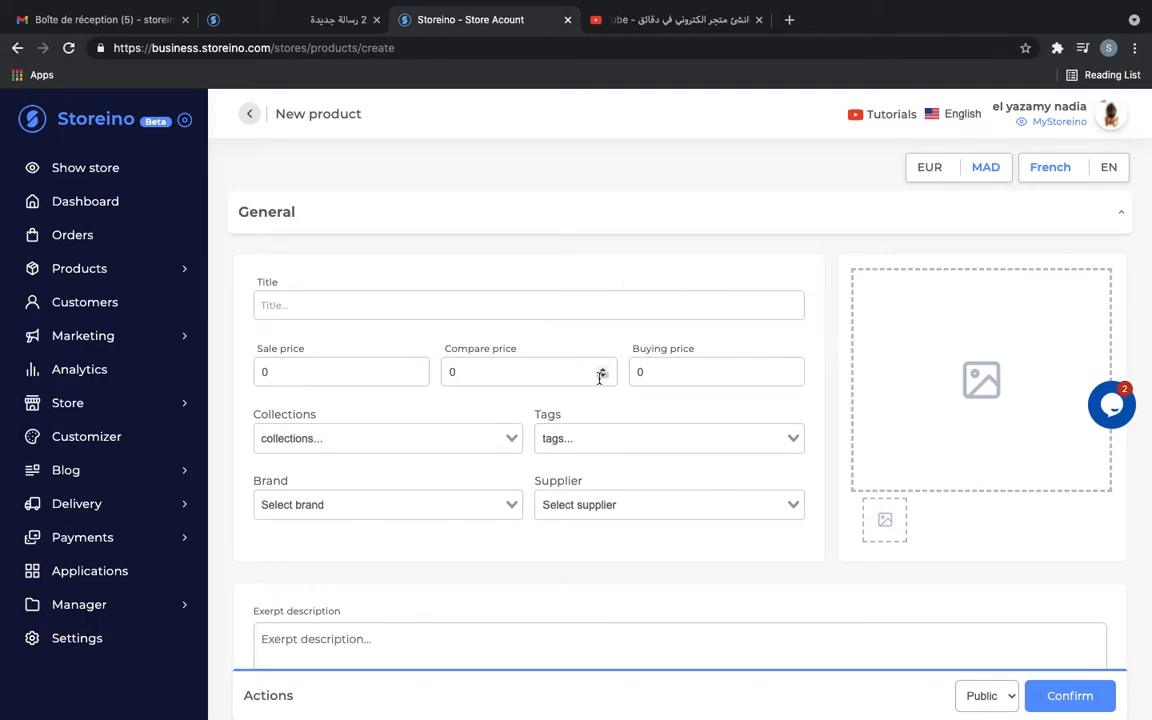
pyautogui.scroll(-2, 401, 437)
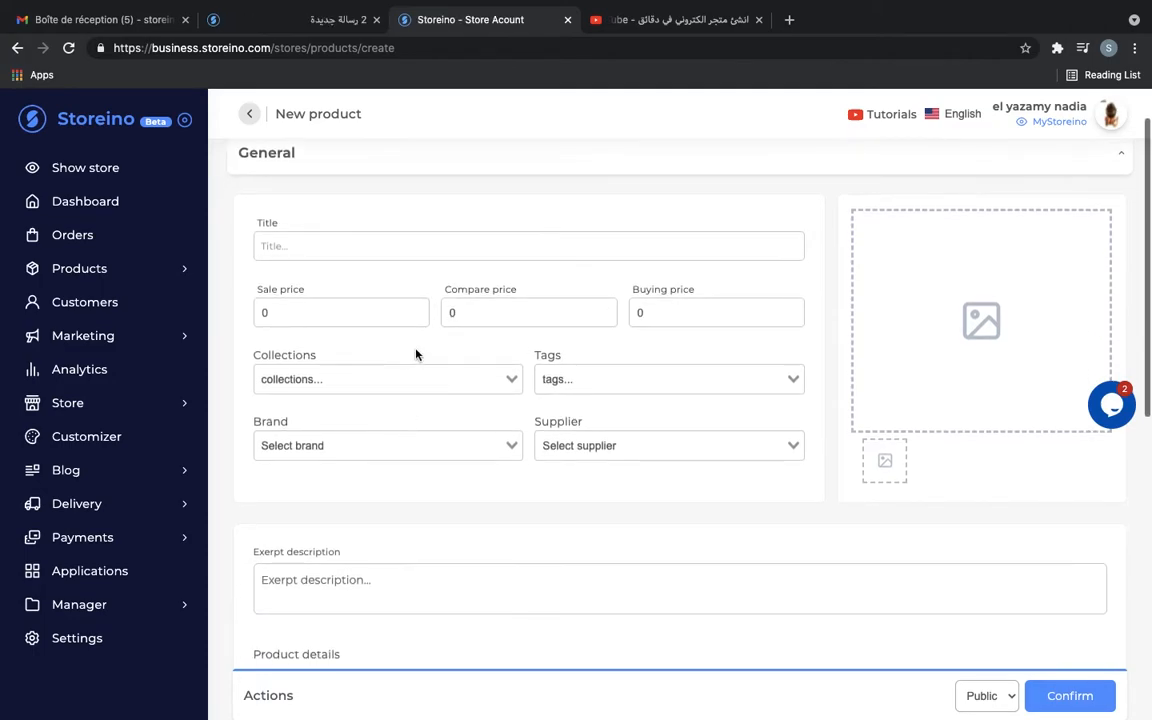
pyautogui.click(412, 380)
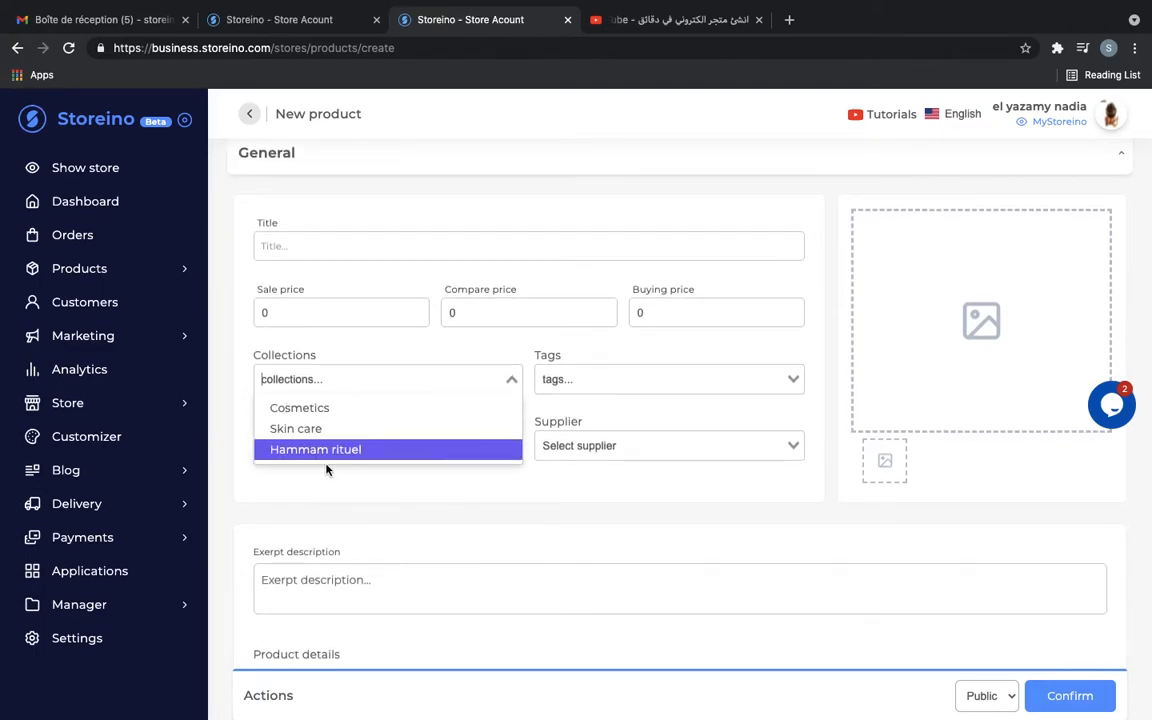
pyautogui.scroll(-1, 463, 514)
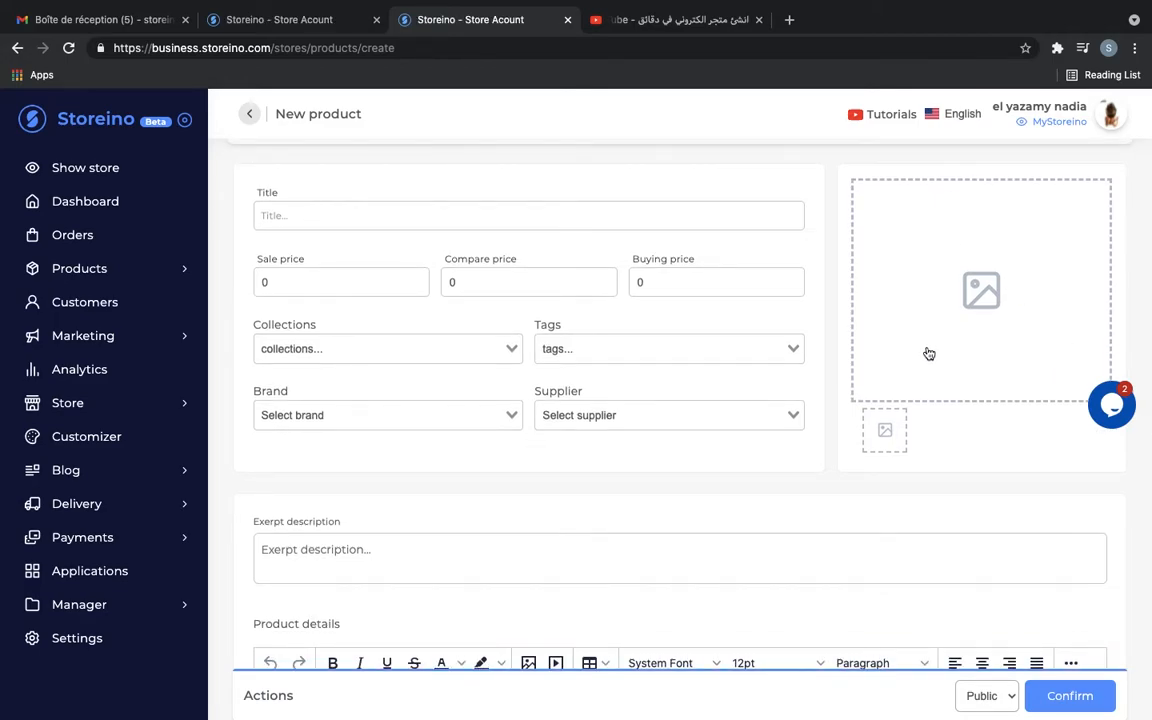
pyautogui.scroll(-3, 925, 350)
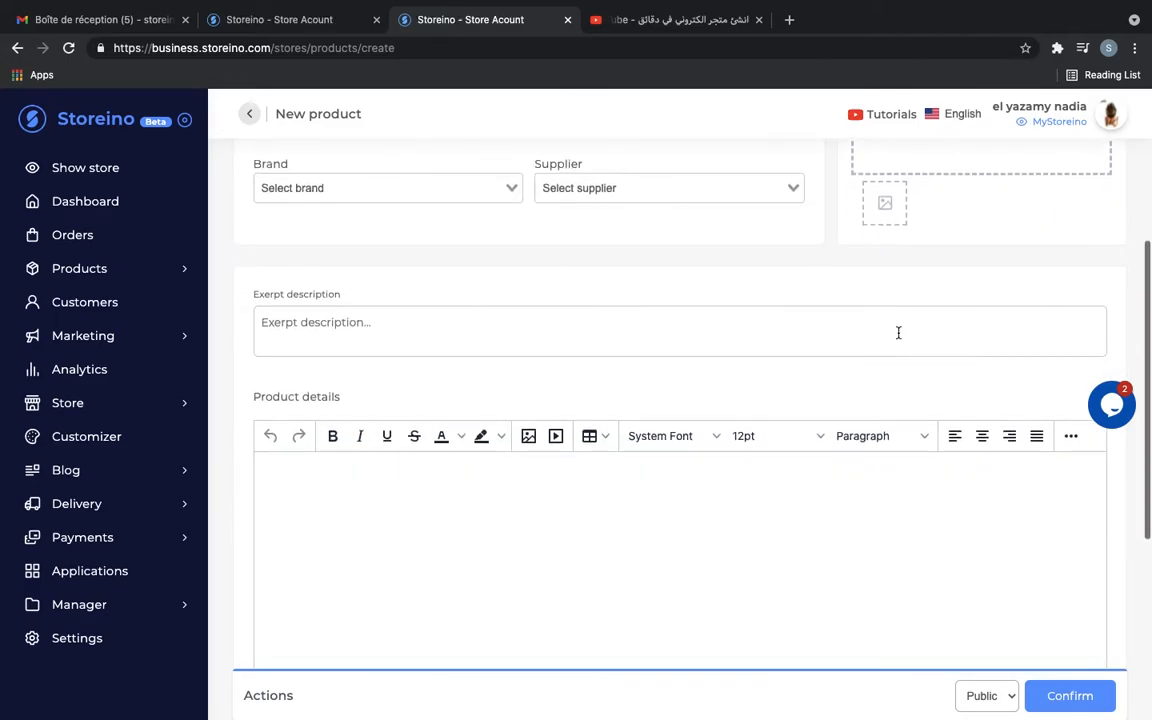
pyautogui.scroll(-1, 491, 471)
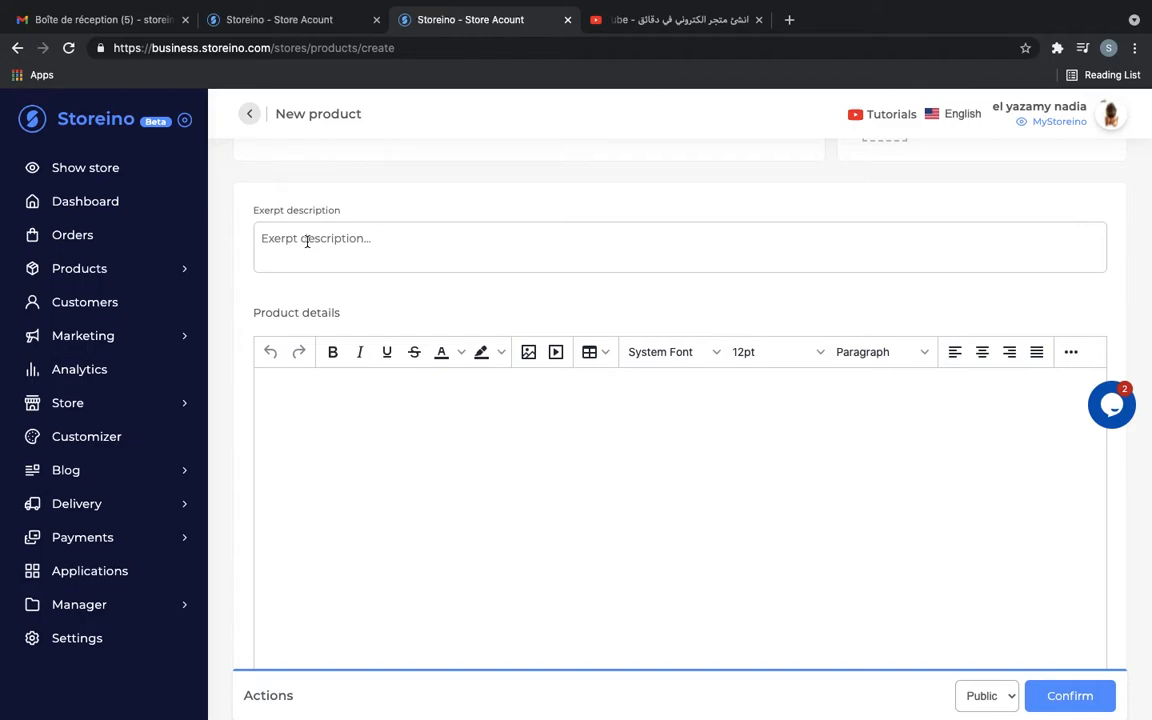
pyautogui.click(373, 458)
pyautogui.scroll(-3, 371, 458)
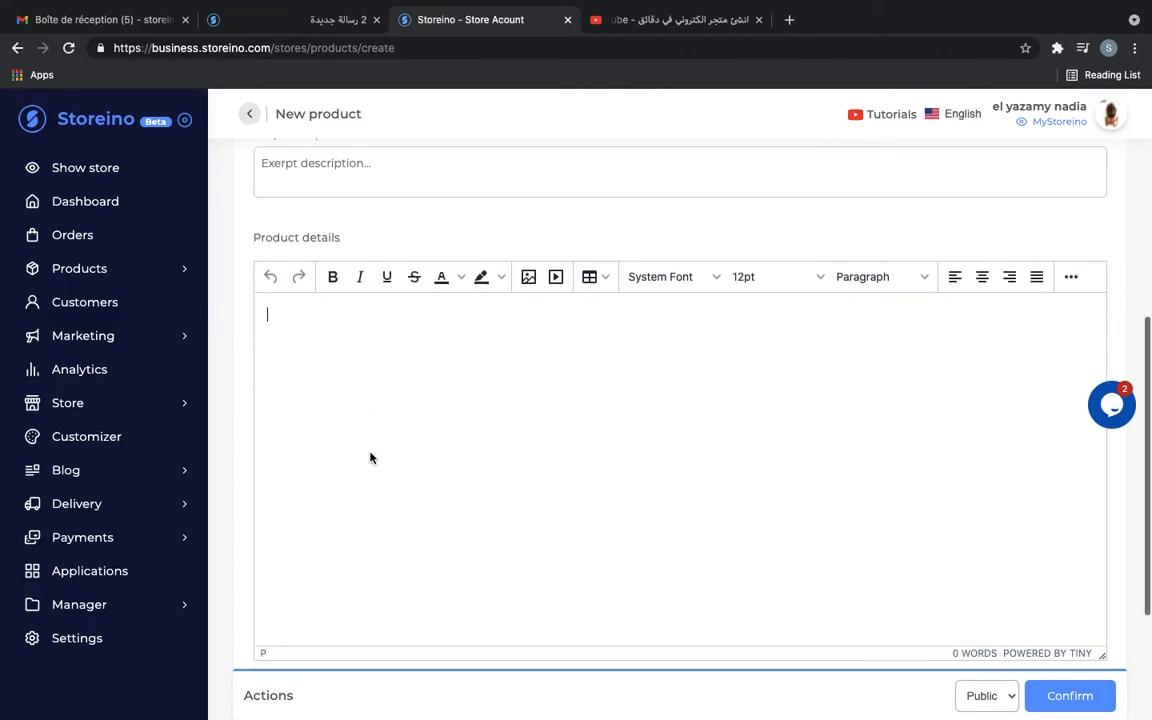
pyautogui.scroll(2, 370, 460)
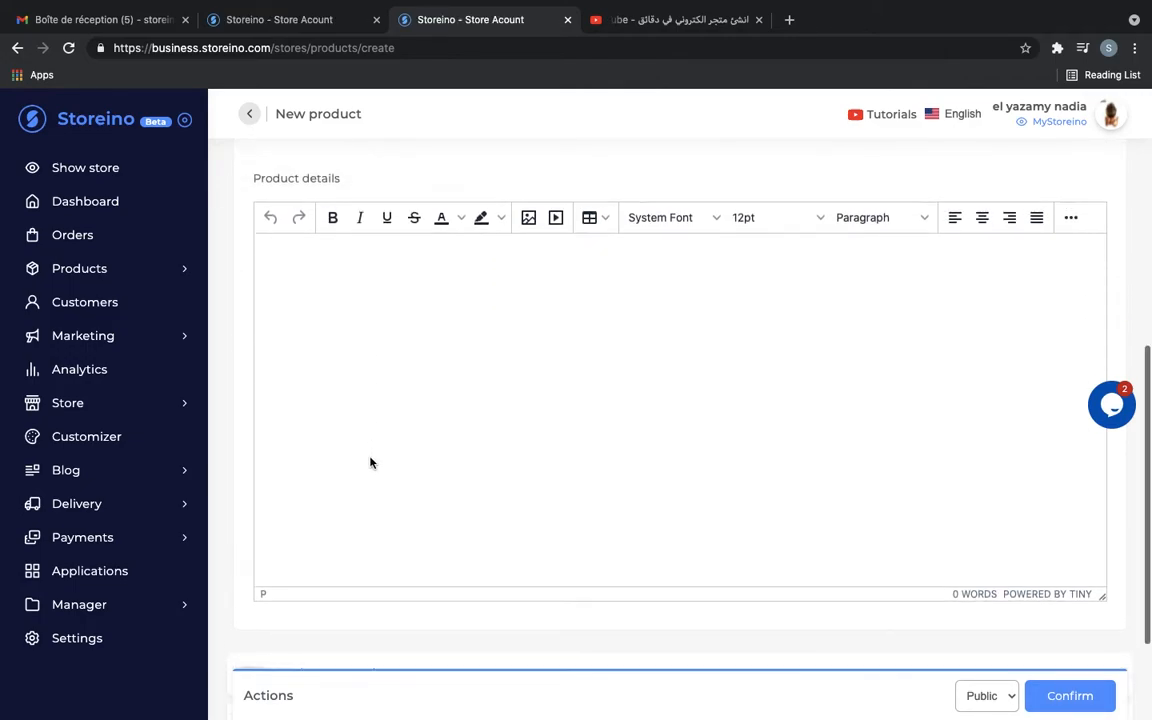
pyautogui.scroll(5, 370, 462)
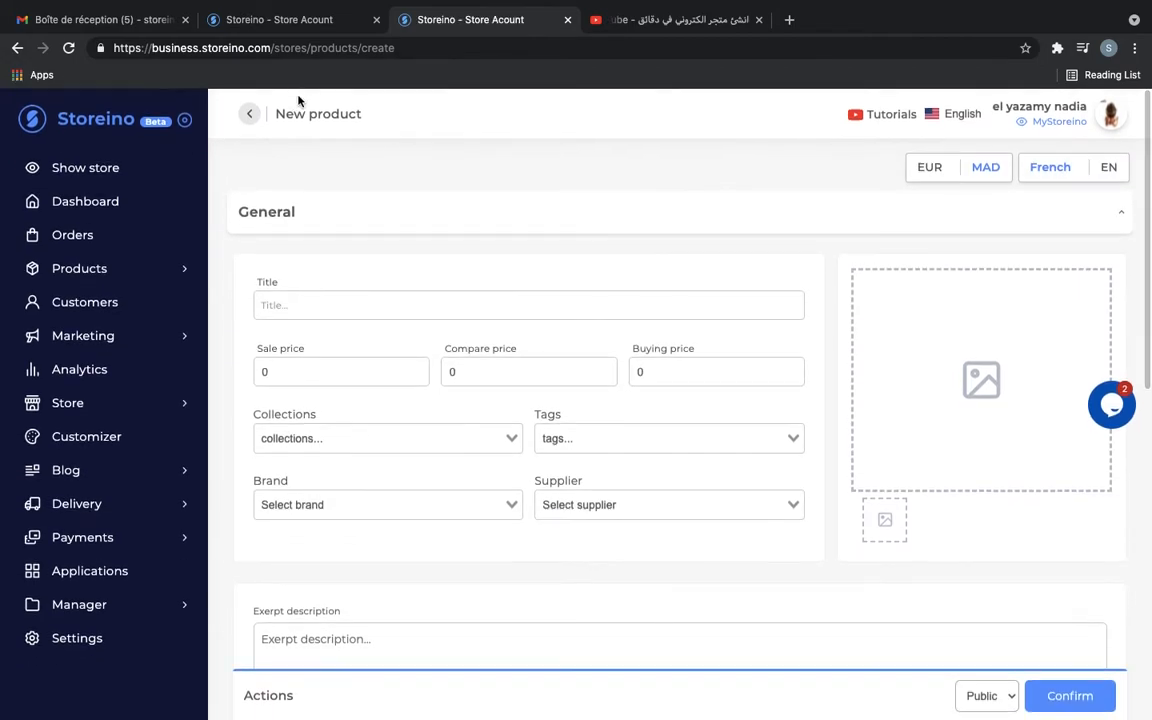
# - Collapse the General section and enable Options & Variants for the new product
pyautogui.click(285, 227)
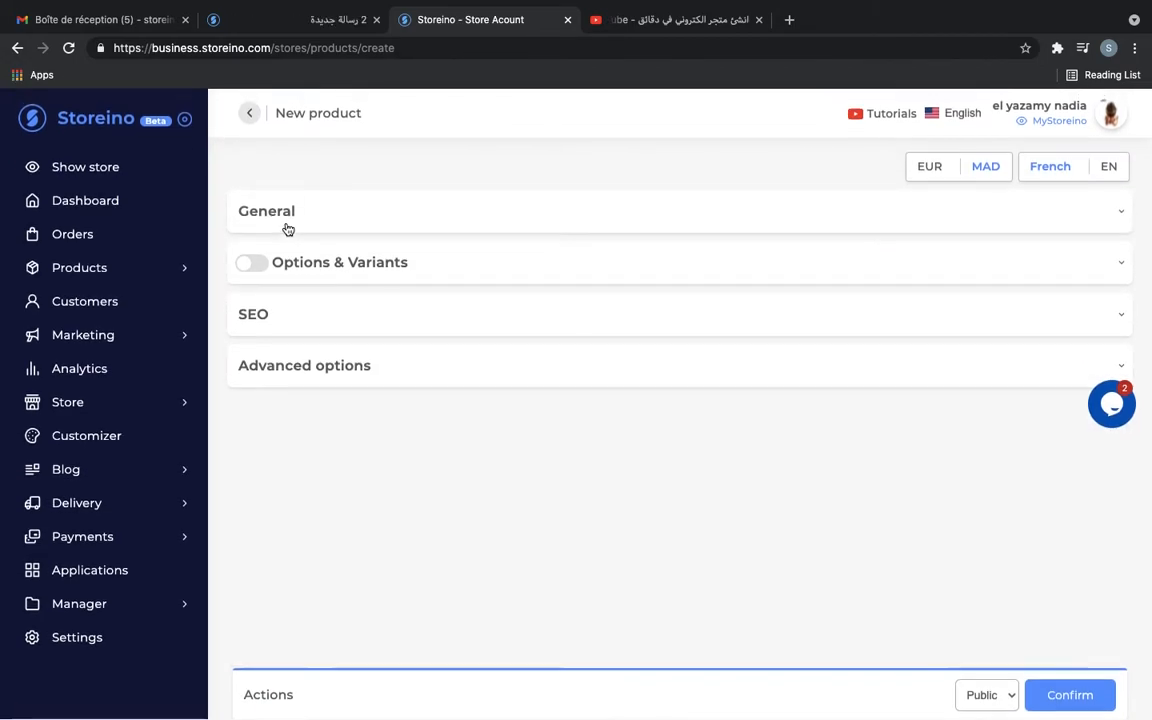
pyautogui.click(276, 266)
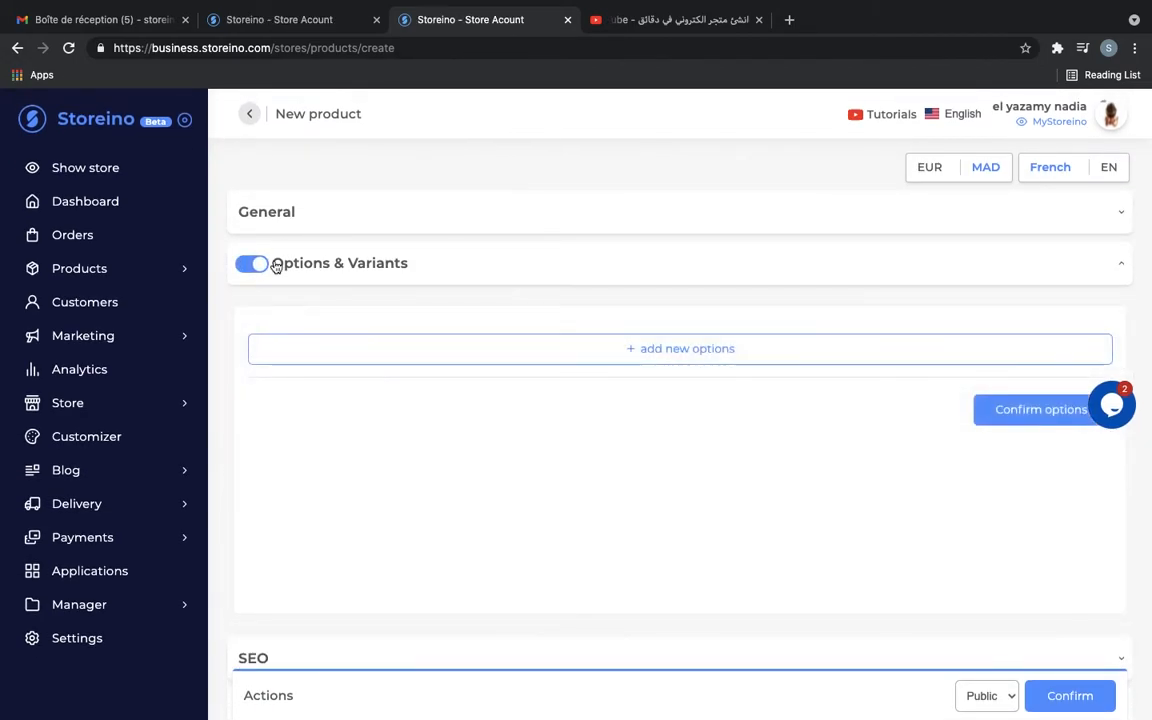
pyautogui.scroll(-1, 370, 473)
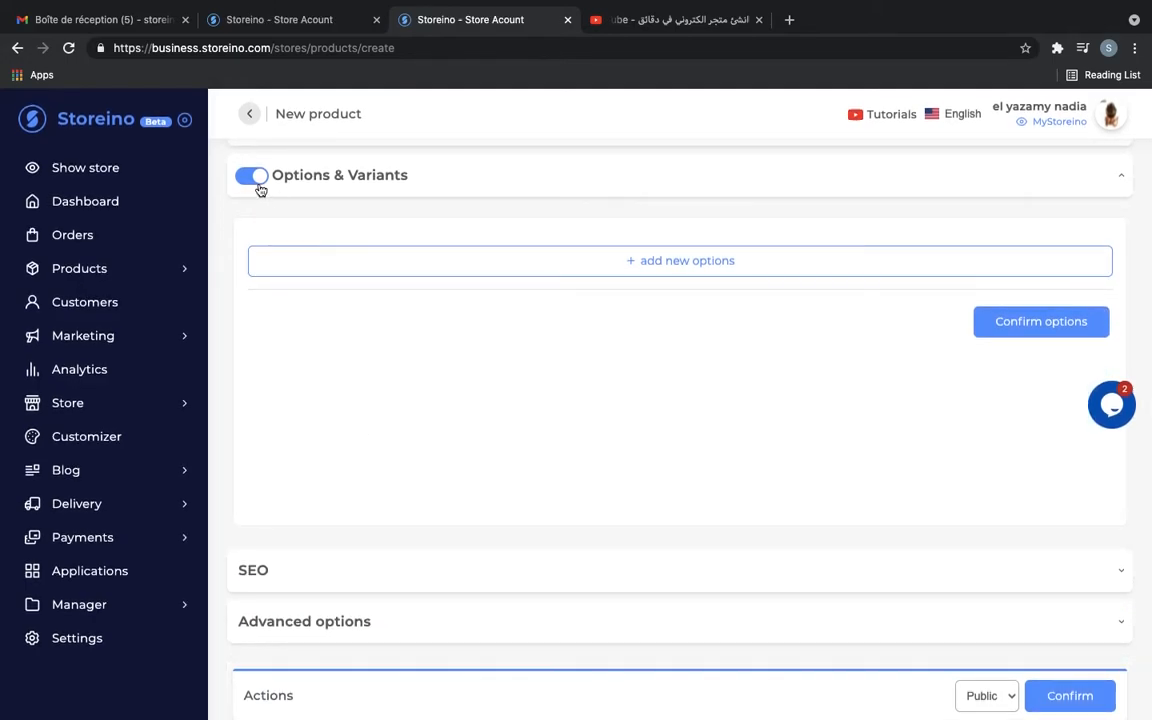
# - Try adding a Color option to the product's variants
pyautogui.click(645, 262)
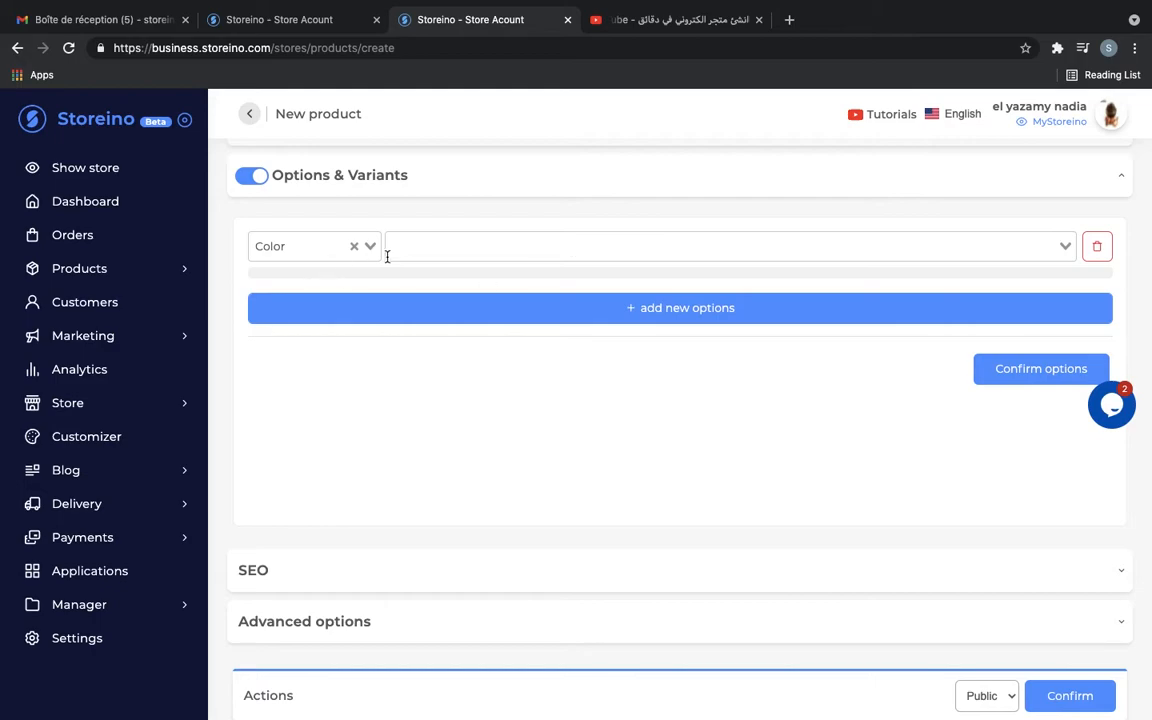
pyautogui.click(1097, 246)
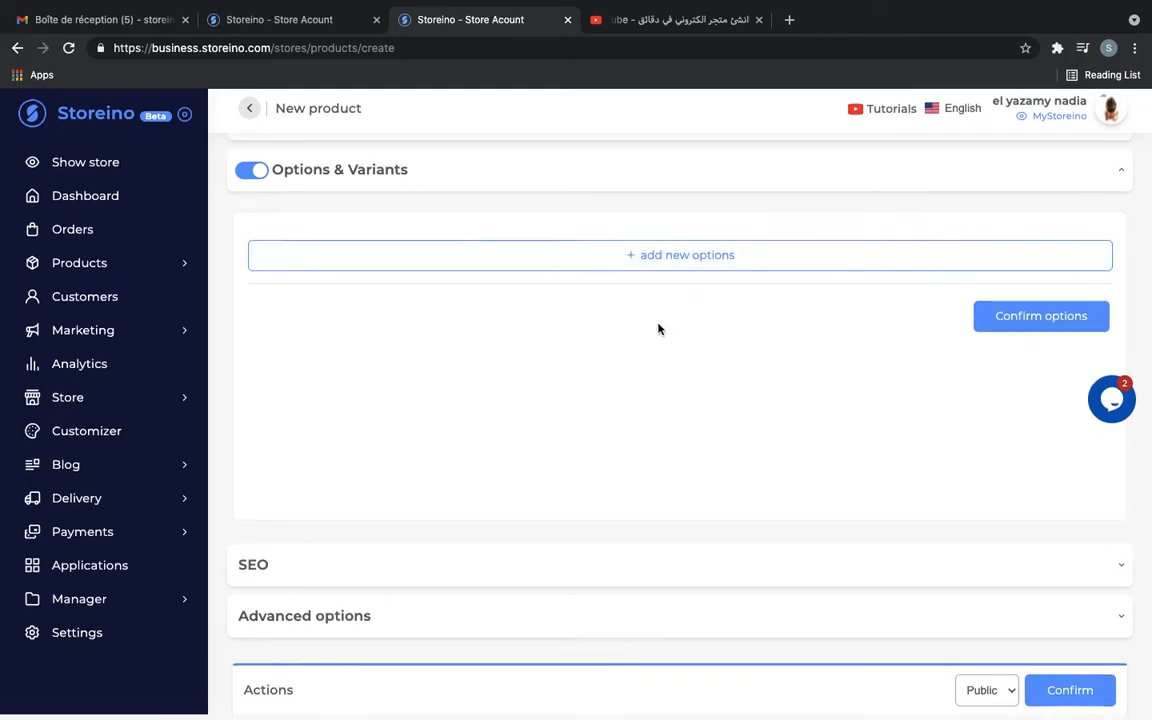
pyautogui.click(489, 179)
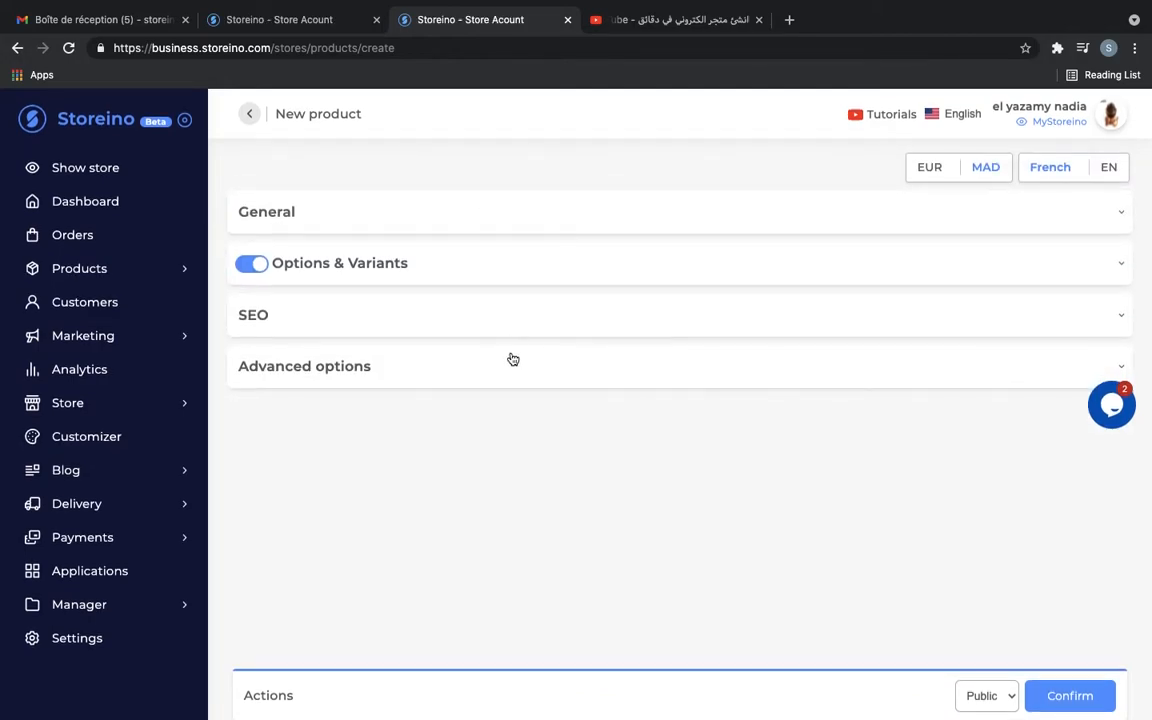
# - Review the product's SEO title, description, keywords and URL fields along with the Google search preview
pyautogui.click(327, 321)
pyautogui.scroll(-2, 470, 480)
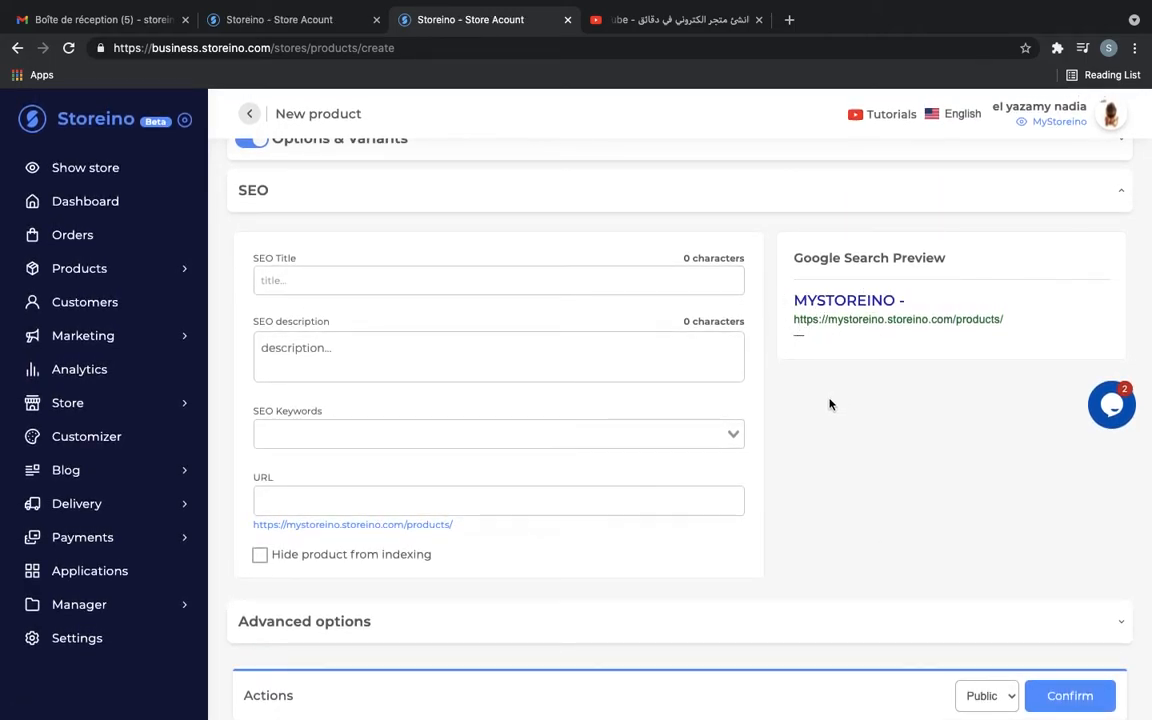
pyautogui.click(304, 204)
# - Examine the quantity settings under Advanced options, including the available quantity units and the quantity step
pyautogui.click(336, 375)
pyautogui.scroll(-2, 336, 375)
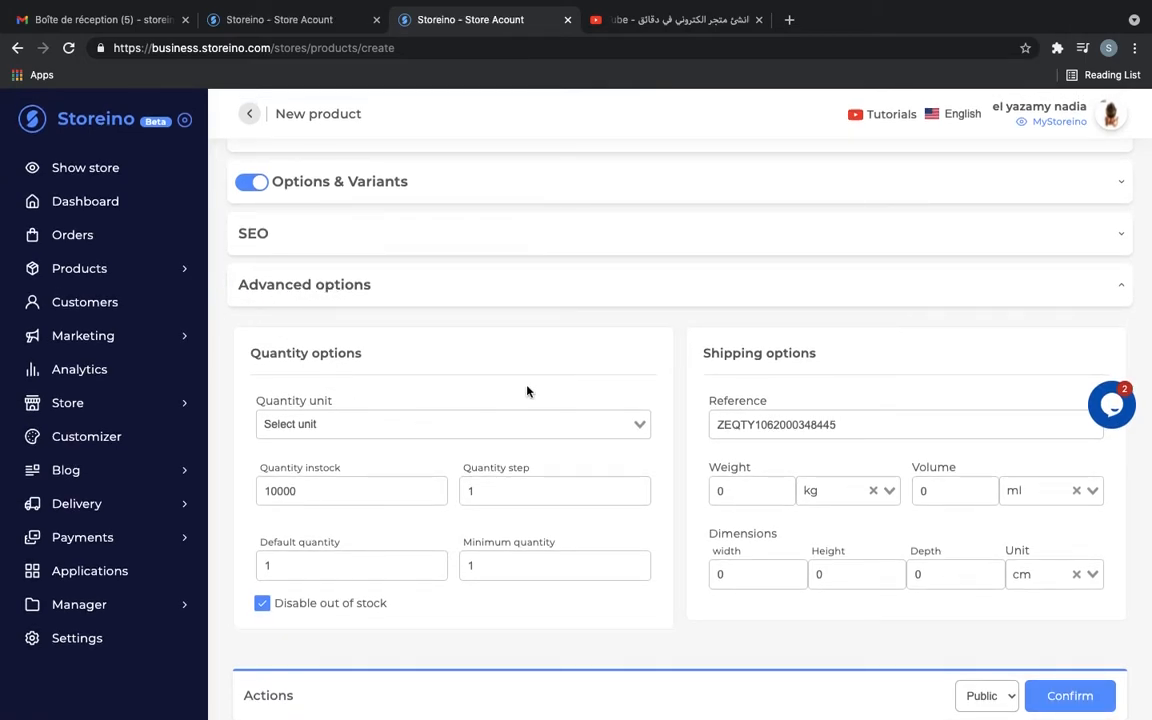
pyautogui.click(409, 429)
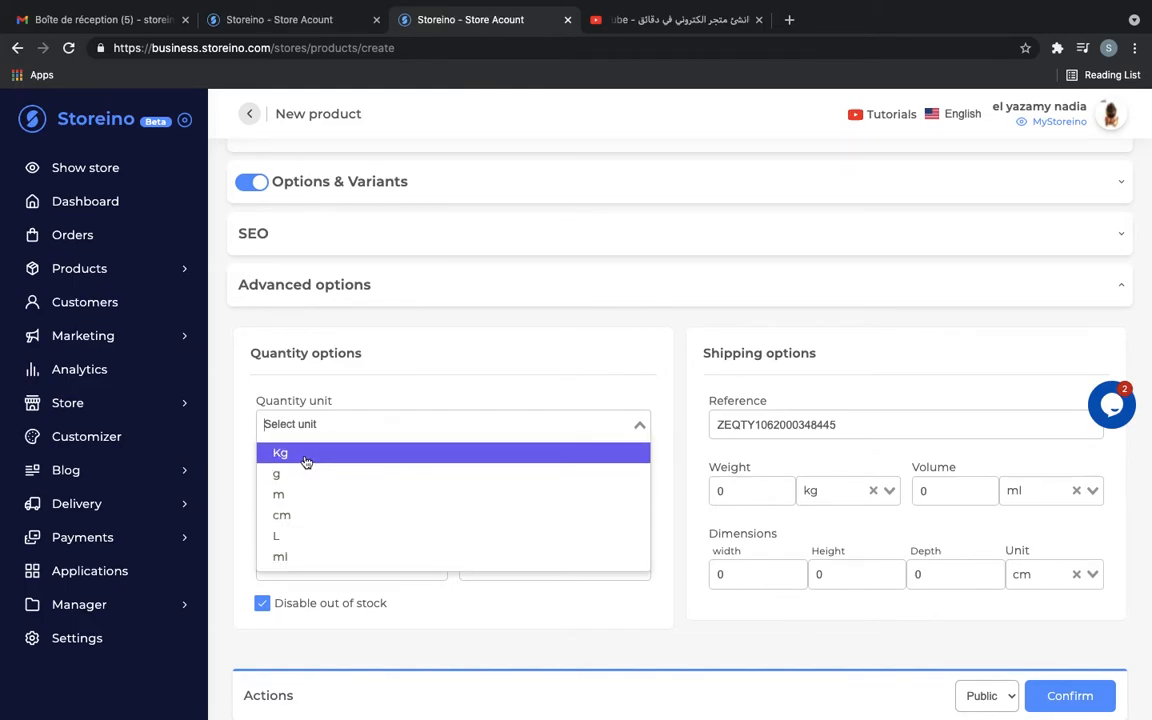
pyautogui.click(236, 465)
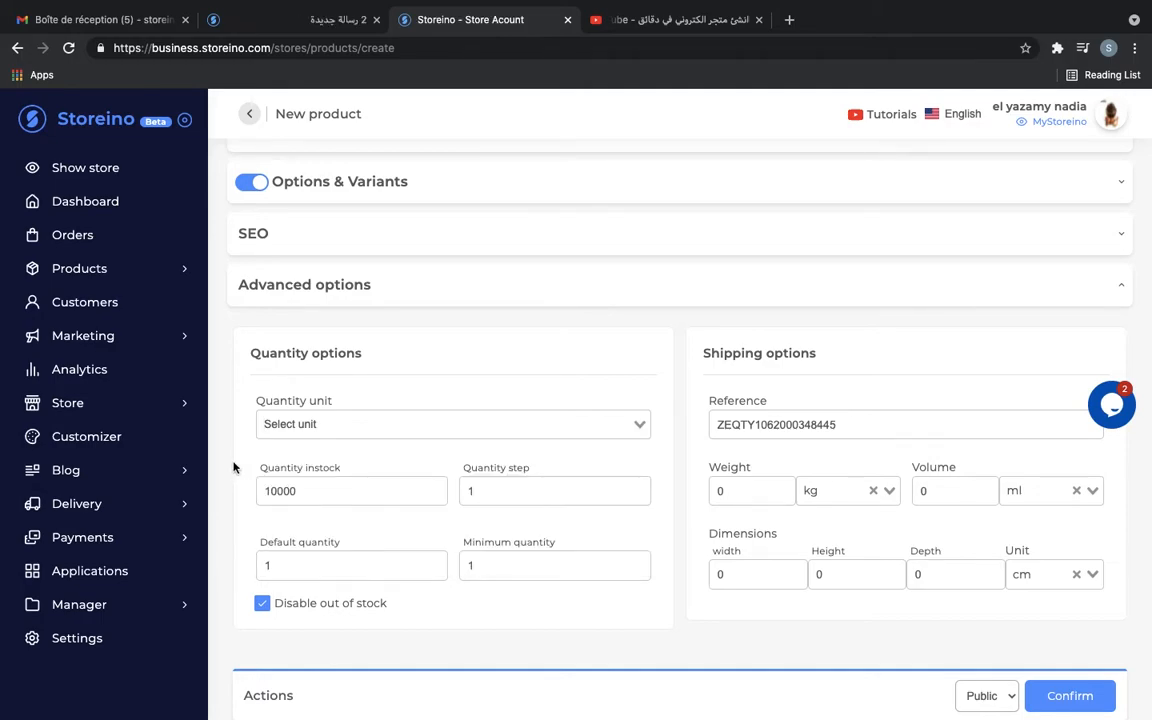
pyautogui.click(497, 489)
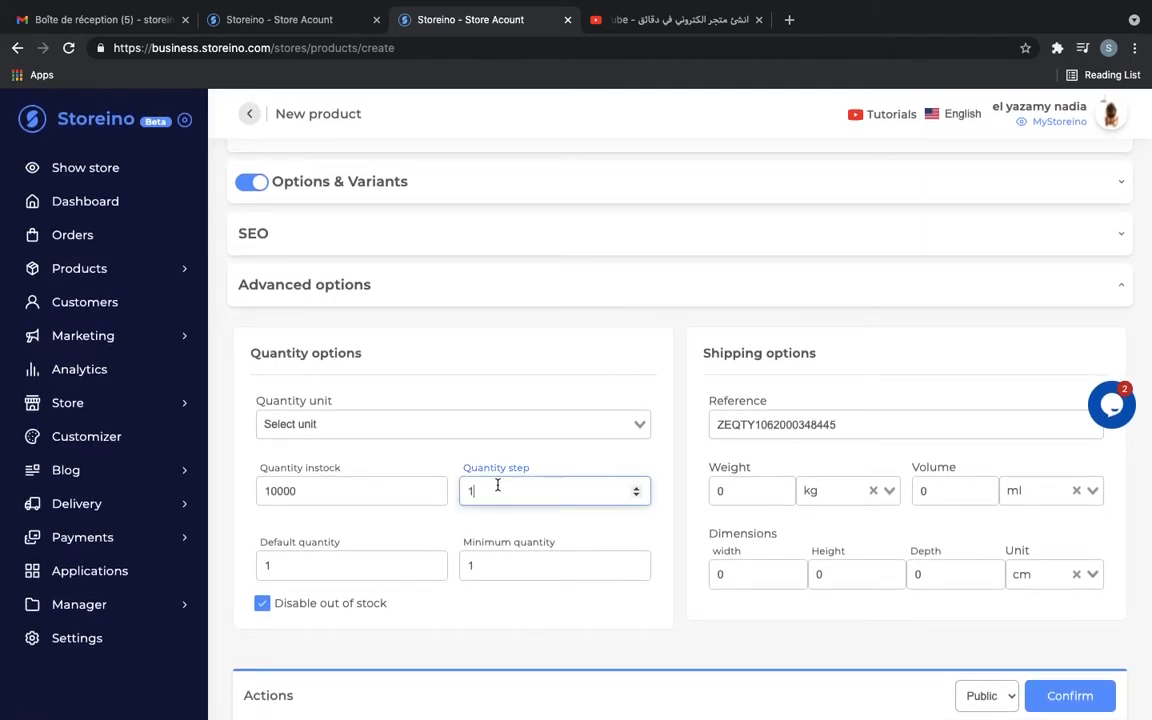
pyautogui.click(567, 537)
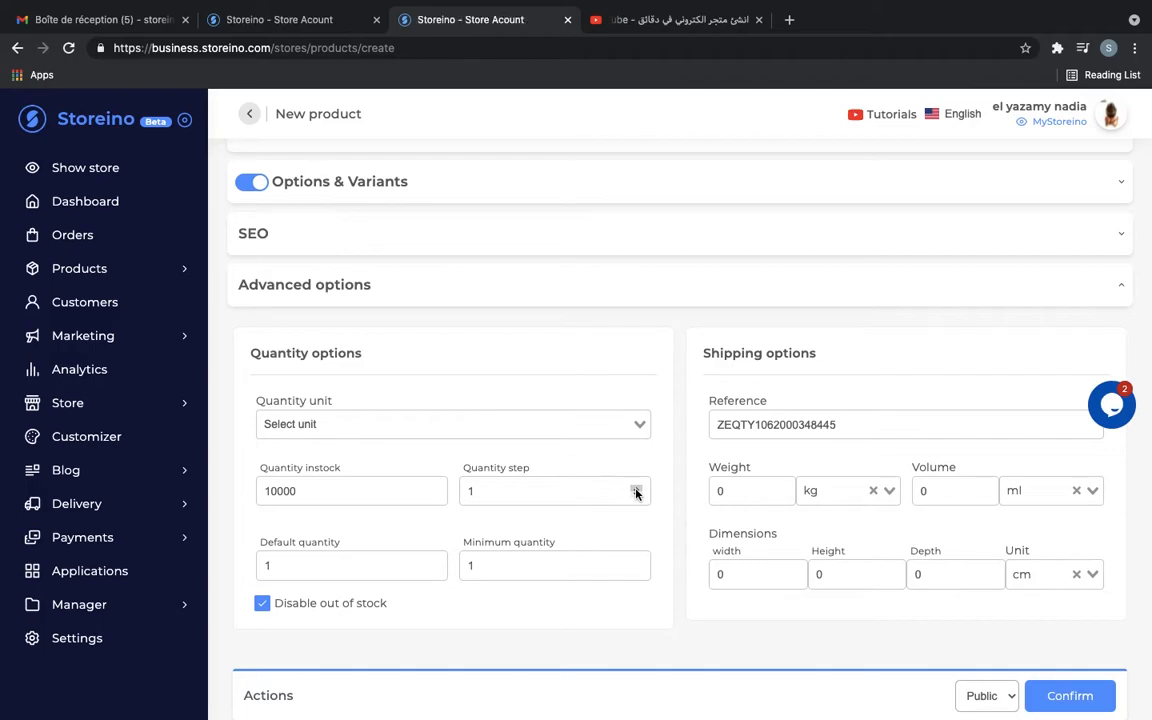
# - Set the product's quantity step to 10
pyautogui.click(589, 492)
pyautogui.write('0')
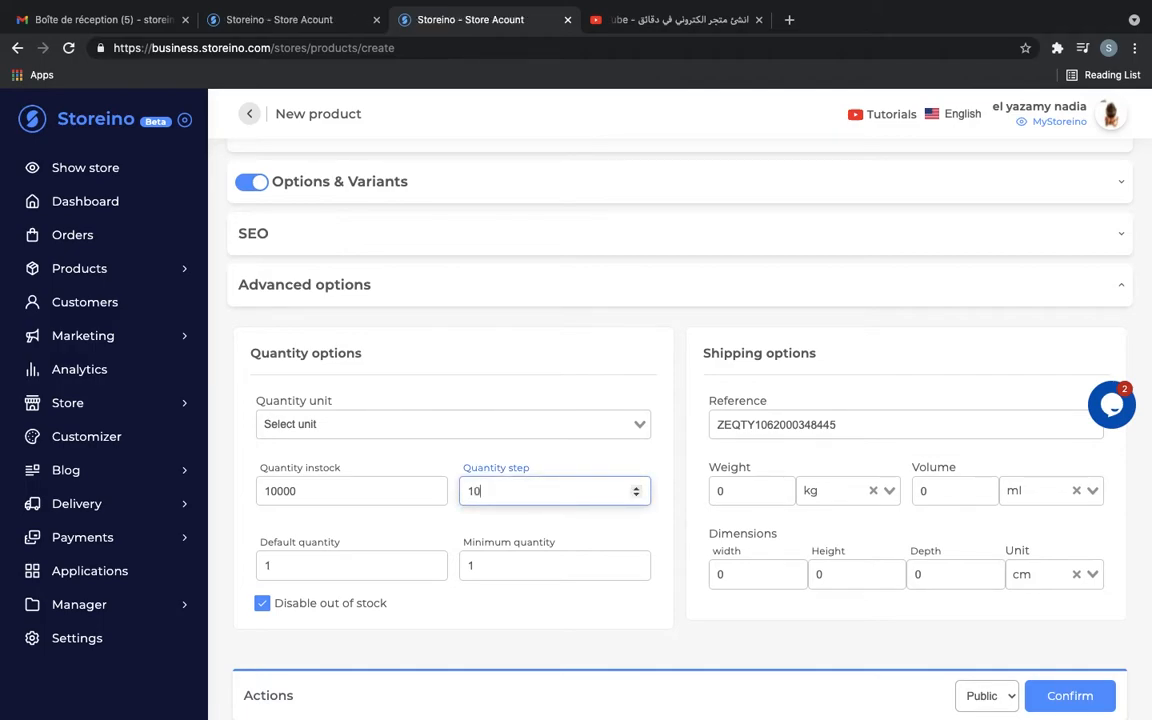
pyautogui.click(491, 519)
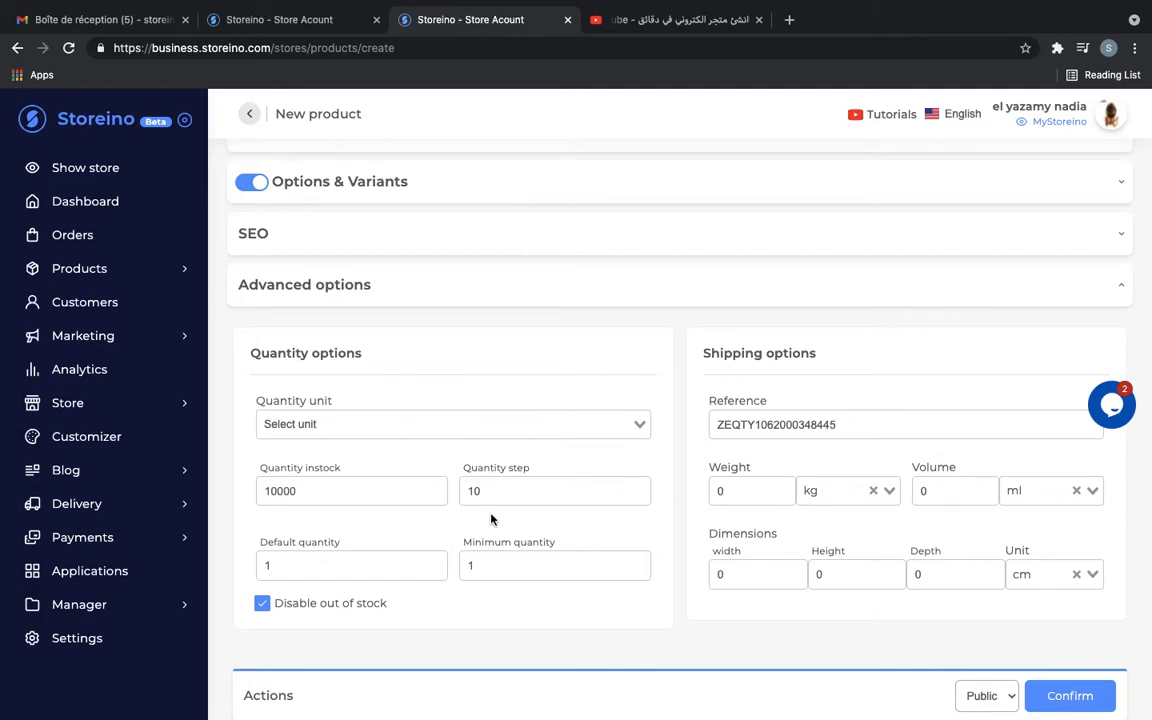
# - Inspect the default quantity and minimum quantity fields of the product
pyautogui.click(355, 565)
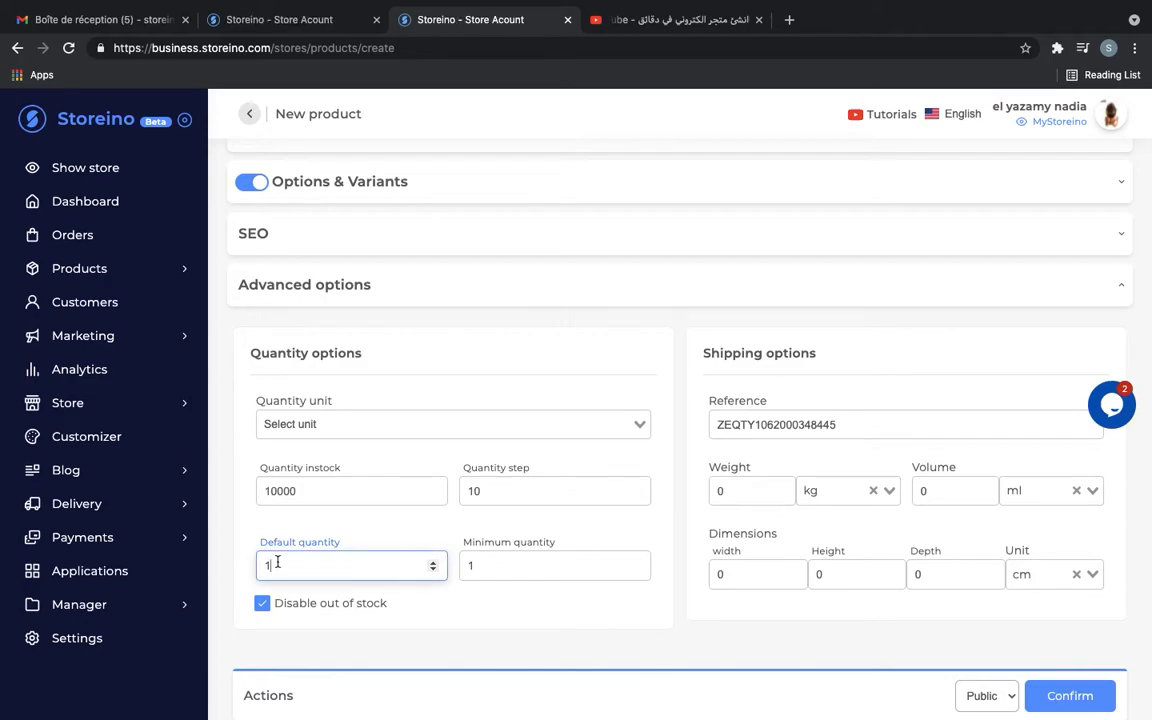
pyautogui.click(398, 535)
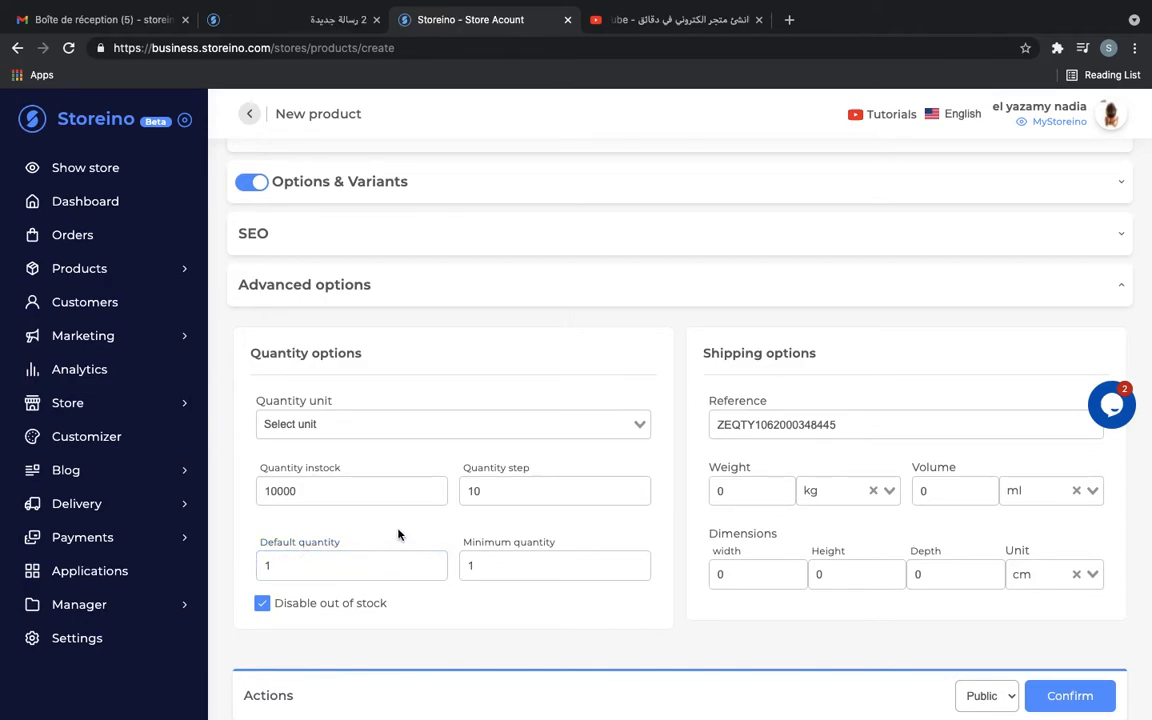
pyautogui.click(394, 556)
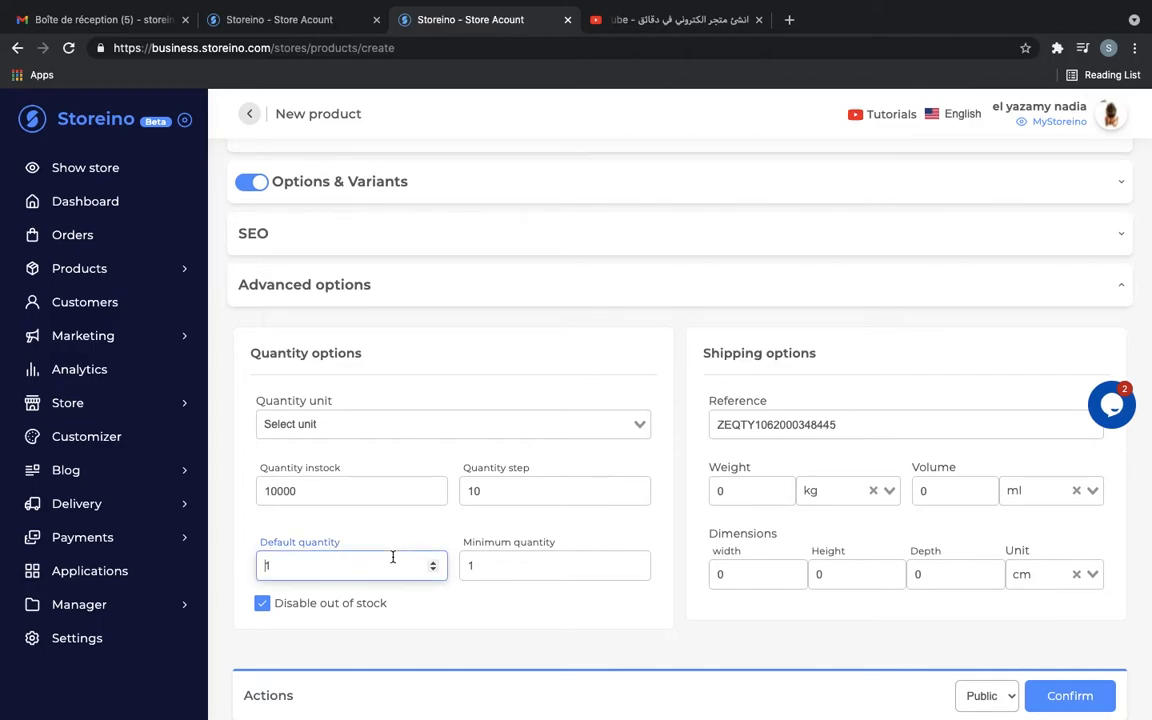
pyautogui.click(383, 541)
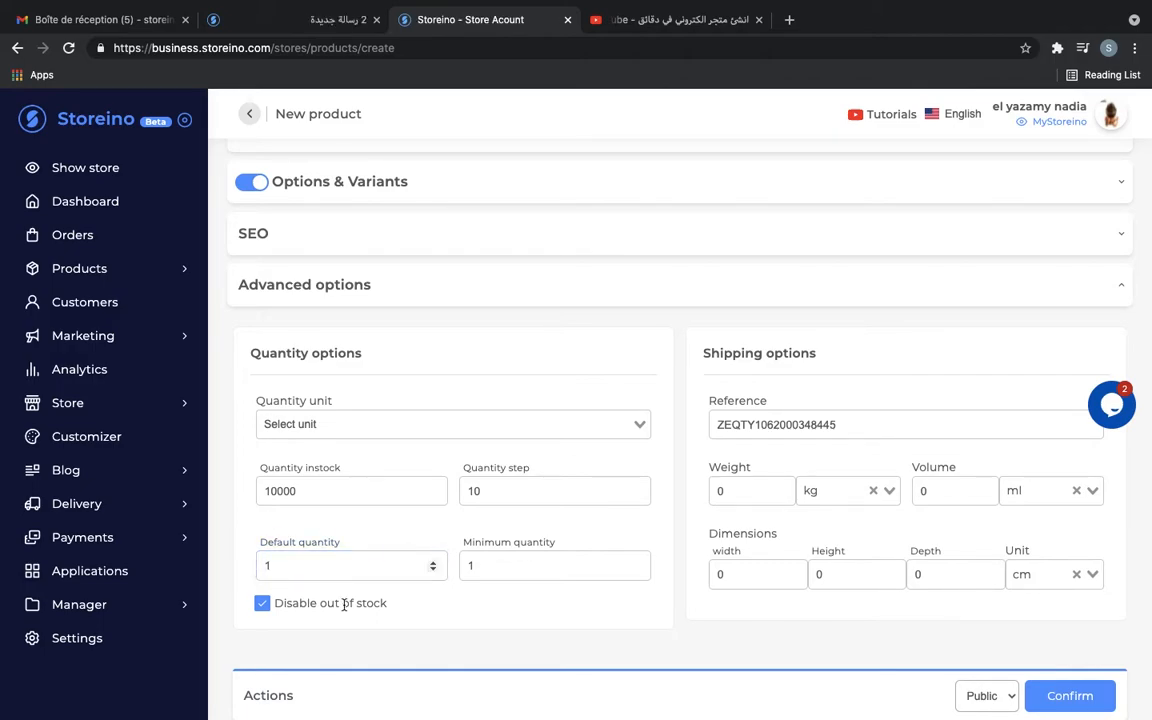
pyautogui.click(485, 567)
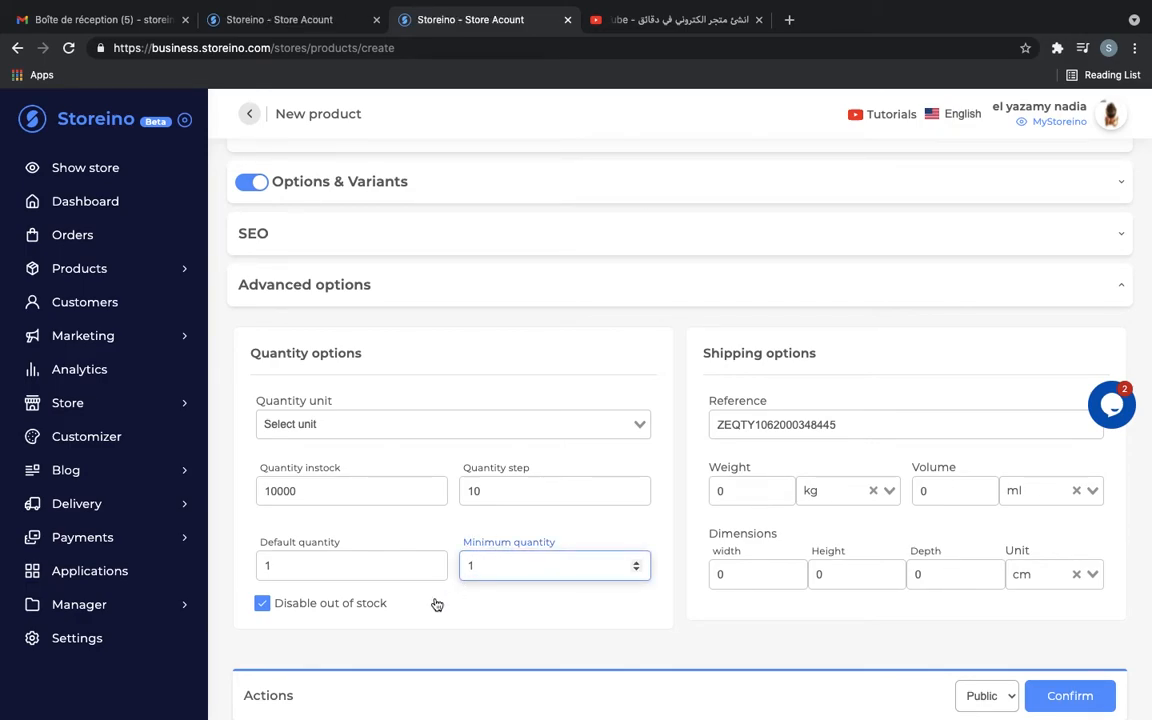
pyautogui.click(231, 548)
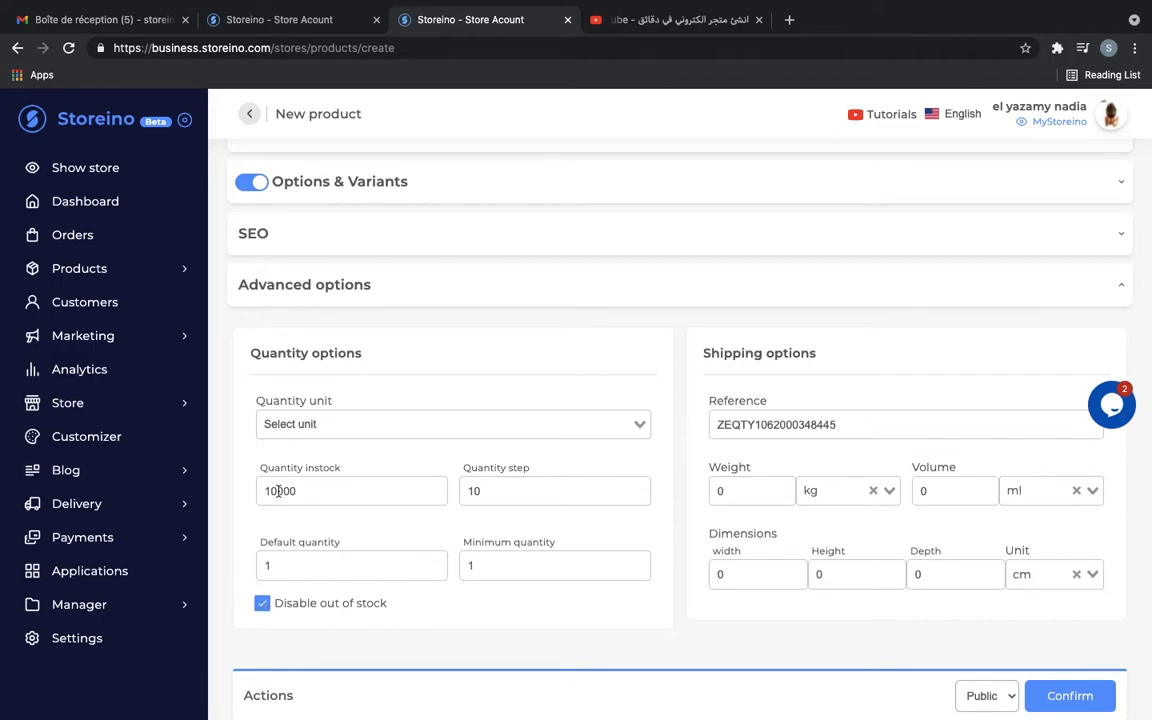
# - Inspect the shipping options of the product, including its reference, weight, volume and dimensions fields
pyautogui.scroll(-1, 726, 632)
pyautogui.click(726, 480)
pyautogui.click(694, 467)
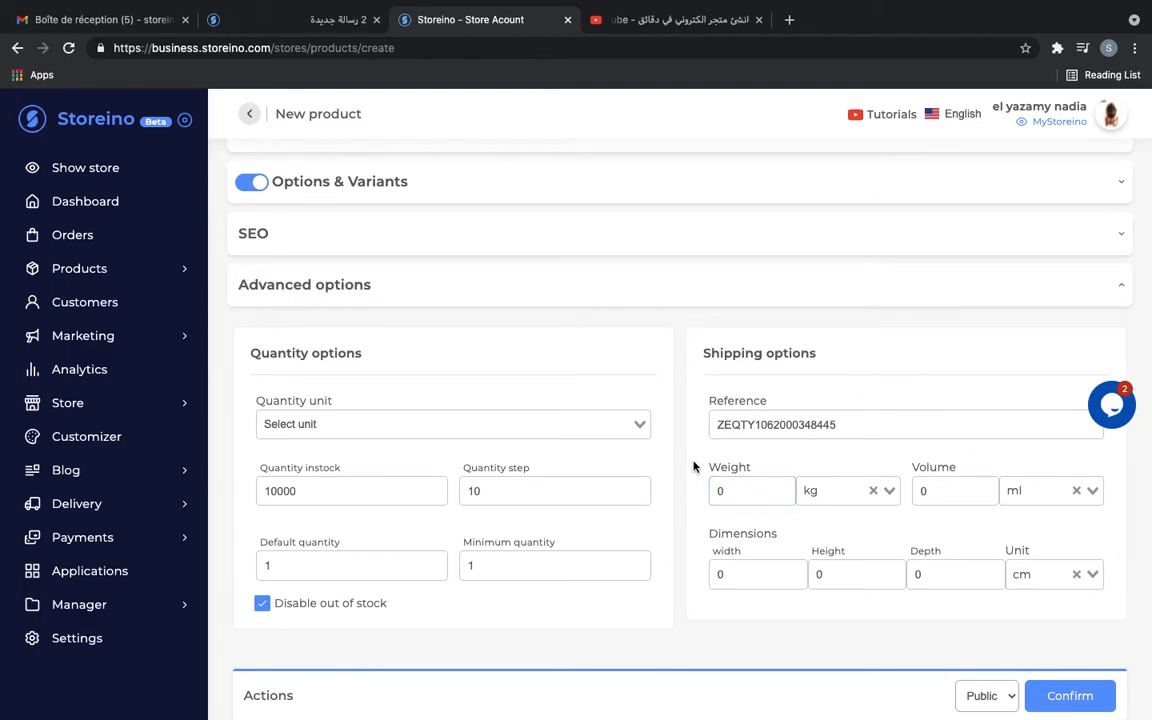
pyautogui.click(764, 487)
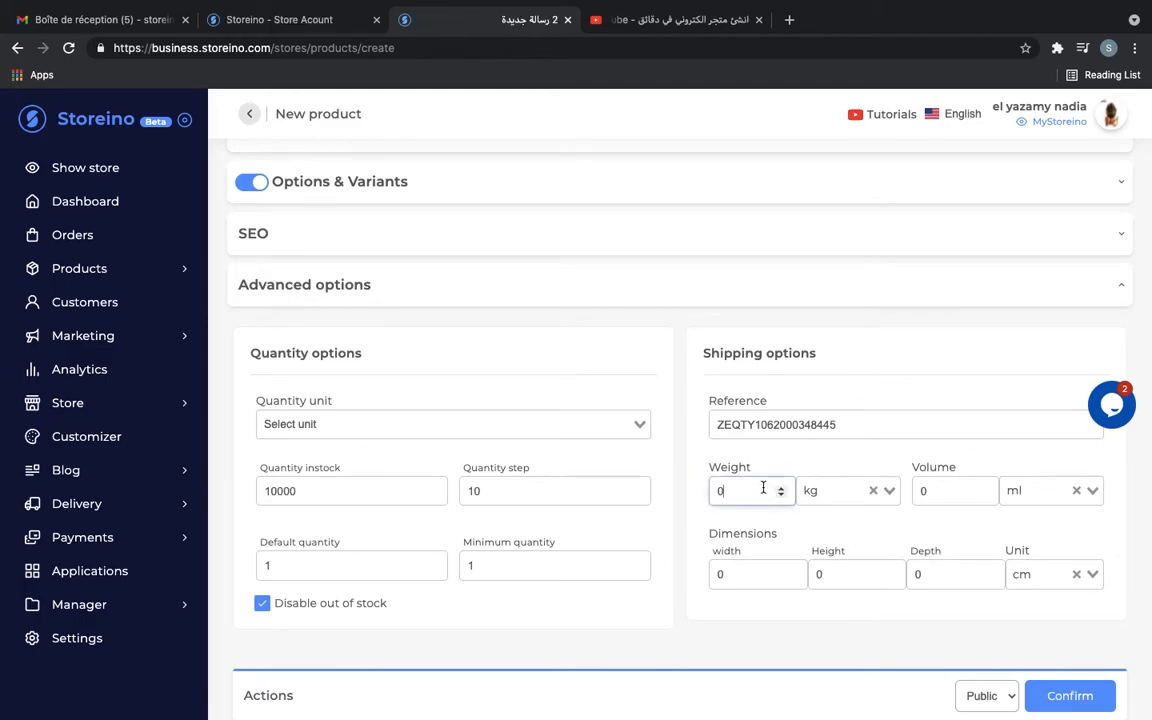
pyautogui.click(680, 467)
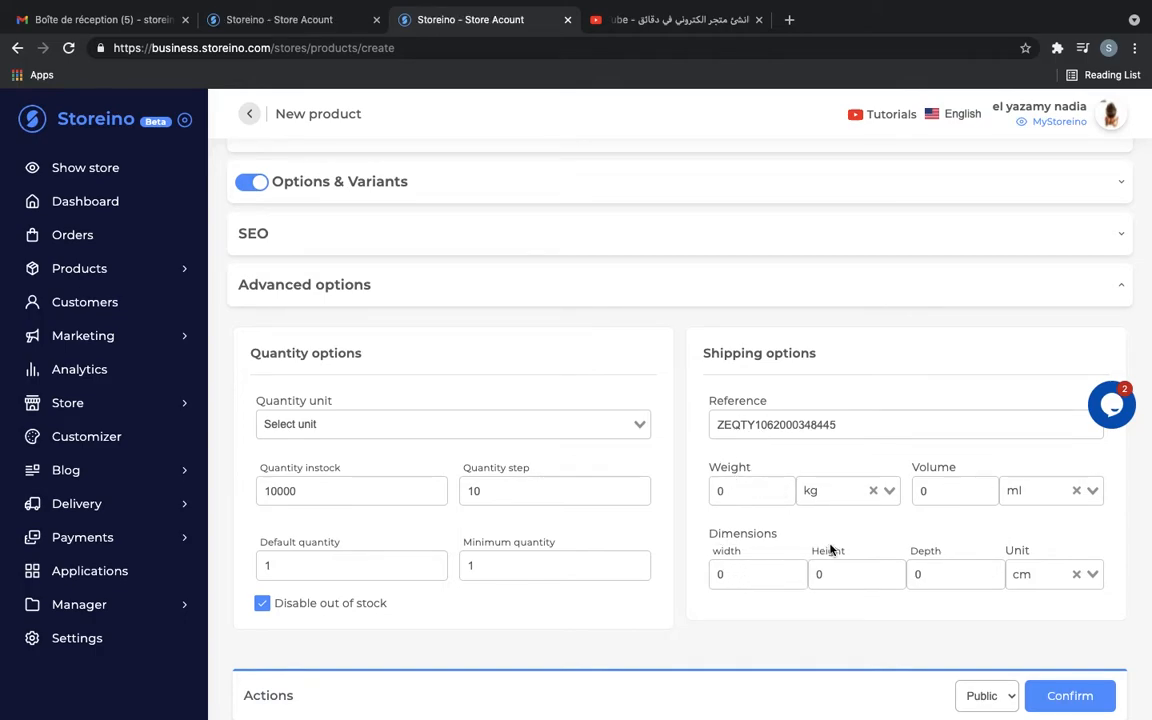
pyautogui.scroll(1, 830, 549)
pyautogui.scroll(-1, 830, 549)
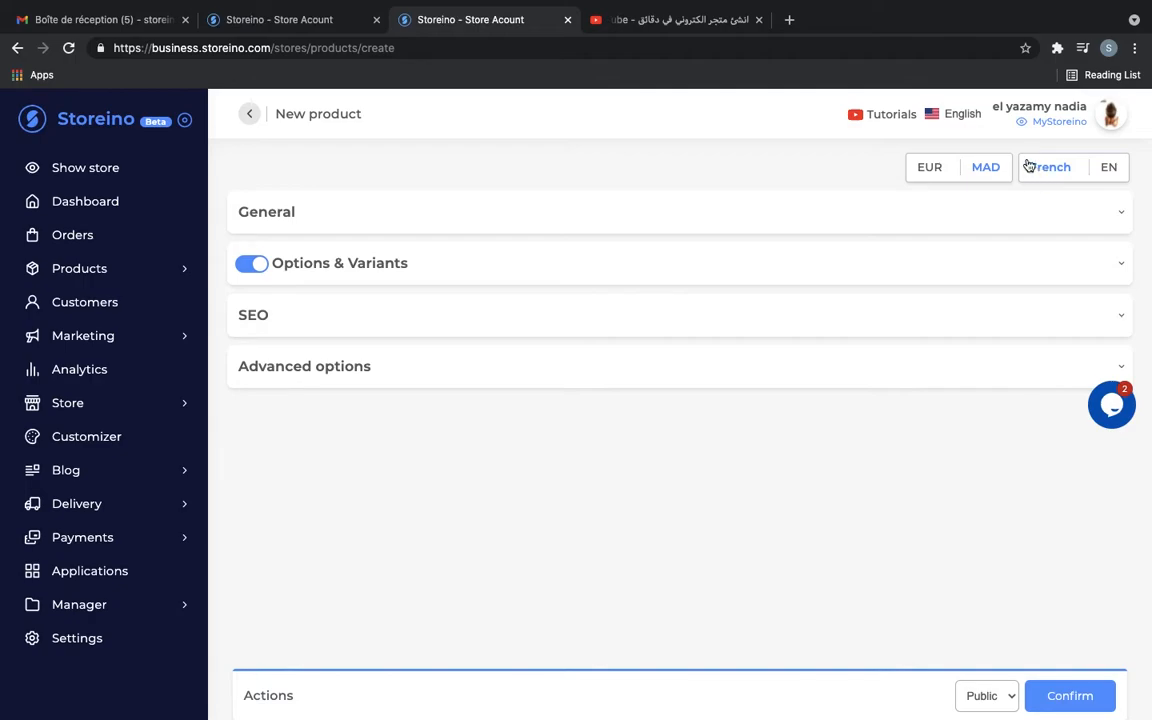
# - Switch the product form to English and check the language-specific fields in the General section
pyautogui.click(1023, 214)
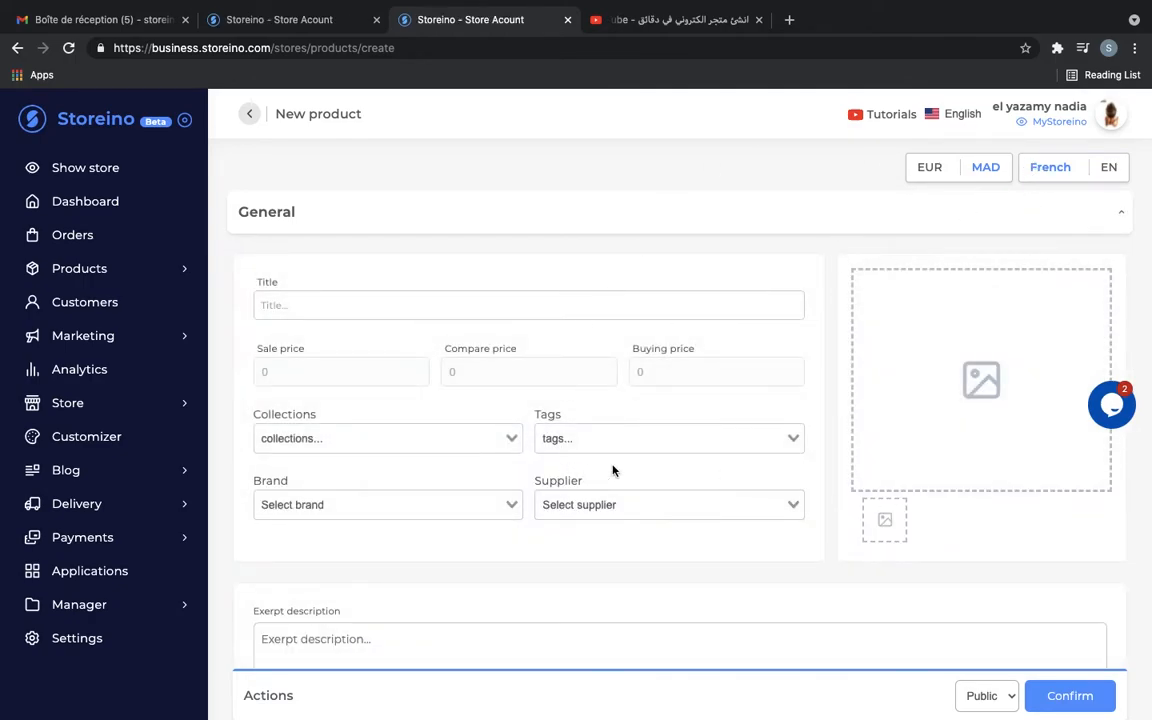
pyautogui.scroll(-10, 612, 465)
pyautogui.scroll(10, 612, 462)
pyautogui.click(1113, 166)
pyautogui.scroll(-2, 603, 341)
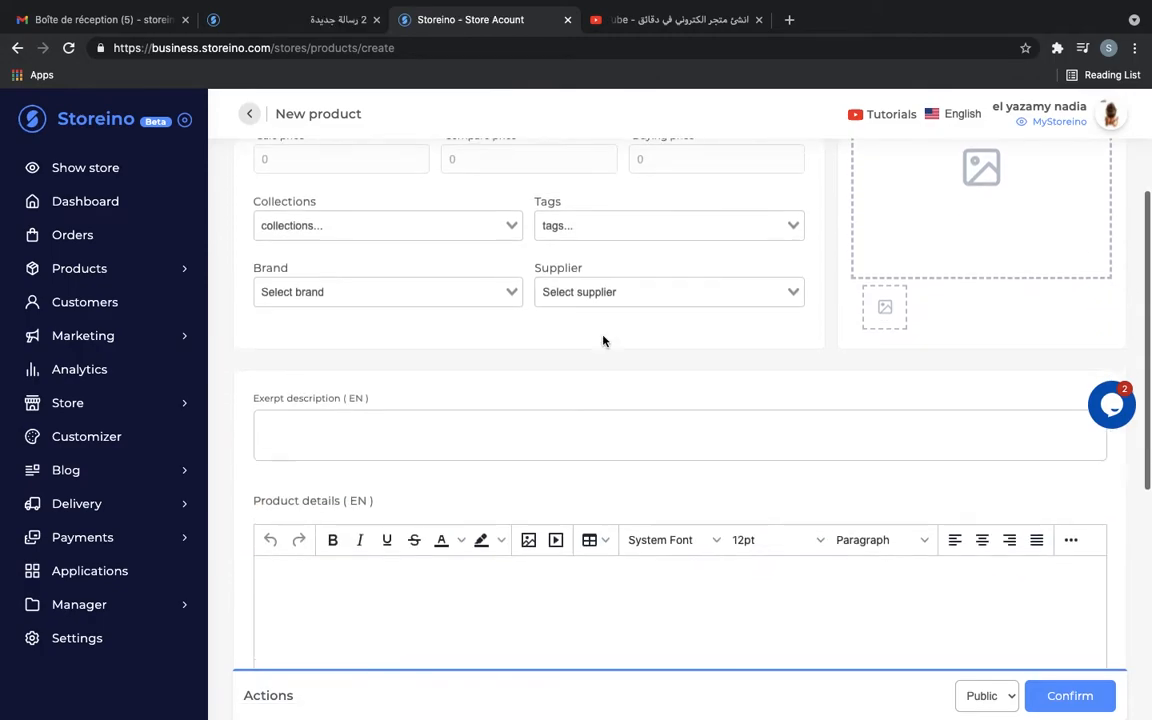
pyautogui.scroll(3, 478, 522)
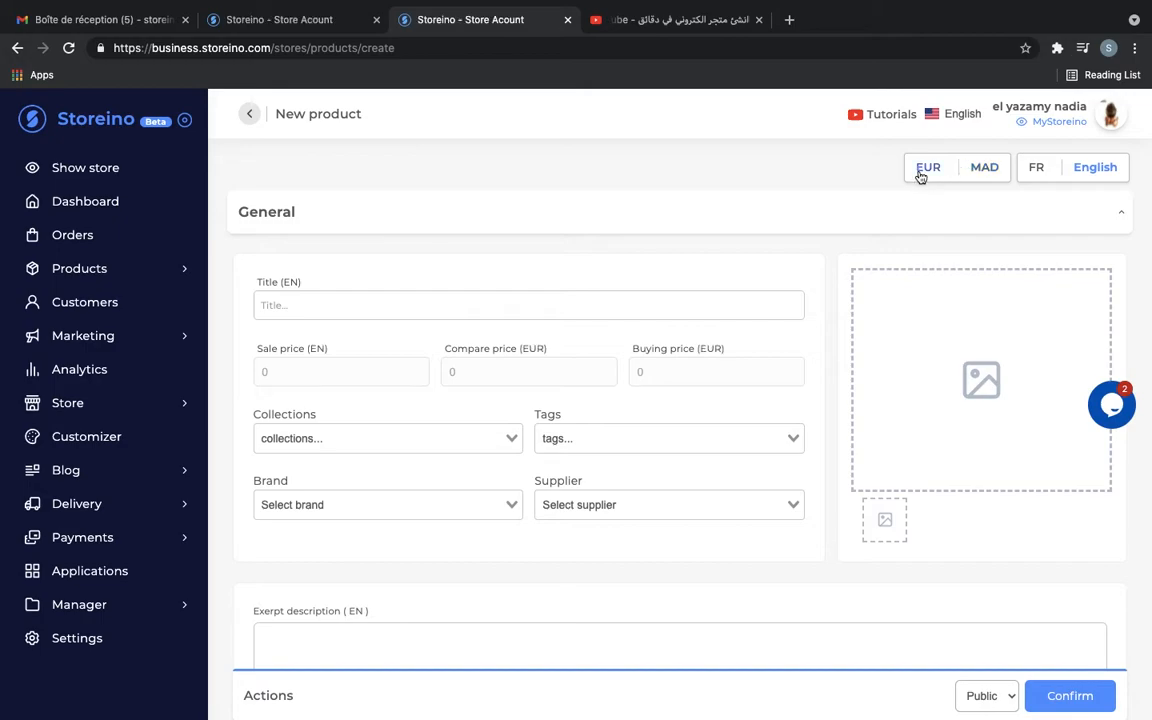
# - Toggle the product form's currency between EUR and MAD to compare the price fields, ending on MAD
pyautogui.click(971, 170)
pyautogui.click(927, 170)
pyautogui.click(980, 172)
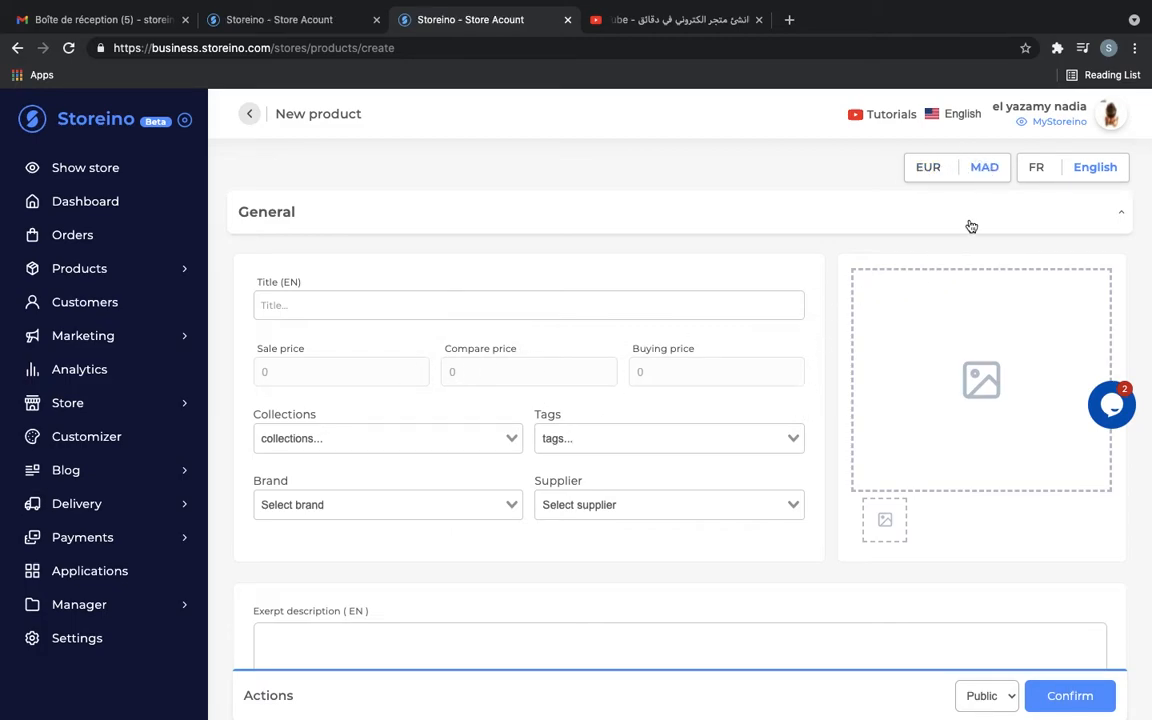
pyautogui.click(924, 170)
pyautogui.click(980, 172)
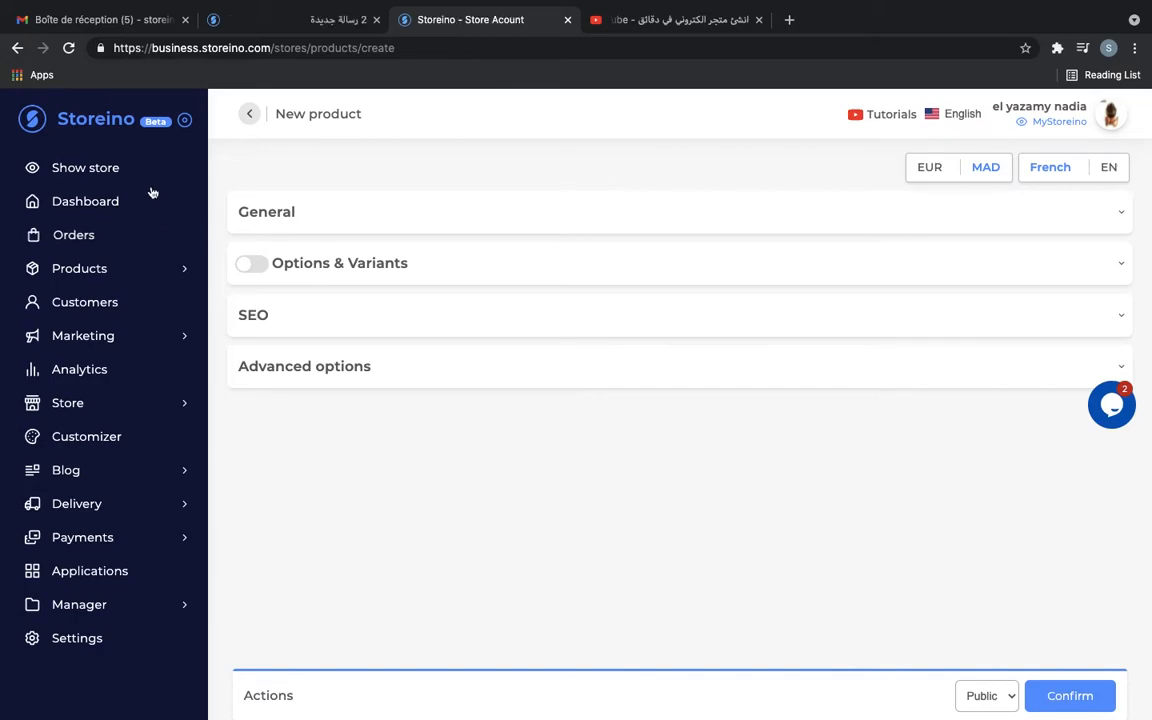
# - Open the General section of the new product and review its title field
pyautogui.click(430, 228)
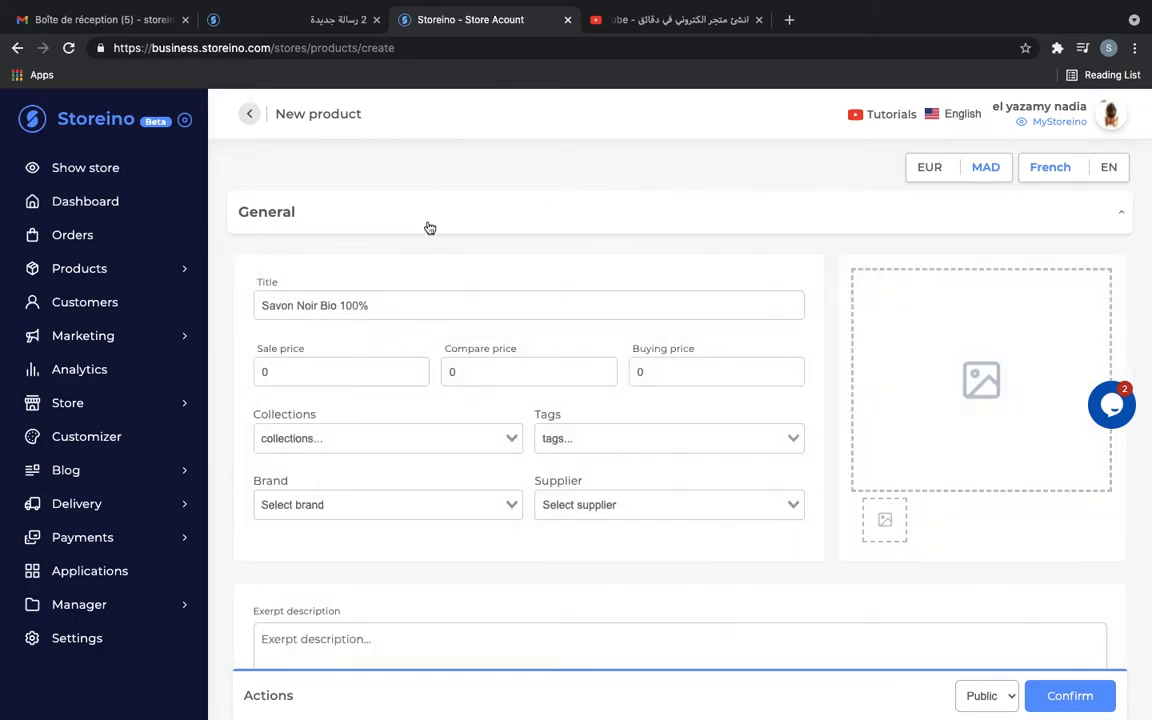
pyautogui.scroll(-3, 410, 360)
pyautogui.scroll(2, 409, 375)
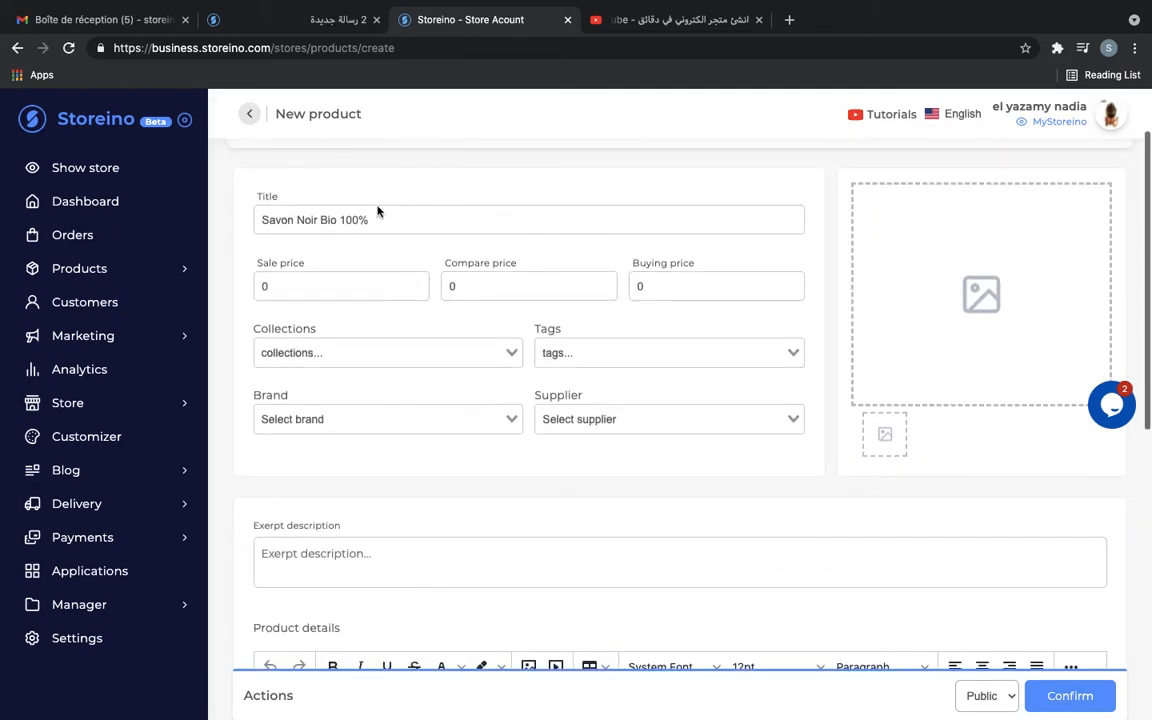
pyautogui.click(378, 212)
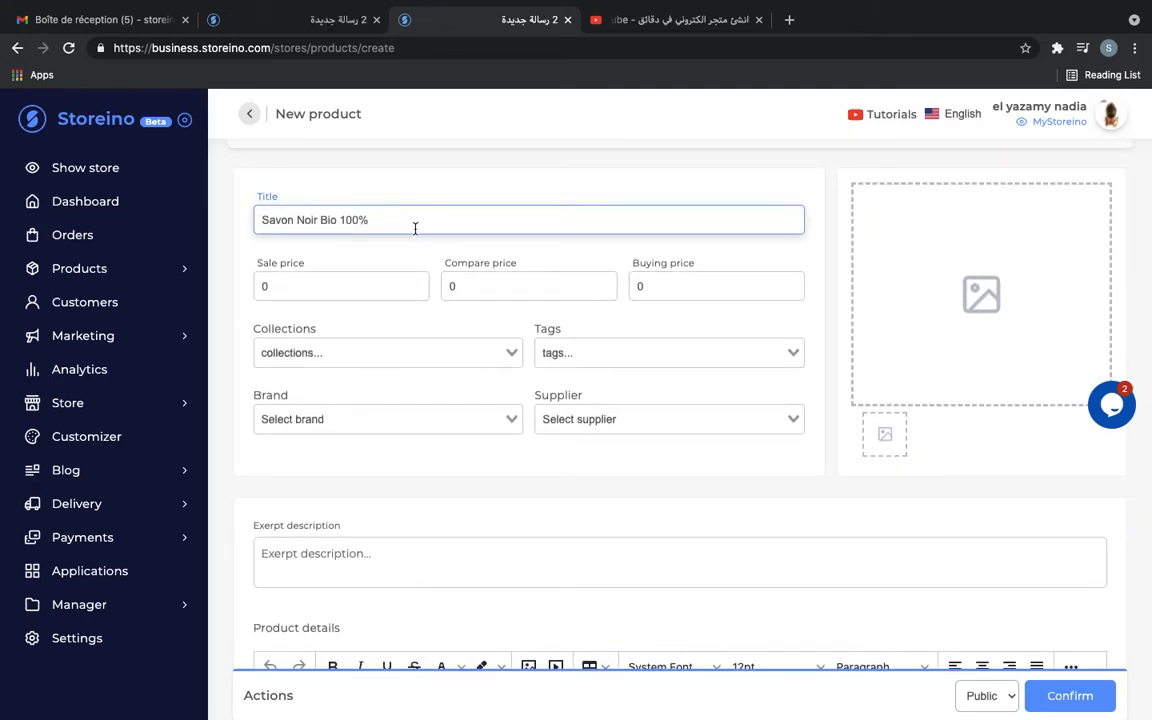
pyautogui.click(377, 198)
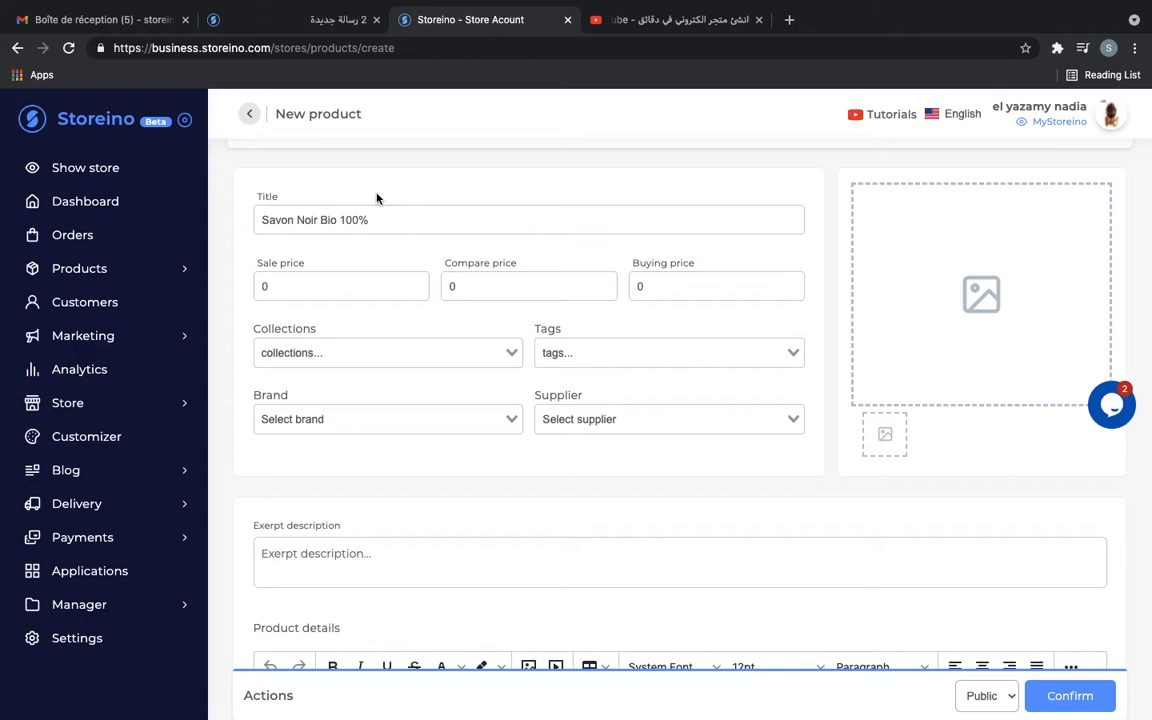
pyautogui.scroll(-1, 377, 198)
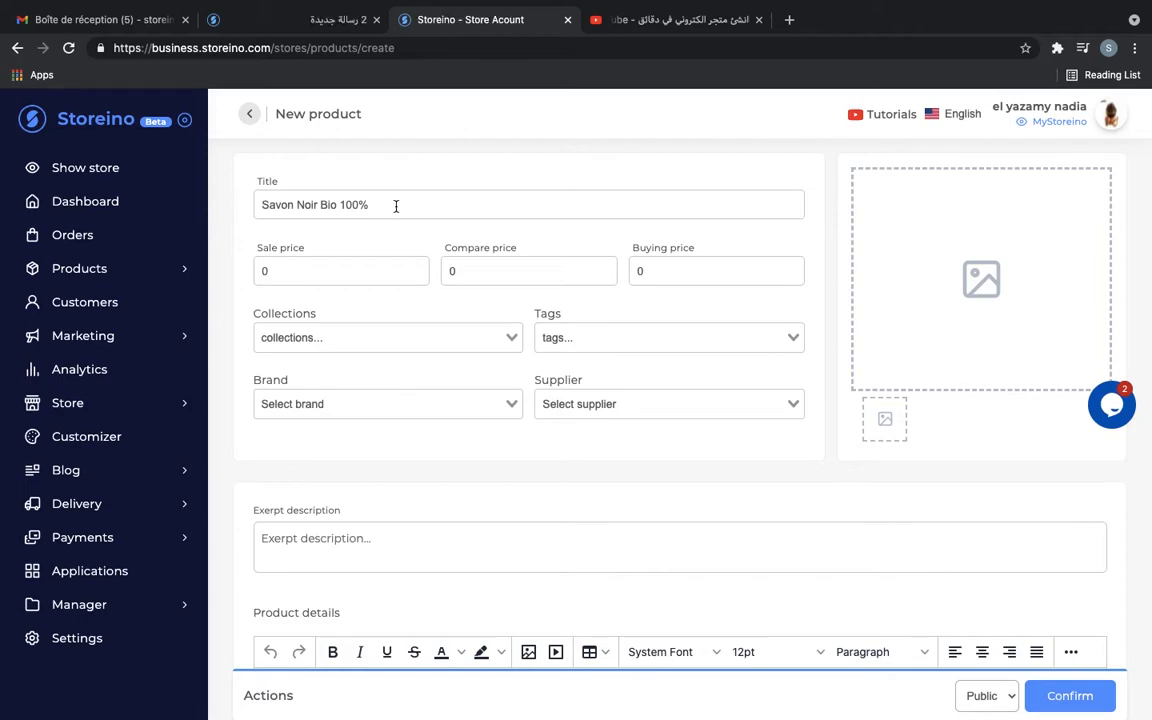
pyautogui.click(395, 208)
pyautogui.click(400, 181)
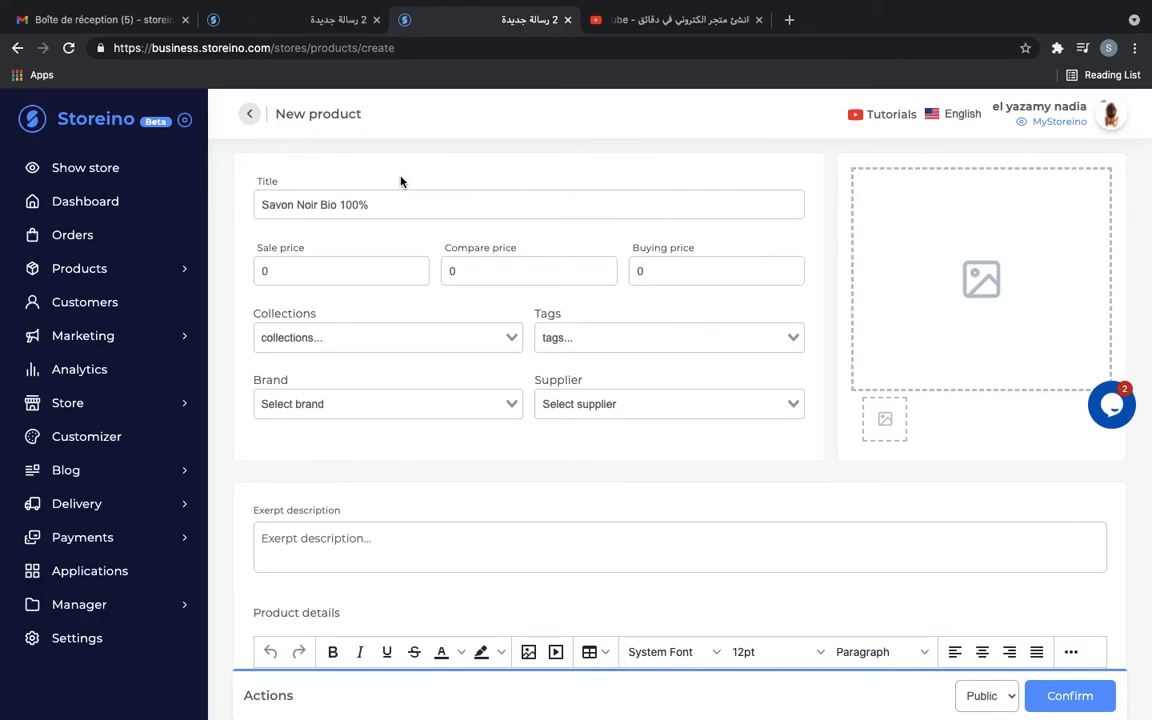
# - Set the product's sale price to 150 and its compare price to 250
pyautogui.scroll(-1, 365, 265)
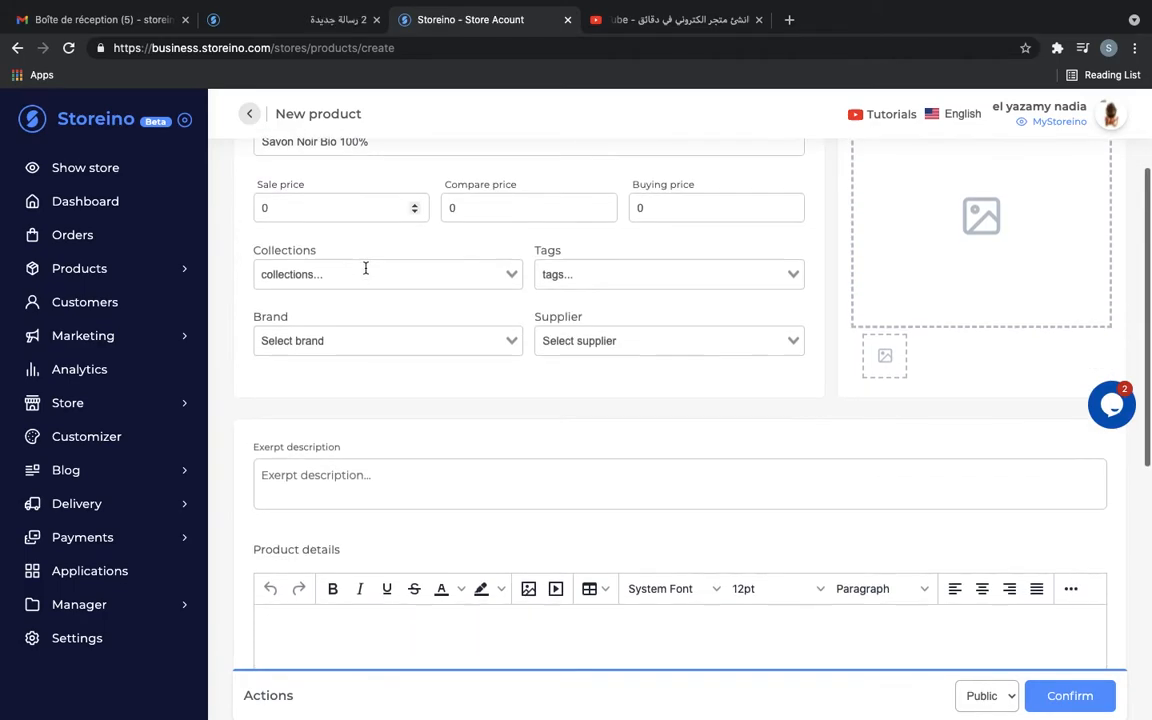
pyautogui.click(347, 197)
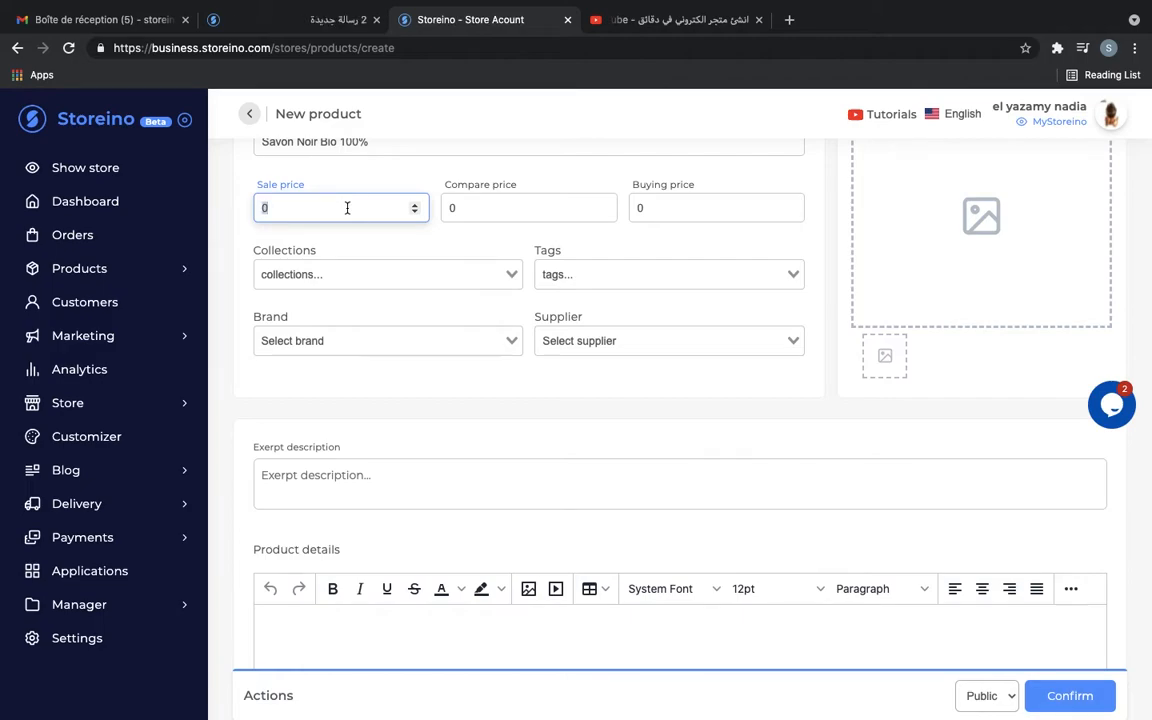
pyautogui.write('150')
pyautogui.doubleClick(483, 218)
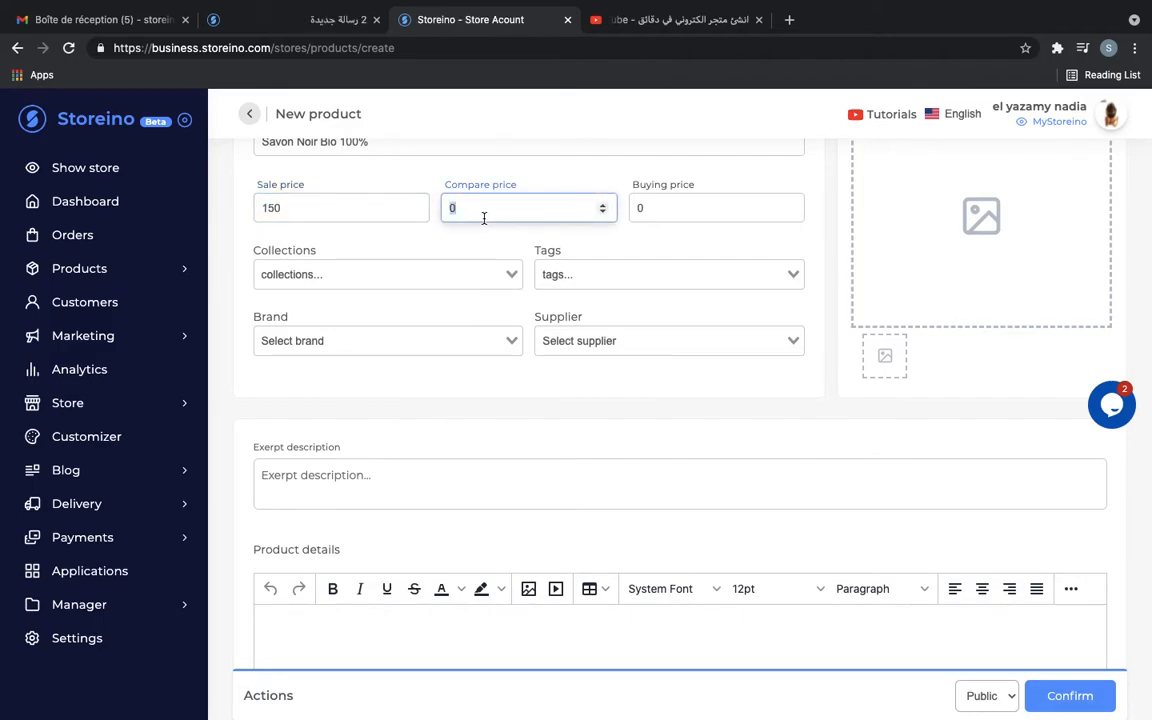
pyautogui.write('25')
pyautogui.click(647, 251)
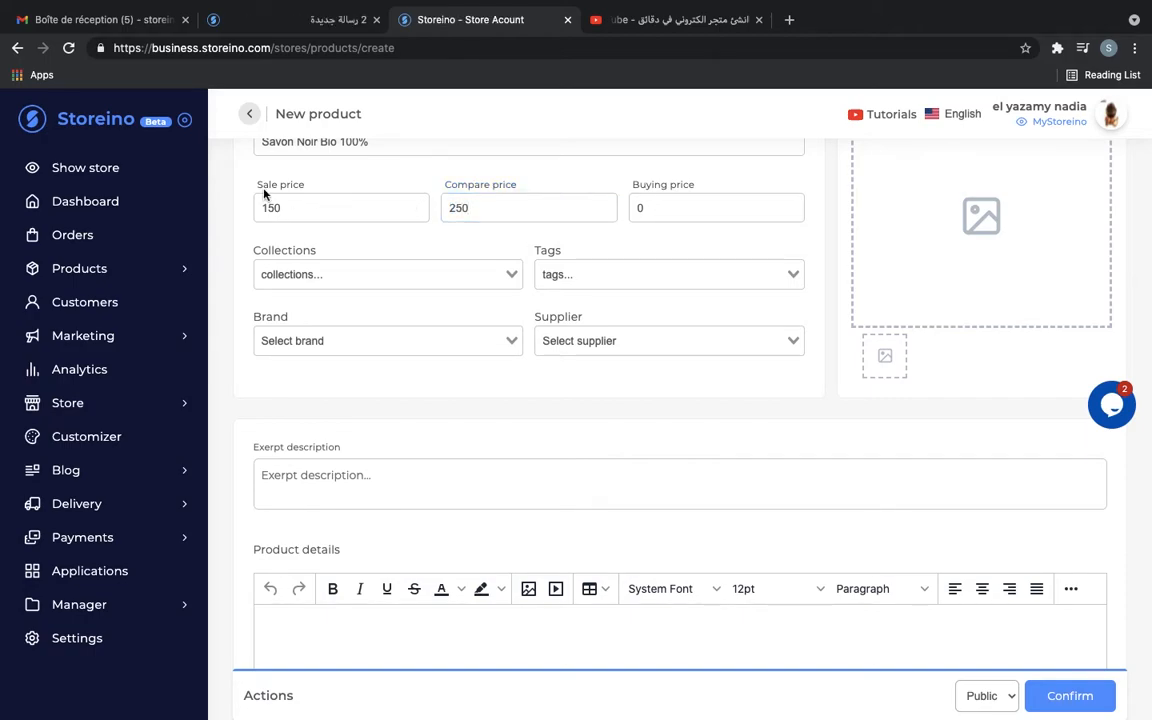
# - Review the product's sale price against its compare price
pyautogui.click(270, 205)
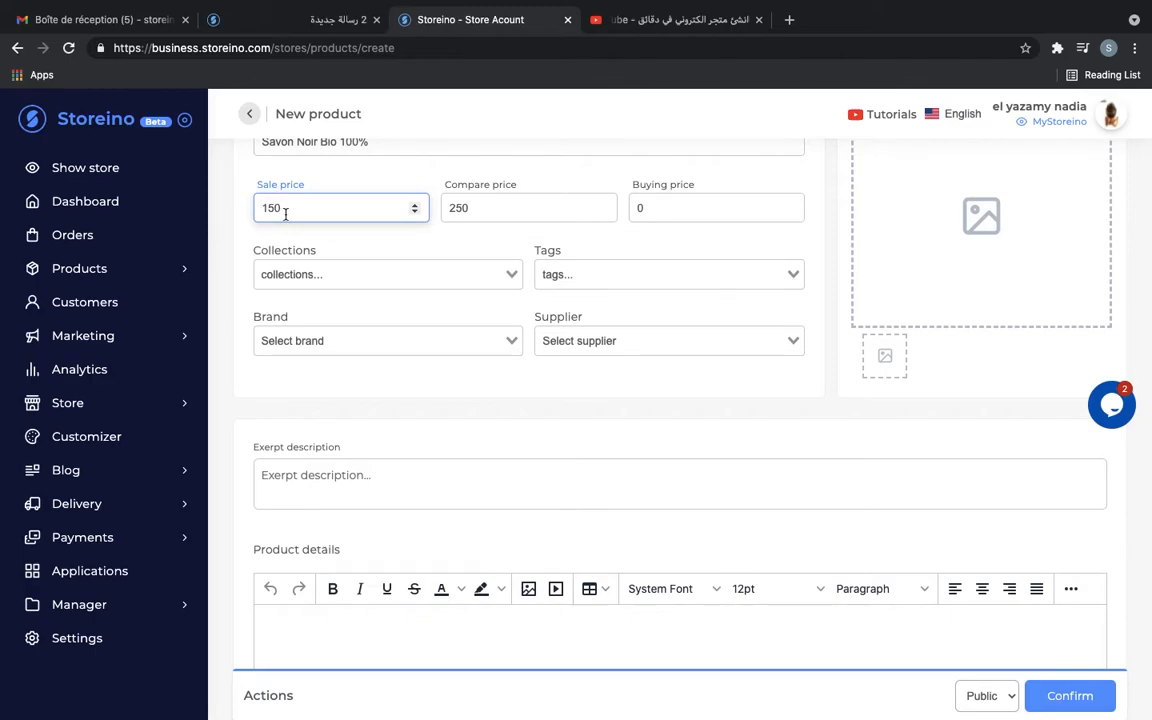
pyautogui.click(383, 251)
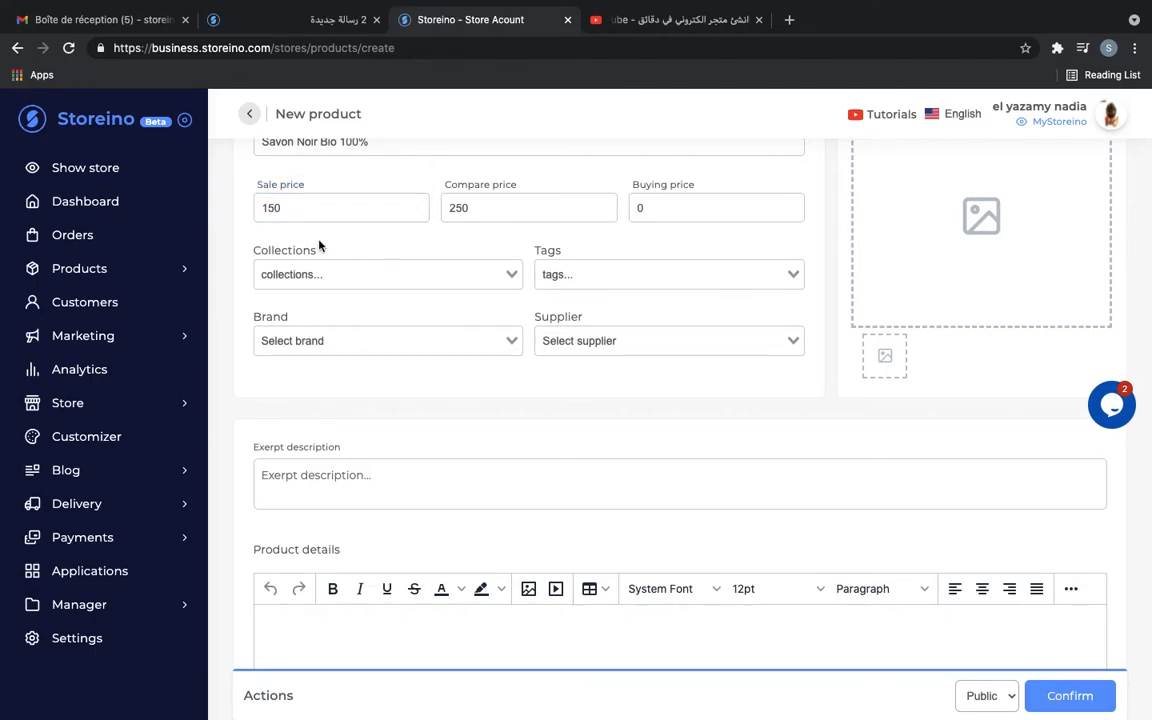
pyautogui.scroll(1, 319, 245)
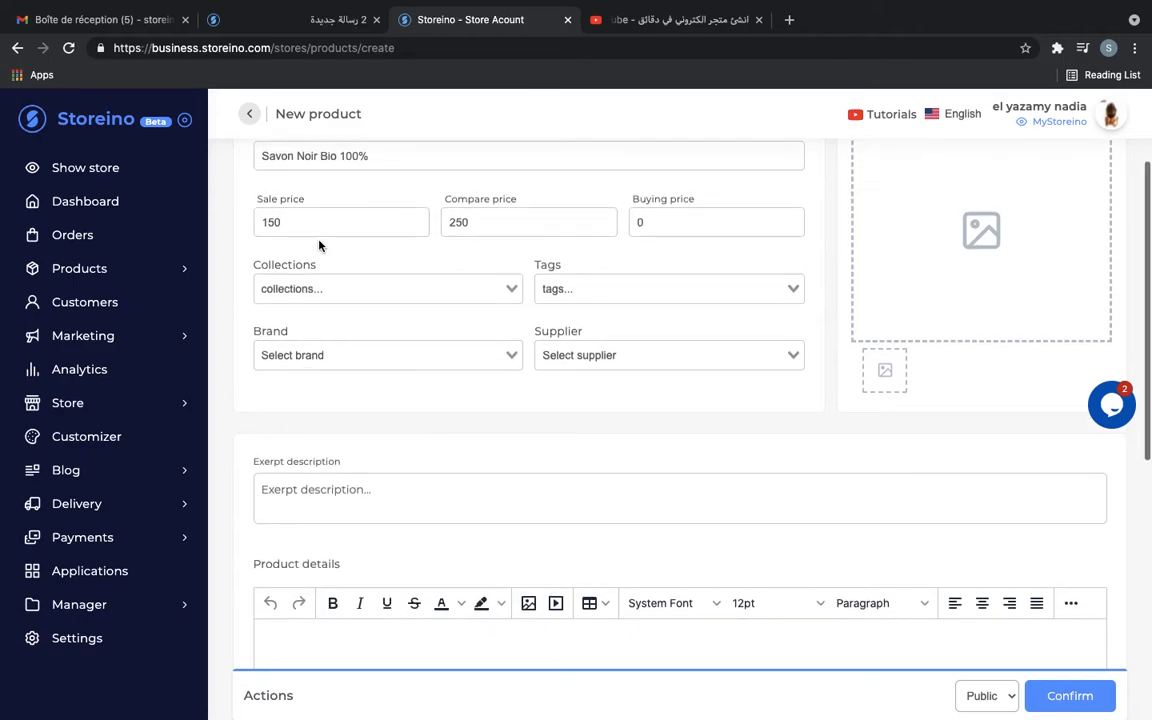
pyautogui.click(491, 228)
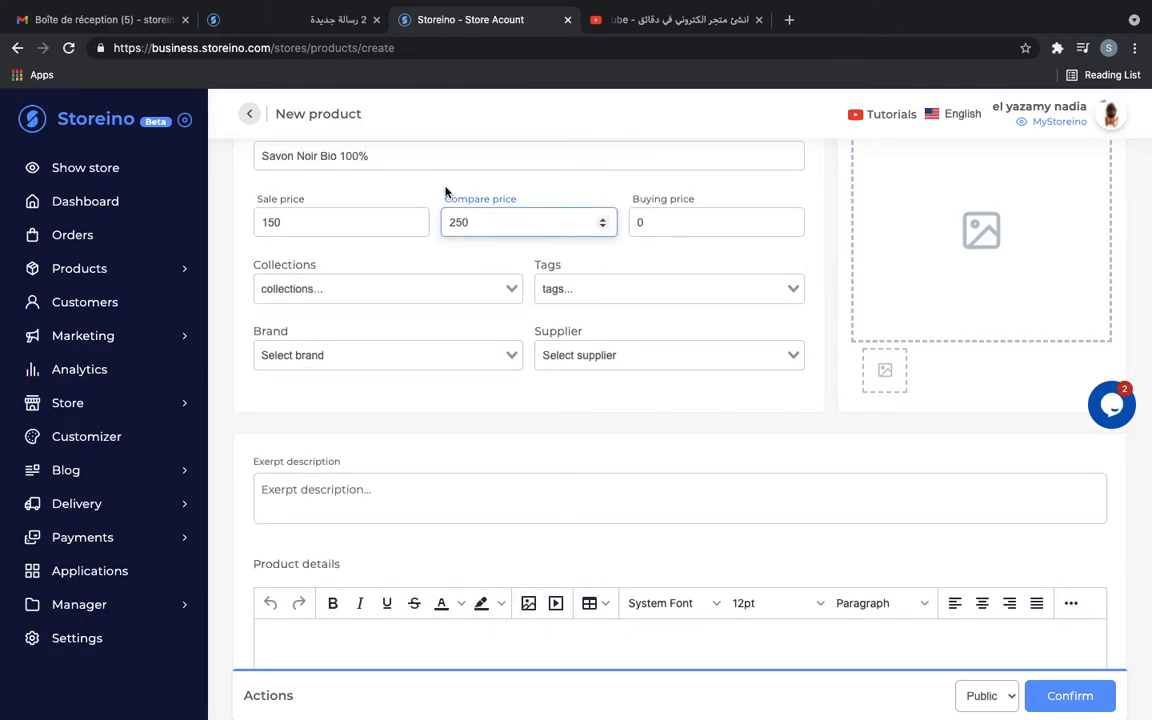
pyautogui.click(446, 190)
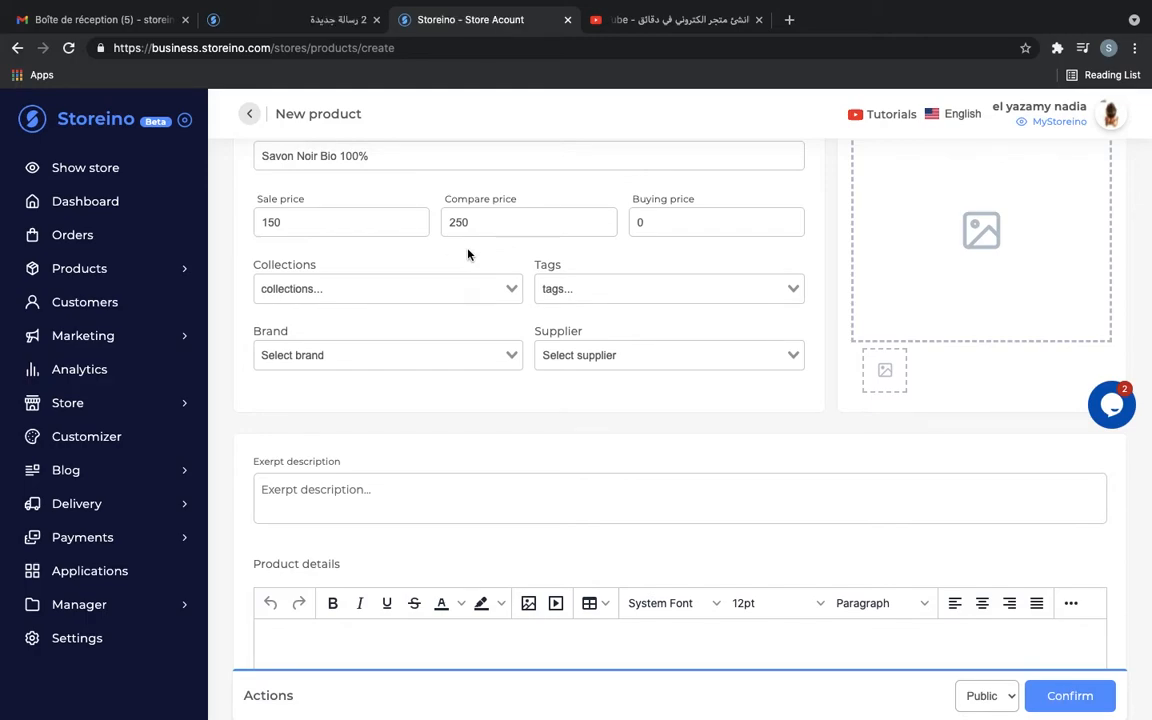
pyautogui.click(318, 222)
pyautogui.click(408, 259)
# - Set the product's buying price to 100
pyautogui.scroll(-1, 407, 252)
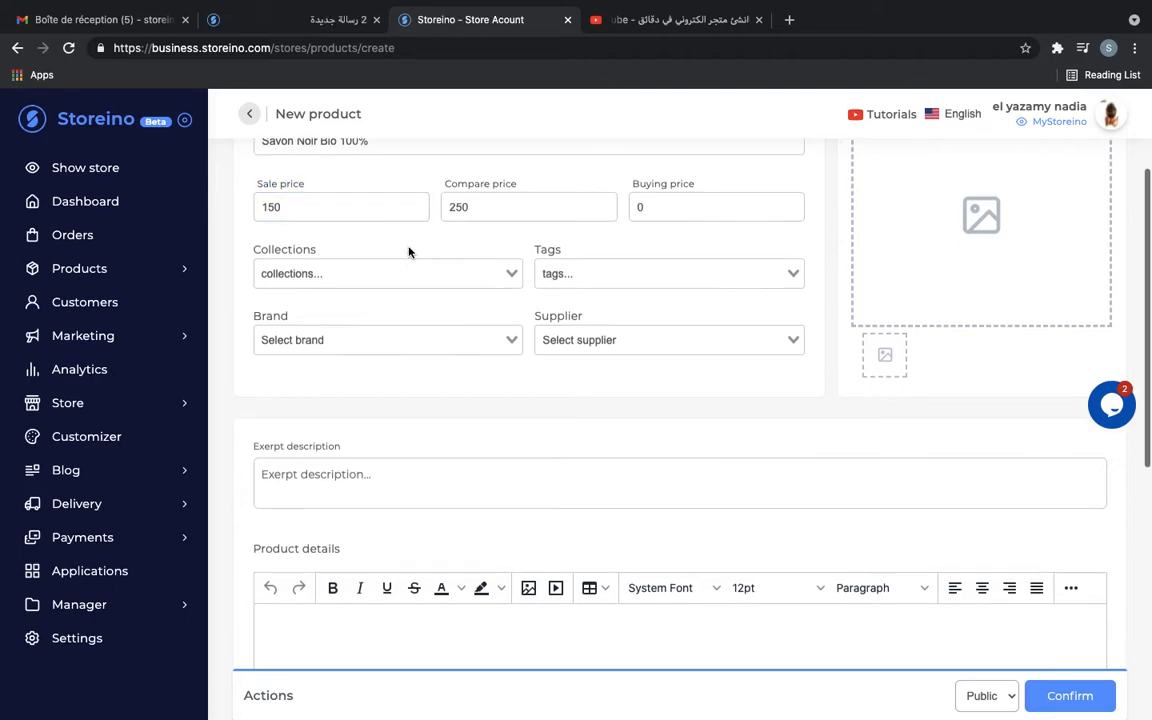
pyautogui.scroll(-1, 687, 234)
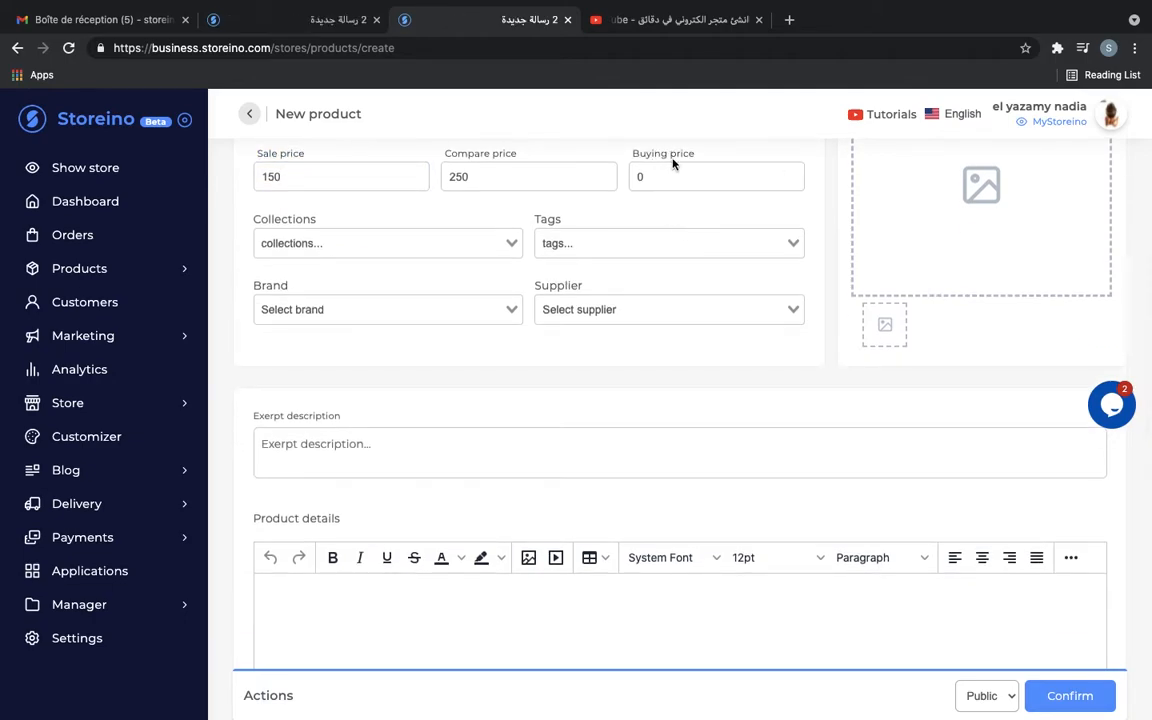
pyautogui.click(670, 187)
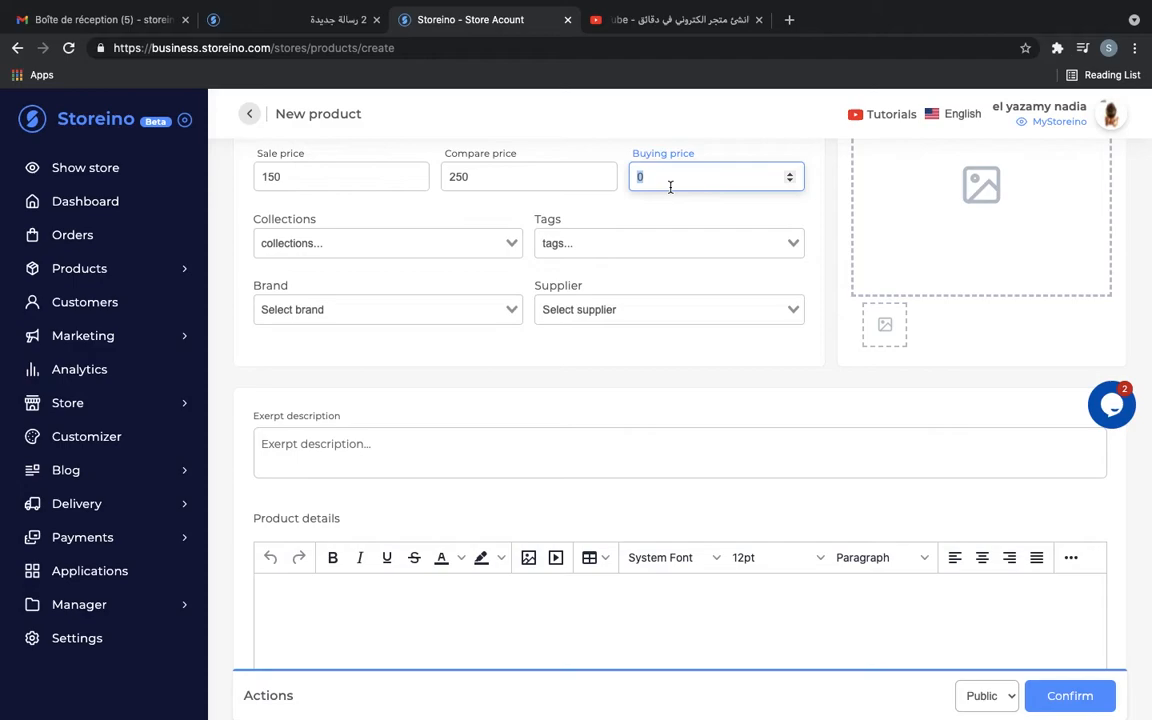
pyautogui.write('10')
pyautogui.click(604, 207)
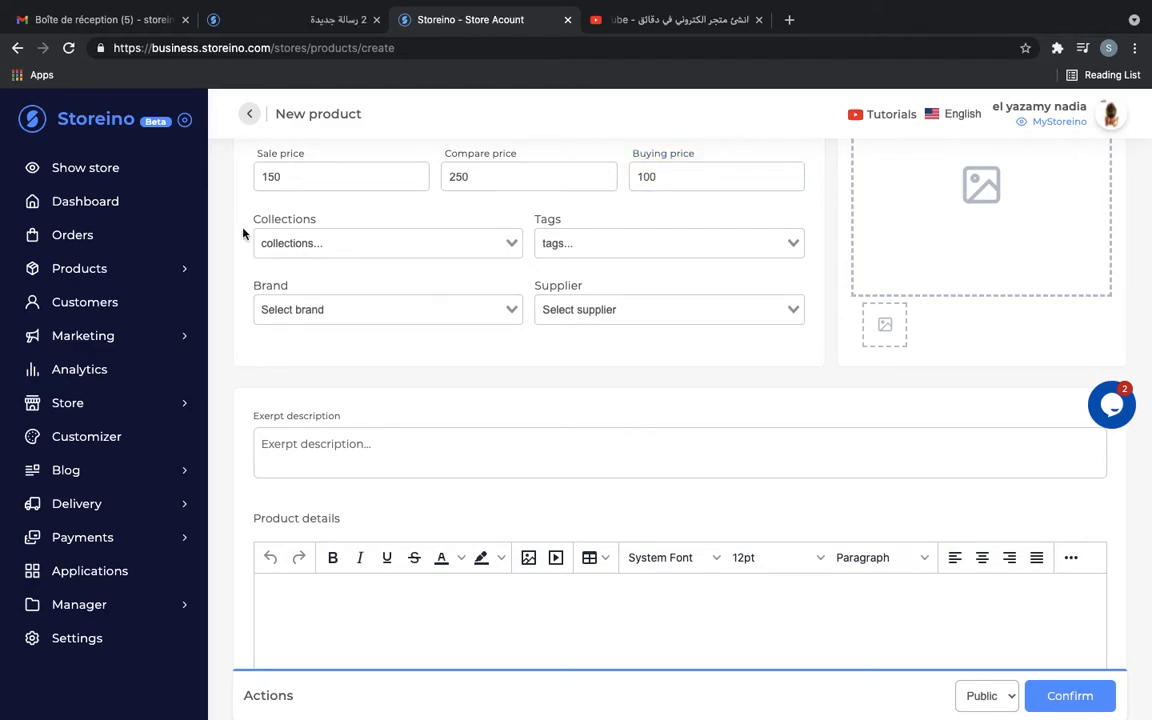
# - Assign the product to the Hammam rituel collection and add the tags Savon, Hammam and Bio
pyautogui.click(290, 243)
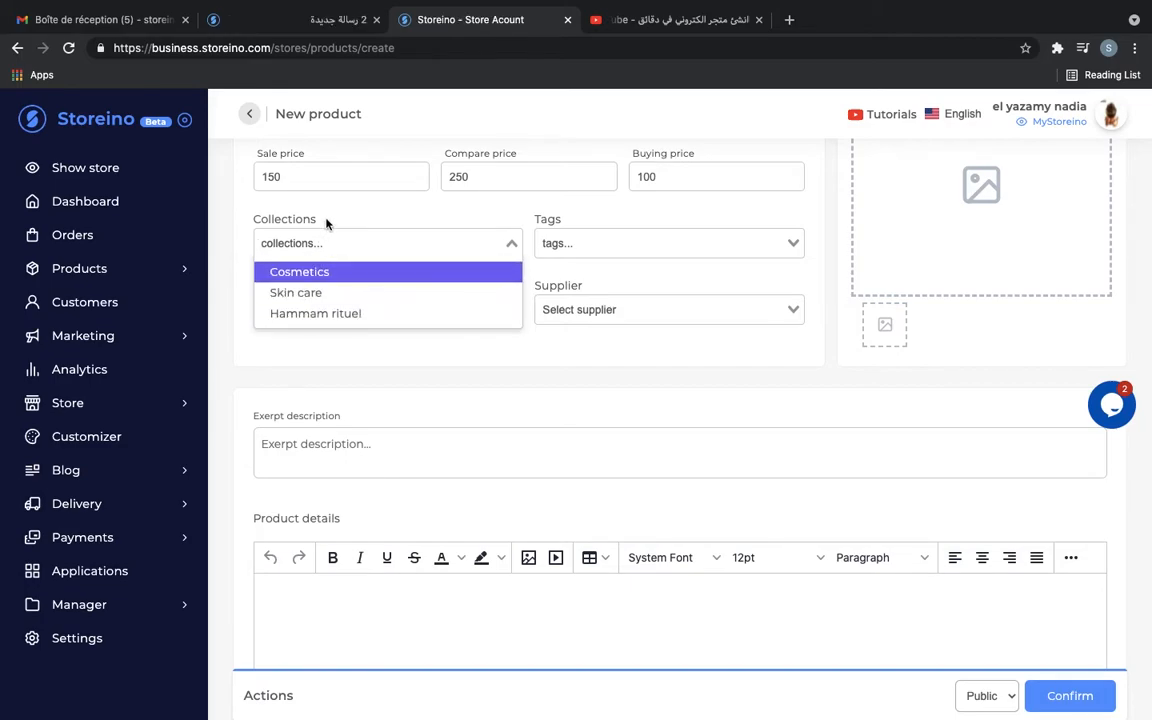
pyautogui.click(294, 314)
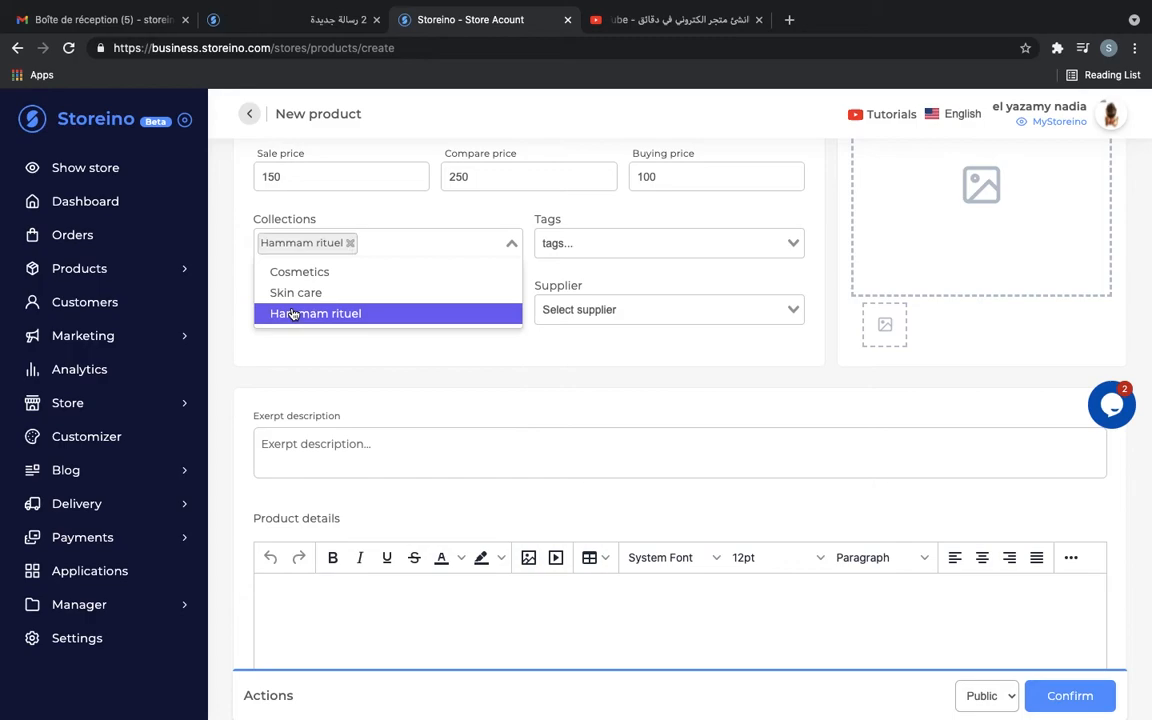
pyautogui.click(585, 248)
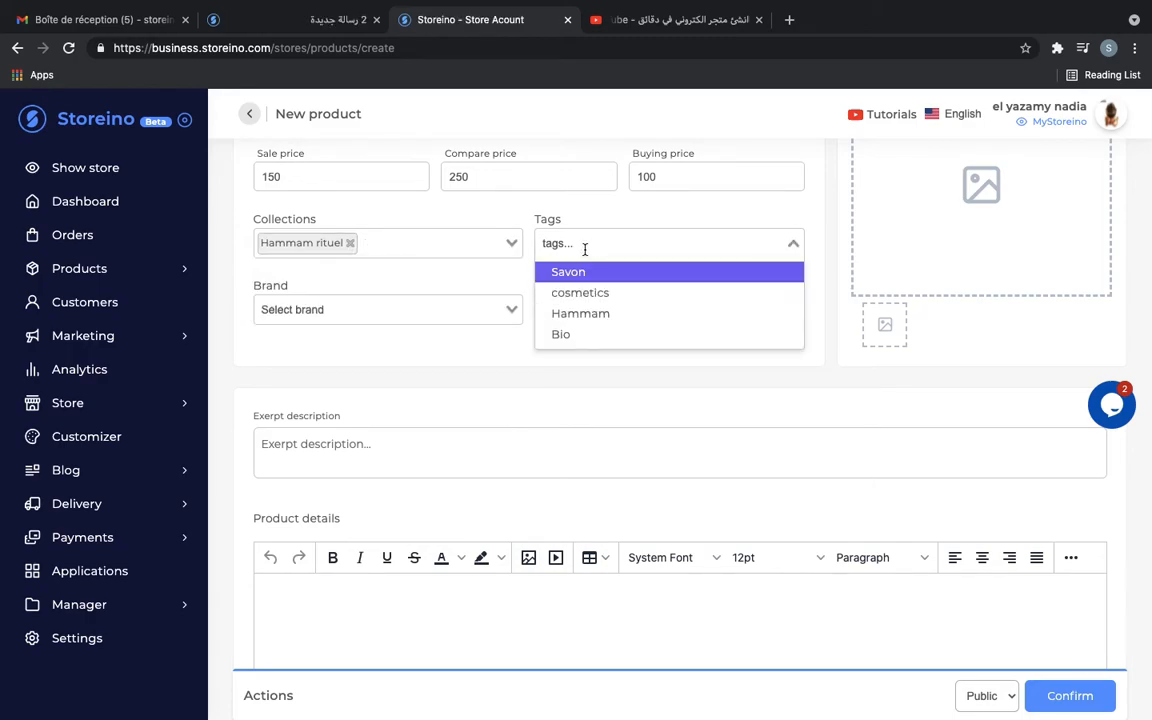
pyautogui.click(568, 273)
pyautogui.click(585, 316)
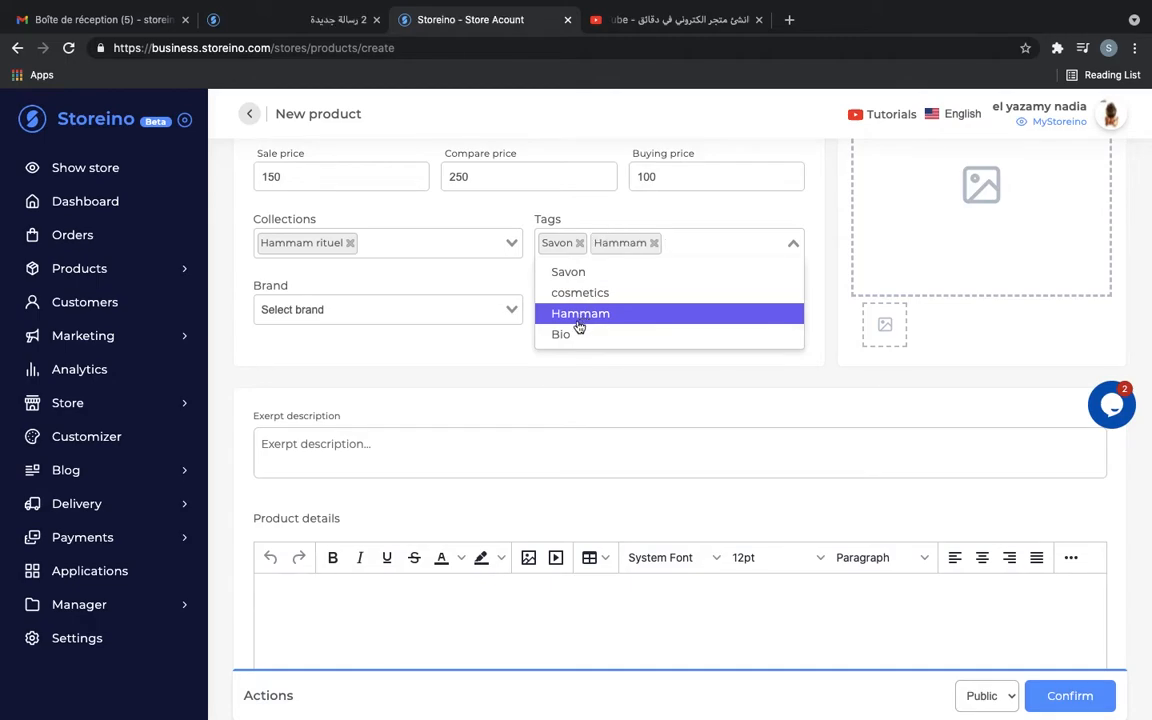
pyautogui.click(560, 336)
pyautogui.click(436, 364)
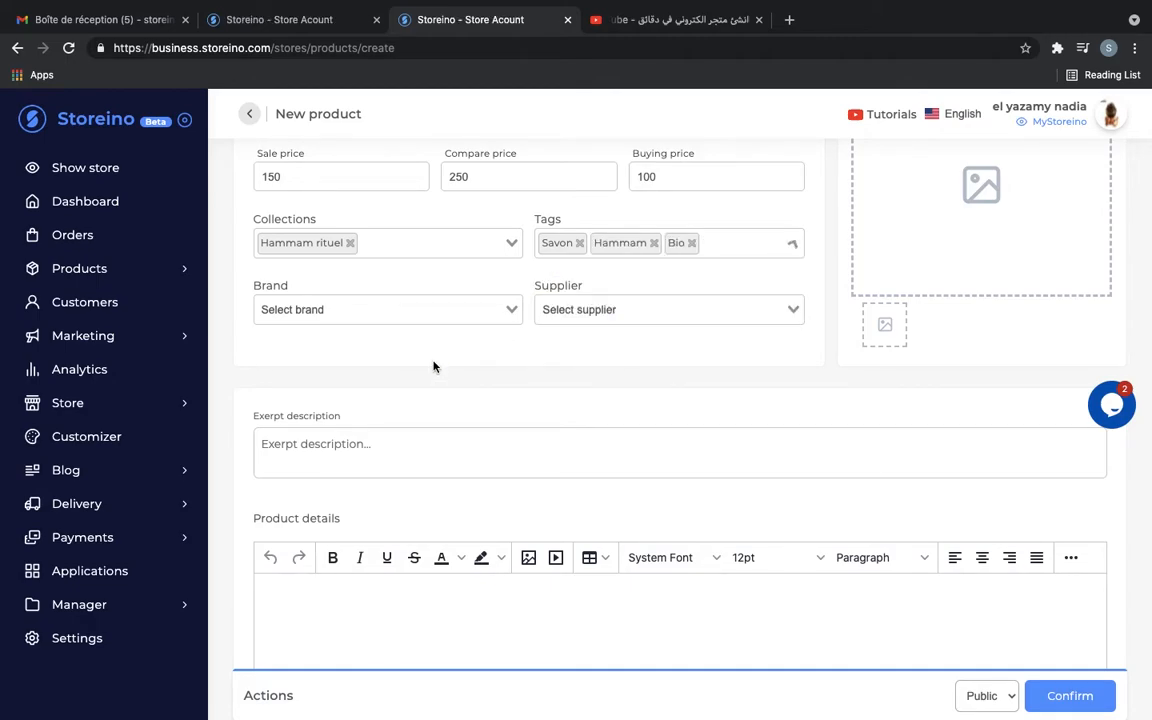
# - Add the tag Naturel to the product
pyautogui.click(318, 303)
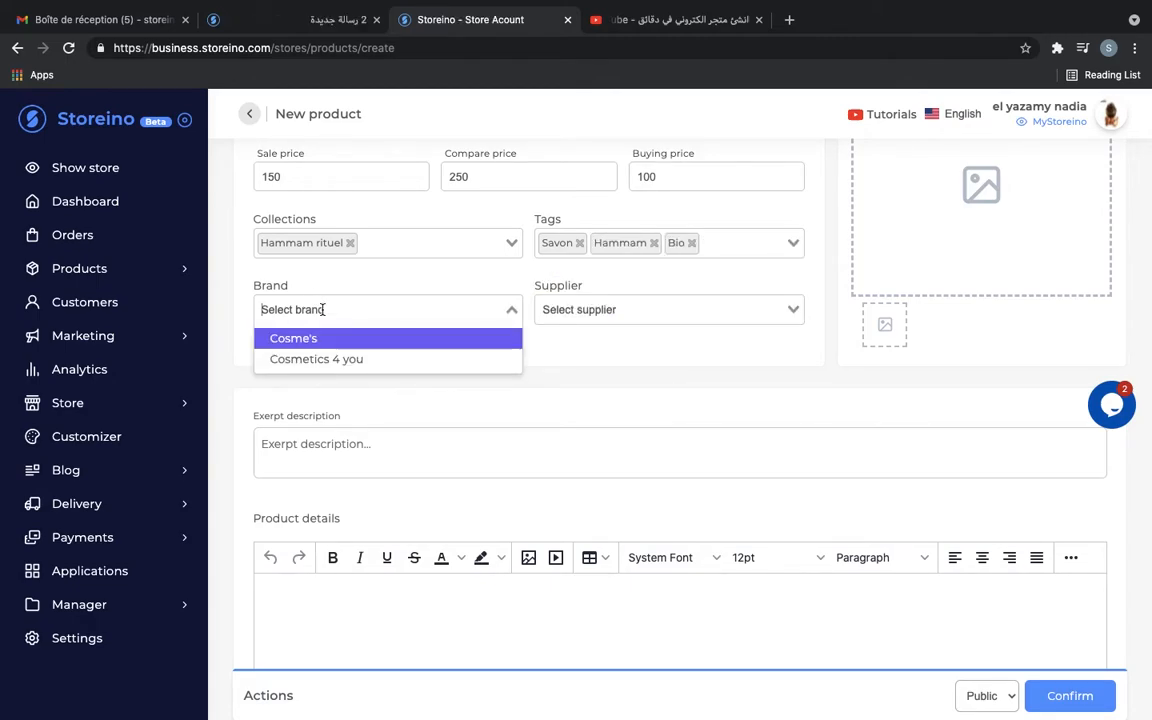
pyautogui.click(728, 248)
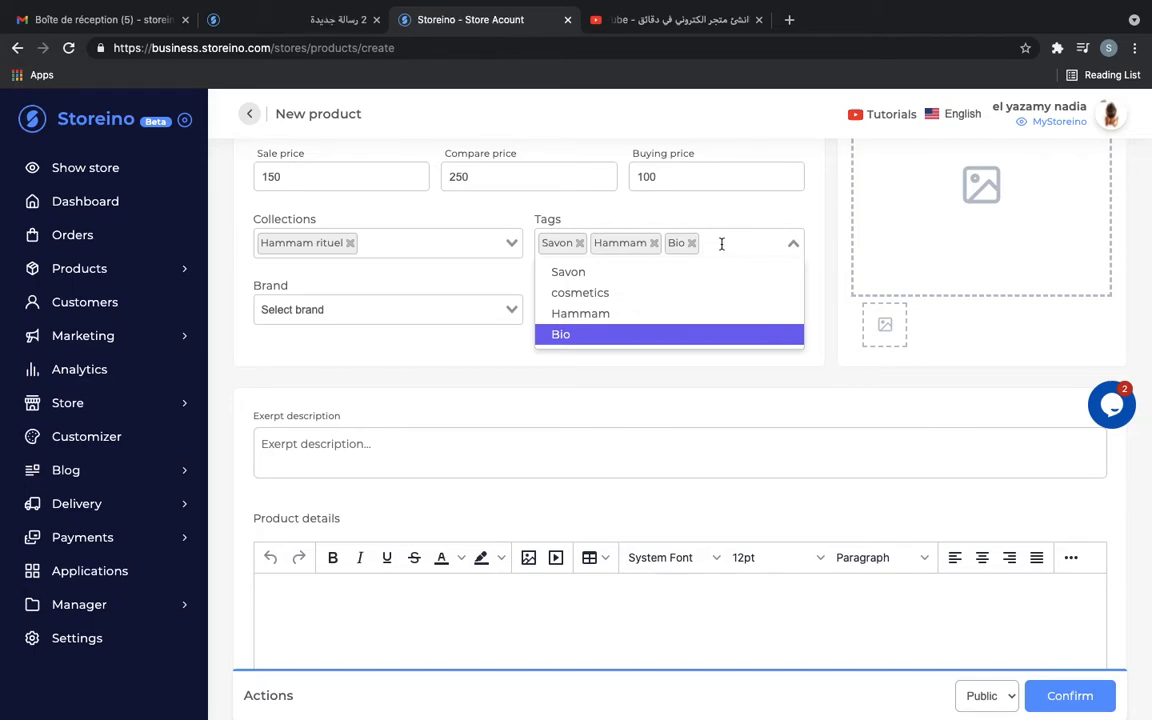
pyautogui.write('Naturel')
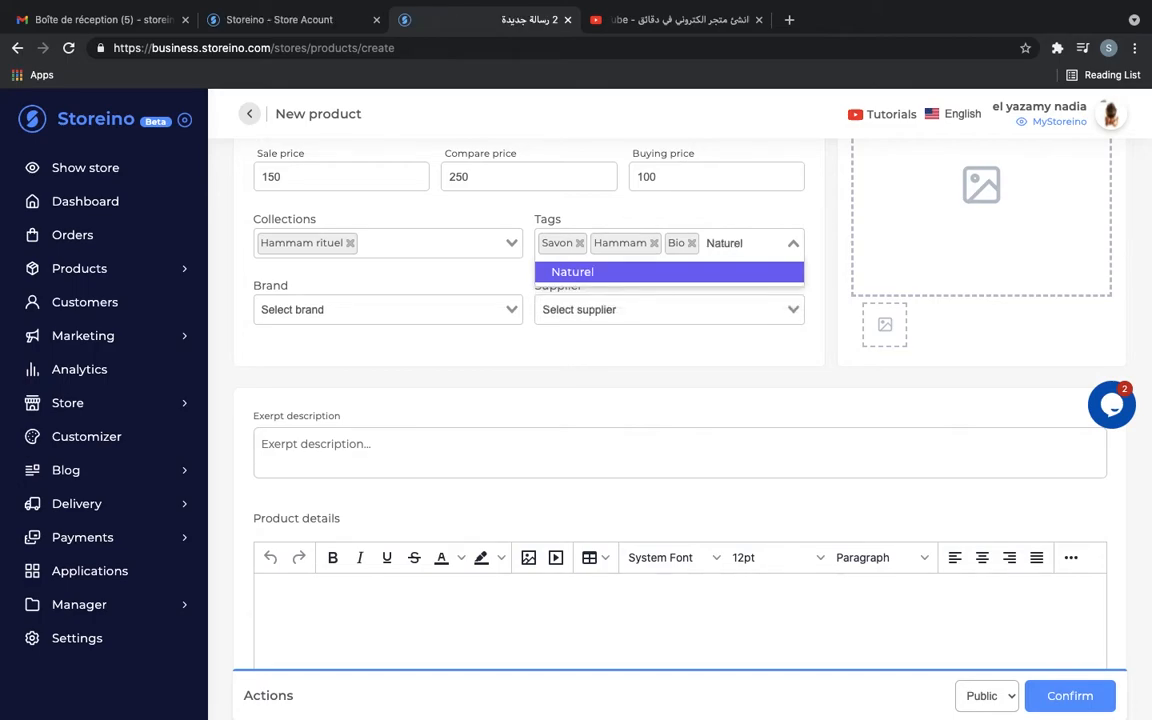
pyautogui.press('Return')
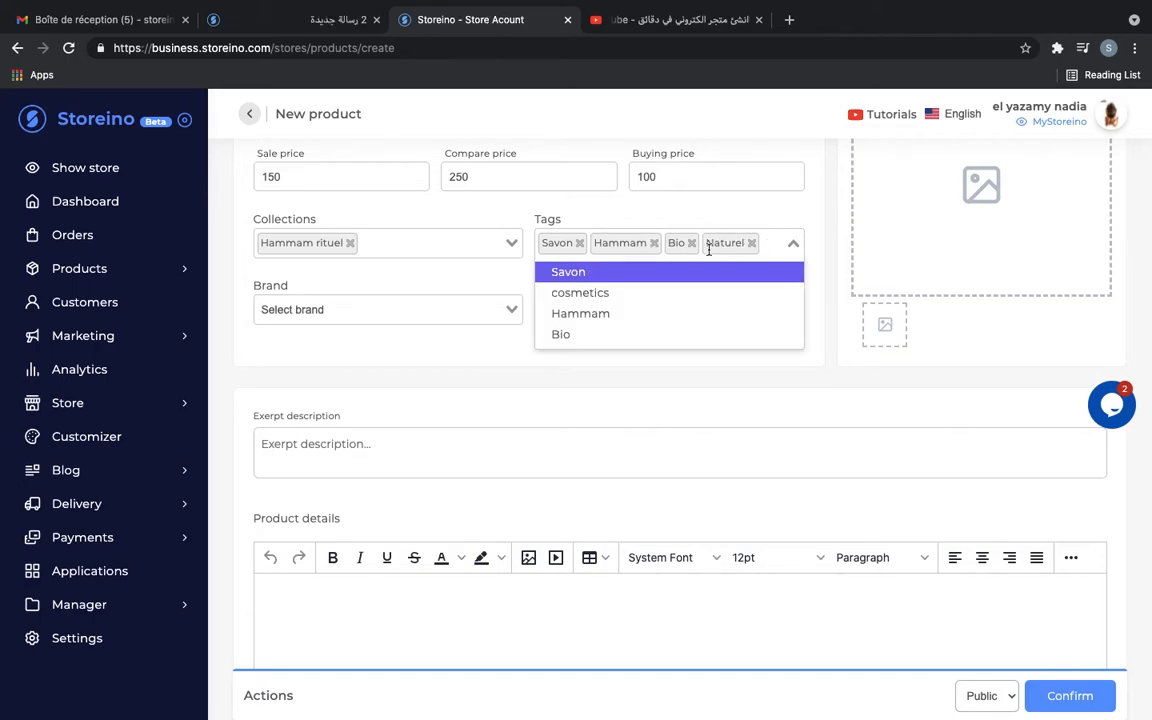
pyautogui.click(436, 361)
# - Set the product's supplier to Fournisseur 01
pyautogui.click(360, 311)
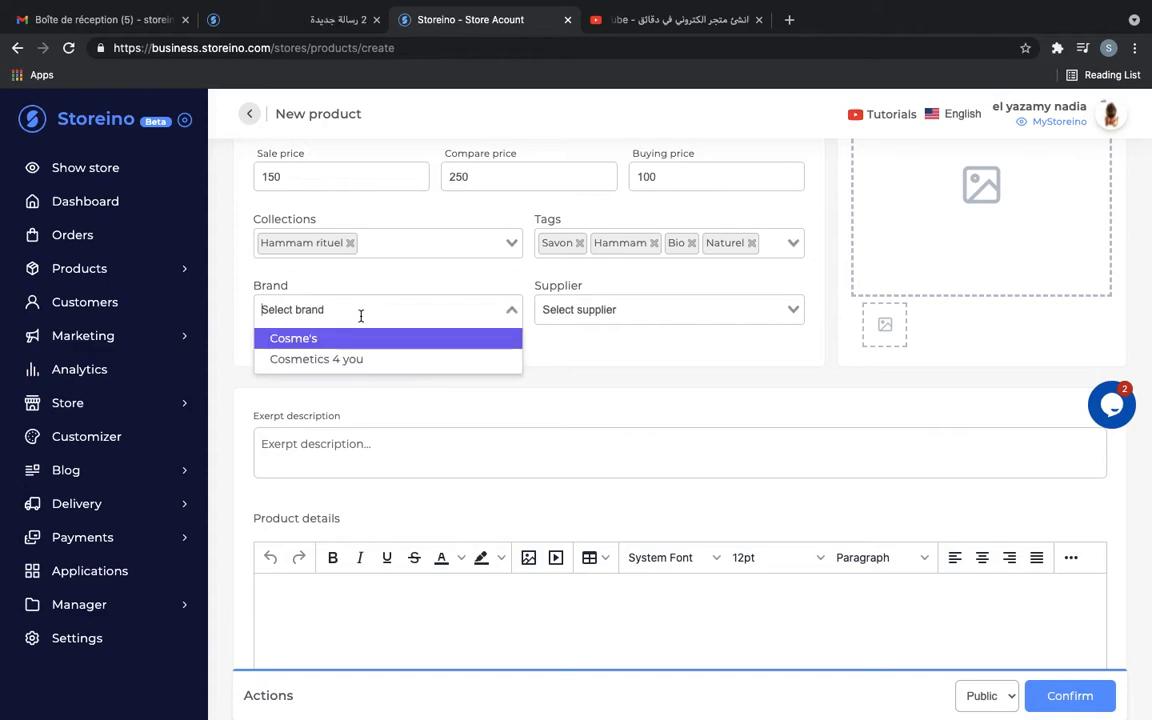
pyautogui.click(406, 399)
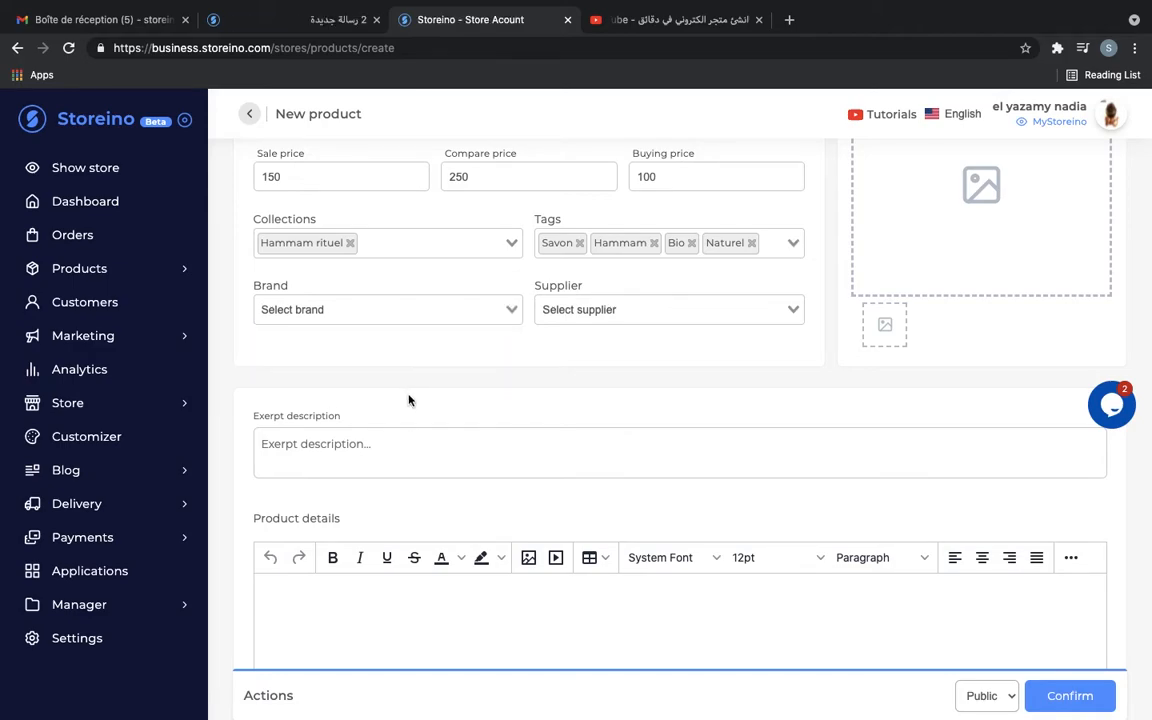
pyautogui.scroll(-1, 443, 374)
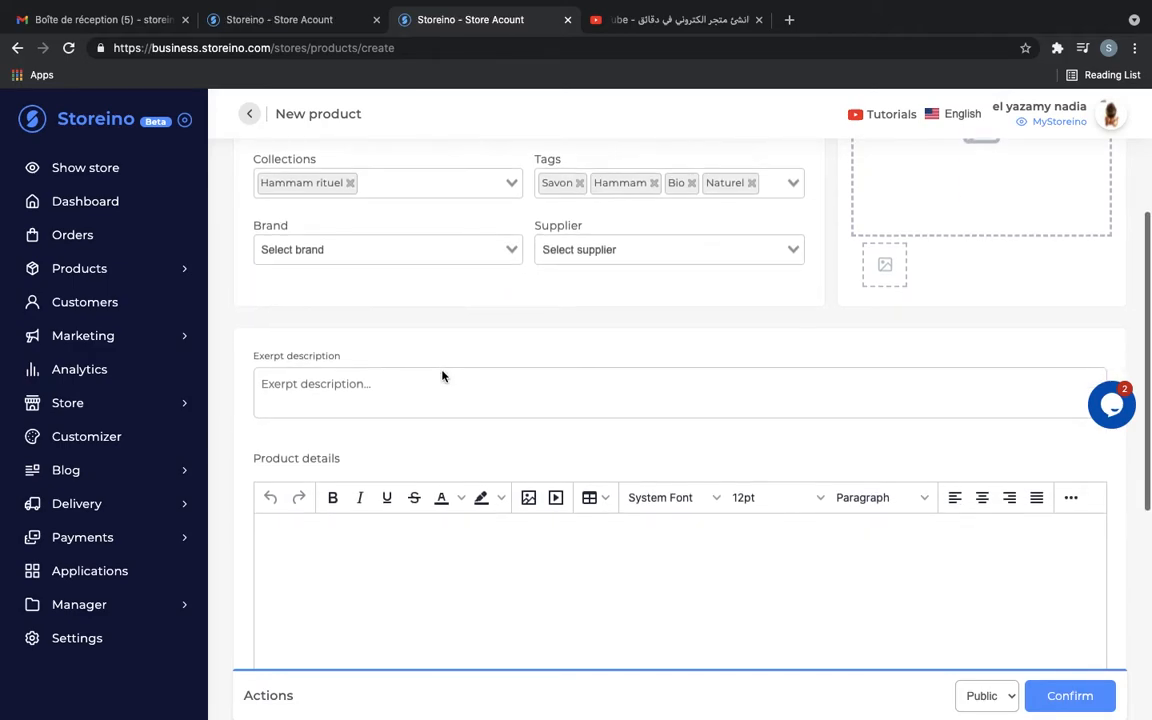
pyautogui.click(615, 249)
pyautogui.click(580, 284)
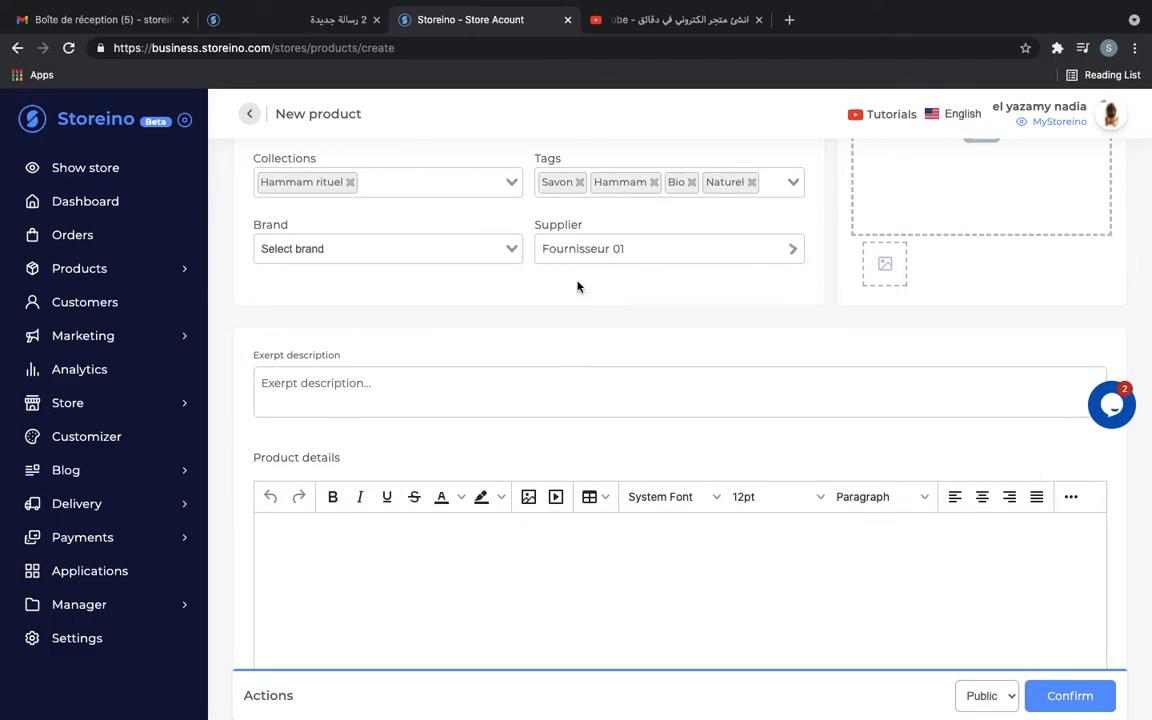
# - Insert the three library photos of black soap with lemons, argan nuts and rosebuds as the product's images
pyautogui.scroll(1, 581, 288)
pyautogui.scroll(3, 645, 352)
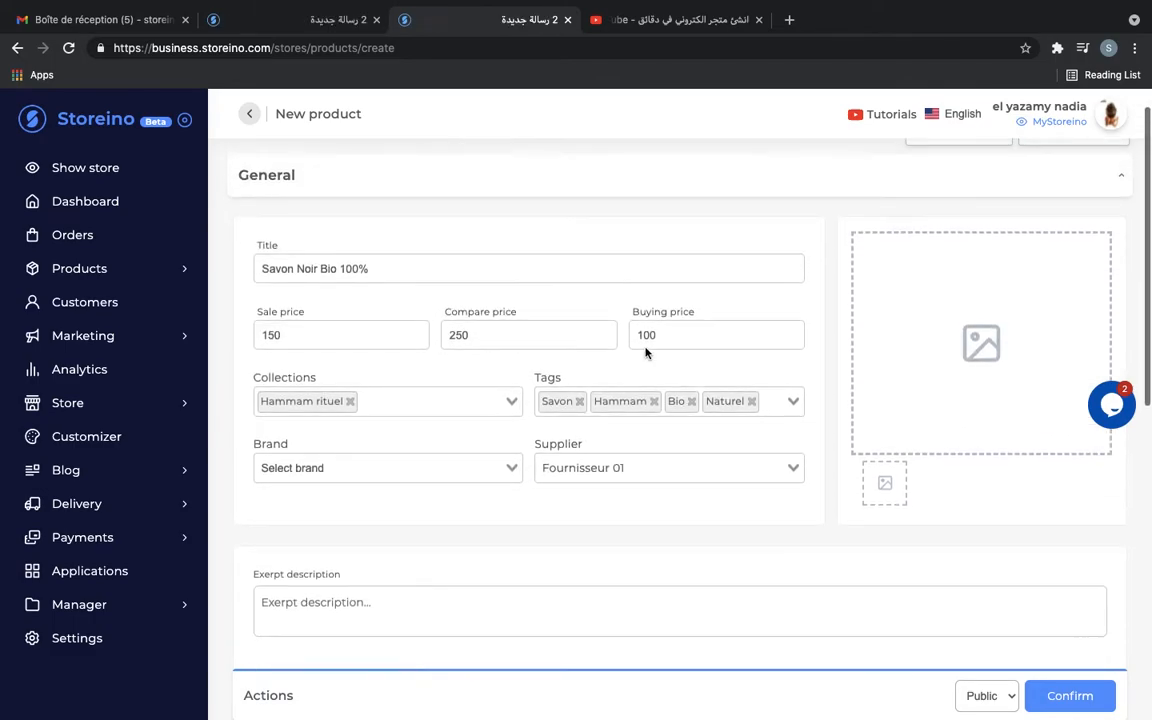
pyautogui.click(971, 387)
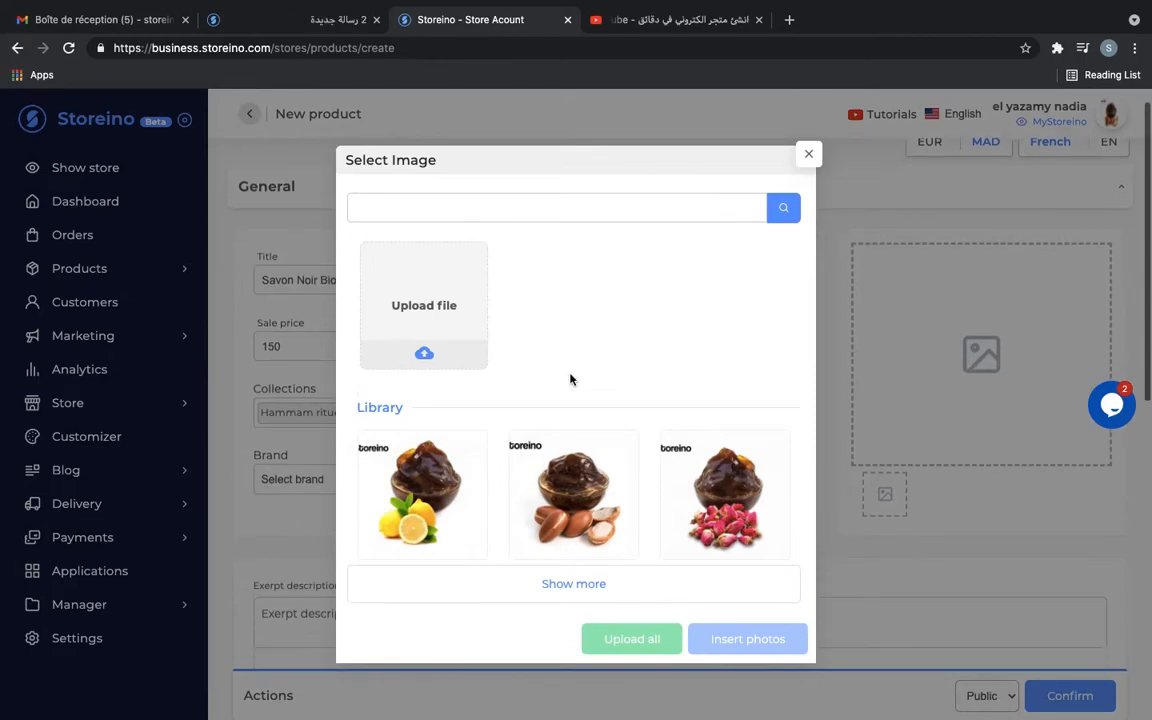
pyautogui.scroll(-3, 568, 382)
pyautogui.scroll(3, 841, 339)
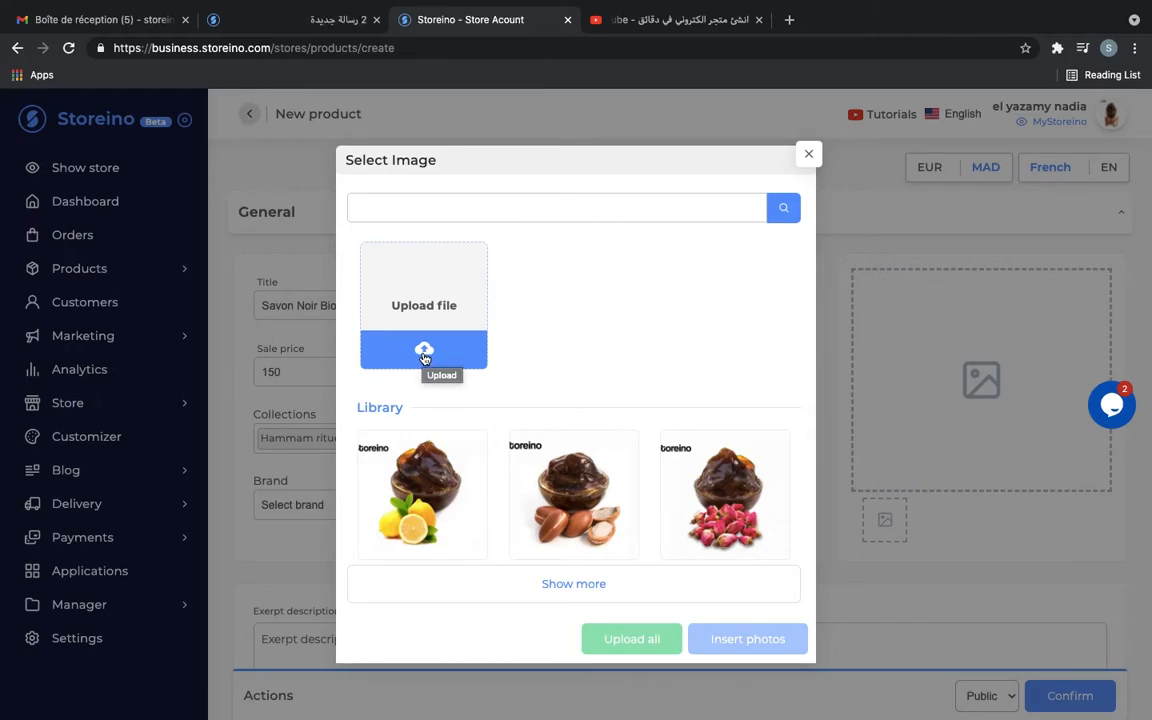
pyautogui.click(447, 465)
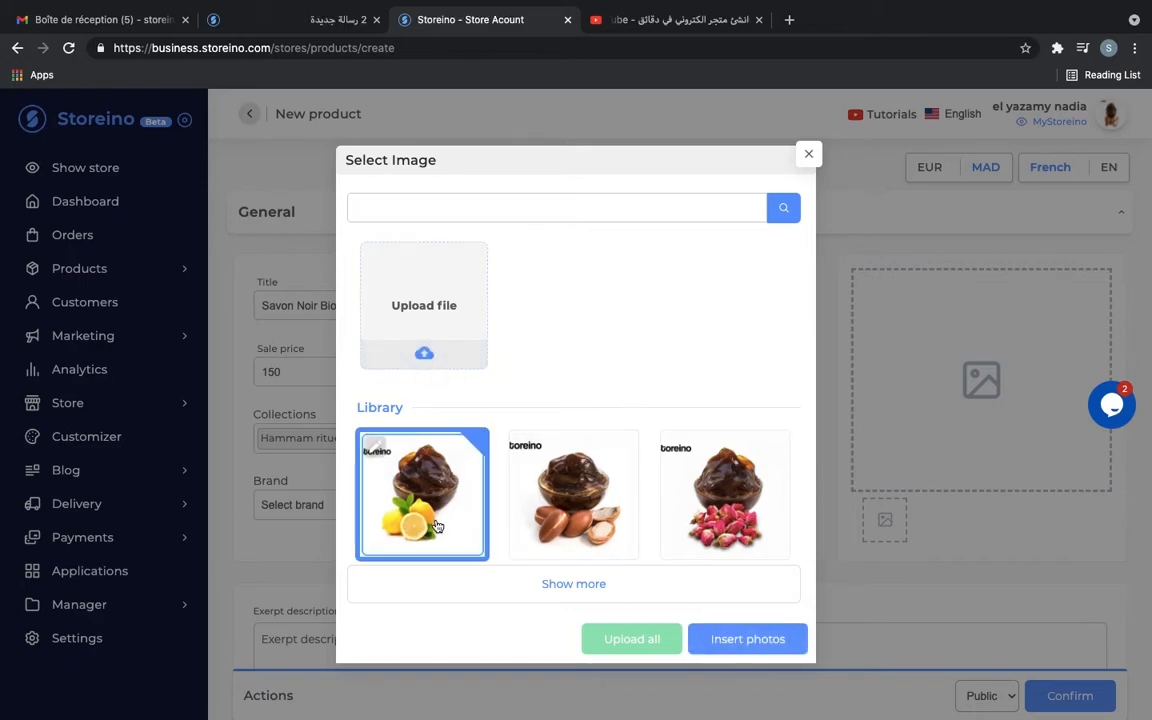
pyautogui.click(569, 510)
pyautogui.click(705, 480)
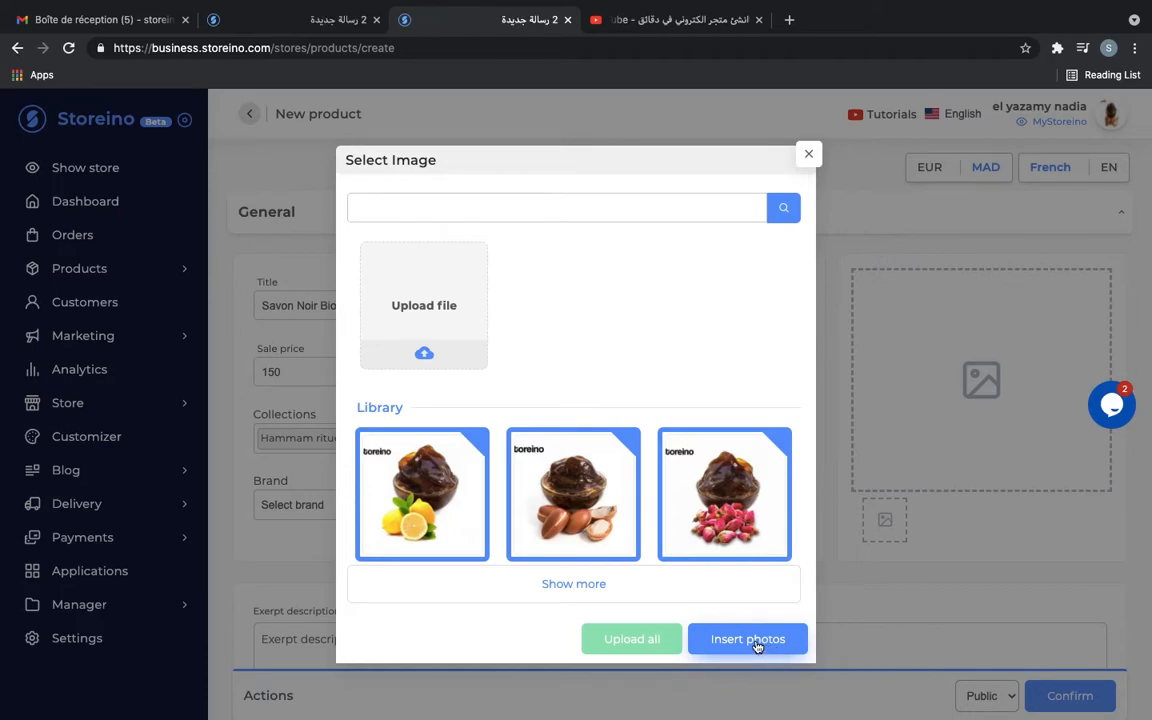
pyautogui.click(757, 642)
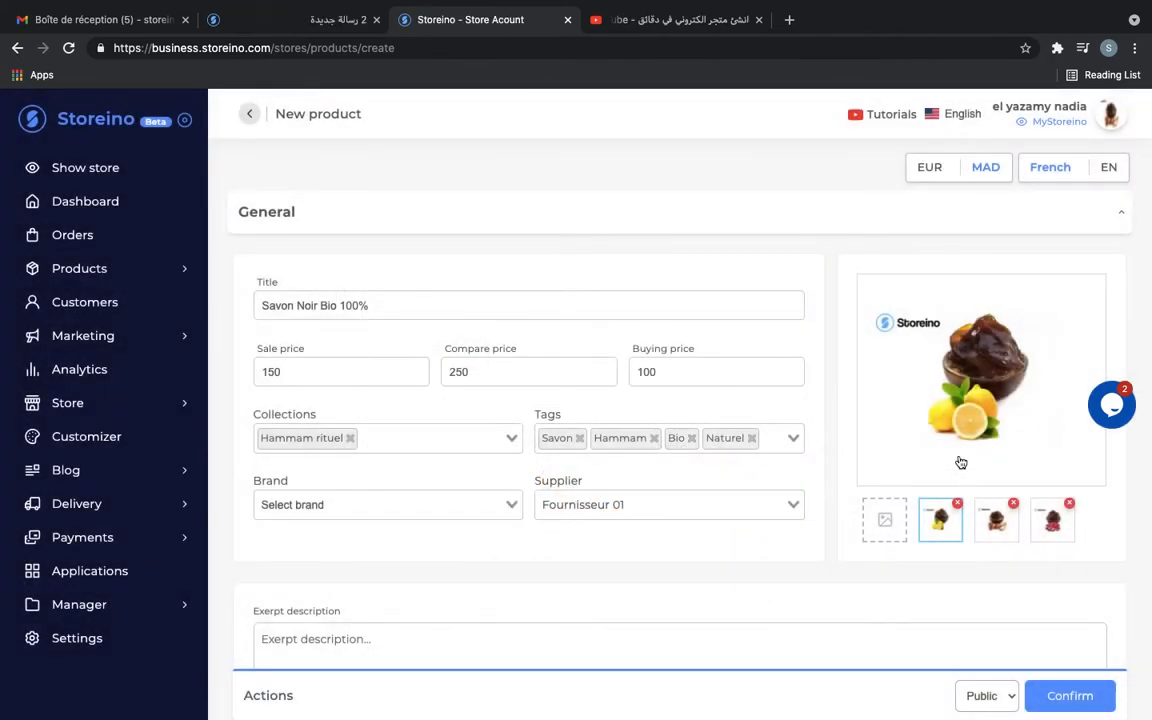
# - Reorder the product photos so the rosebud photo comes first, followed by the argan and lemon photos
pyautogui.moveTo(1001, 531); pyautogui.dragTo(938, 530)
pyautogui.moveTo(1052, 539); pyautogui.dragTo(935, 540)
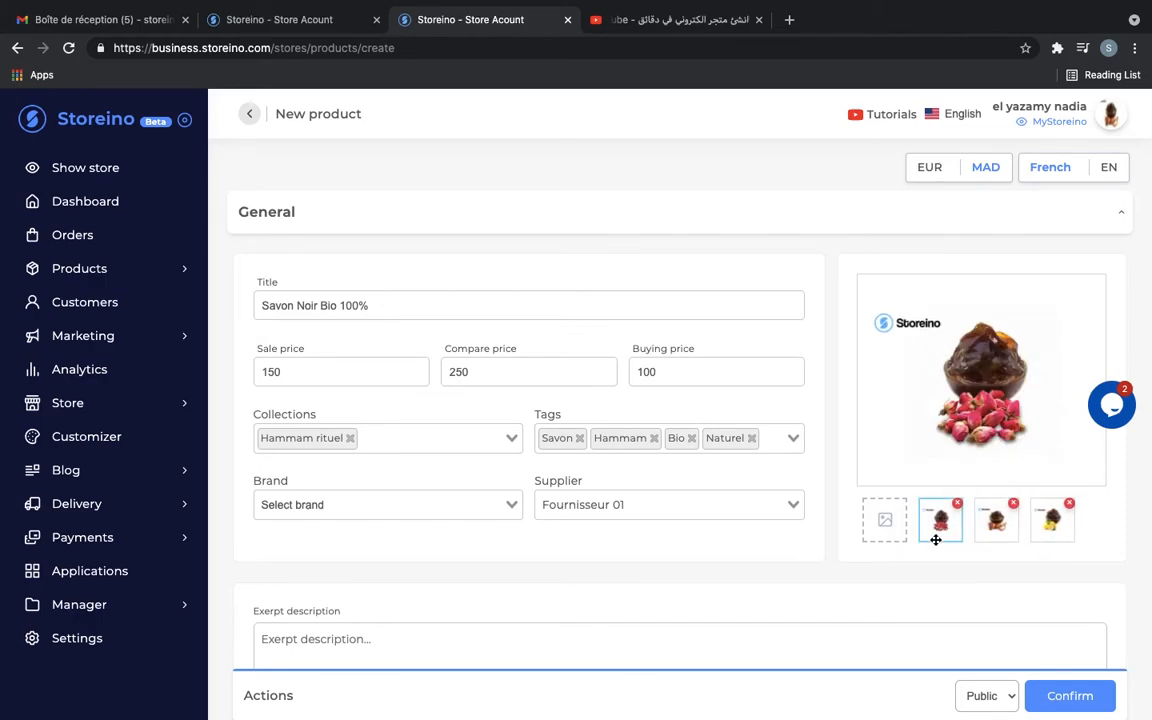
pyautogui.scroll(-3, 935, 540)
pyautogui.scroll(2, 933, 537)
pyautogui.scroll(-1, 941, 420)
pyautogui.moveTo(997, 429)
pyautogui.mouseDown()
pyautogui.moveTo(954, 425)
pyautogui.moveTo(1008, 431)
pyautogui.mouseUp()
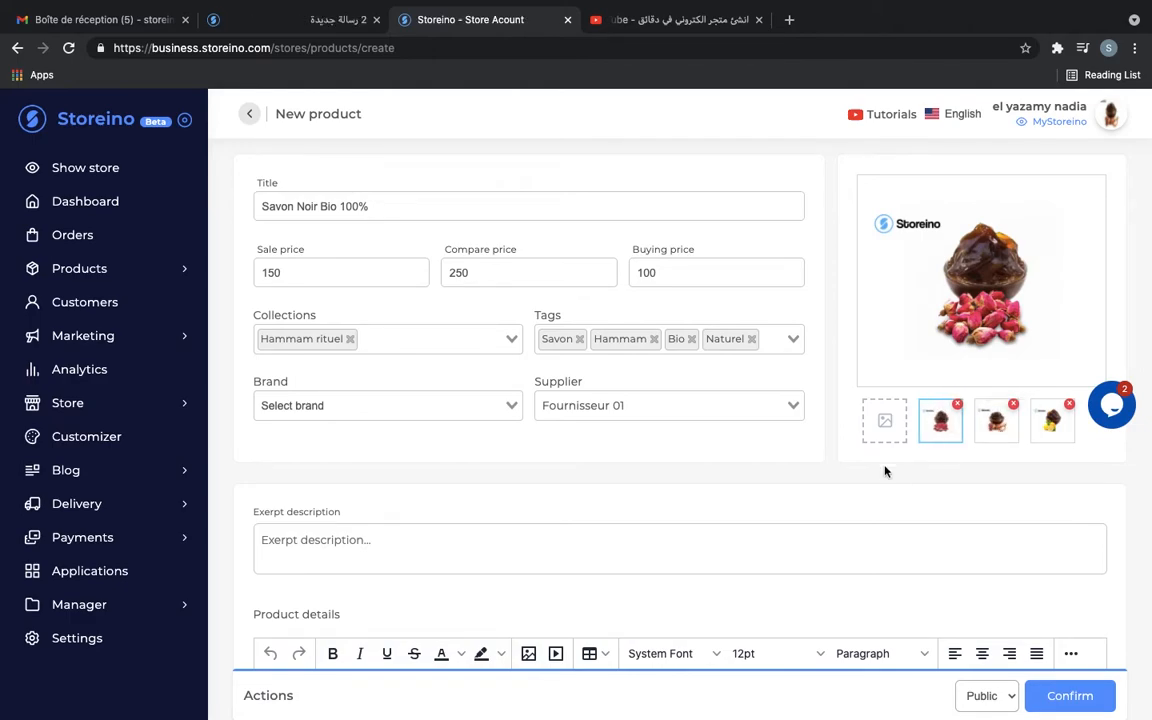
# - Write the excerpt description "Savon noir marocain 100% bio, votre meilleur produit pour un hammam marocain complet"
pyautogui.scroll(-3, 845, 475)
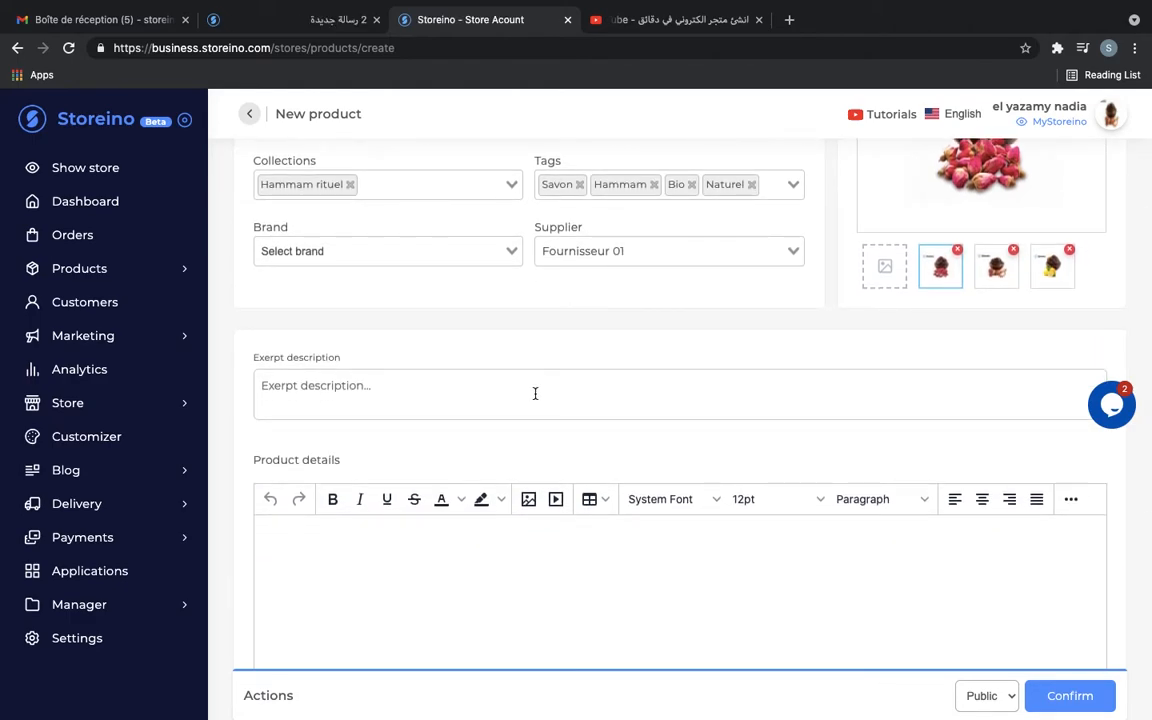
pyautogui.scroll(3, 535, 393)
pyautogui.scroll(-2, 535, 393)
pyautogui.click(430, 433)
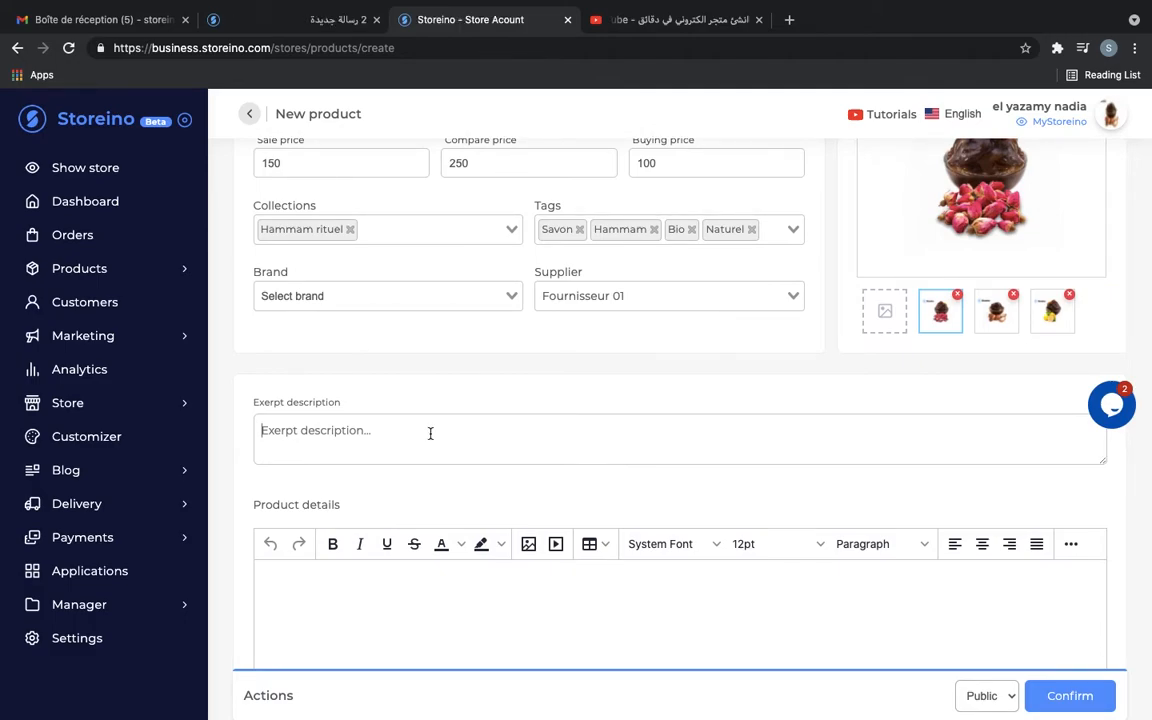
pyautogui.write('Savon noir marocain sans')
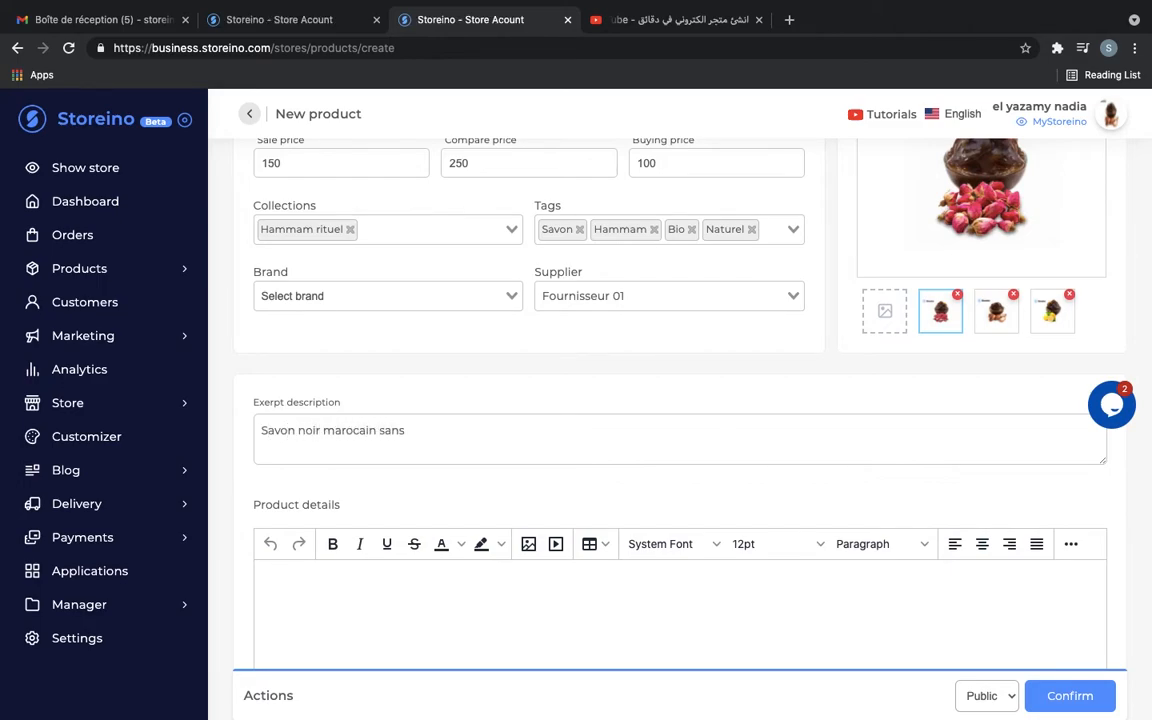
pyautogui.scroll(2, 680, 440)
pyautogui.press('BackSpace')
pyautogui.press('BackSpace')
pyautogui.press('BackSpace')
pyautogui.press('BackSpace')
pyautogui.write('100% bio, ')
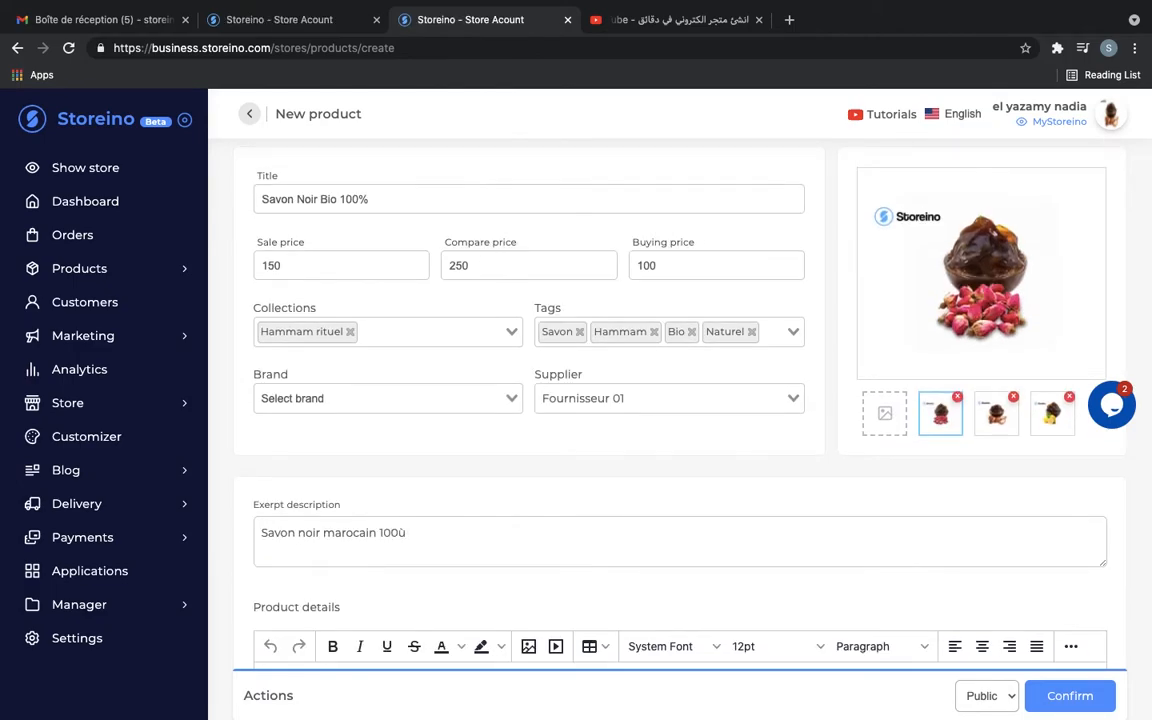
pyautogui.write('votre produit')
pyautogui.click(462, 533)
pyautogui.write('meilleur')
pyautogui.press('End')
pyautogui.write('pour un hammam marocain complet')
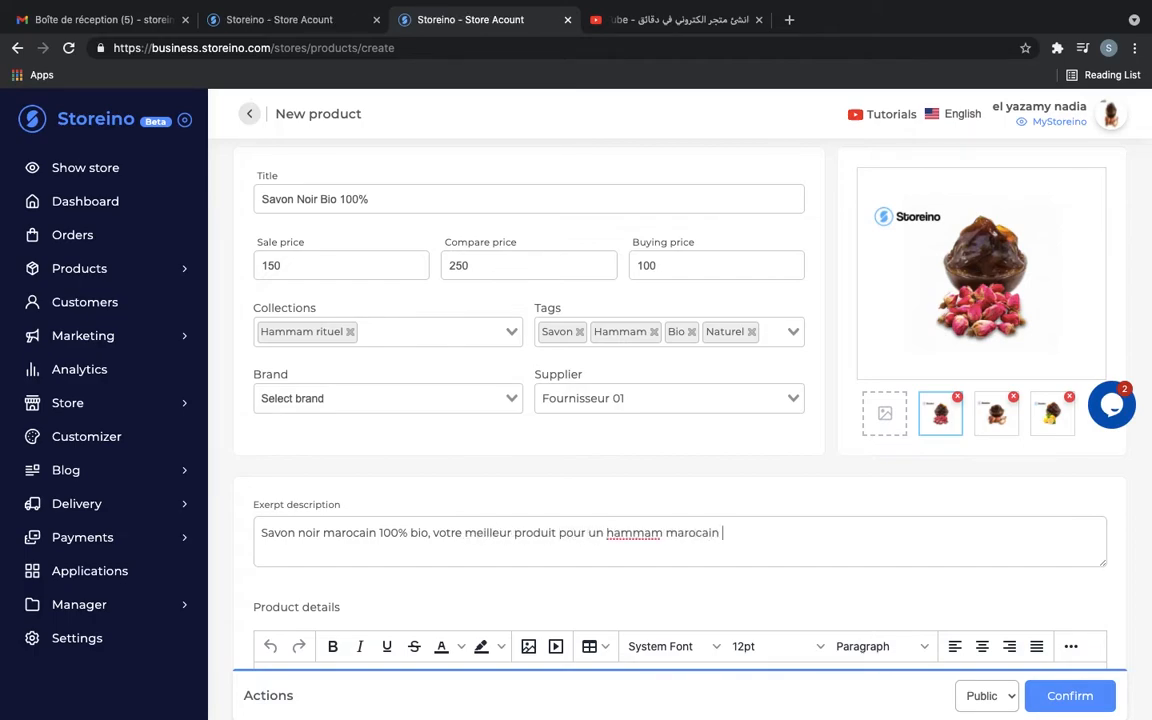
# - Examine the formatting, media and table options of the product details editor
pyautogui.scroll(-4, 568, 470)
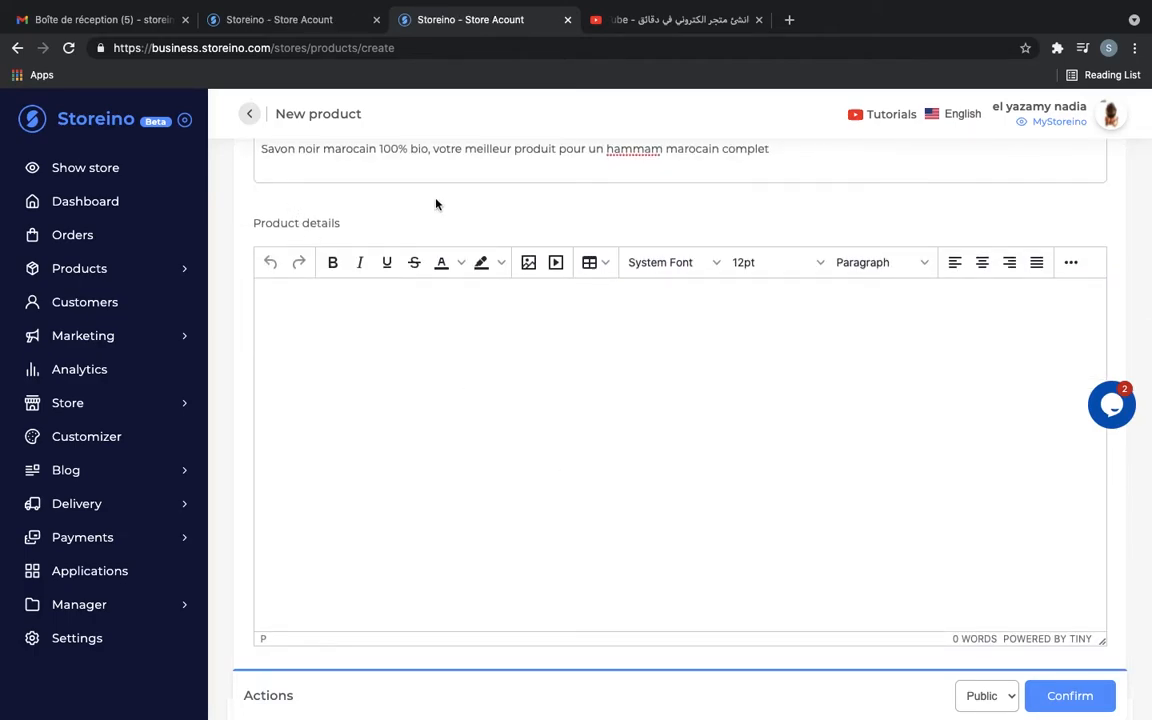
pyautogui.scroll(1, 435, 203)
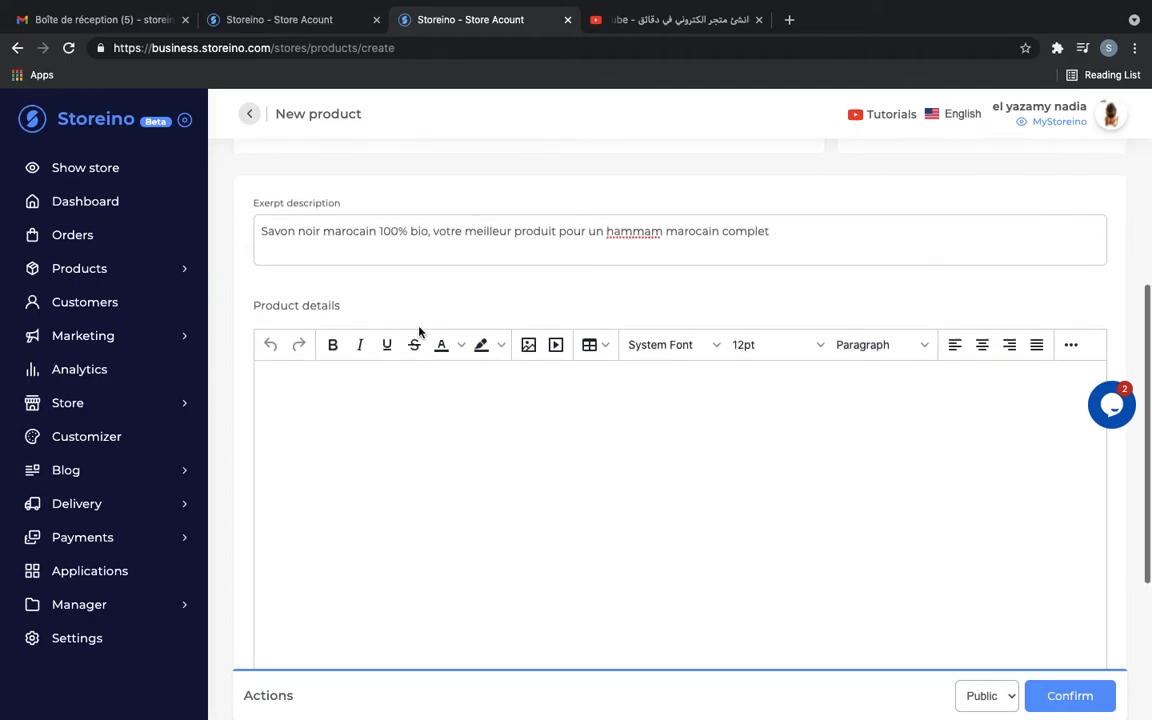
pyautogui.scroll(-1, 420, 332)
pyautogui.click(395, 366)
pyautogui.scroll(-1, 395, 366)
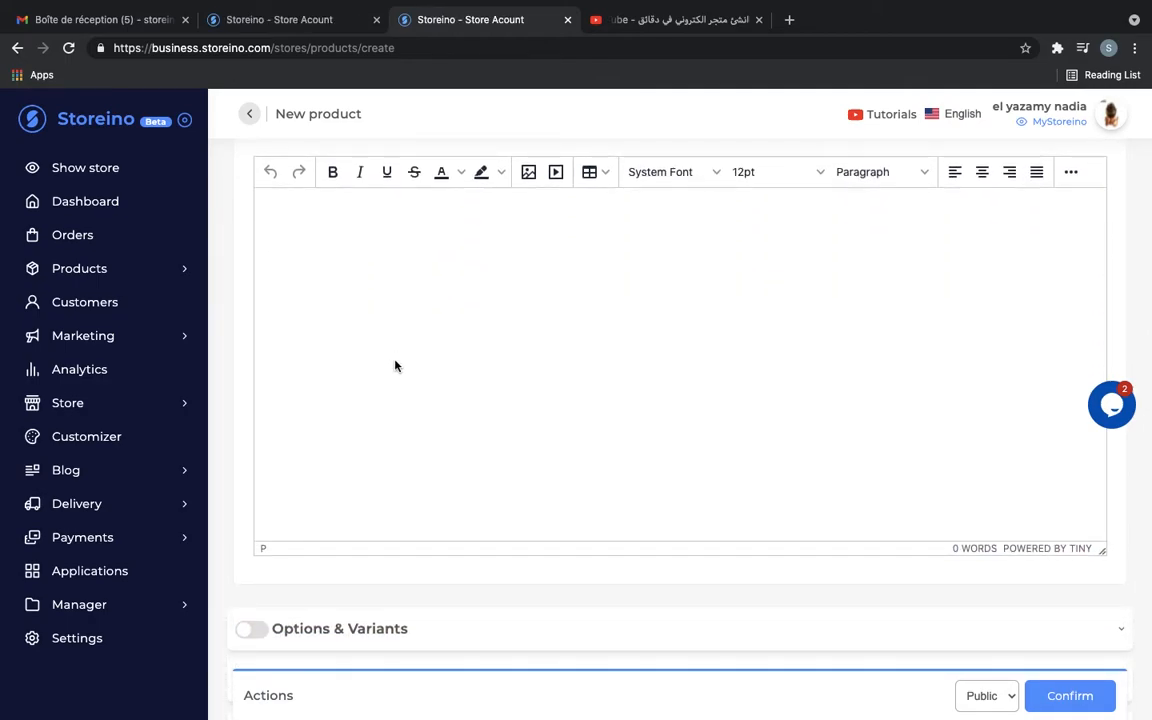
pyautogui.scroll(1, 395, 366)
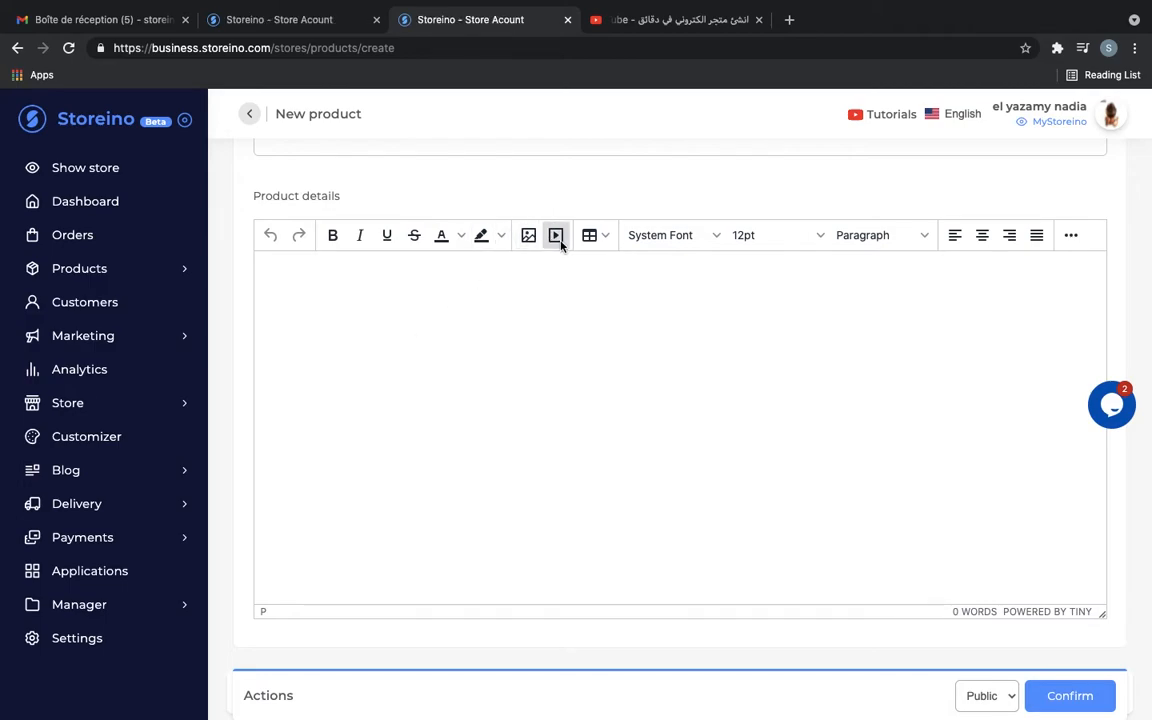
pyautogui.click(603, 234)
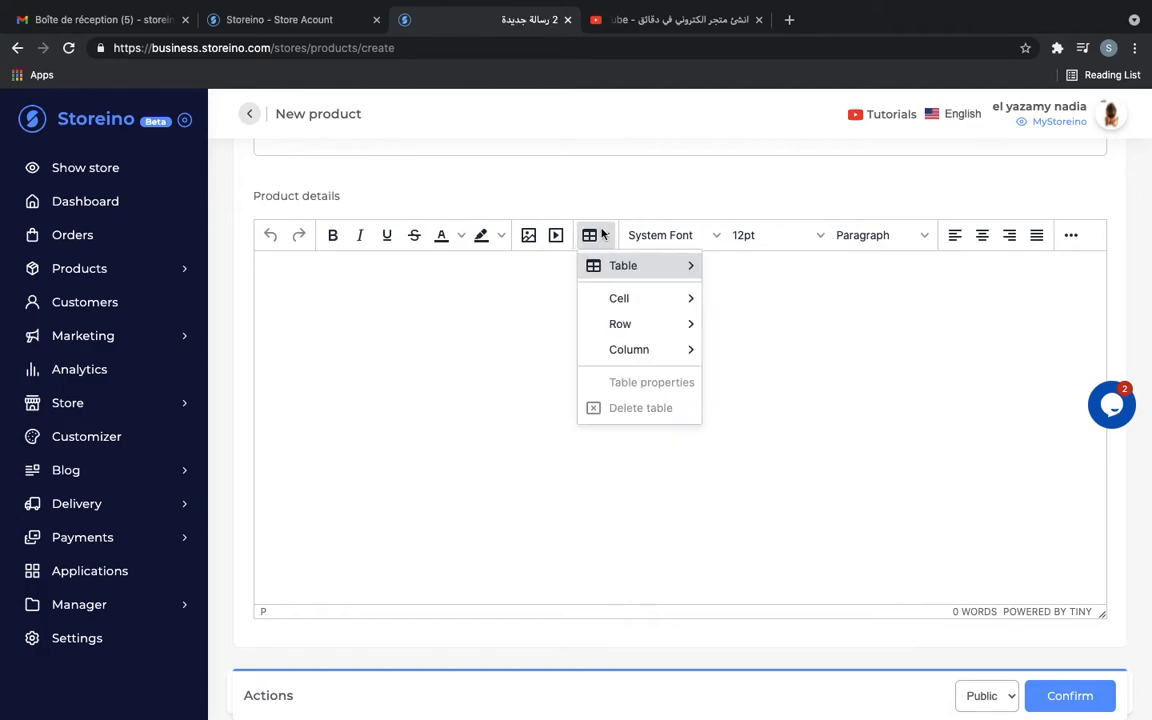
pyautogui.moveTo(609, 268)
# - Enter "Savon noir 100%" in the product details and make it bold, italic and centred
pyautogui.click(505, 351)
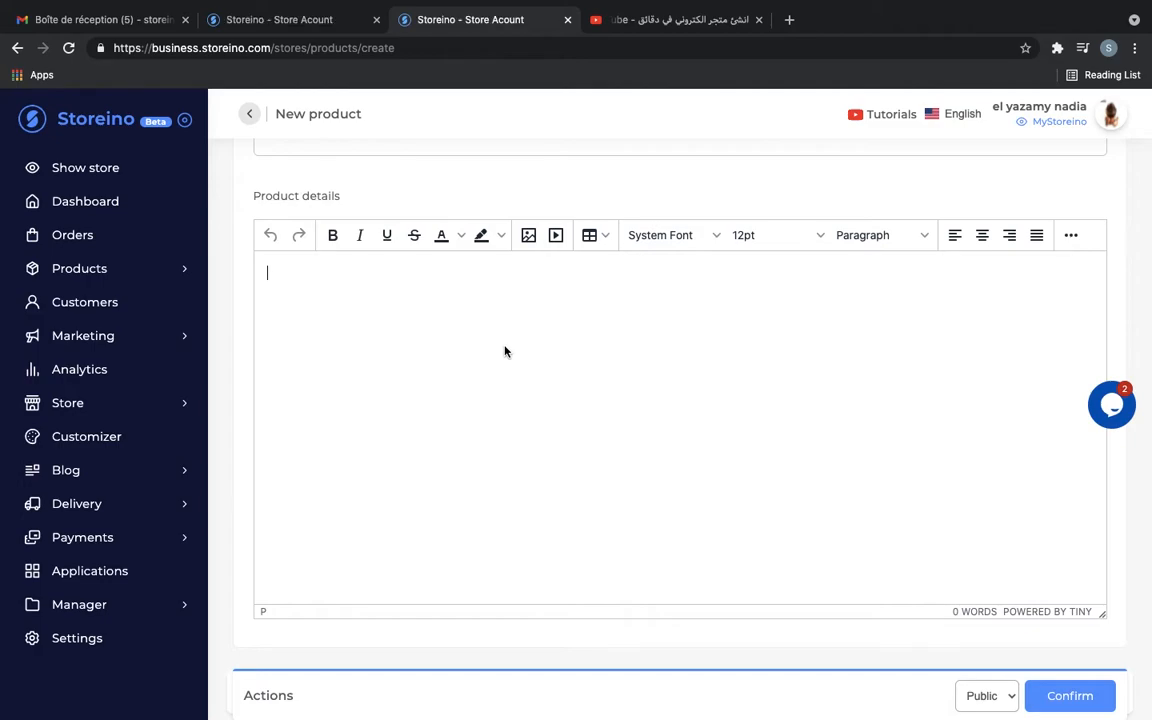
pyautogui.write('Savon noir 100%')
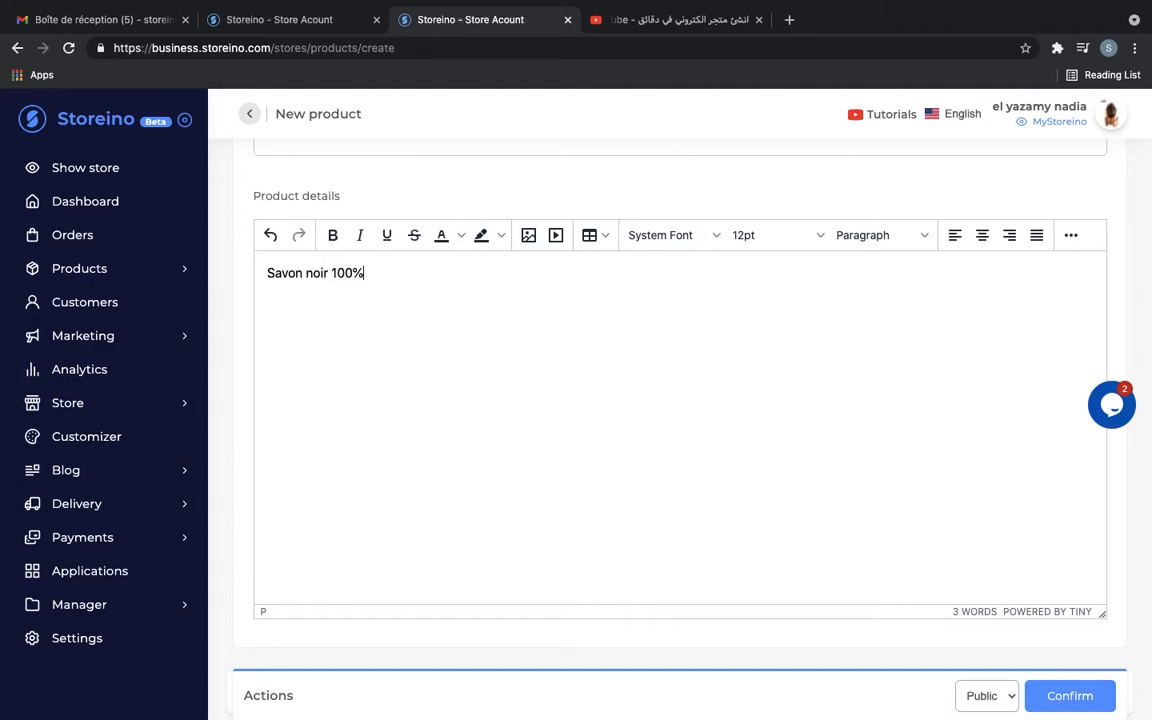
pyautogui.tripleClick(344, 272)
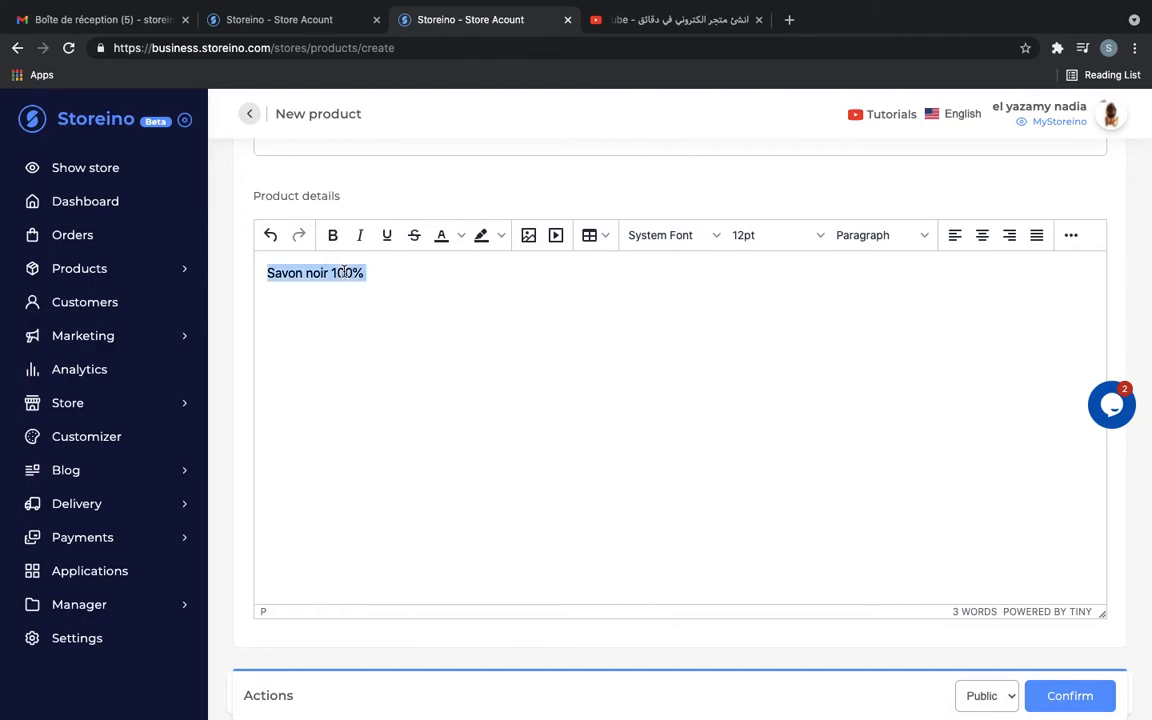
pyautogui.click(333, 237)
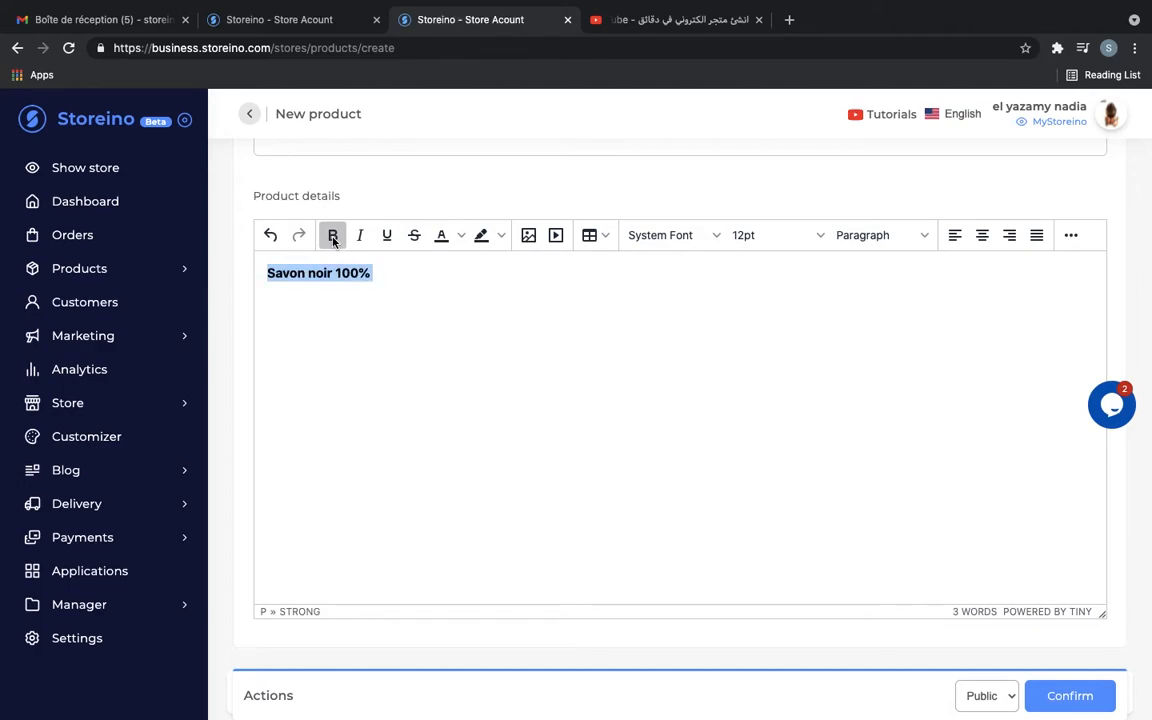
pyautogui.click(981, 236)
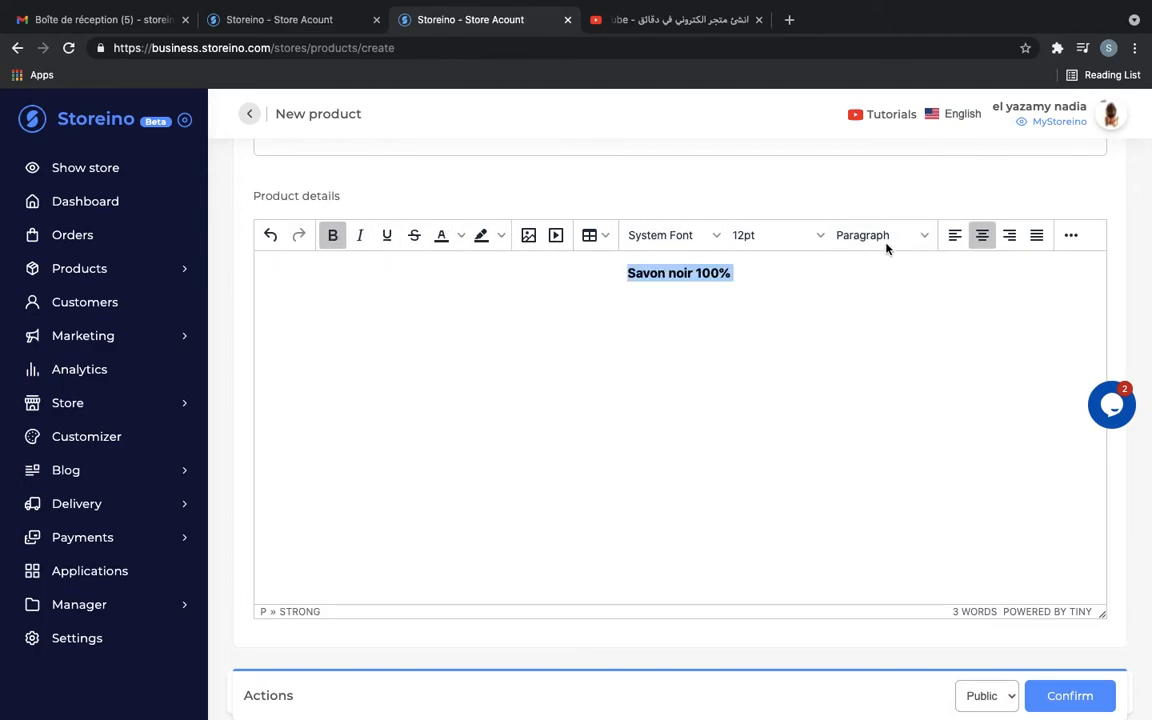
pyautogui.click(360, 237)
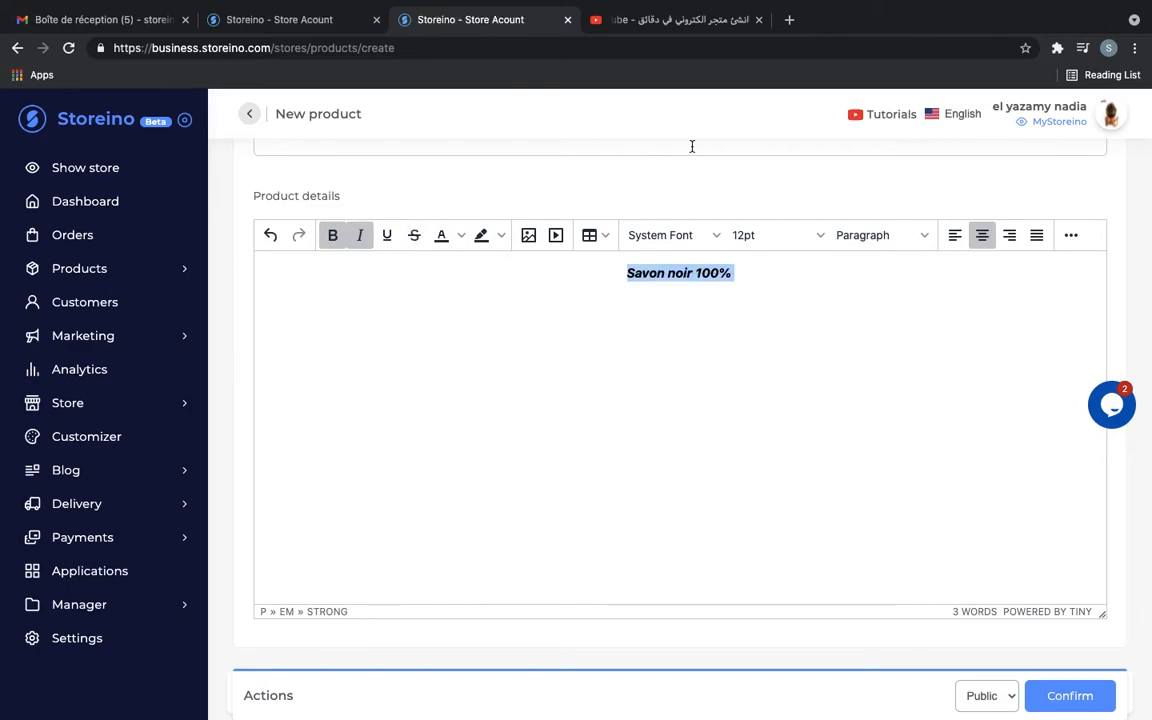
# - Set the font of the "Savon noir 100%" heading to Book Antiqua
pyautogui.click(670, 244)
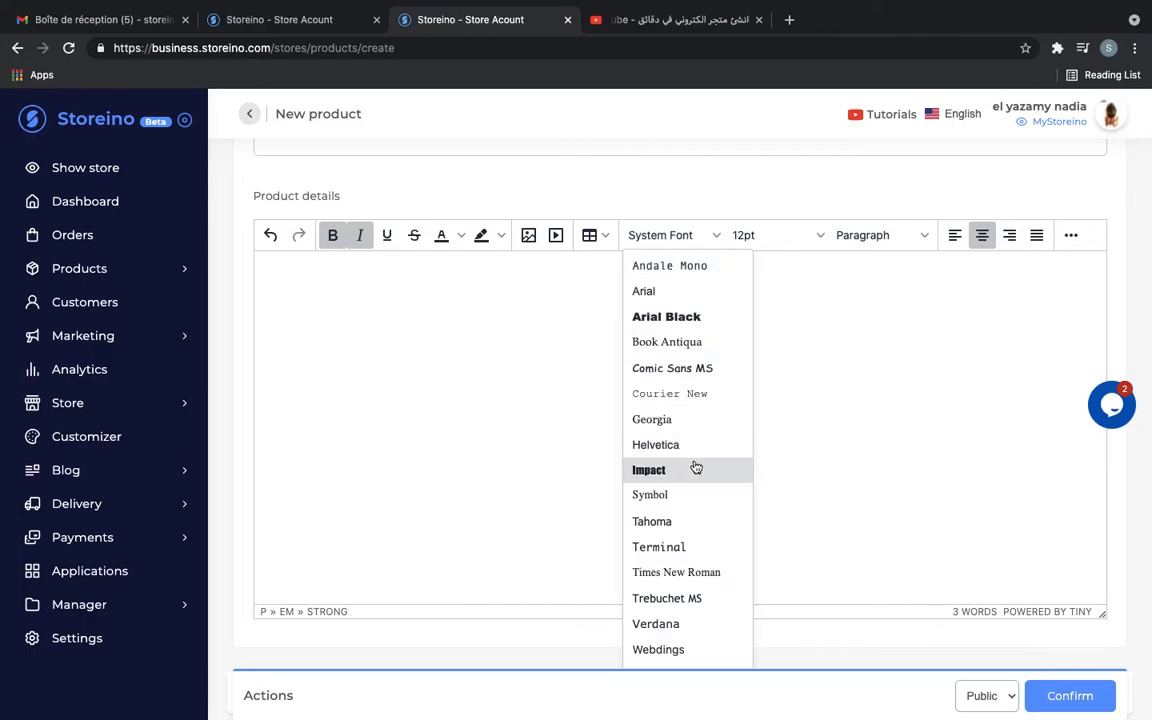
pyautogui.scroll(-2, 694, 468)
pyautogui.scroll(2, 694, 468)
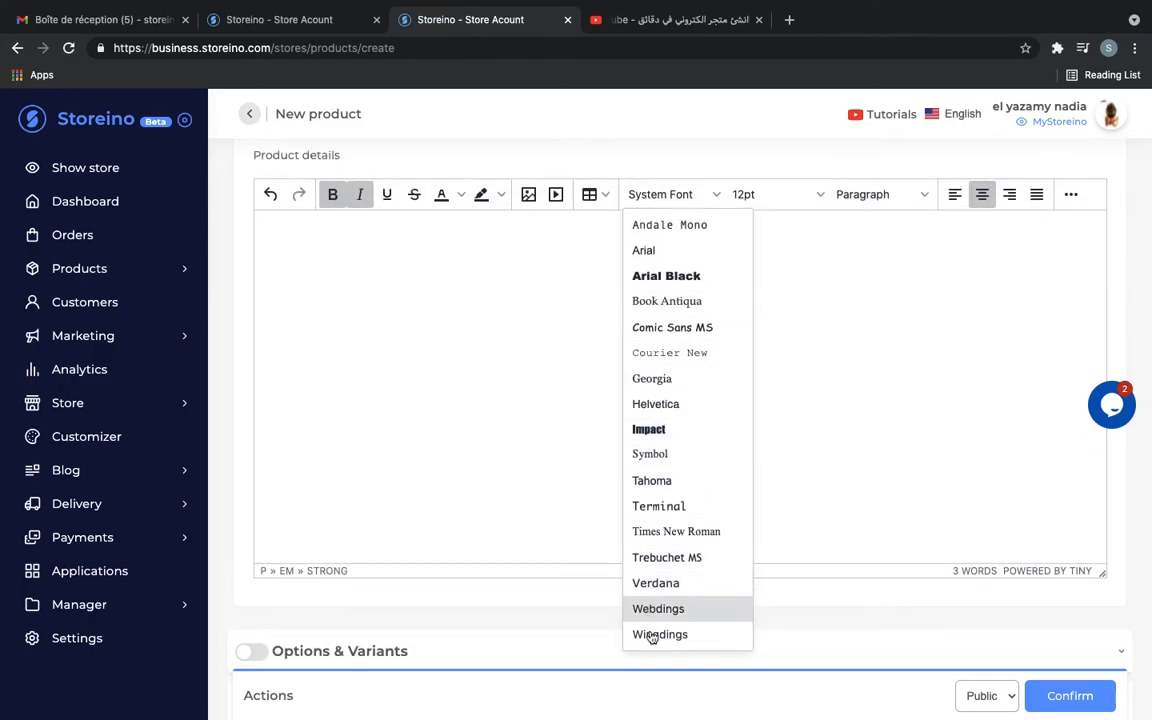
pyautogui.click(673, 312)
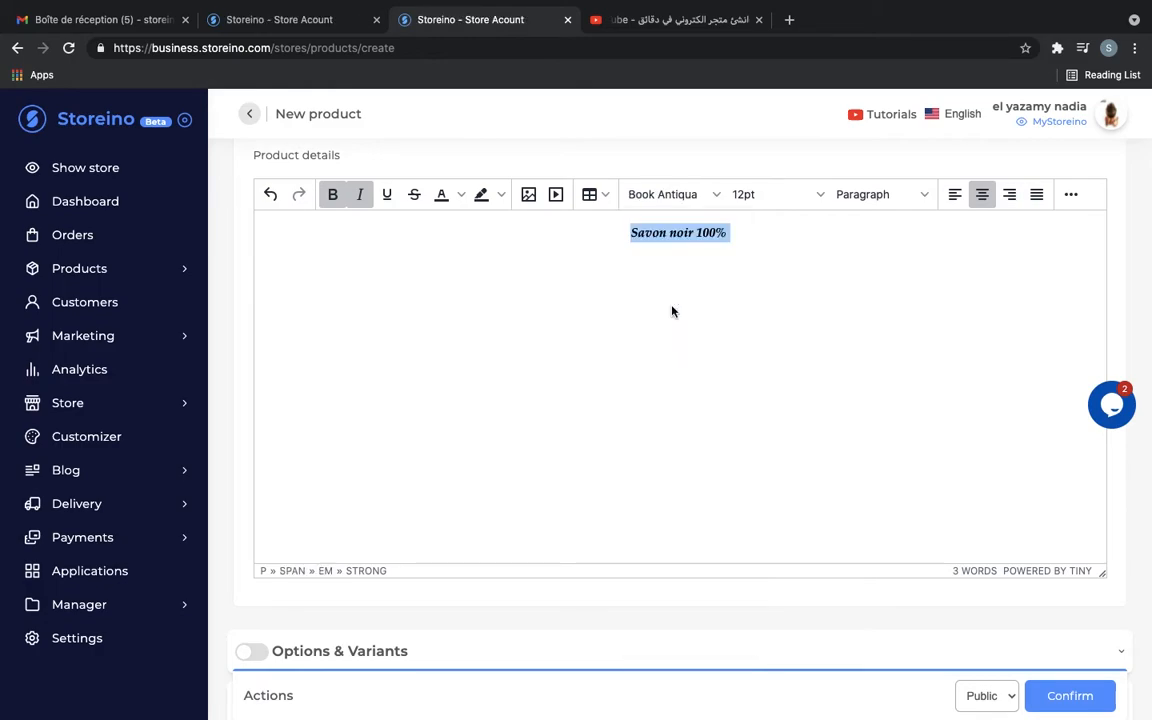
# - Set the font size of the "Savon noir 100%" heading to 24pt
pyautogui.click(768, 193)
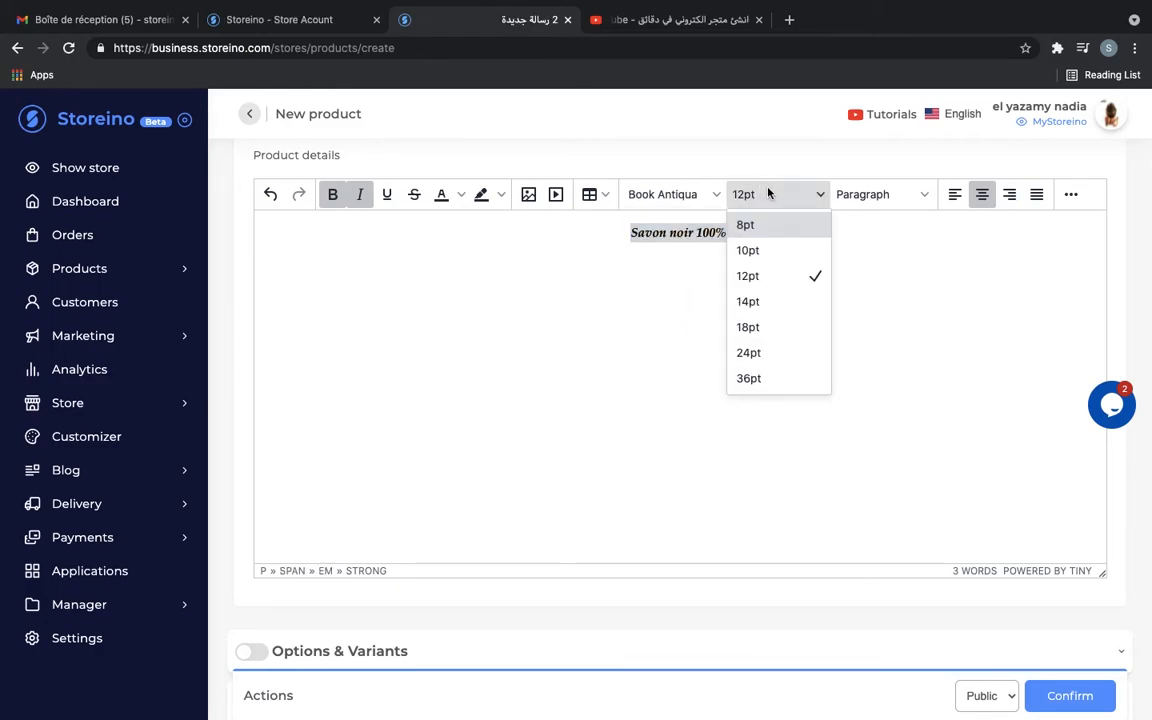
pyautogui.click(757, 335)
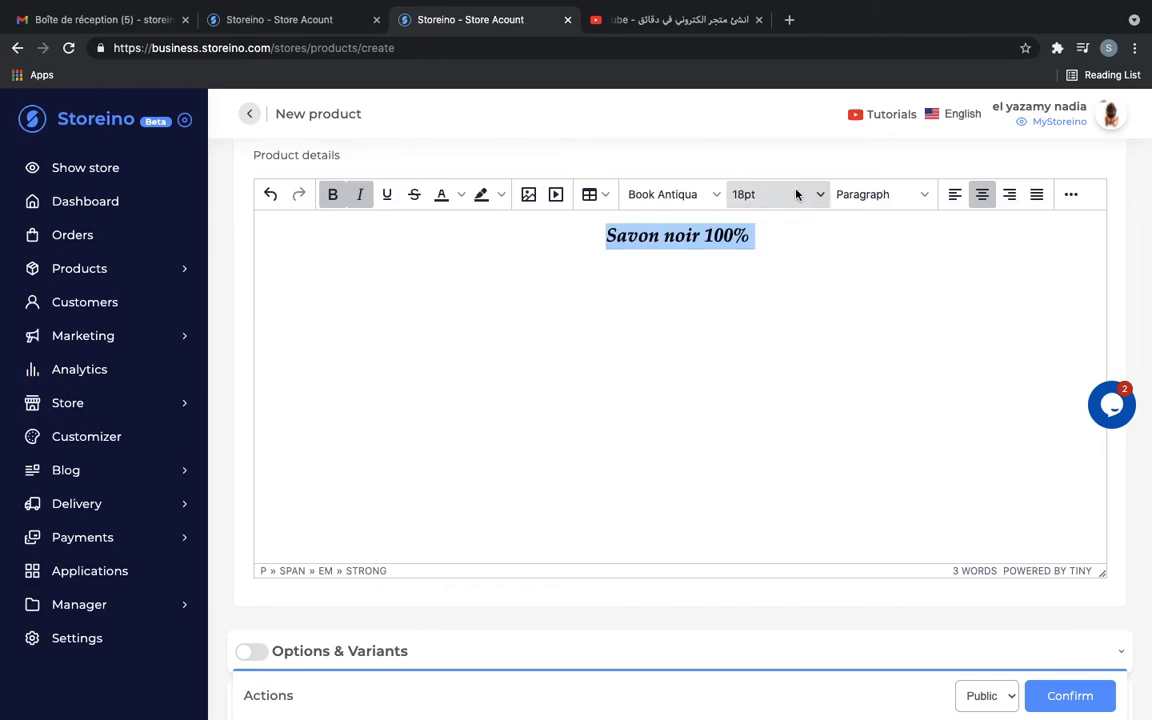
pyautogui.click(797, 194)
pyautogui.click(779, 356)
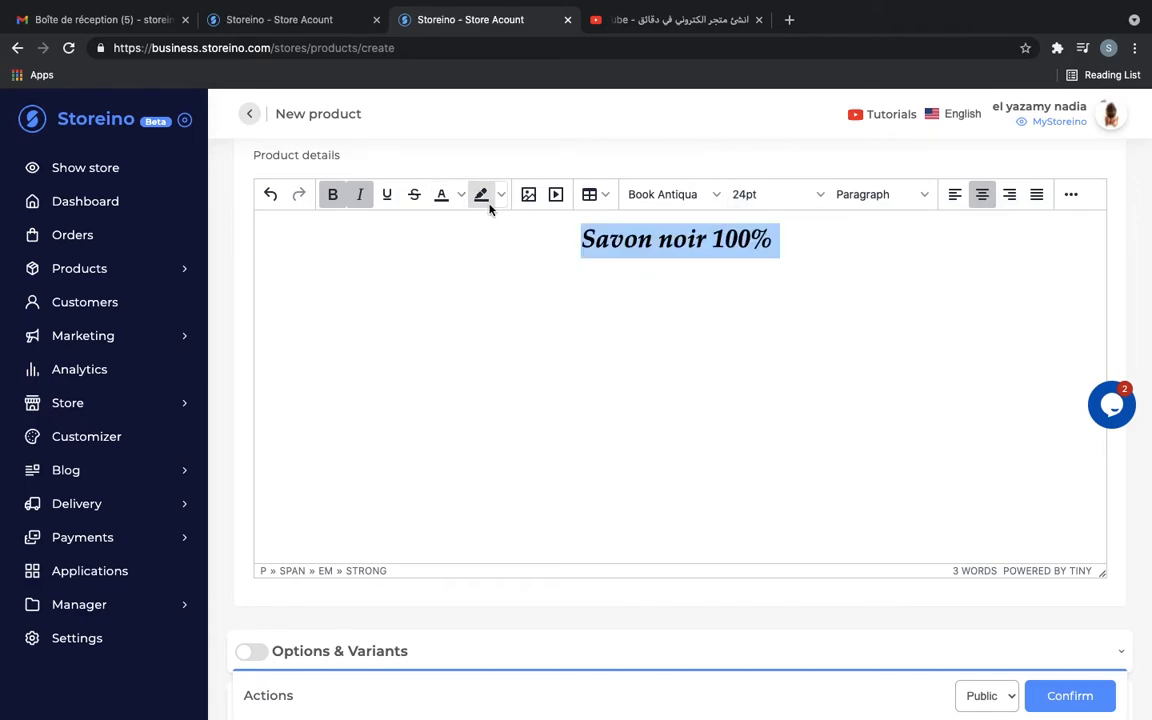
# - Colour the "Savon noir 100%" heading dark red using a custom text colour
pyautogui.click(442, 198)
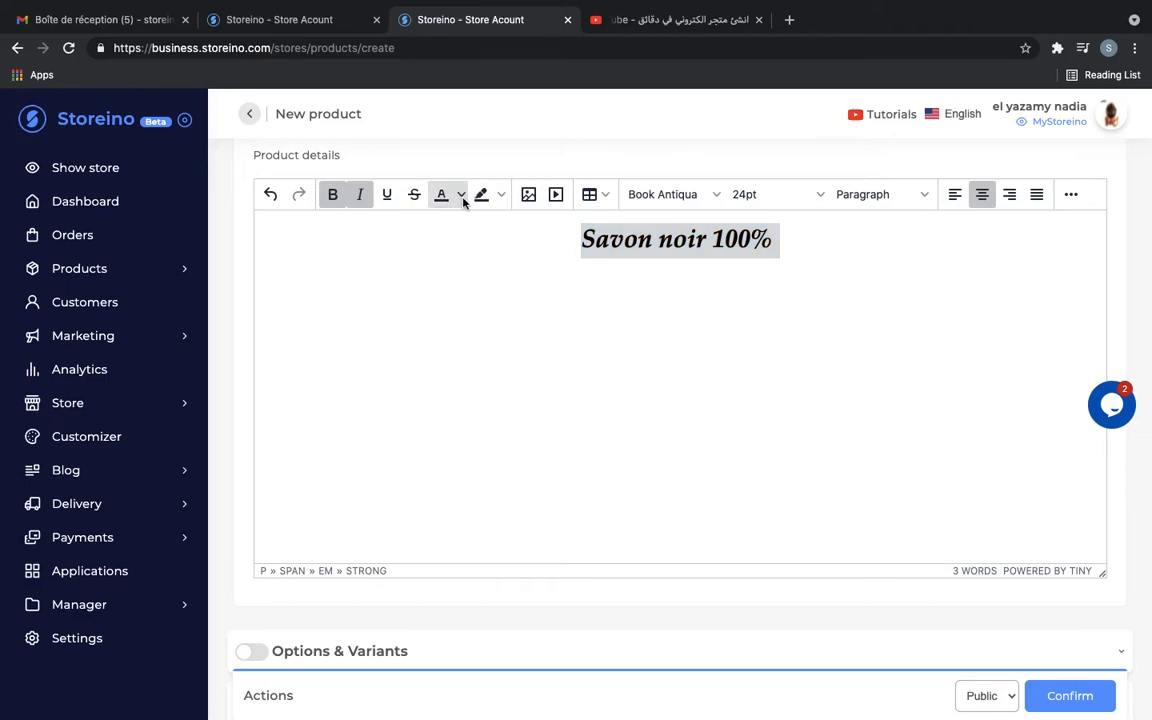
pyautogui.click(461, 195)
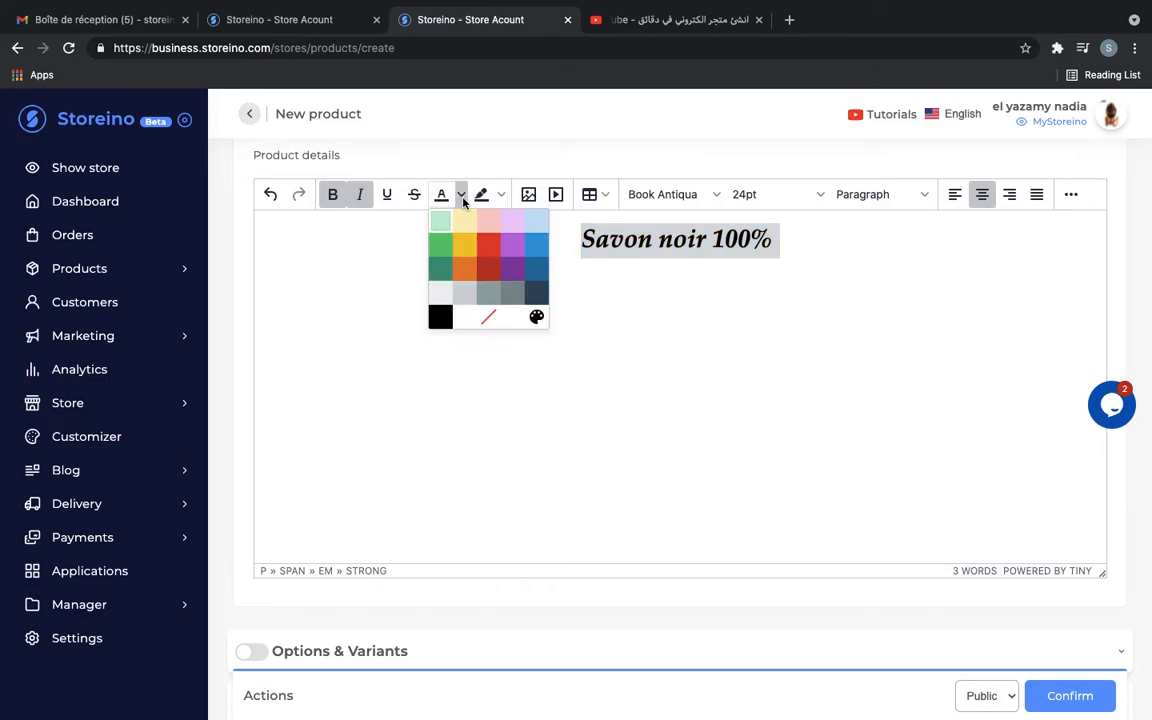
pyautogui.click(537, 318)
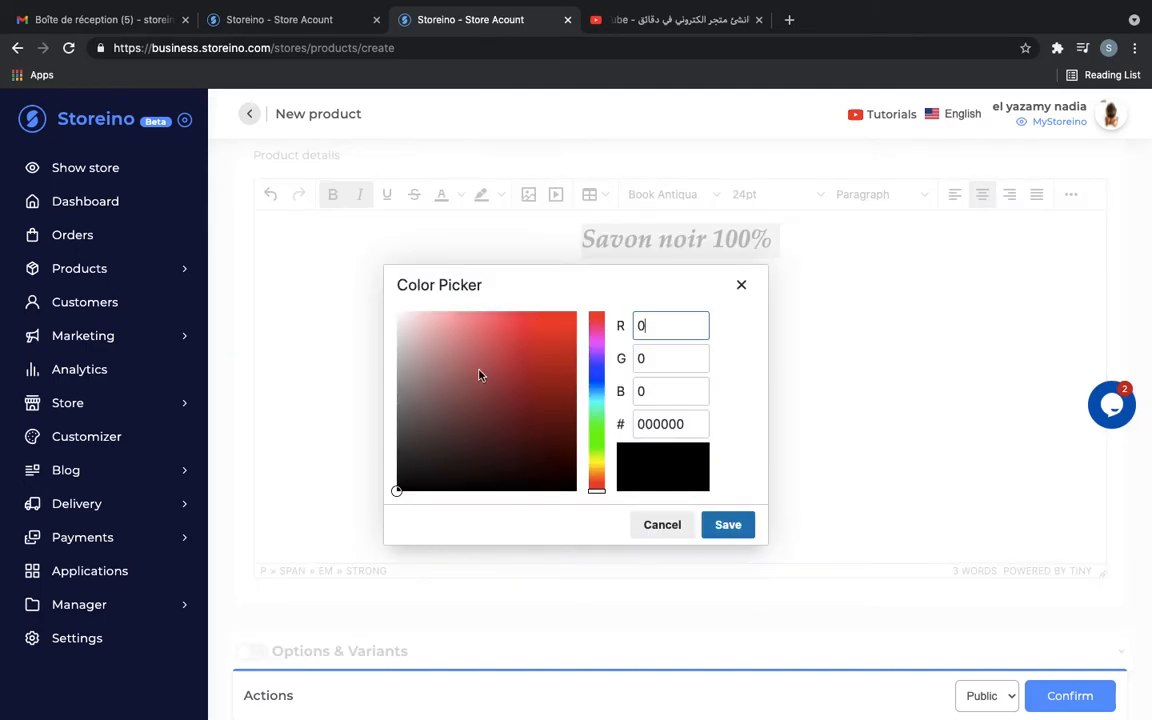
pyautogui.click(596, 437)
pyautogui.click(521, 366)
pyautogui.click(596, 375)
pyautogui.click(509, 345)
pyautogui.click(555, 351)
pyautogui.click(595, 358)
pyautogui.click(553, 339)
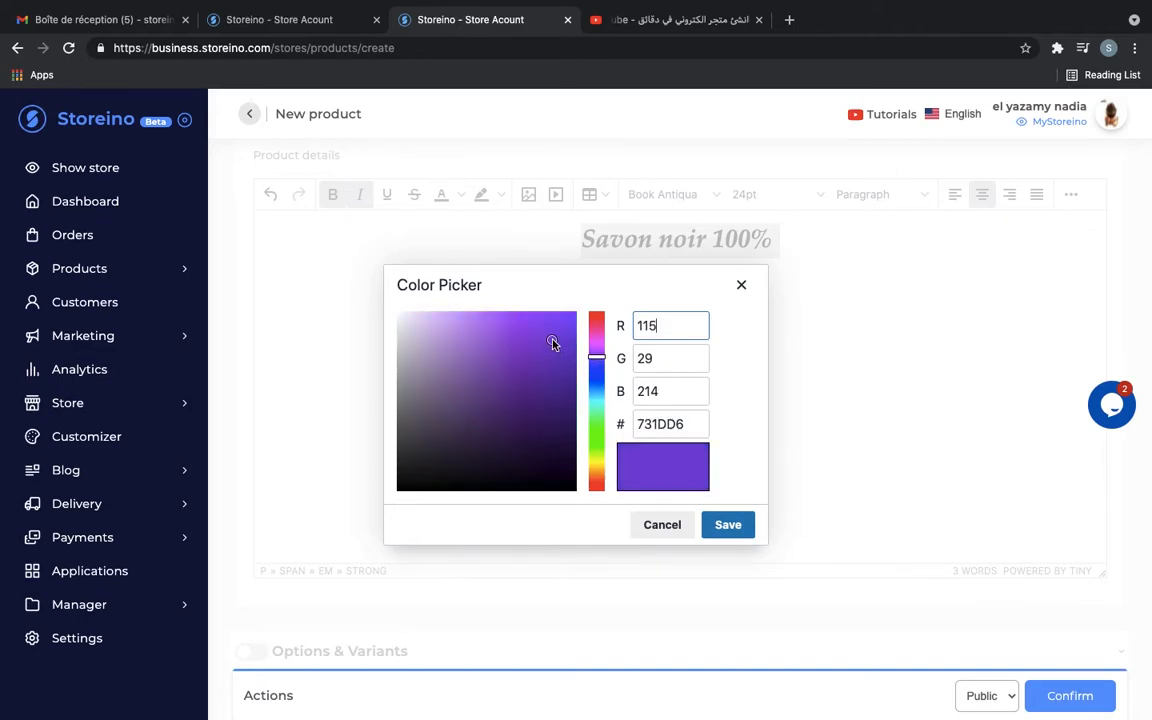
pyautogui.click(466, 336)
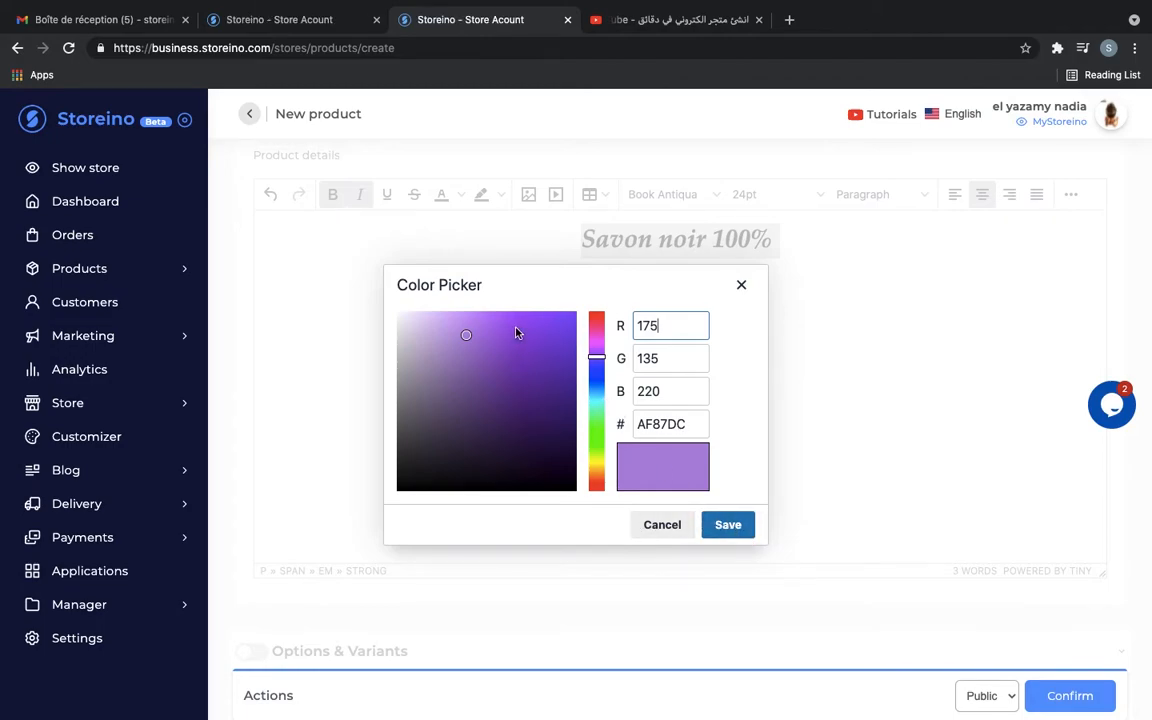
pyautogui.click(480, 346)
pyautogui.click(524, 356)
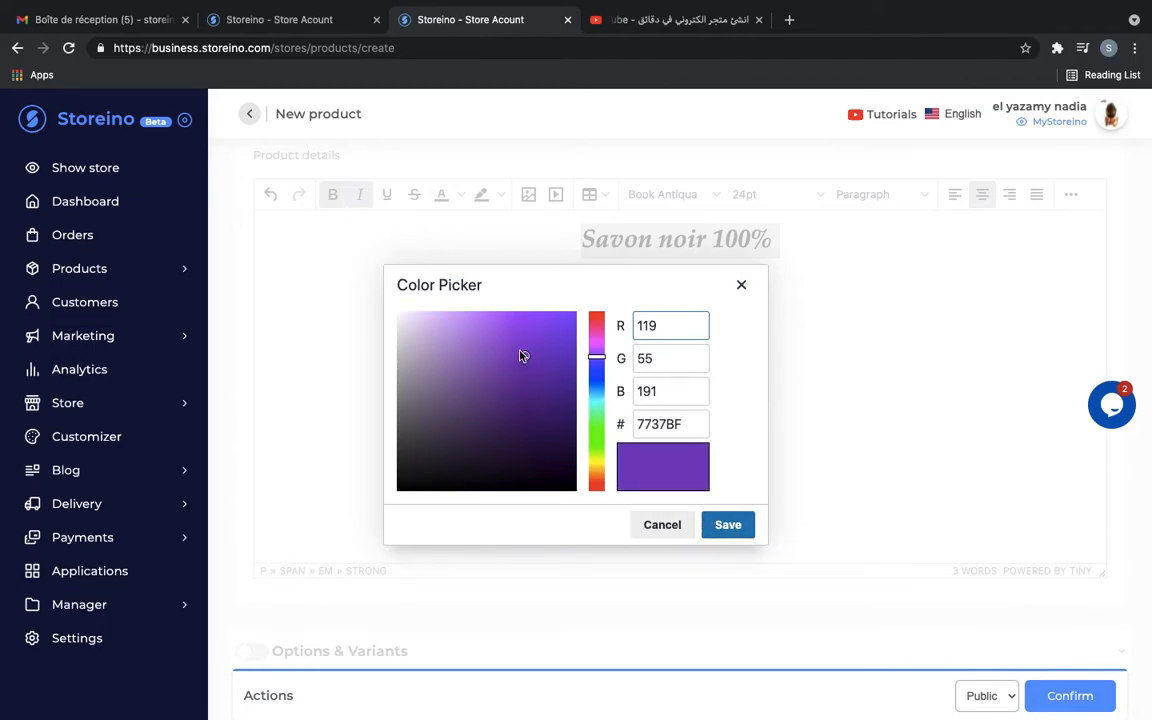
pyautogui.click(596, 329)
pyautogui.click(555, 389)
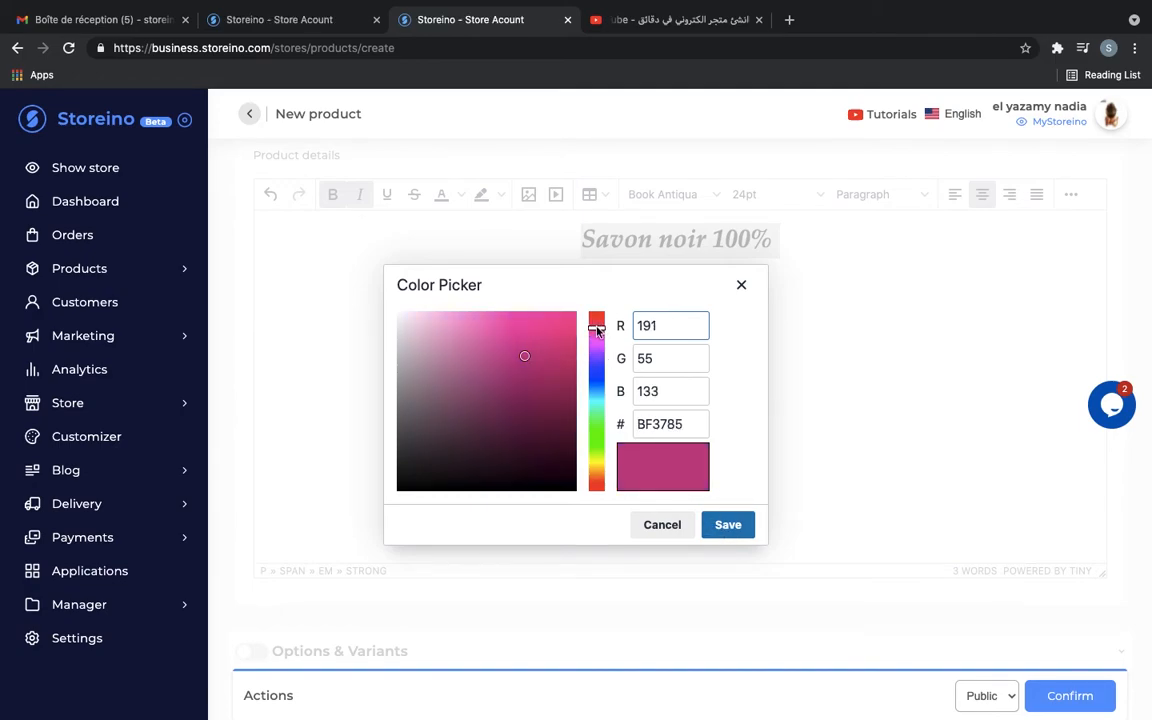
pyautogui.click(563, 404)
pyautogui.click(728, 524)
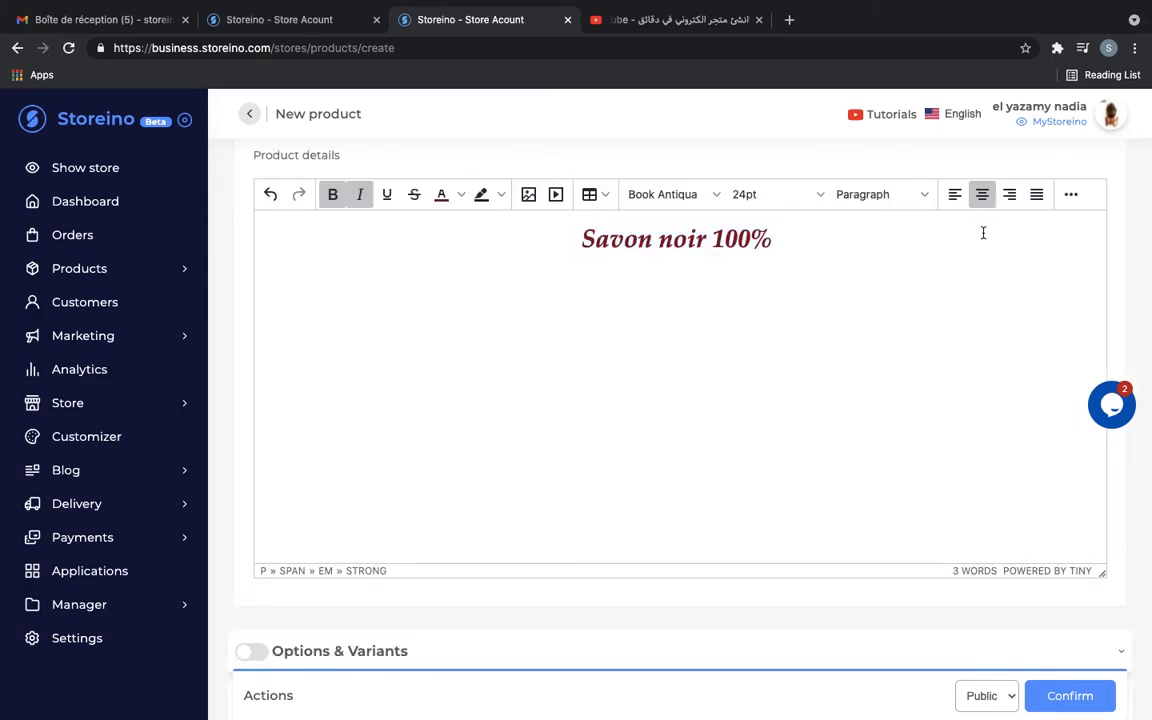
# - Write "Savon Marocain 100% bio et naturel, produit dans les coopératives de Taliwine avec beaucoup d'amour," below the heading in plain 12pt text
pyautogui.click(776, 194)
pyautogui.click(746, 275)
pyautogui.click(360, 194)
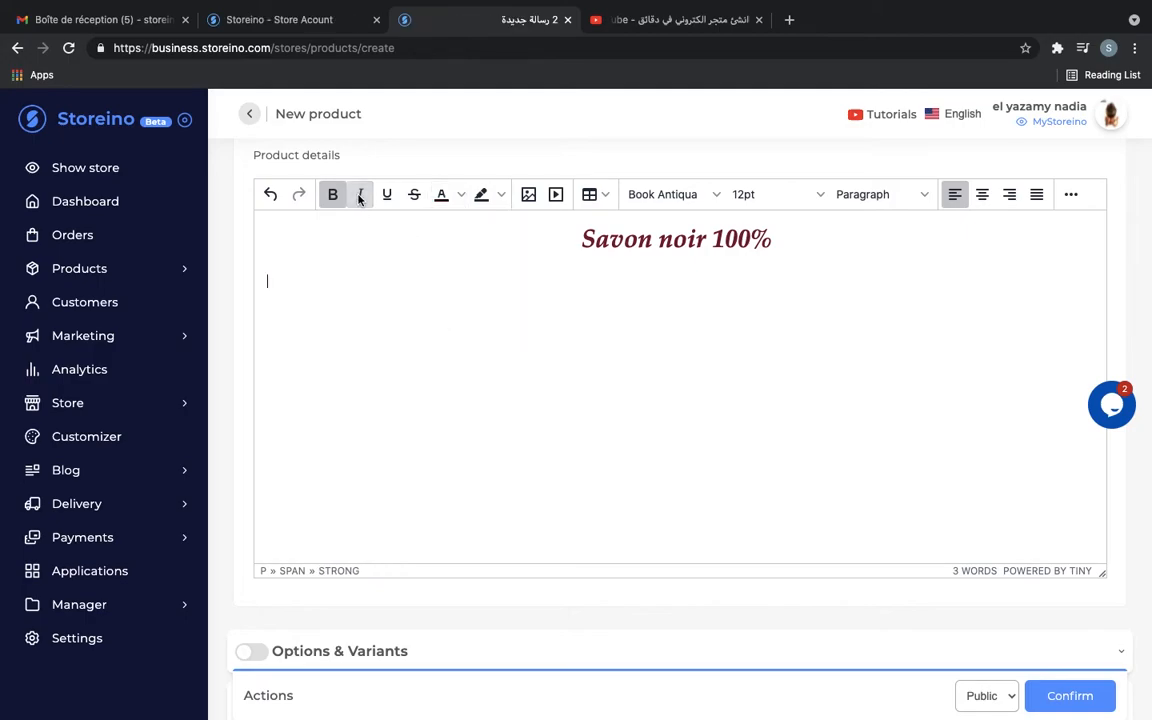
pyautogui.click(333, 194)
pyautogui.write('von')
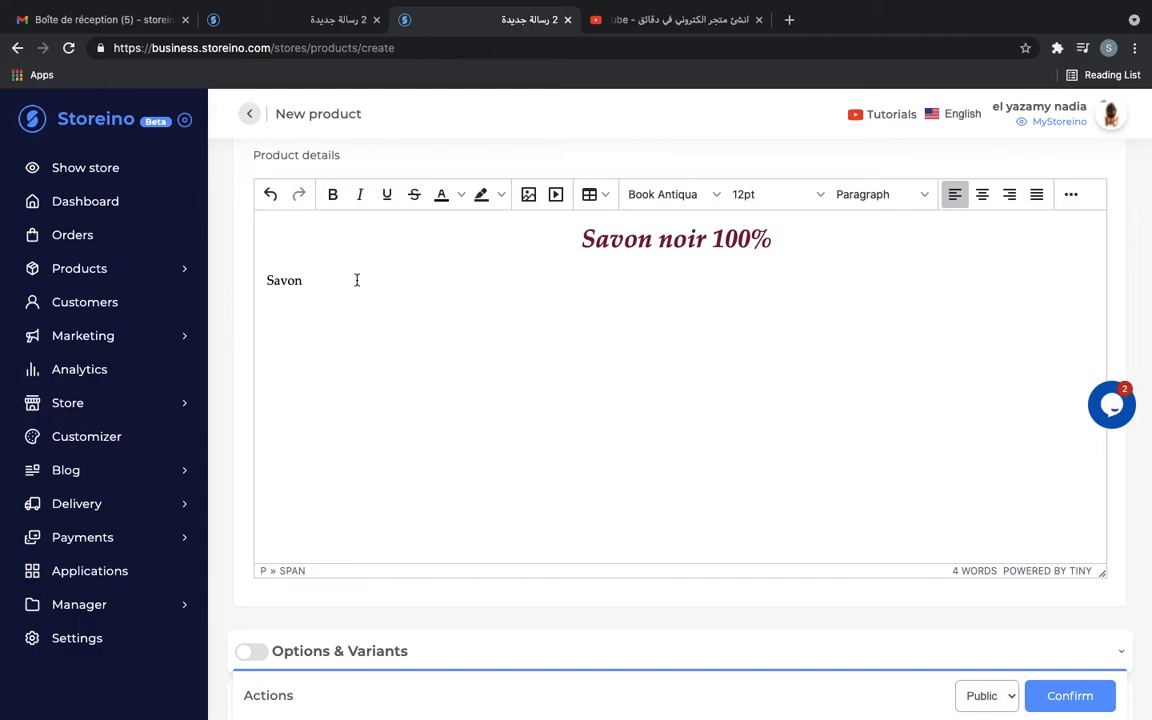
pyautogui.click(624, 243)
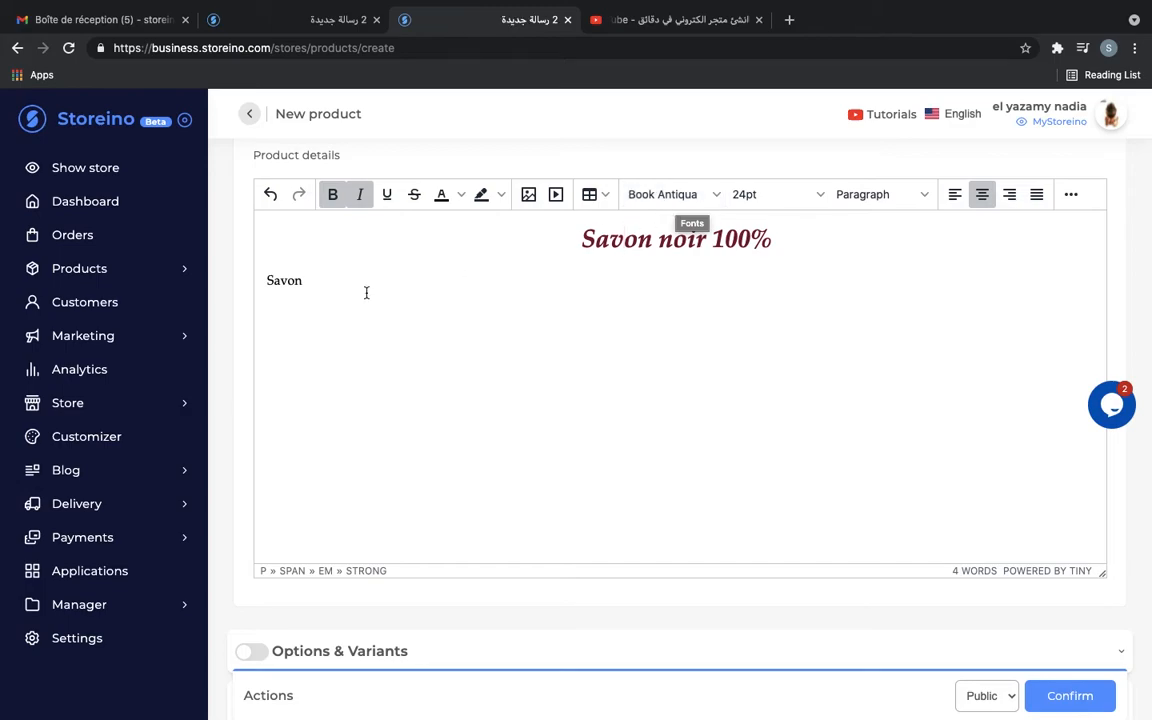
pyautogui.click(314, 281)
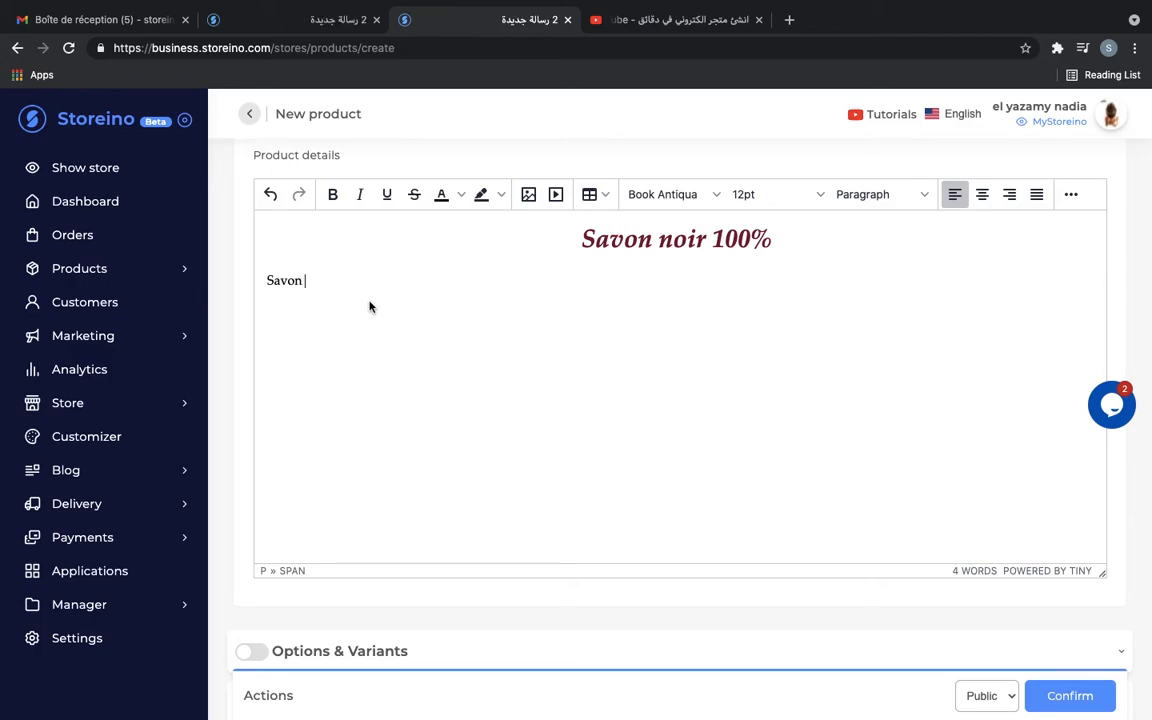
pyautogui.write('Marocain 100% bio et naturel')
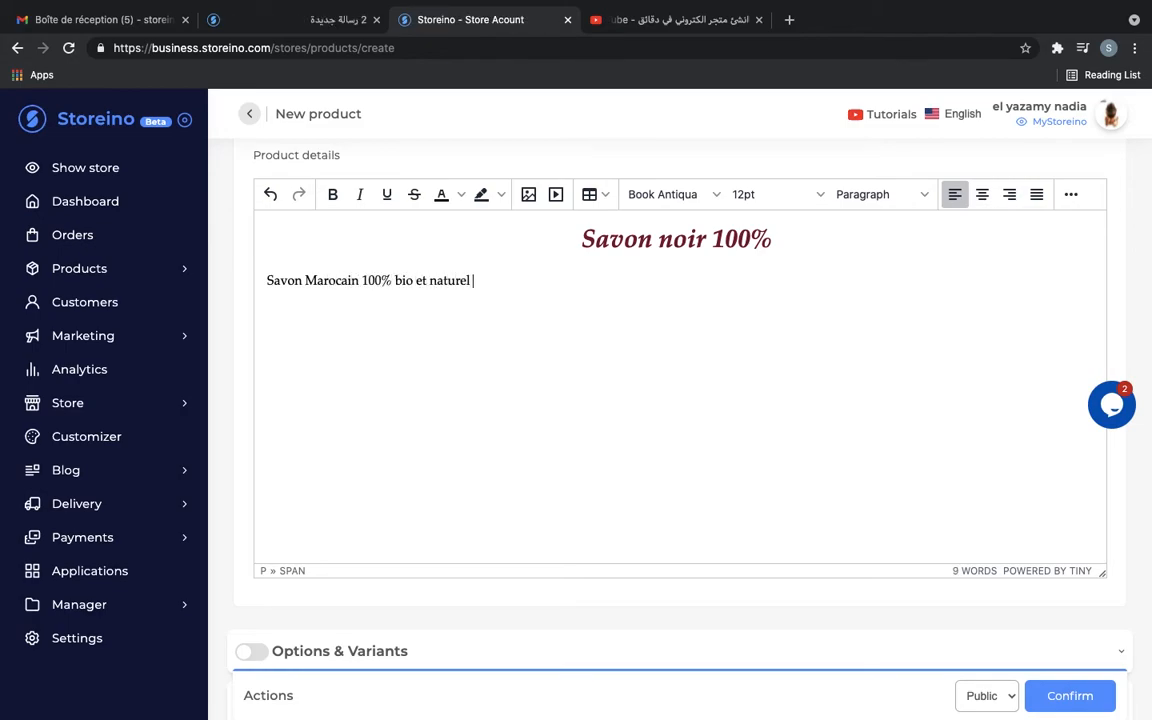
pyautogui.write(', produit dans les coopér')
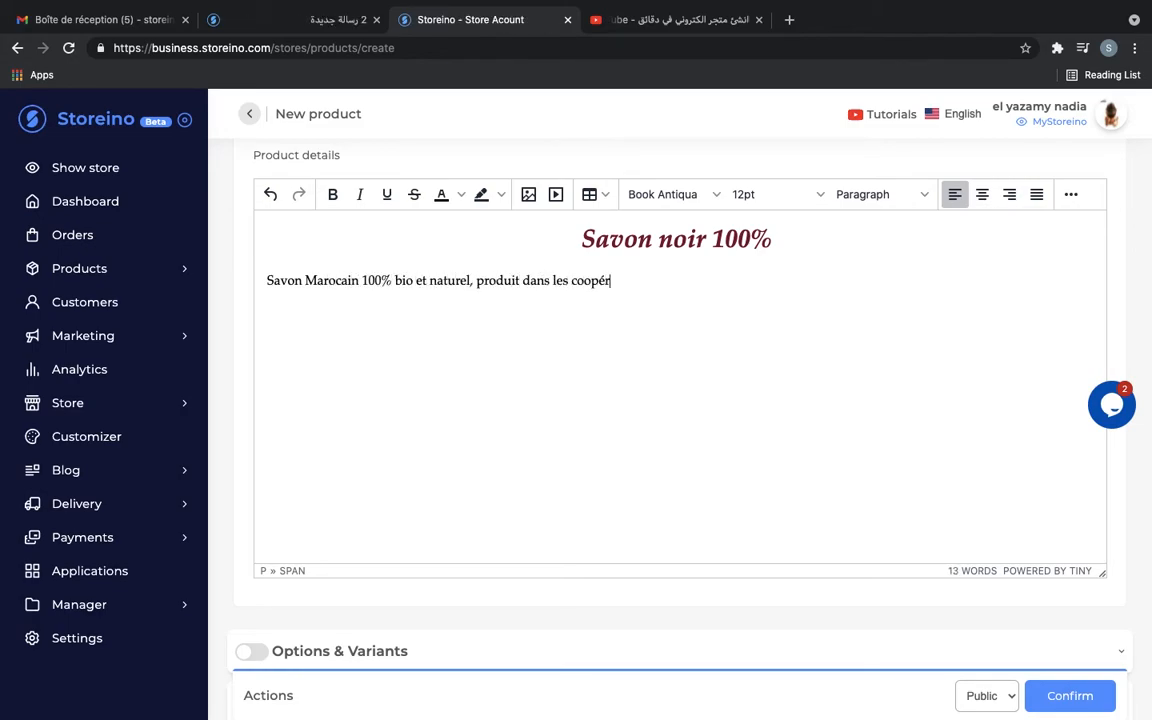
pyautogui.write("atives de Taliwine avec beaucoup d'amour,")
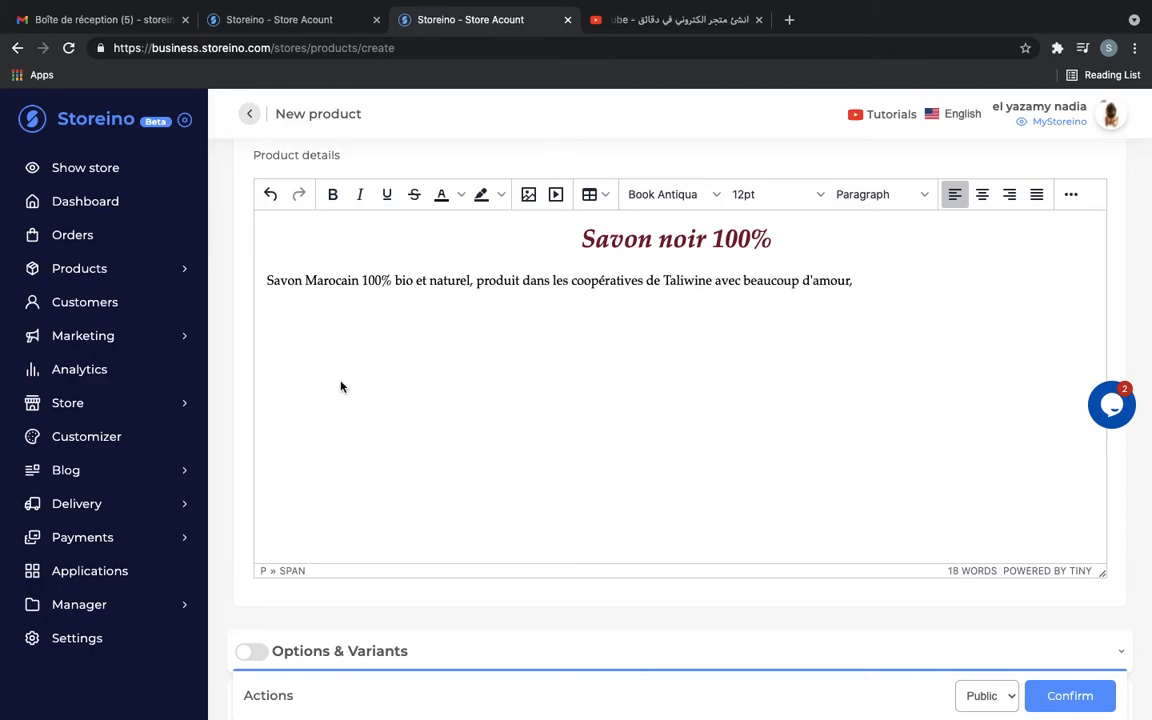
# - Make the sentence below the heading bold and centred, with a font size of 18pt
pyautogui.tripleClick(540, 281)
pyautogui.click(778, 195)
pyautogui.click(760, 305)
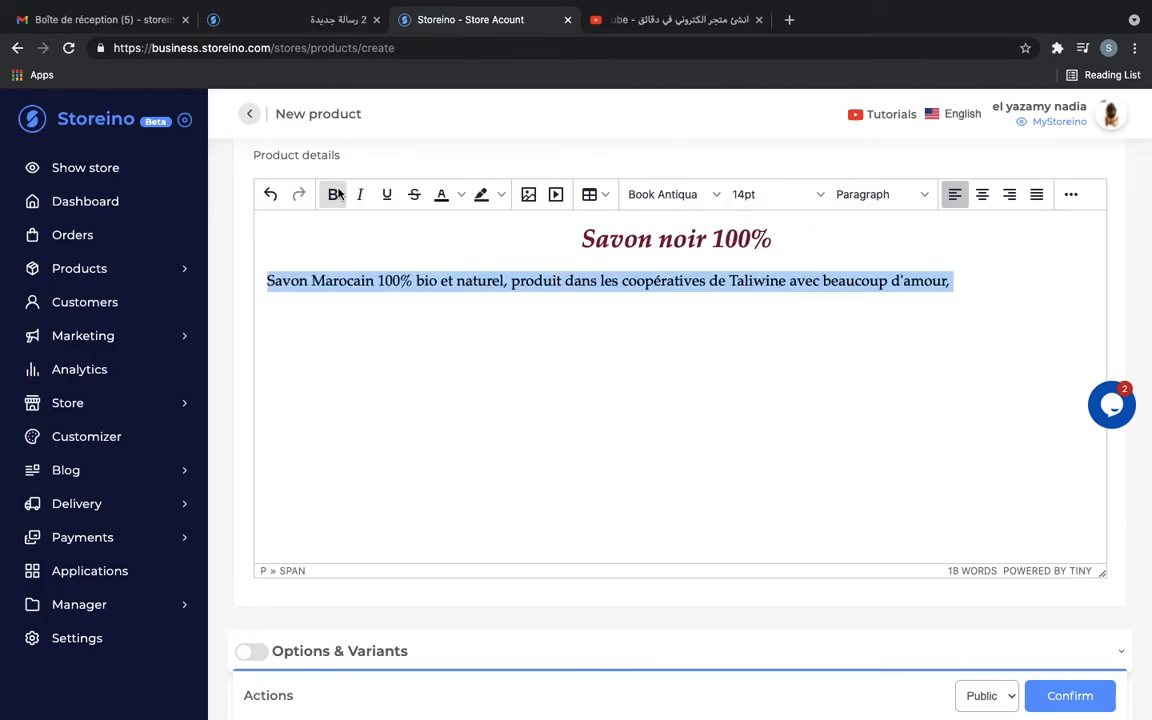
pyautogui.click(333, 194)
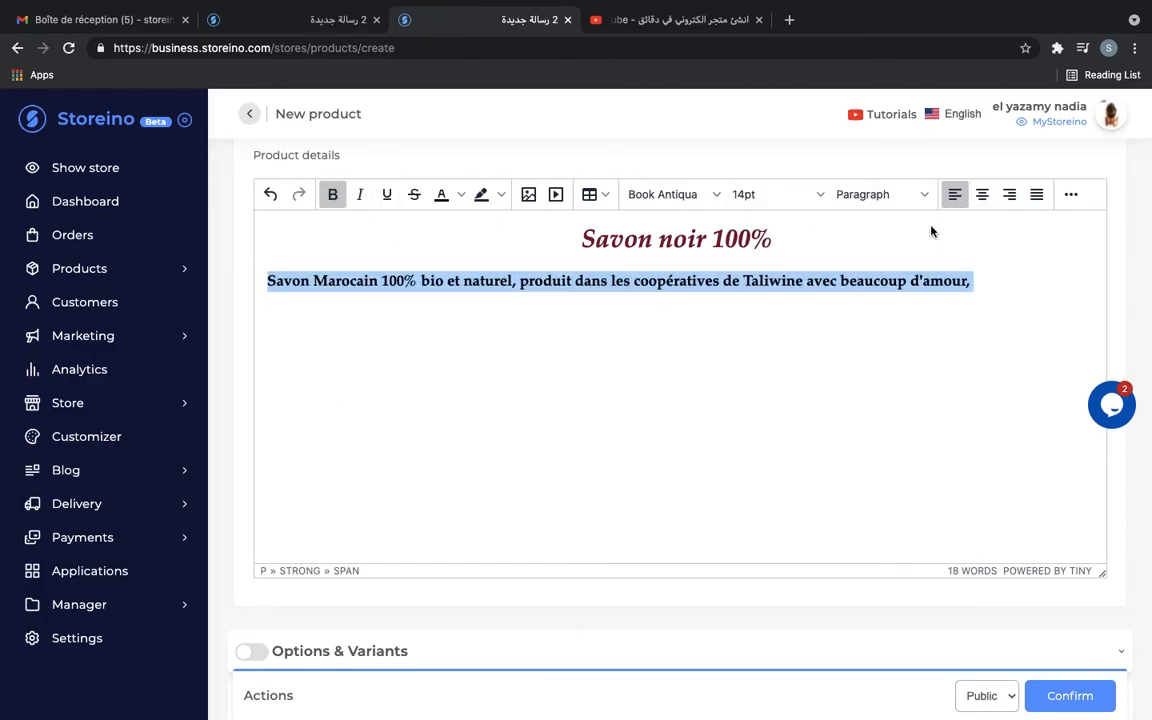
pyautogui.click(982, 194)
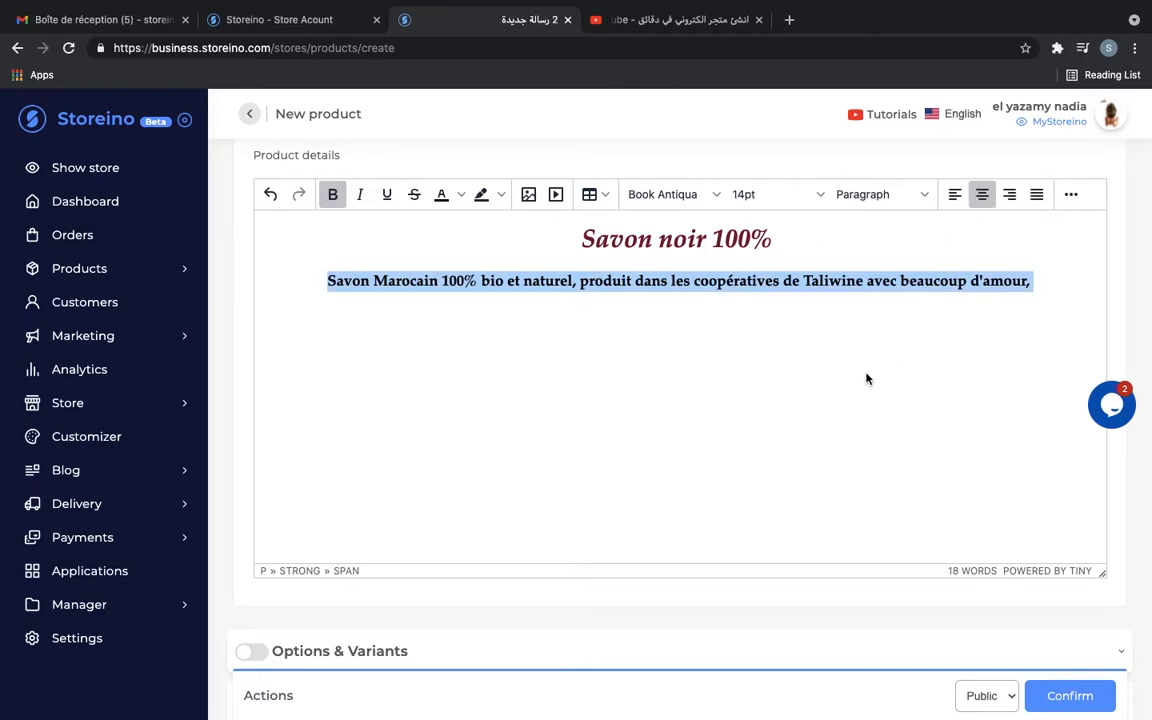
pyautogui.click(765, 210)
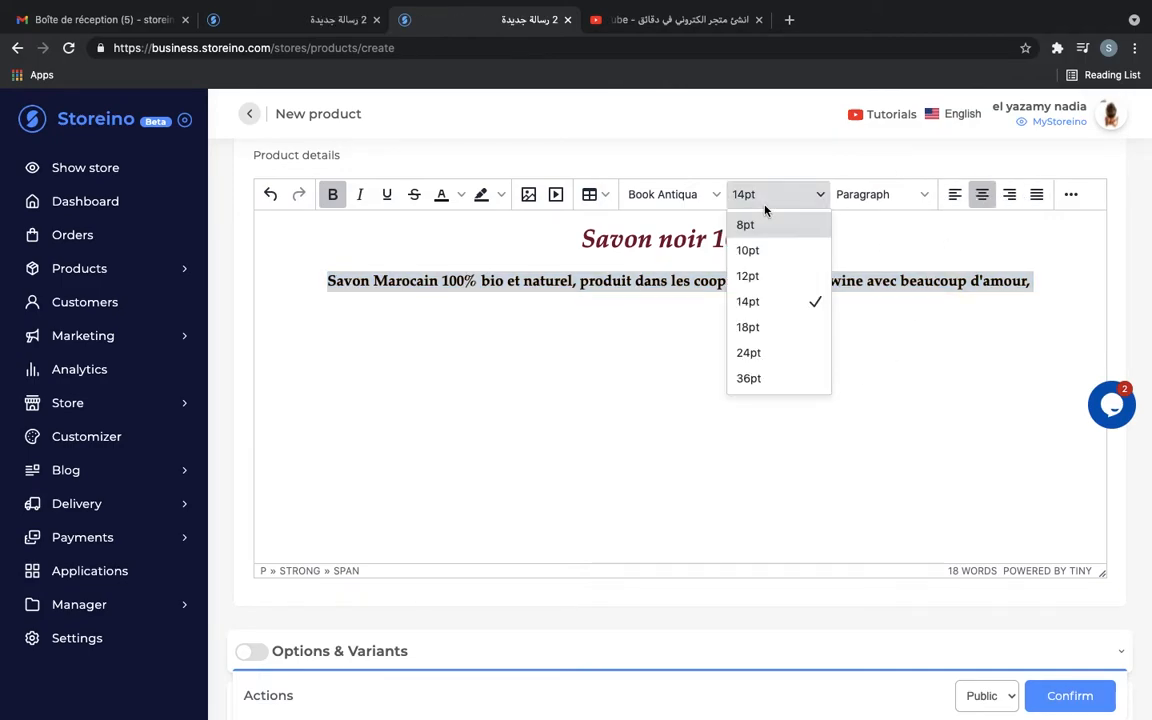
pyautogui.click(759, 327)
pyautogui.click(759, 327)
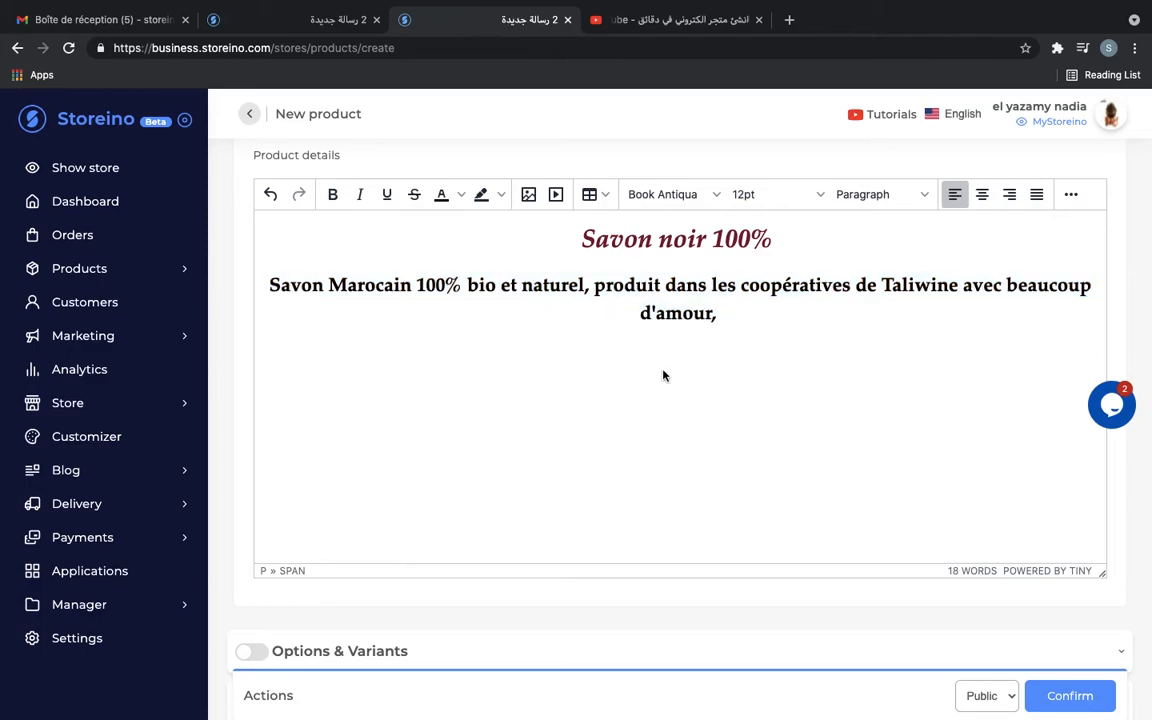
# - Add an empty line between the "Savon noir 100%" heading and the sentence below it
pyautogui.scroll(-2, 663, 375)
pyautogui.scroll(4, 663, 375)
pyautogui.click(816, 321)
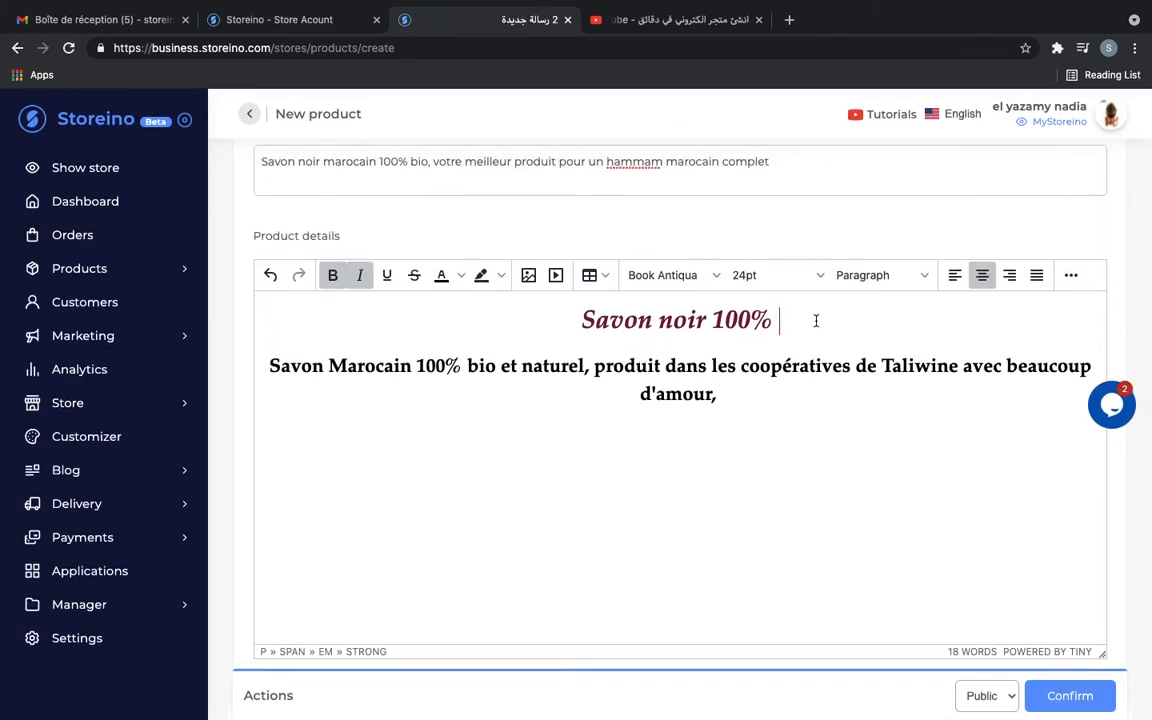
pyautogui.press('Return')
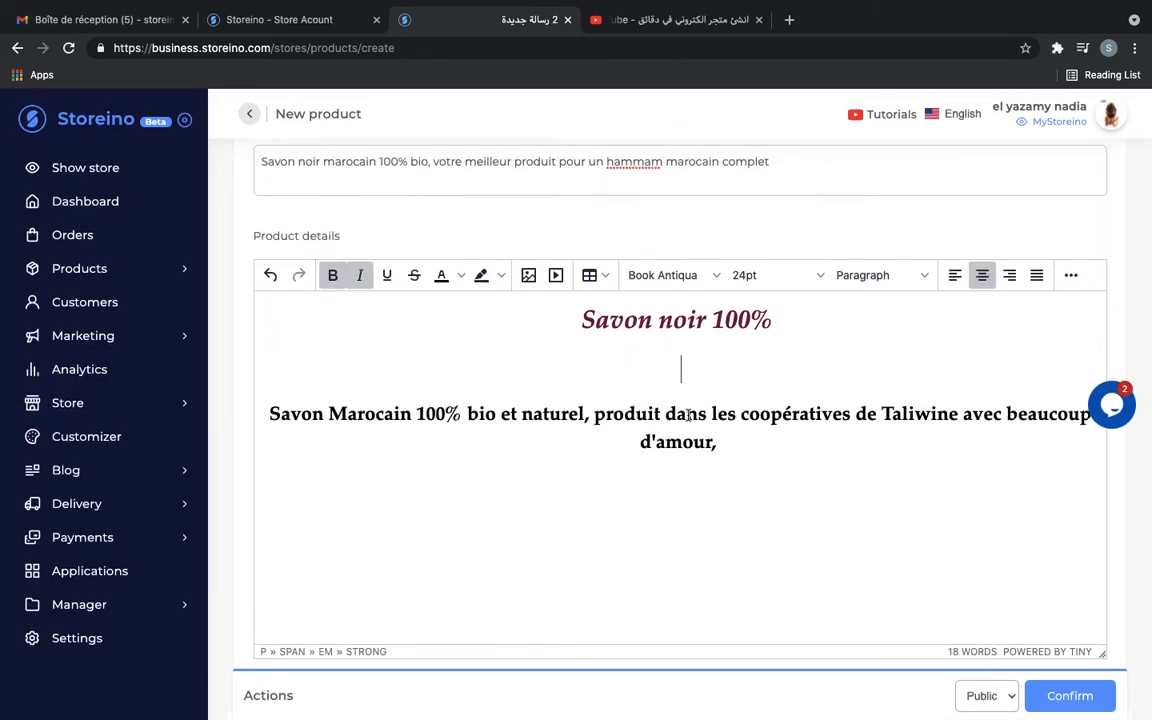
# - Insert the library photo of black soap with pink rosebuds into the product details
pyautogui.scroll(-1, 692, 320)
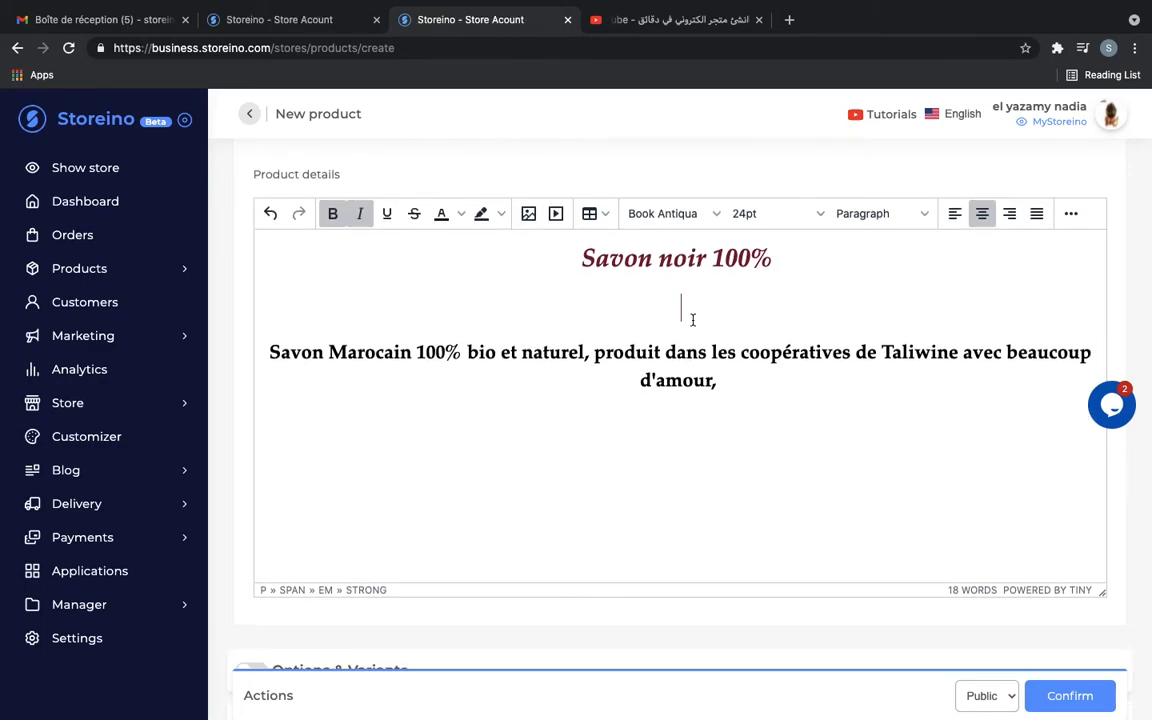
pyautogui.click(527, 213)
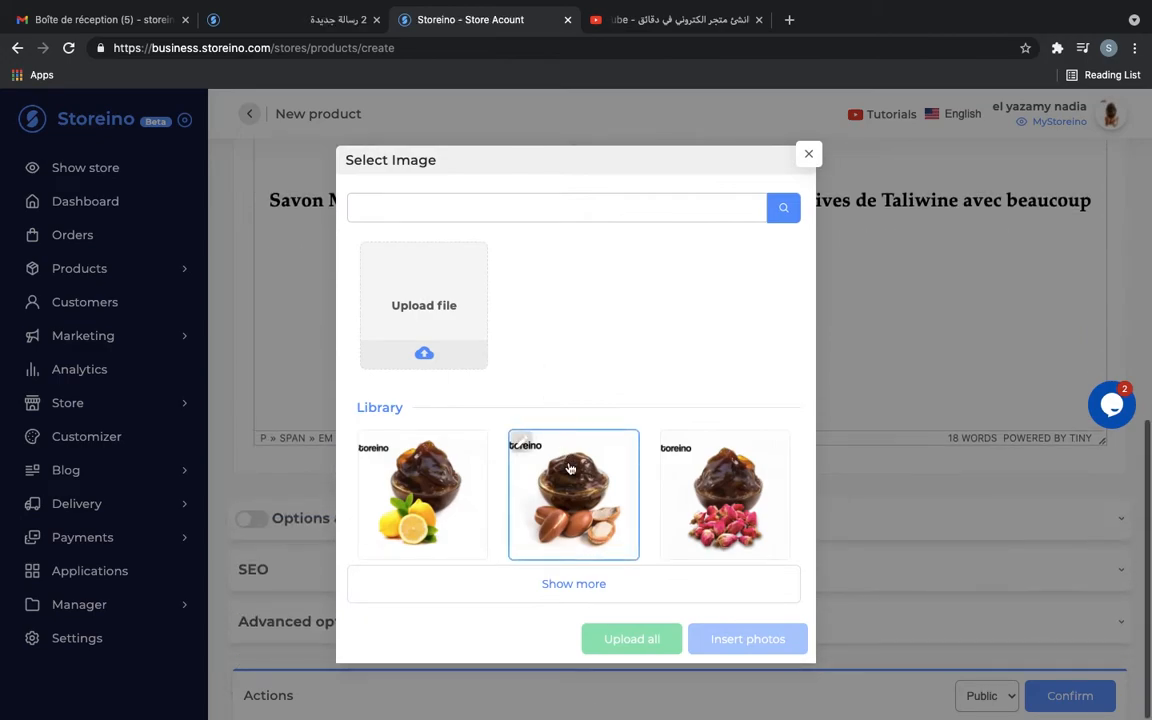
pyautogui.scroll(3, 785, 398)
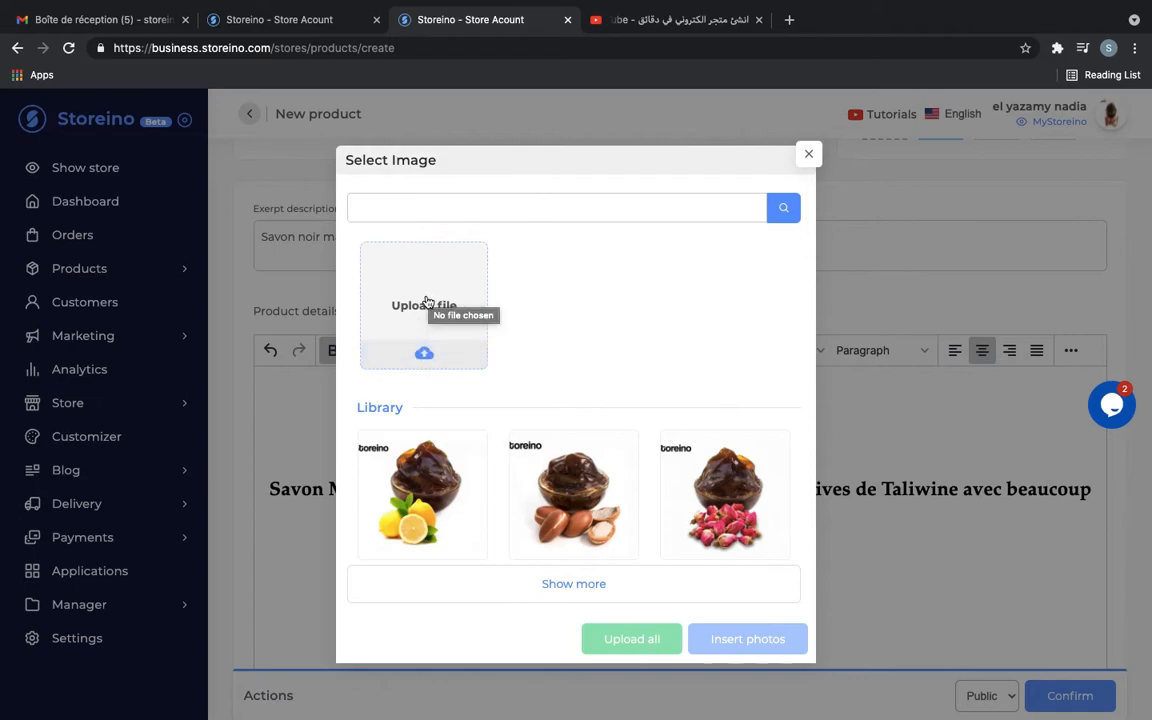
pyautogui.click(725, 500)
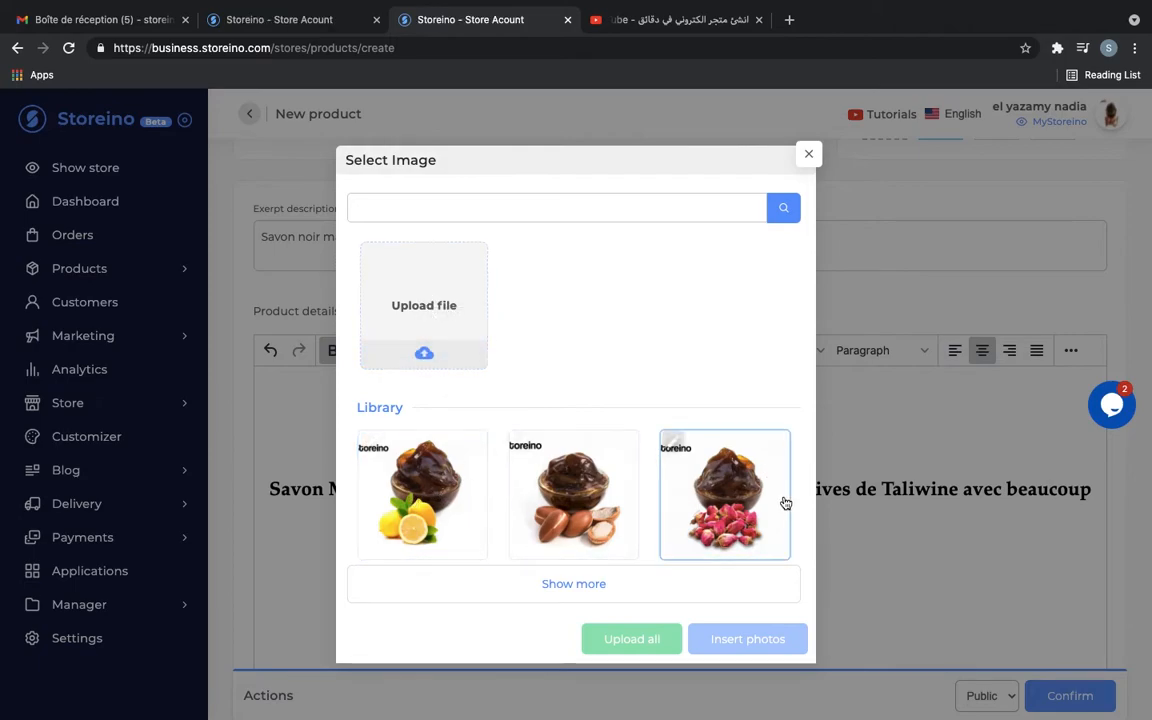
pyautogui.click(743, 507)
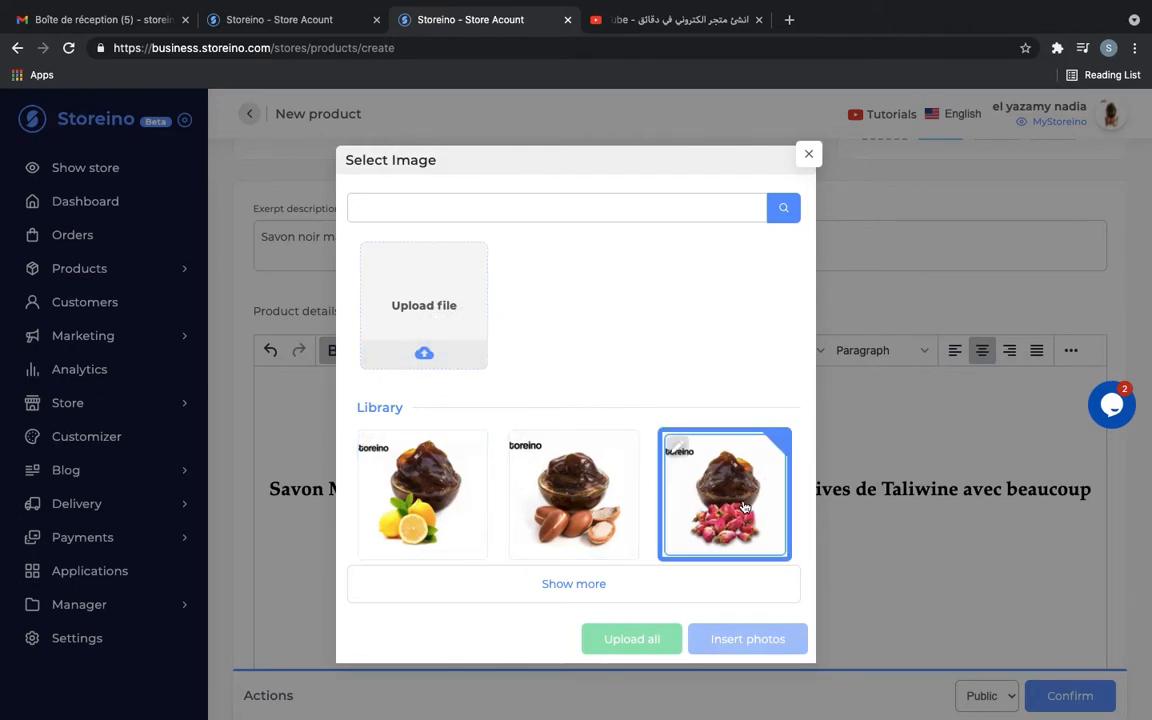
pyautogui.click(752, 642)
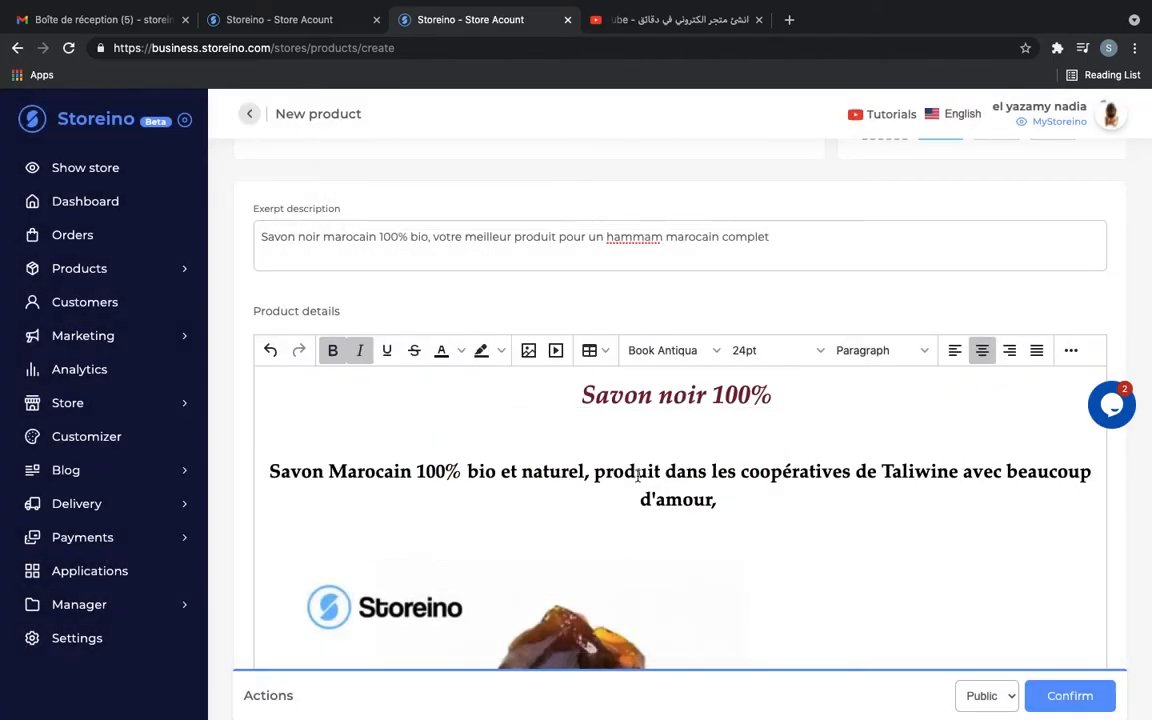
# - Centre the inserted soap photo in the product details and bring up its image editing options
pyautogui.scroll(-2, 638, 475)
pyautogui.scroll(1, 638, 475)
pyautogui.scroll(-1, 638, 475)
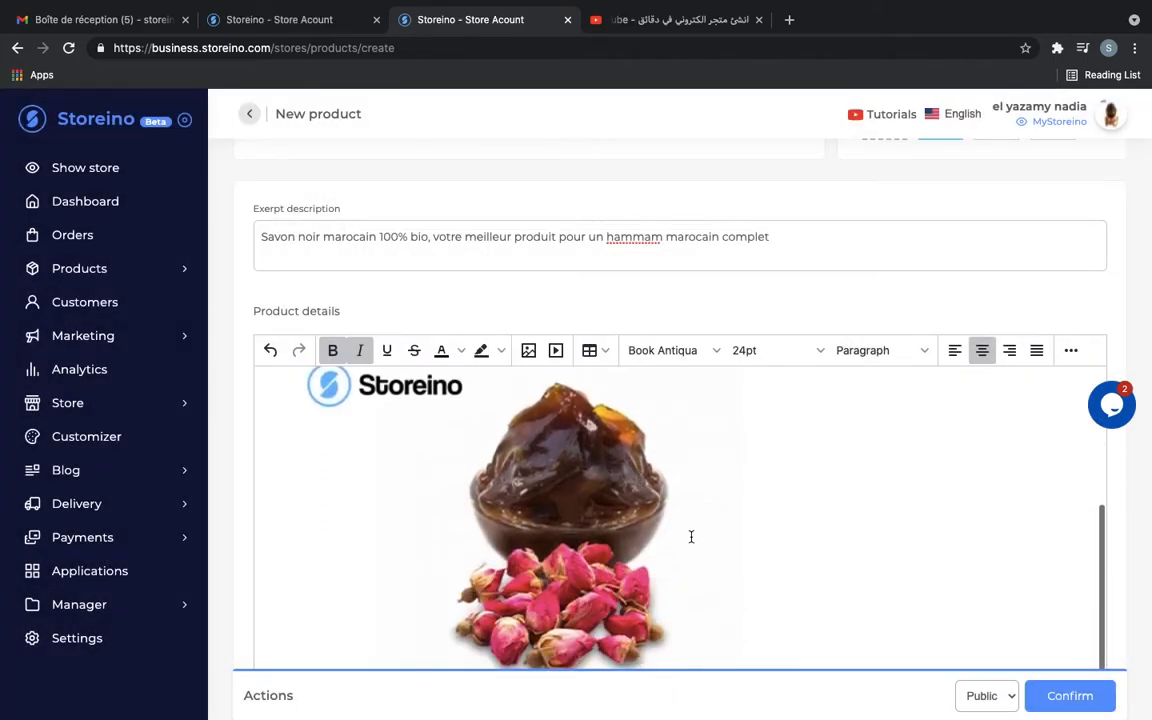
pyautogui.moveTo(707, 494); pyautogui.dragTo(910, 560)
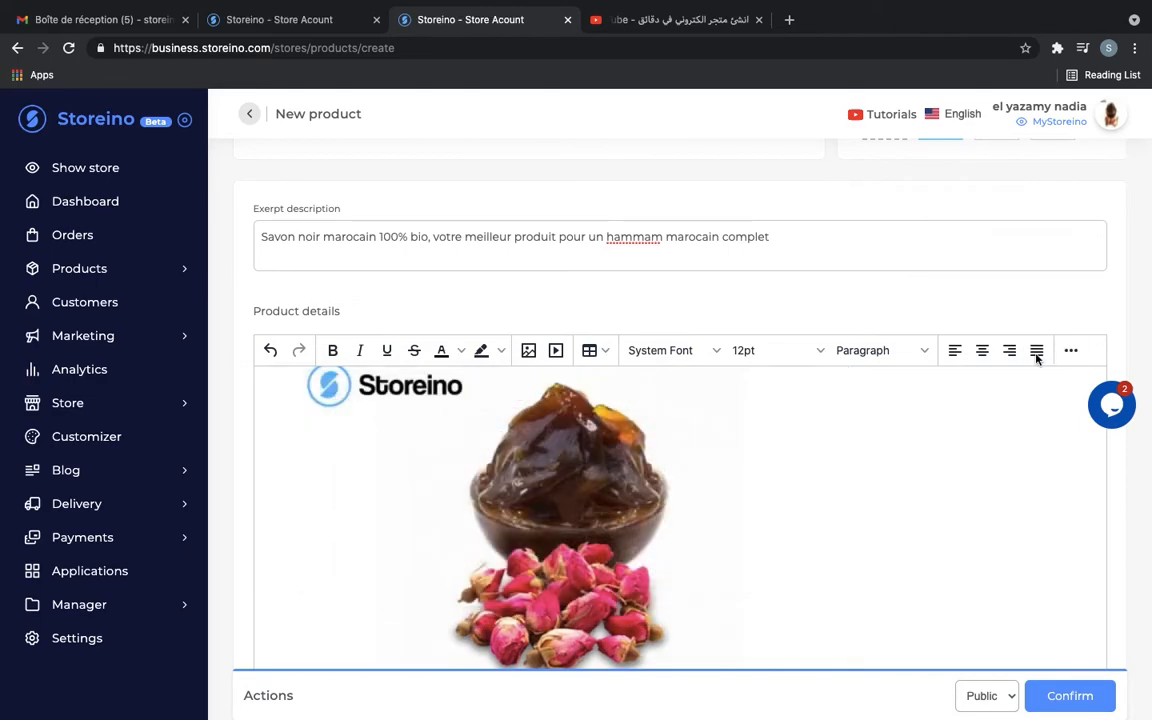
pyautogui.click(982, 350)
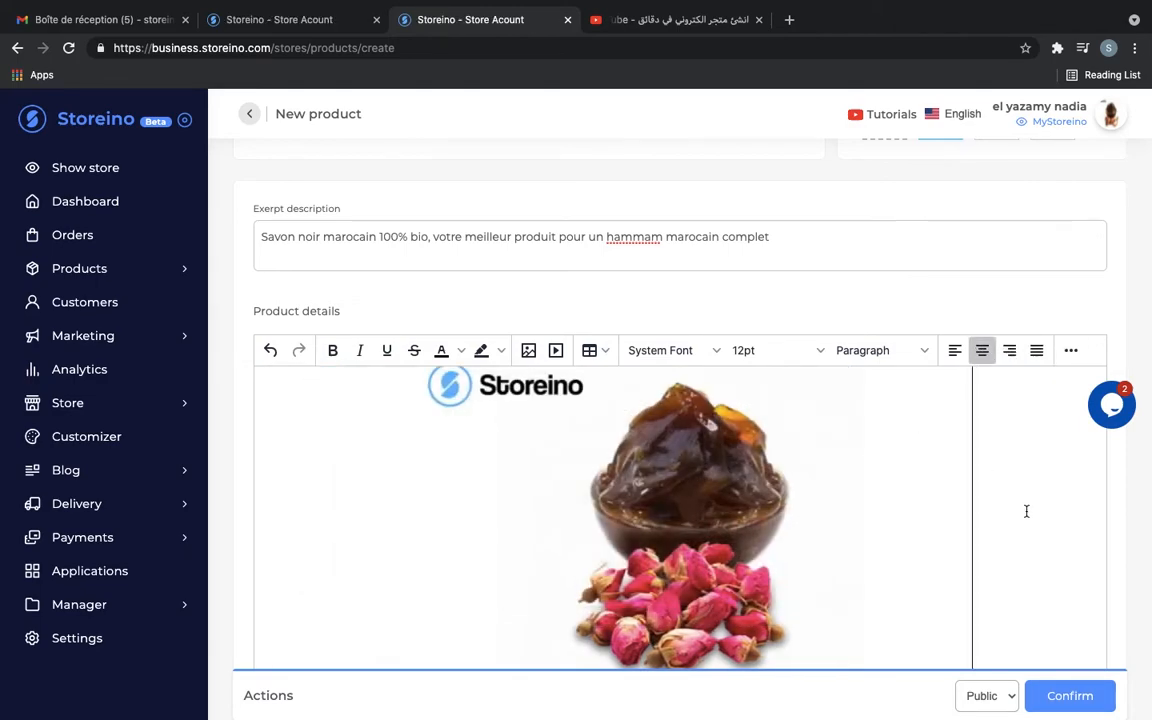
pyautogui.scroll(2, 1026, 511)
pyautogui.scroll(-2, 1026, 511)
pyautogui.click(833, 559)
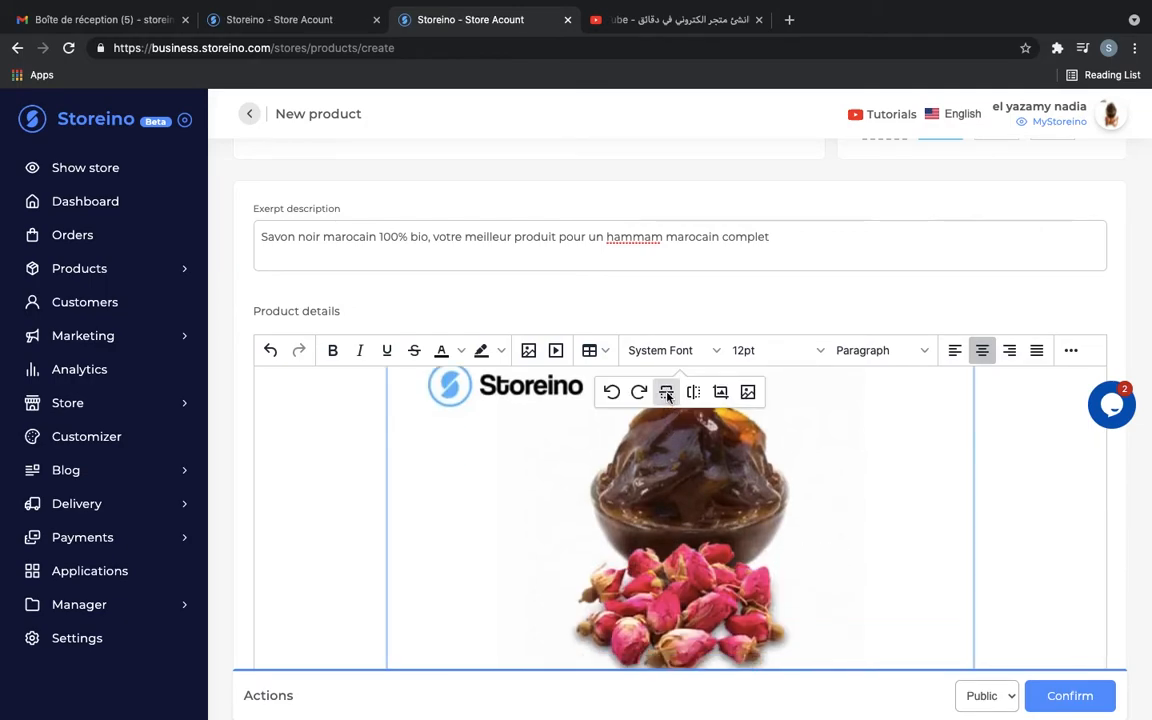
# - Shrink the centred rosebud soap photo in the product details to about half the editor's width
pyautogui.click(721, 392)
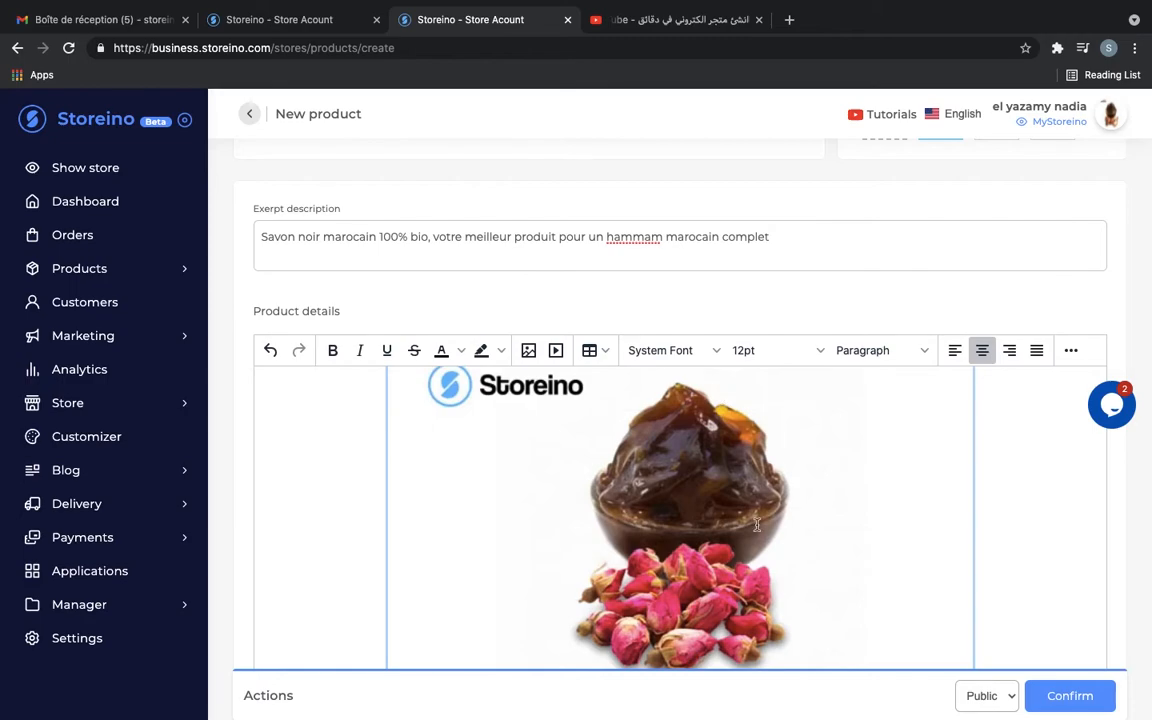
pyautogui.scroll(-3, 757, 525)
pyautogui.moveTo(386, 497); pyautogui.dragTo(405, 445)
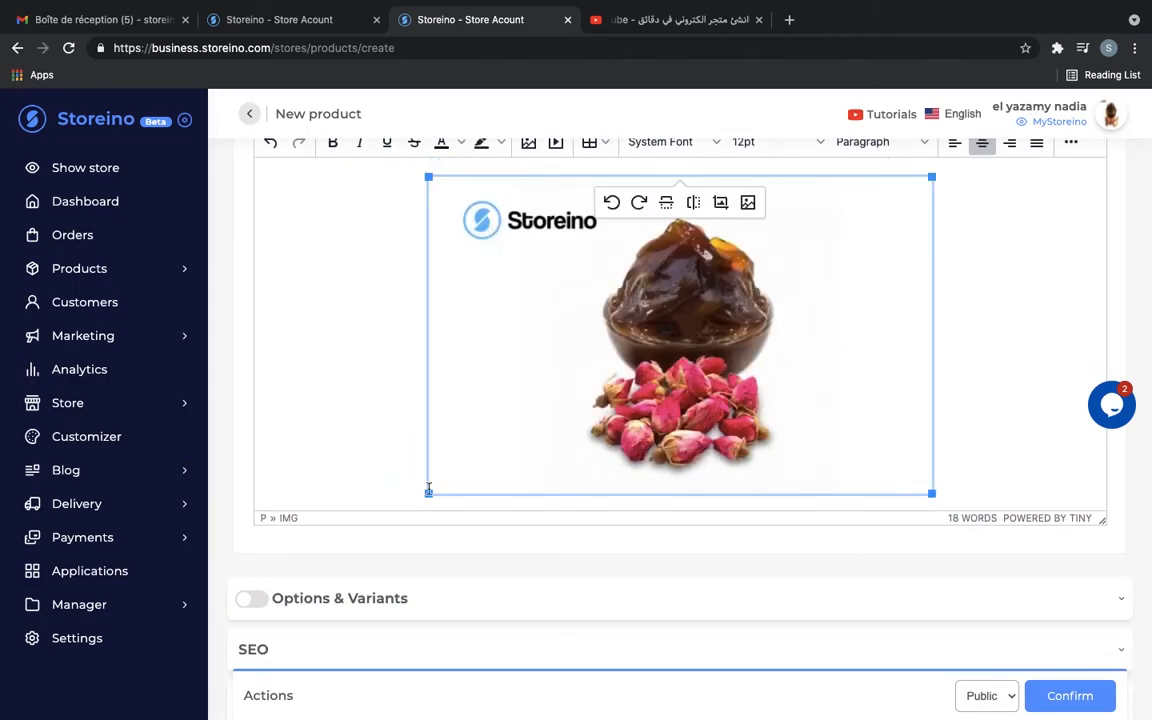
pyautogui.moveTo(428, 490); pyautogui.dragTo(501, 437)
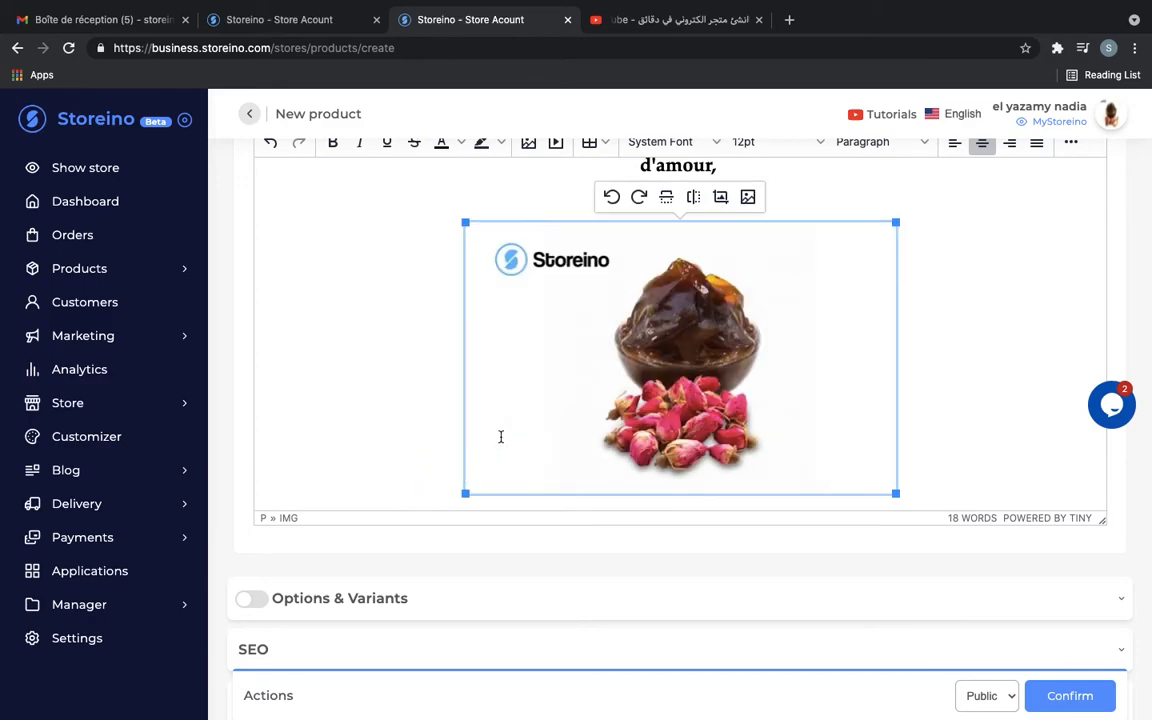
# - Add the line "Savon à base d'argan naturel et 100% bio" below the rosebud soap photo
pyautogui.click(355, 342)
pyautogui.press('Return')
pyautogui.write('Savon à')
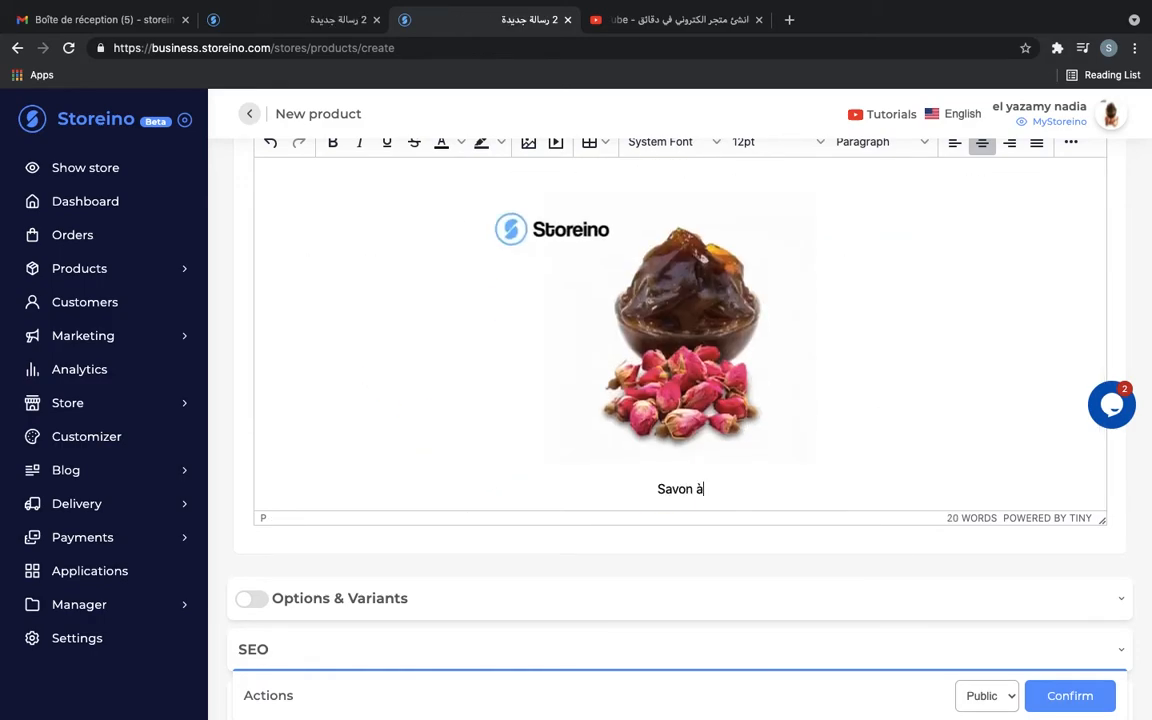
pyautogui.write(" base d'argan naturel et 100% b")
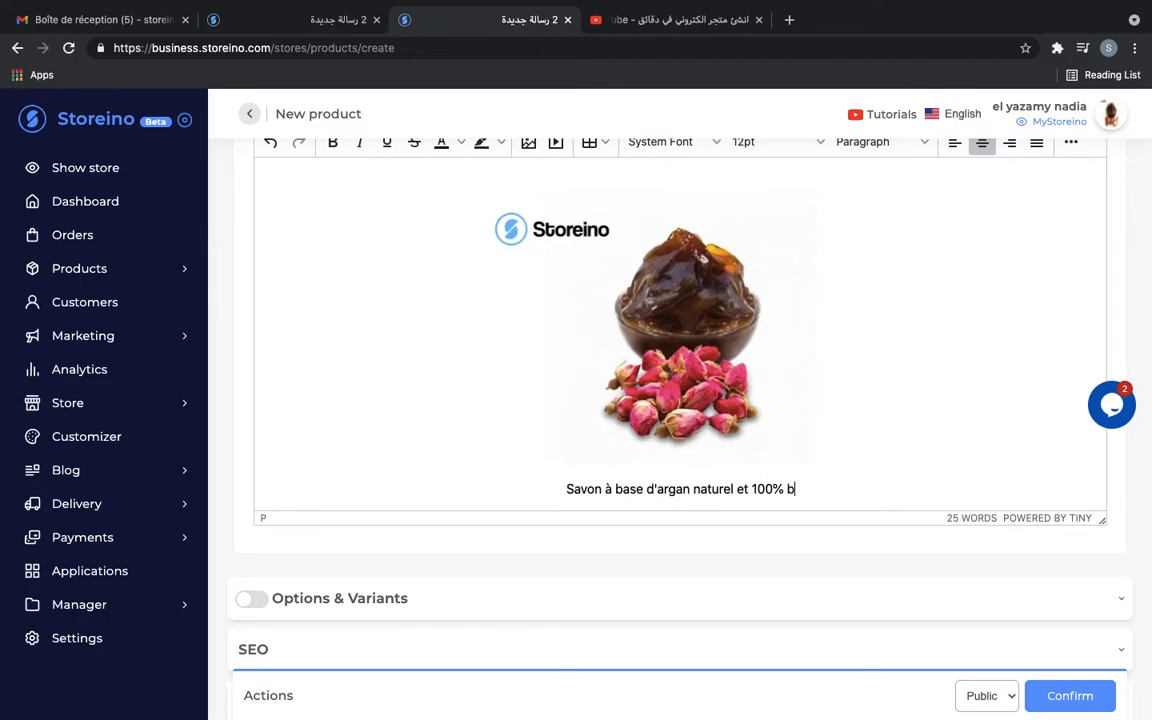
pyautogui.write('io')
# - Format the argan caption in bold, dark red Book Antiqua with a font size of 18pt
pyautogui.moveTo(798, 490); pyautogui.dragTo(564, 490)
pyautogui.click(744, 143)
pyautogui.click(747, 279)
pyautogui.click(461, 143)
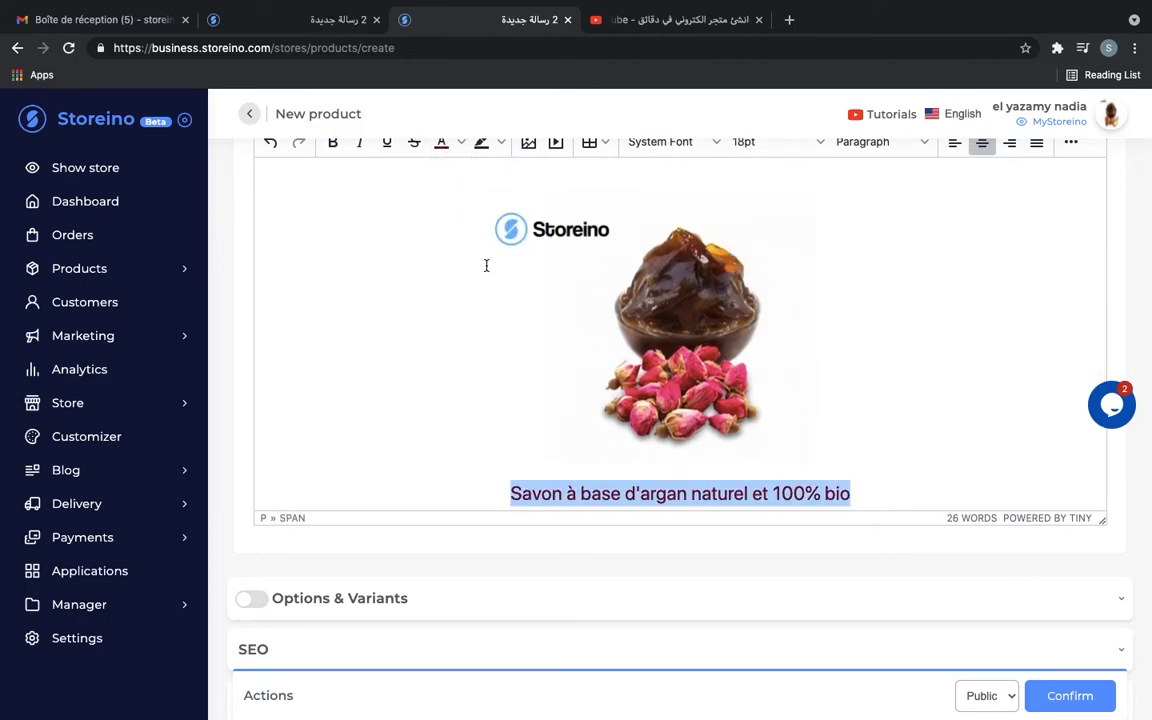
pyautogui.click(488, 265)
pyautogui.click(680, 142)
pyautogui.click(690, 249)
# - Insert the library photo of black soap with argan nuts below the argan caption
pyautogui.scroll(5, 597, 203)
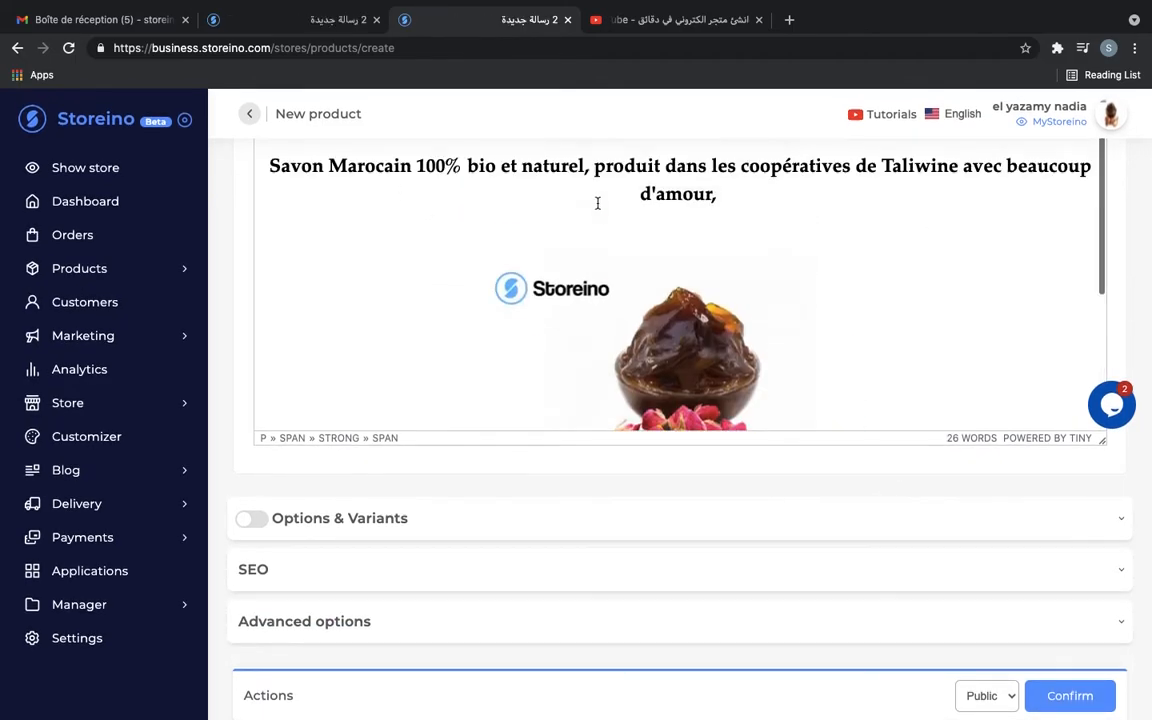
pyautogui.scroll(3, 597, 203)
pyautogui.scroll(-8, 761, 252)
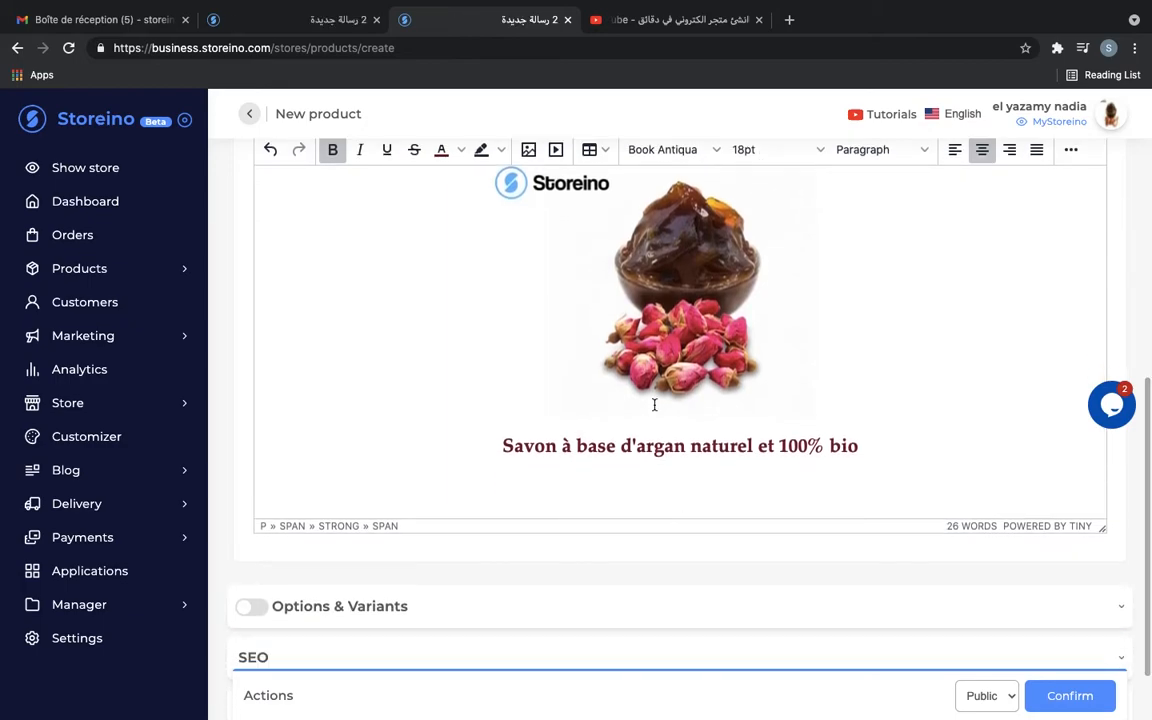
pyautogui.scroll(-1, 655, 402)
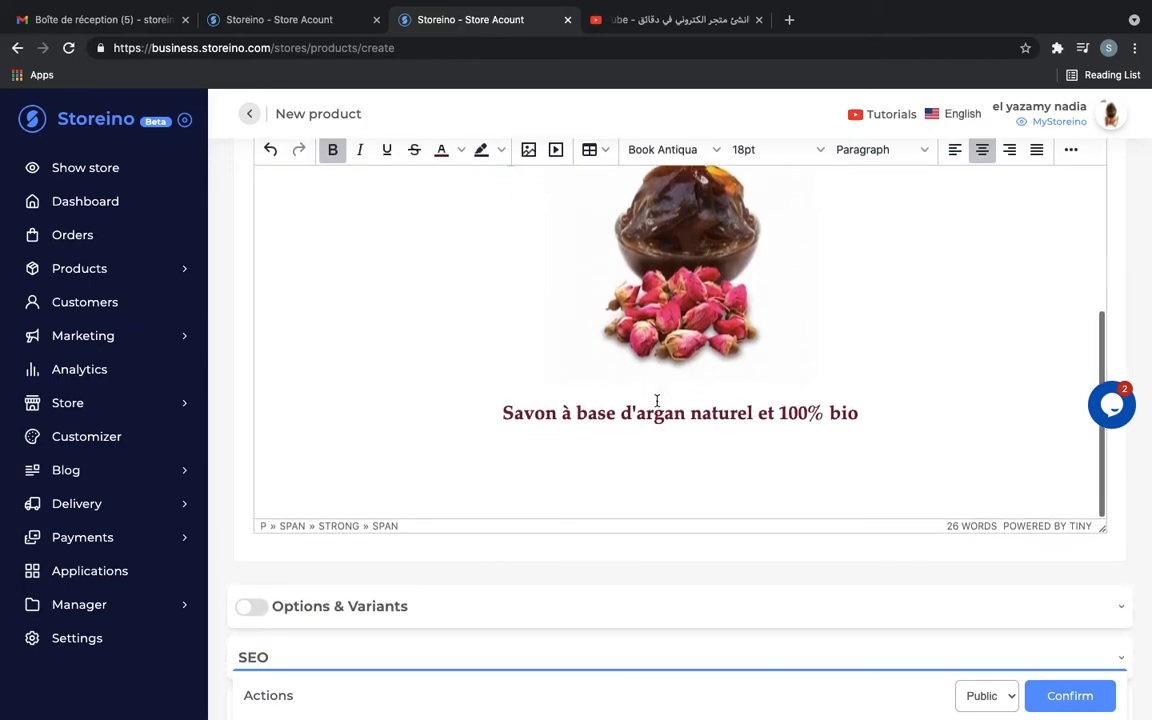
pyautogui.click(528, 149)
pyautogui.click(604, 543)
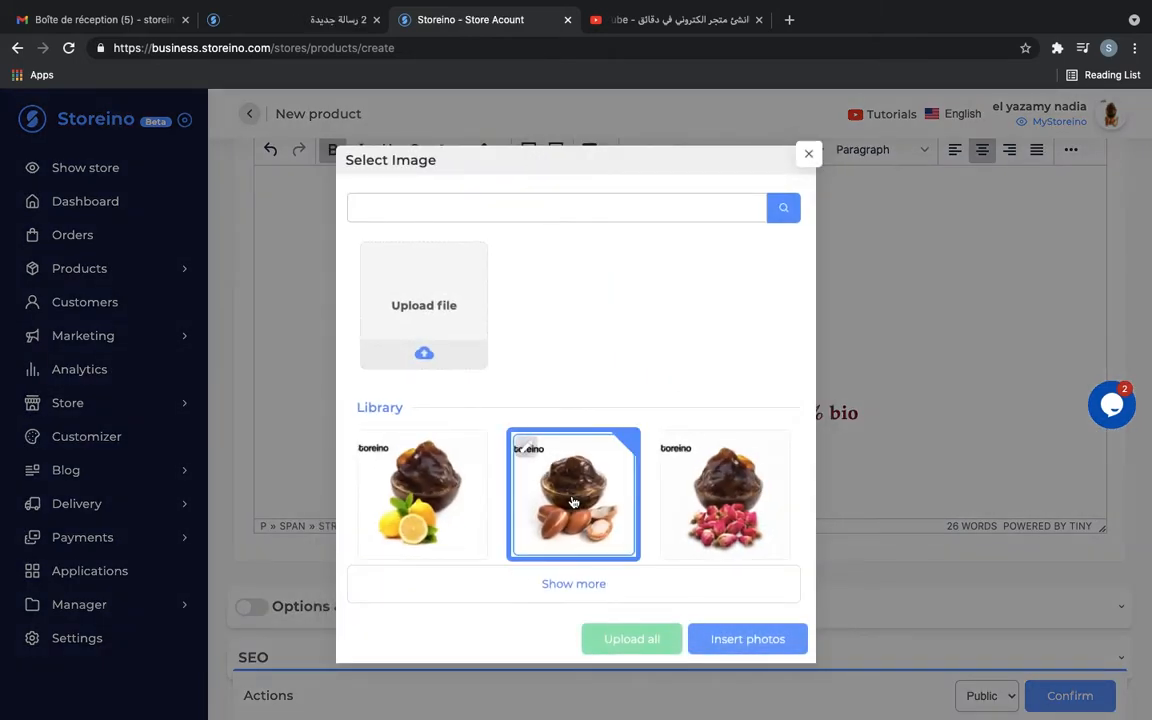
pyautogui.click(770, 638)
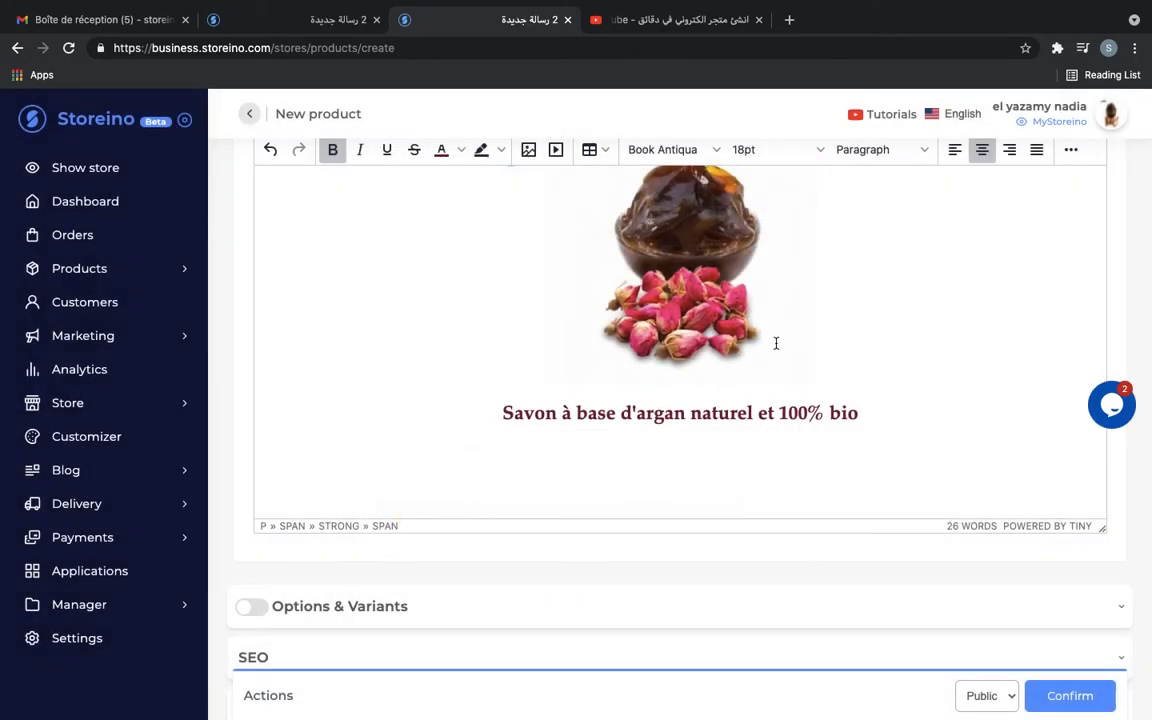
pyautogui.scroll(-3, 776, 343)
pyautogui.click(628, 279)
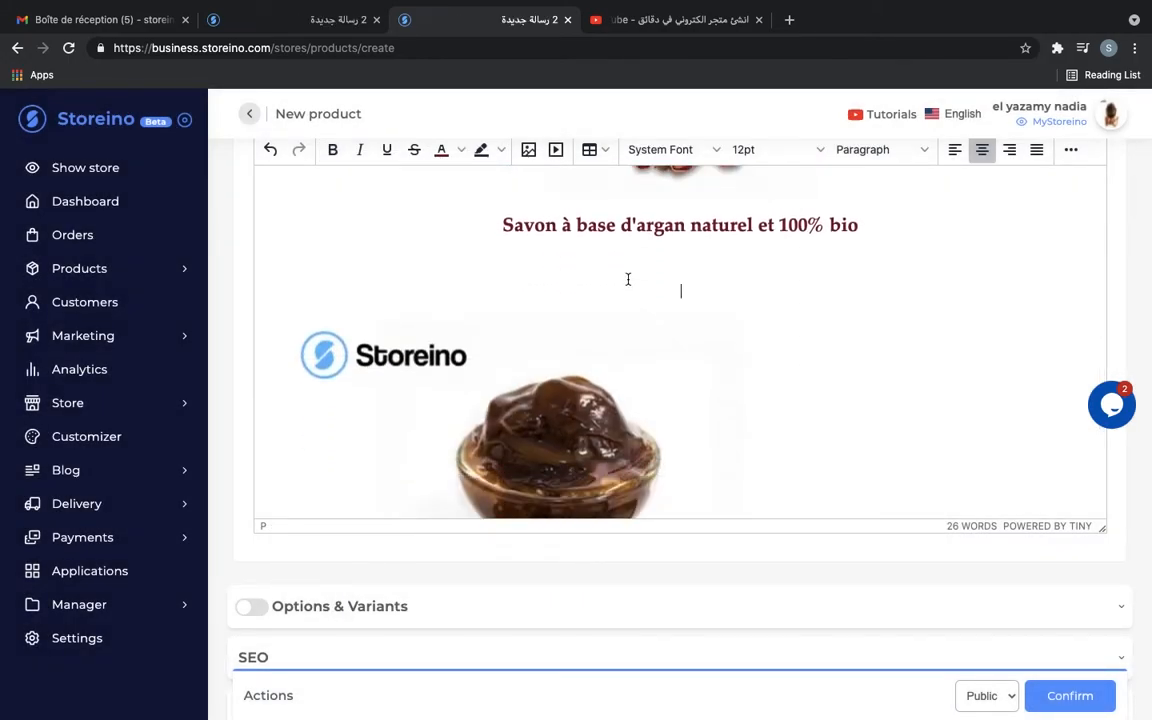
# - Shrink the argan soap photo to just over half the editor's width and centre it
pyautogui.press('super+Up')
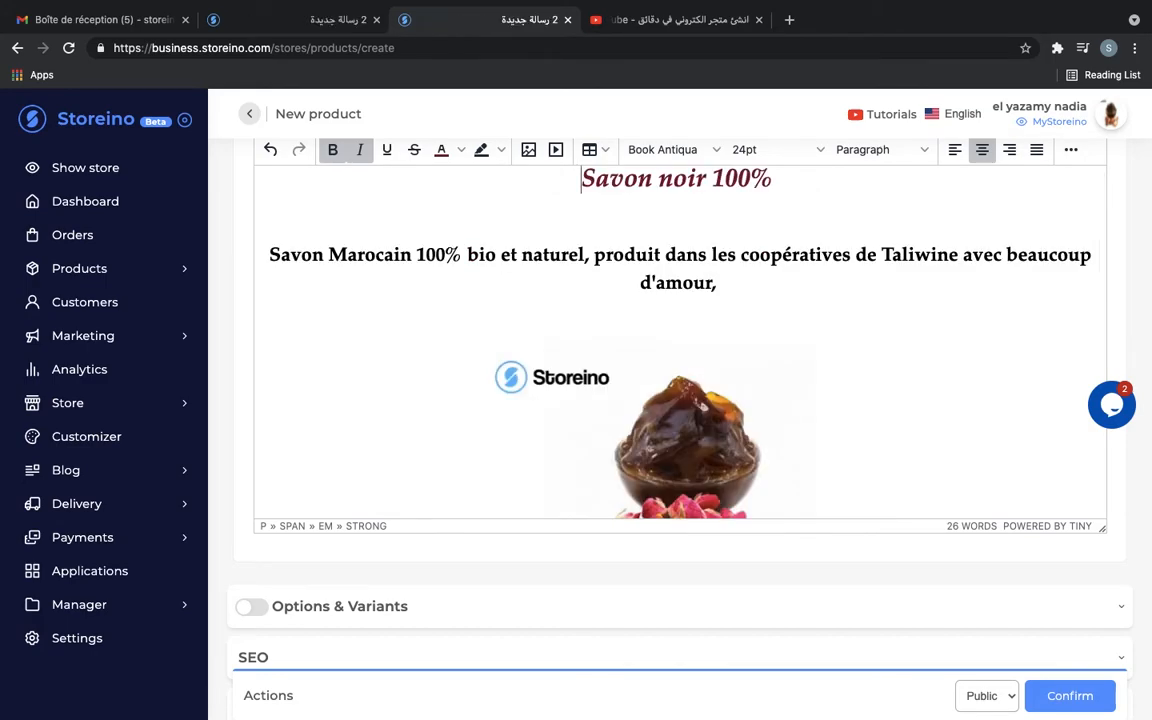
pyautogui.scroll(-5, 745, 360)
pyautogui.scroll(-3, 745, 360)
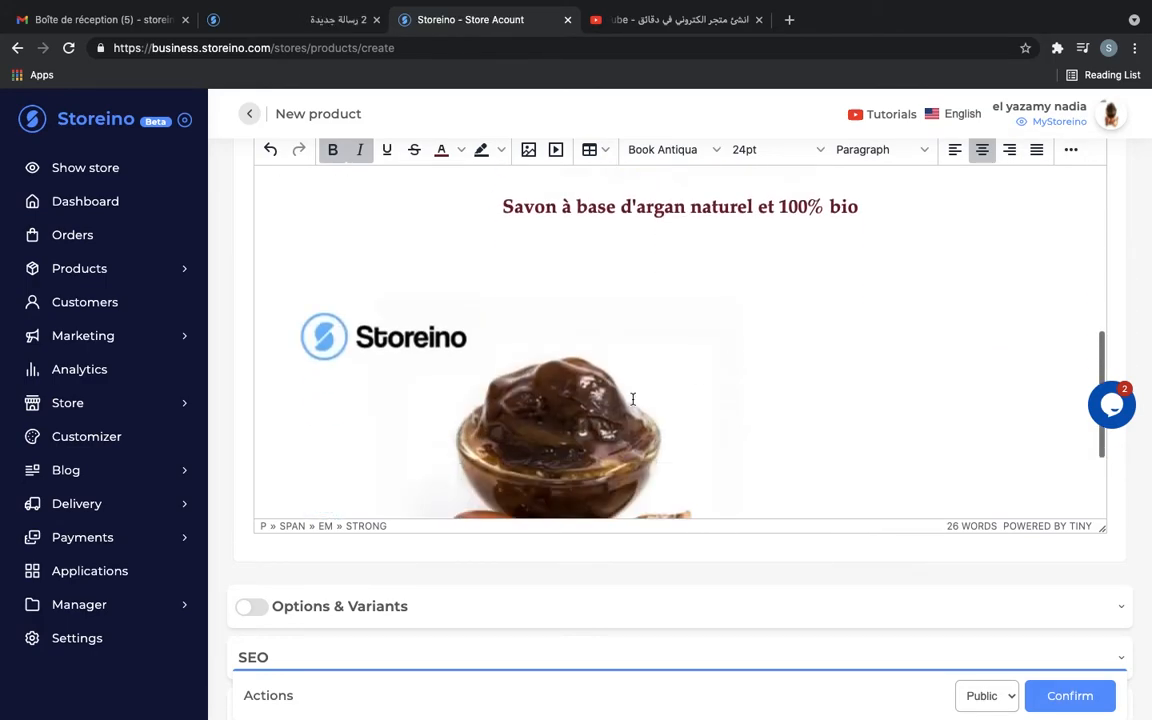
pyautogui.click(720, 434)
pyautogui.scroll(-2, 720, 434)
pyautogui.scroll(-1, 720, 434)
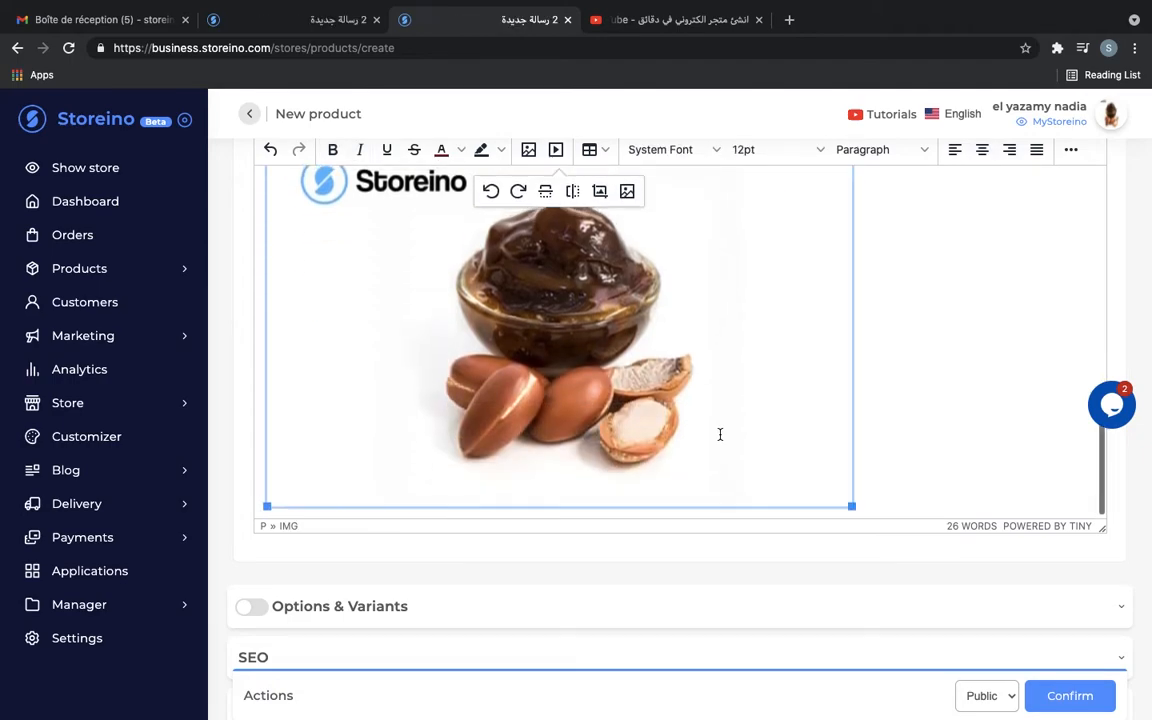
pyautogui.moveTo(852, 508); pyautogui.dragTo(742, 443)
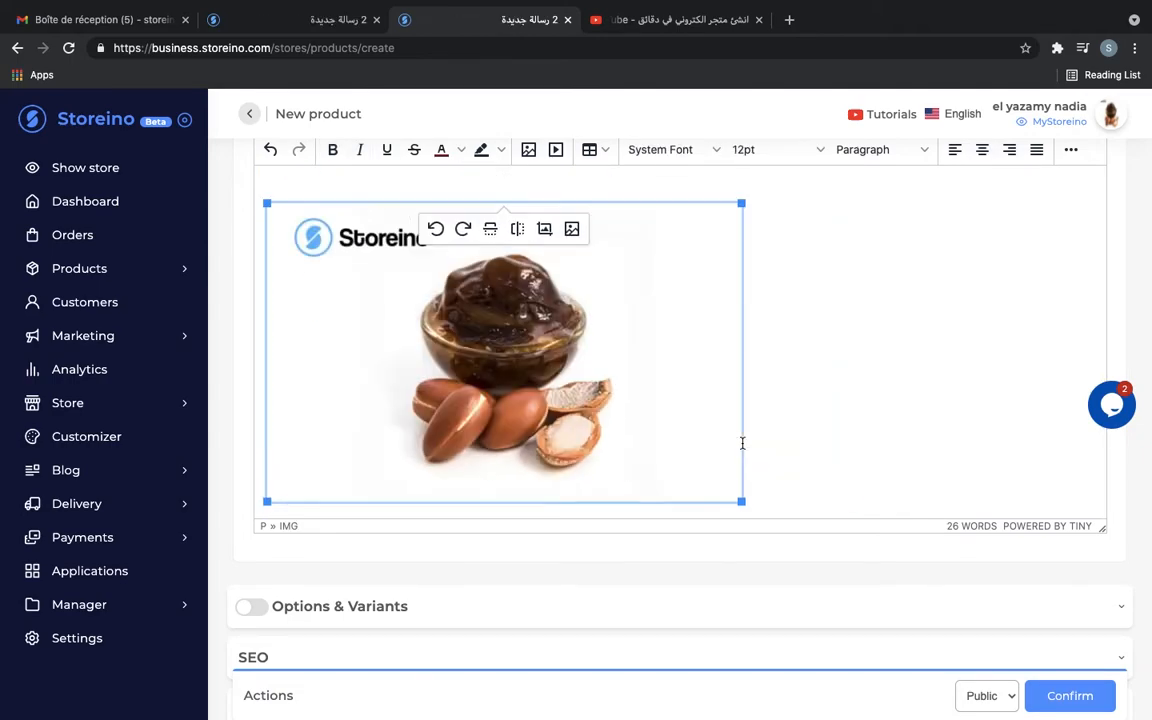
pyautogui.moveTo(741, 501); pyautogui.dragTo(728, 492)
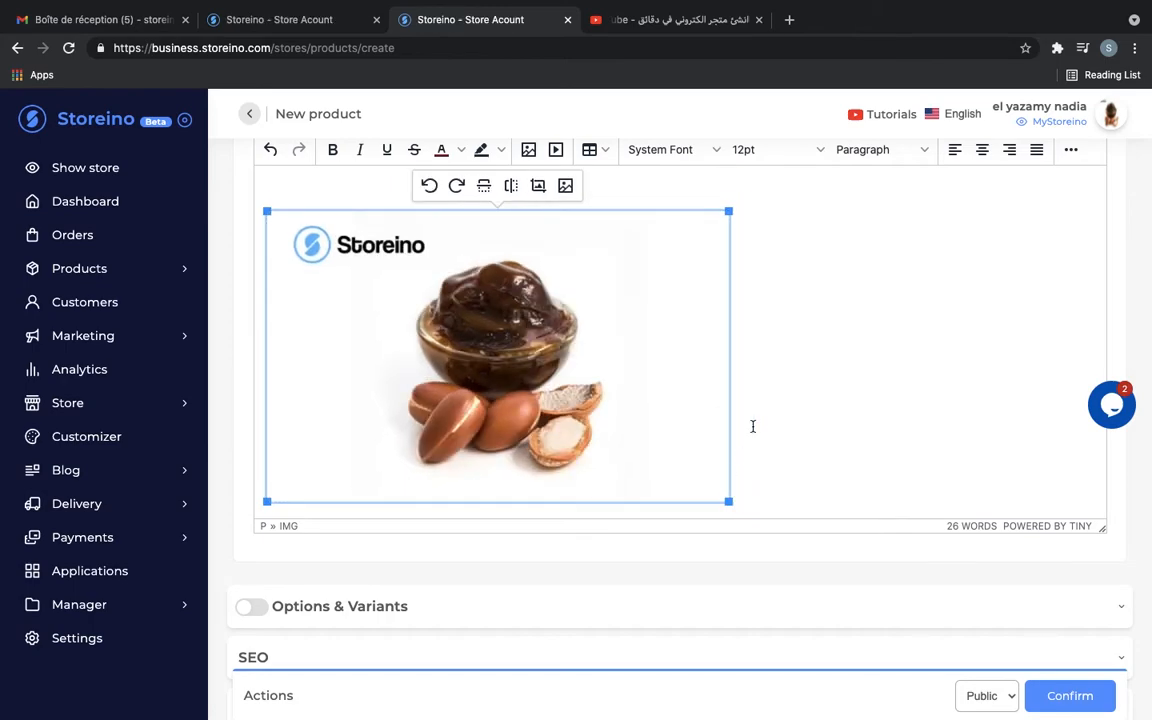
pyautogui.click(982, 149)
pyautogui.click(399, 303)
# - Reduce the centred argan soap photo a little further, to slightly under half the editor's width
pyautogui.scroll(10, 399, 303)
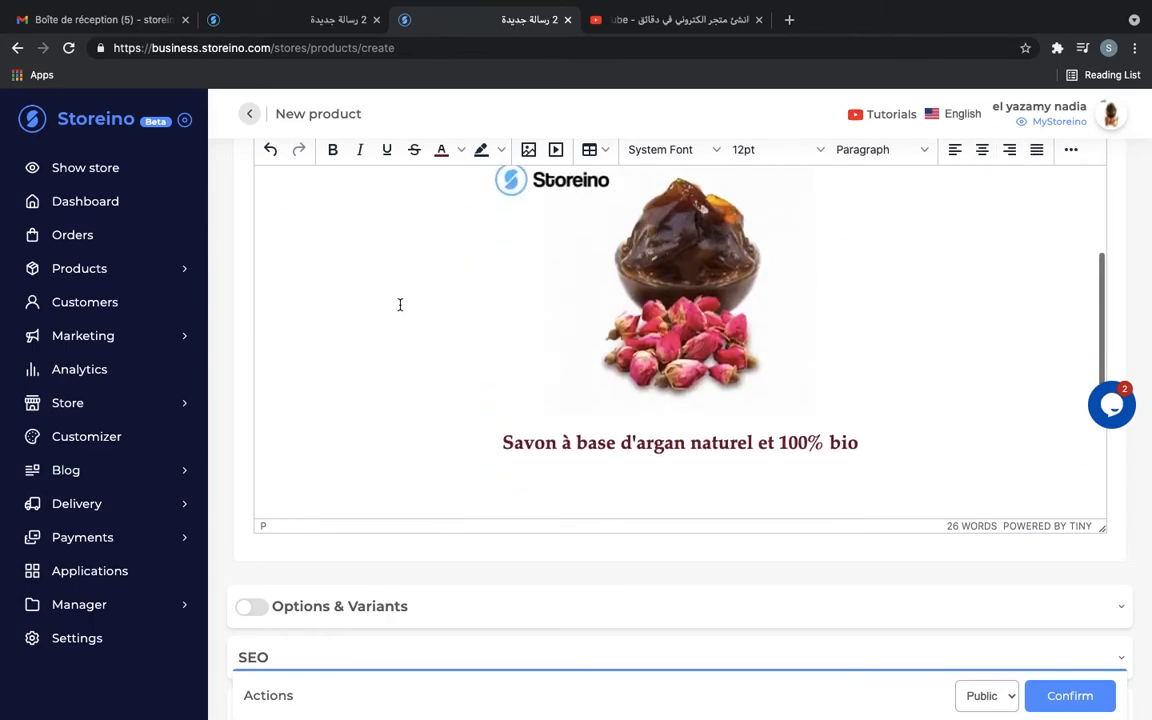
pyautogui.scroll(-10, 399, 303)
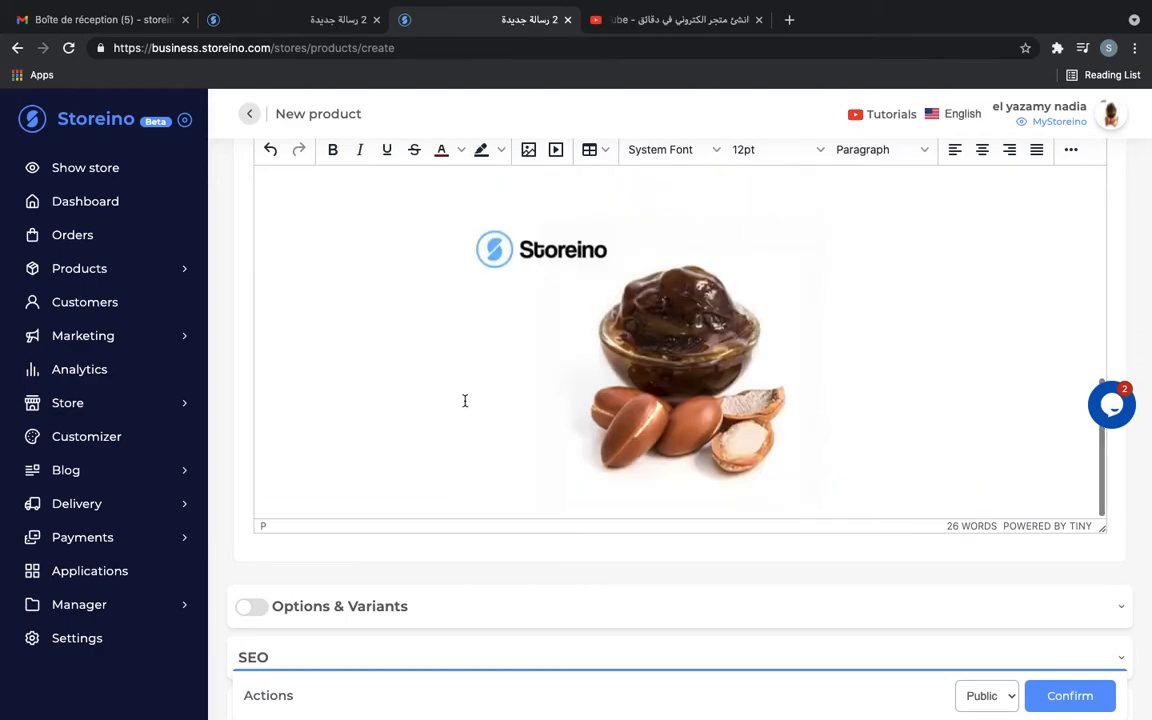
pyautogui.click(628, 404)
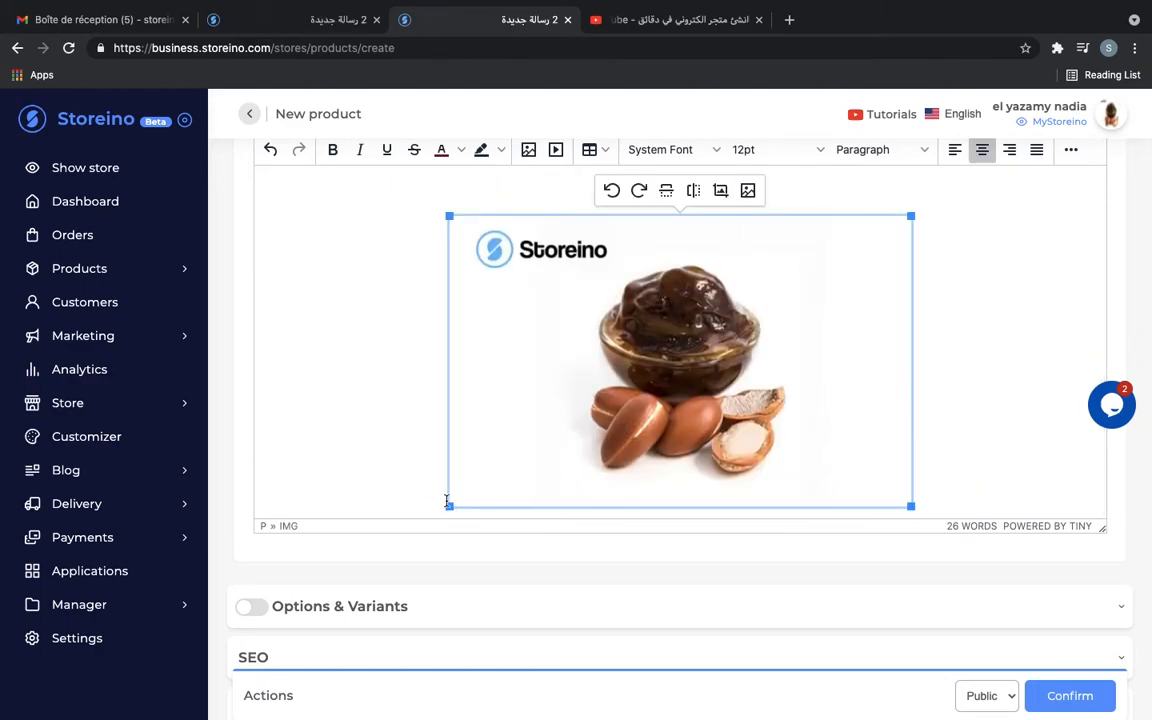
pyautogui.moveTo(449, 506); pyautogui.dragTo(467, 465)
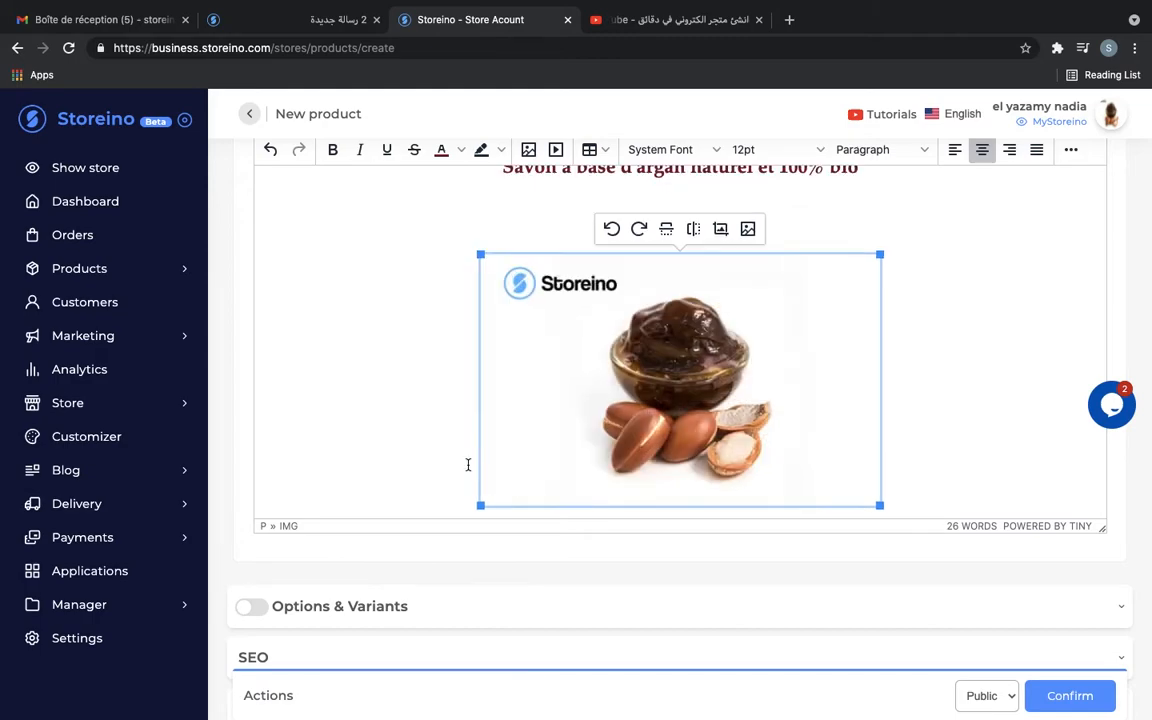
pyautogui.click(358, 357)
pyautogui.scroll(-2, 358, 357)
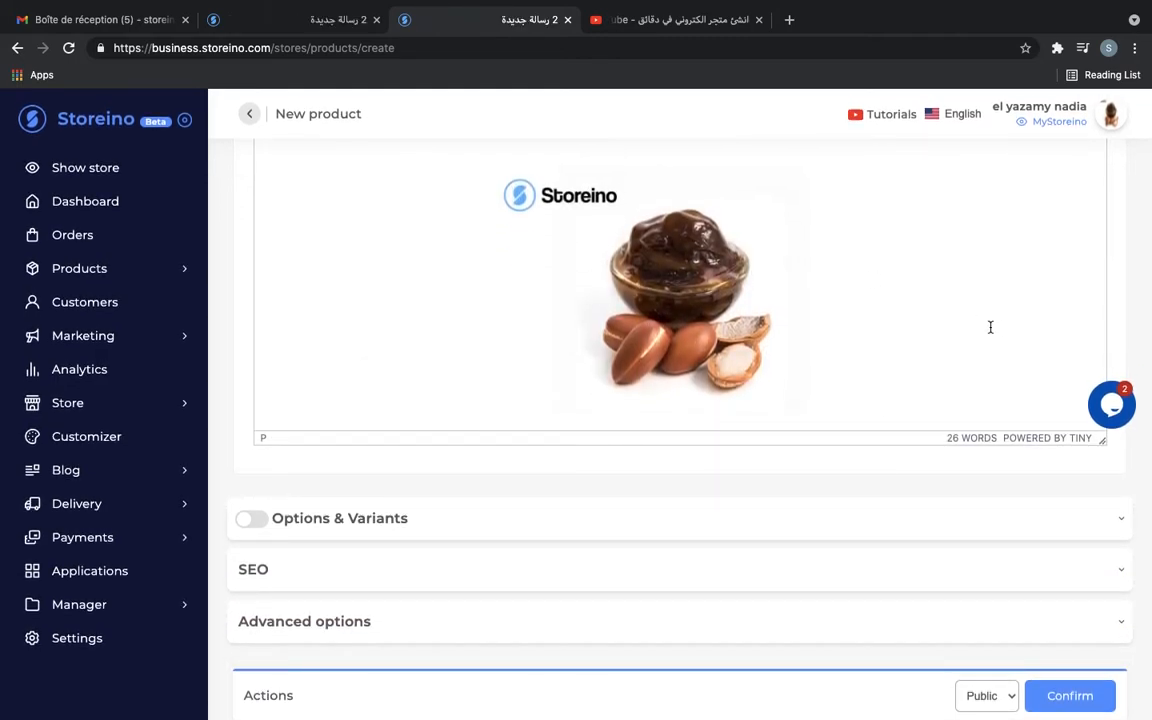
# - Add the line "Video démonnstrative de production:" below the argan soap photo
pyautogui.click(990, 327)
pyautogui.press('Return')
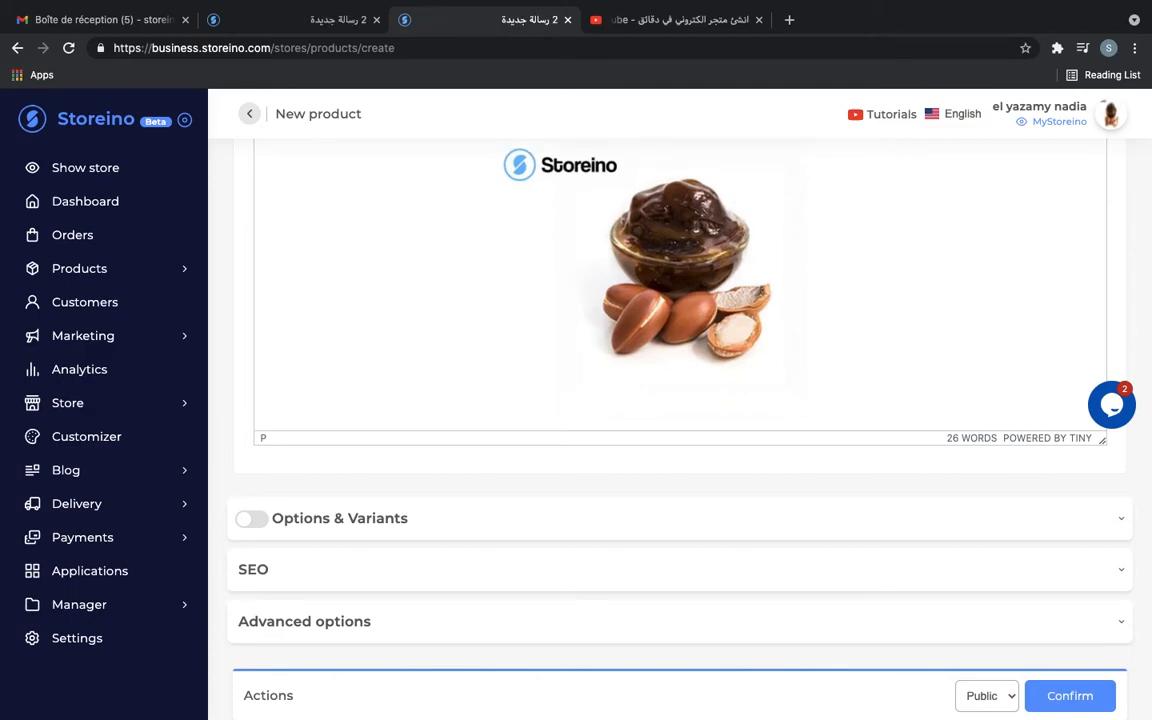
pyautogui.scroll(5, 990, 327)
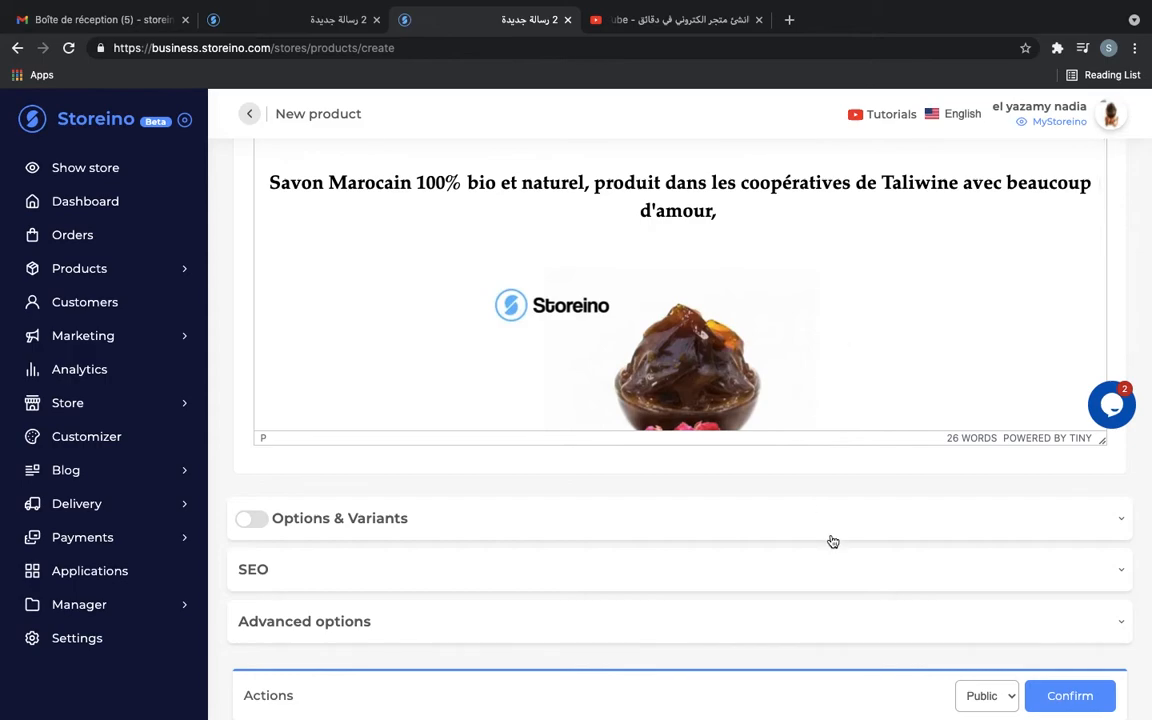
pyautogui.scroll(4, 833, 541)
pyautogui.scroll(-2, 833, 541)
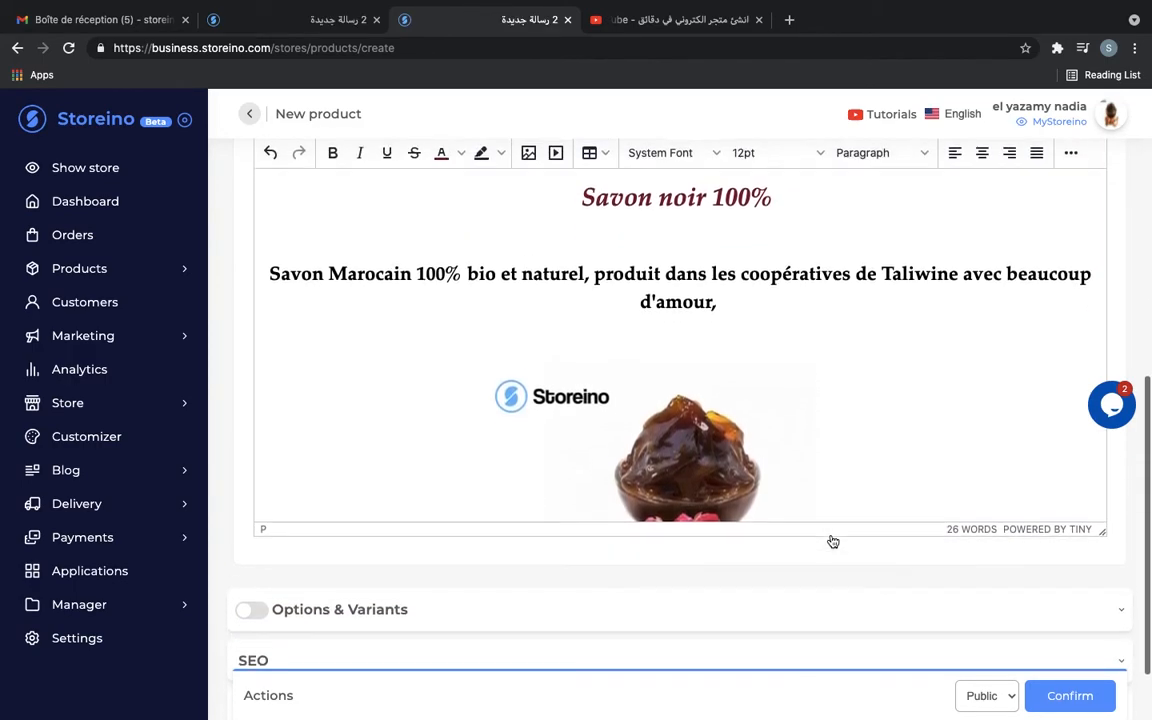
pyautogui.scroll(-6, 738, 499)
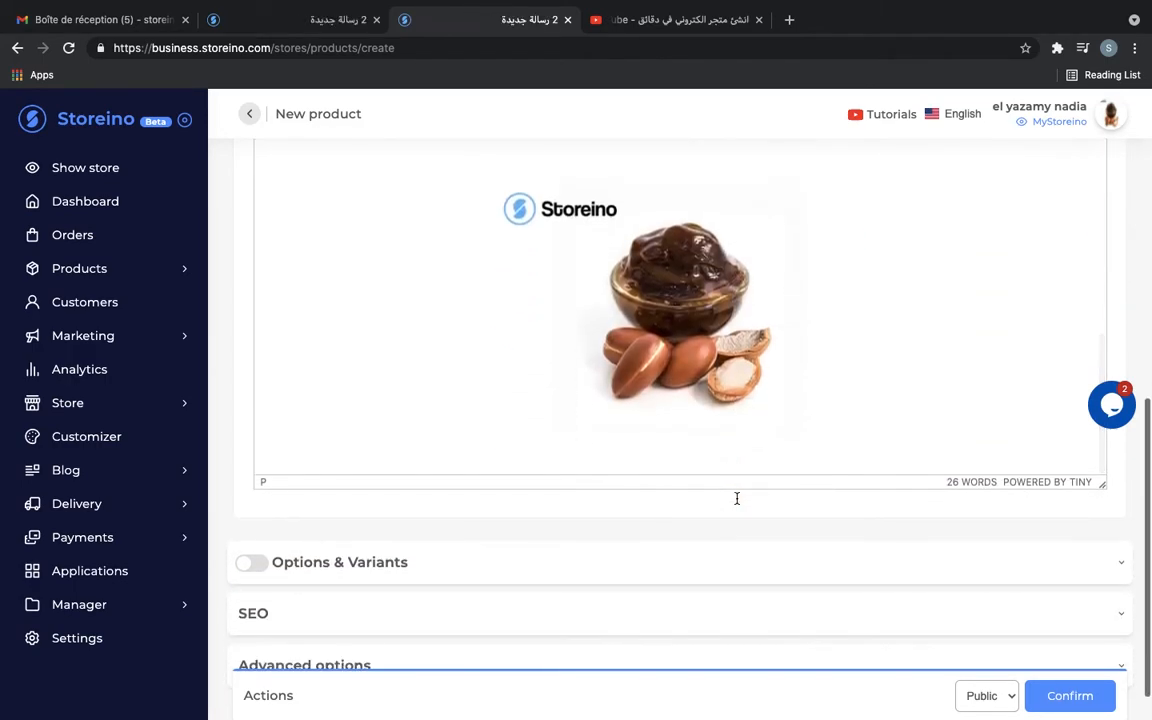
pyautogui.scroll(3, 727, 595)
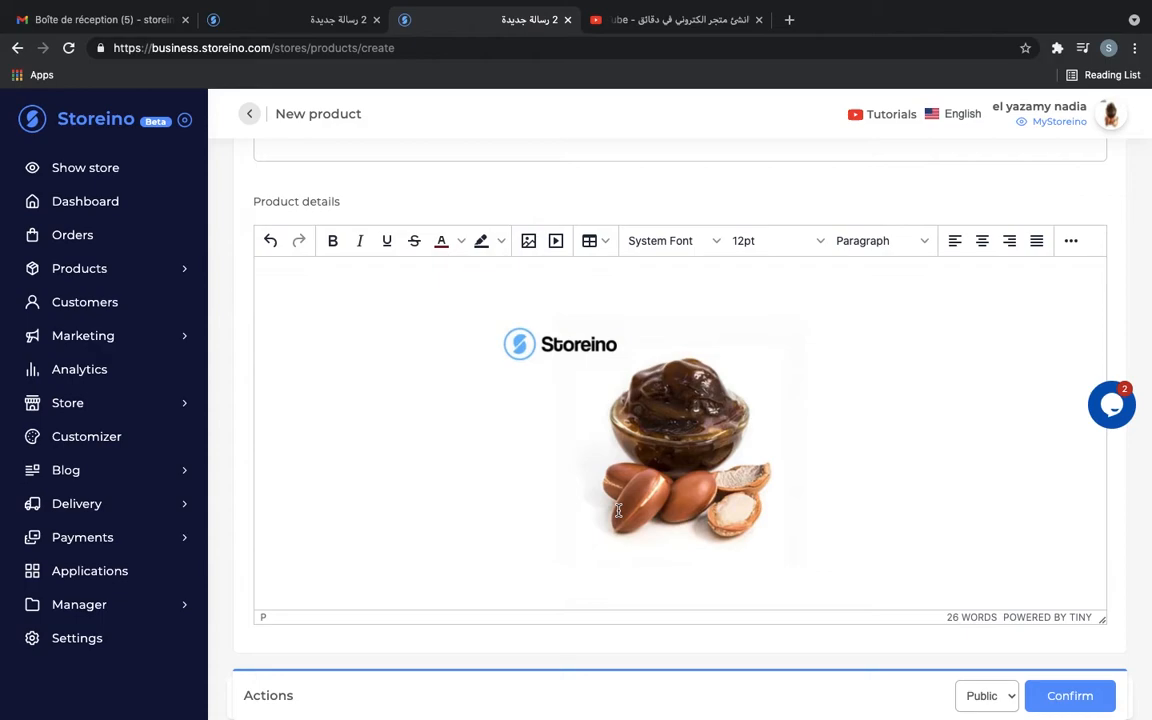
pyautogui.write('Video démonnst')
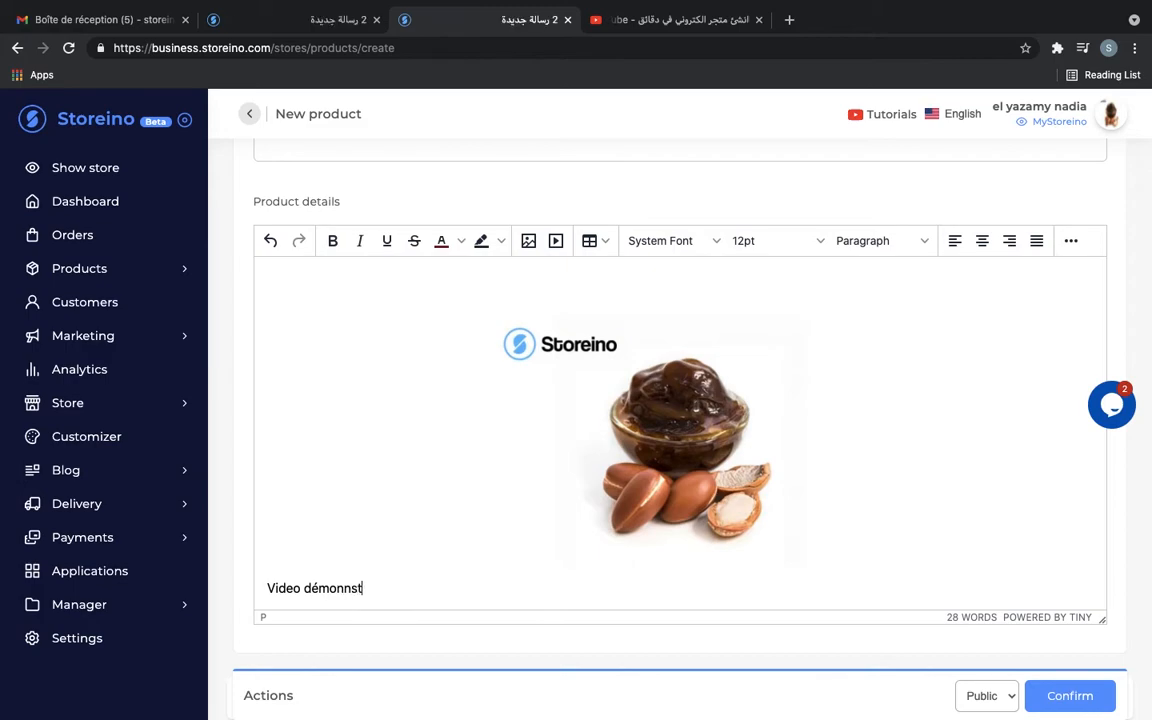
pyautogui.write('rative de product')
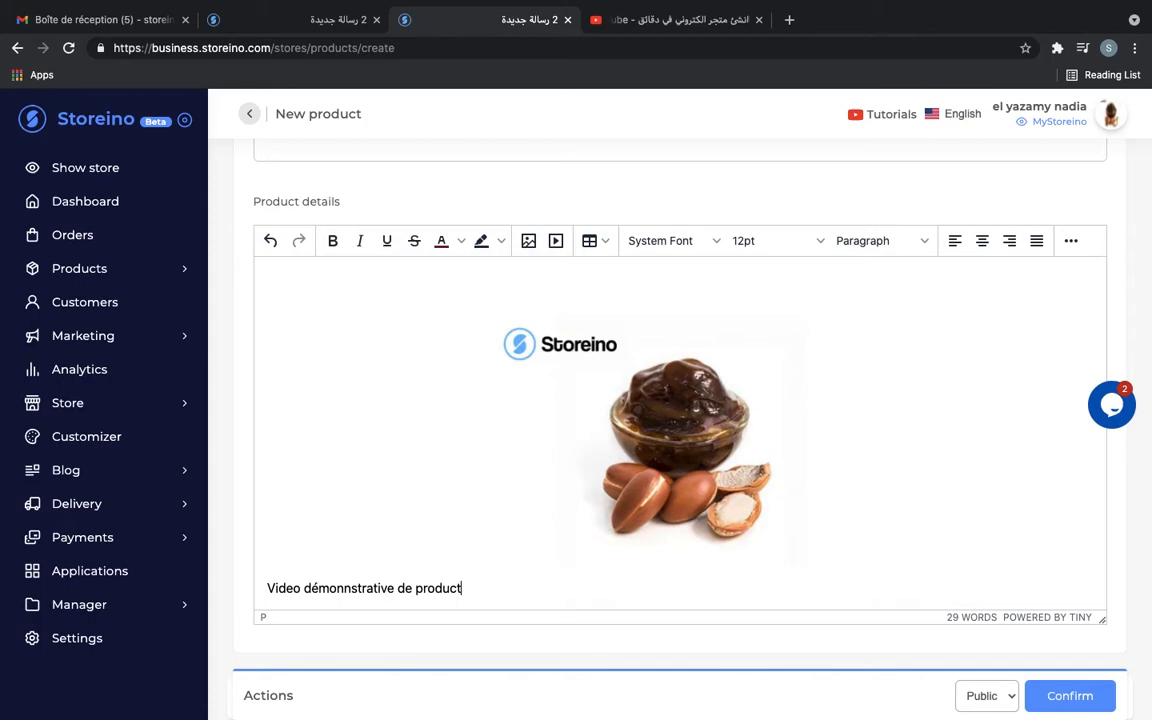
pyautogui.write('ion')
# - Make the video heading bold, dark red and centred, in Book Antiqua with a font size of 18pt
pyautogui.doubleClick(481, 577)
pyautogui.tripleClick(478, 588)
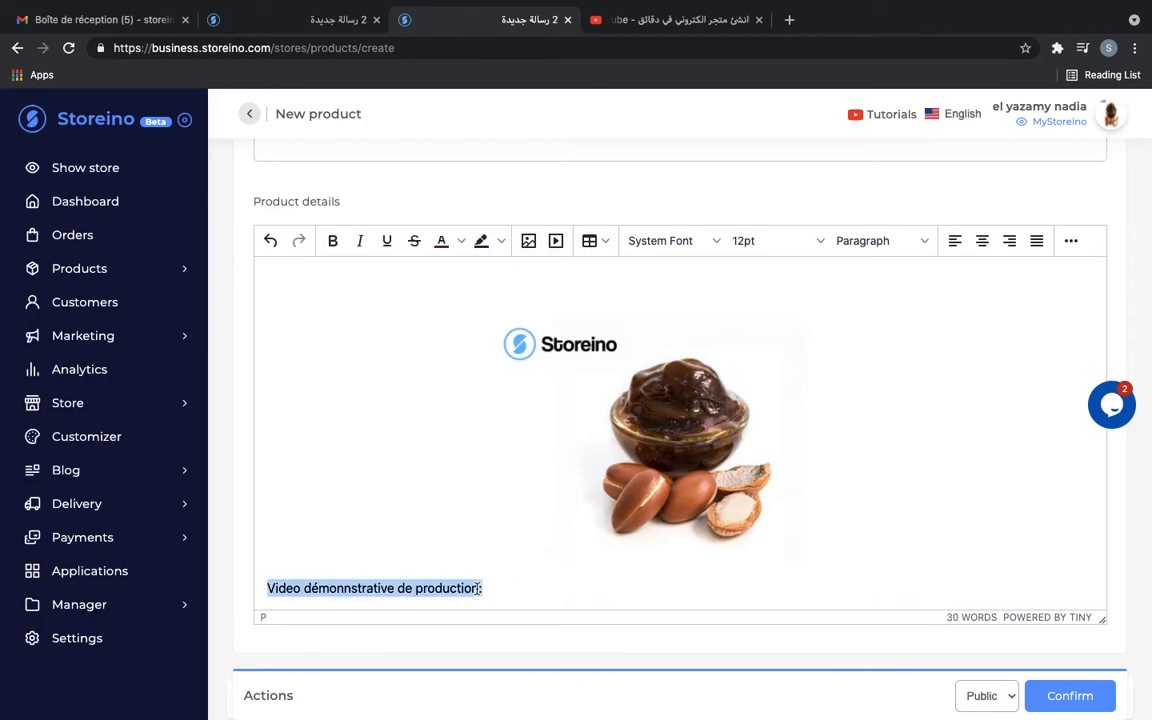
pyautogui.click(333, 241)
pyautogui.click(700, 240)
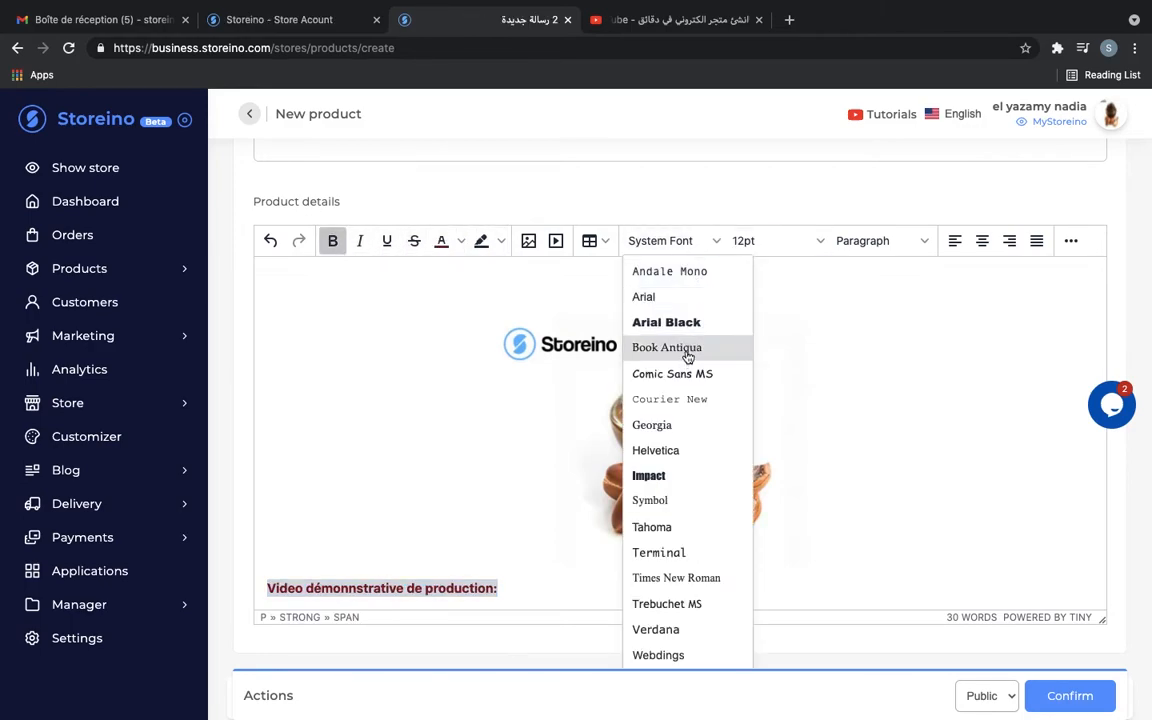
pyautogui.click(686, 350)
pyautogui.click(762, 241)
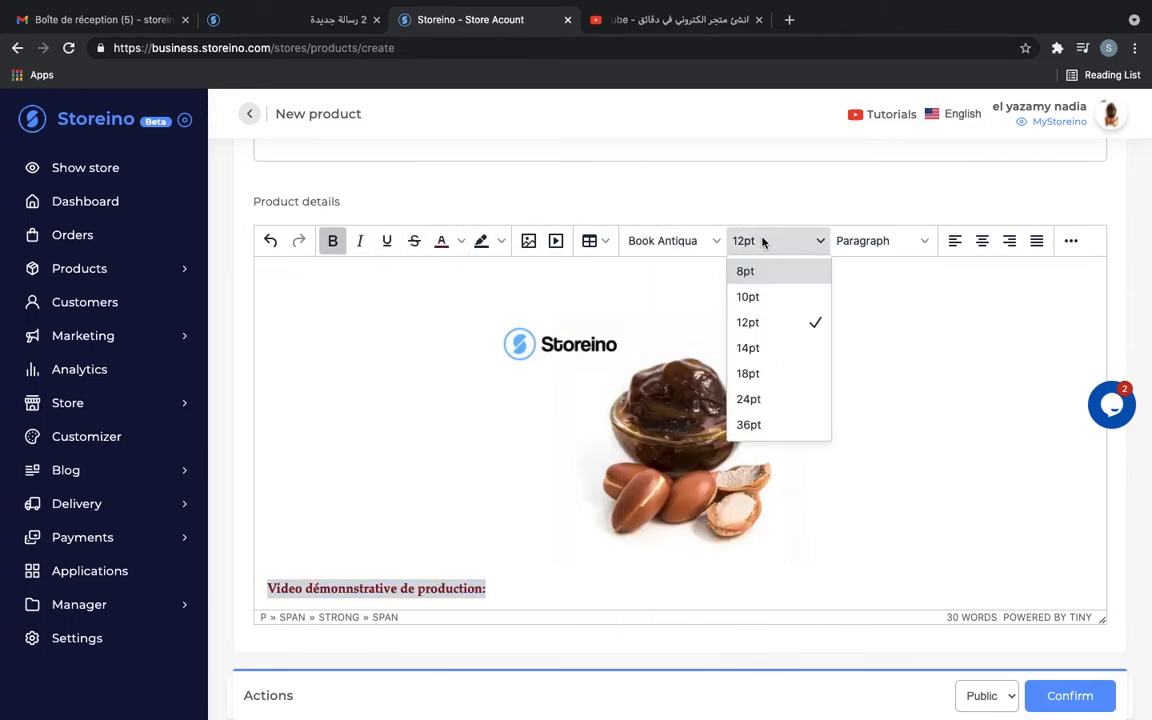
pyautogui.click(763, 374)
pyautogui.click(982, 242)
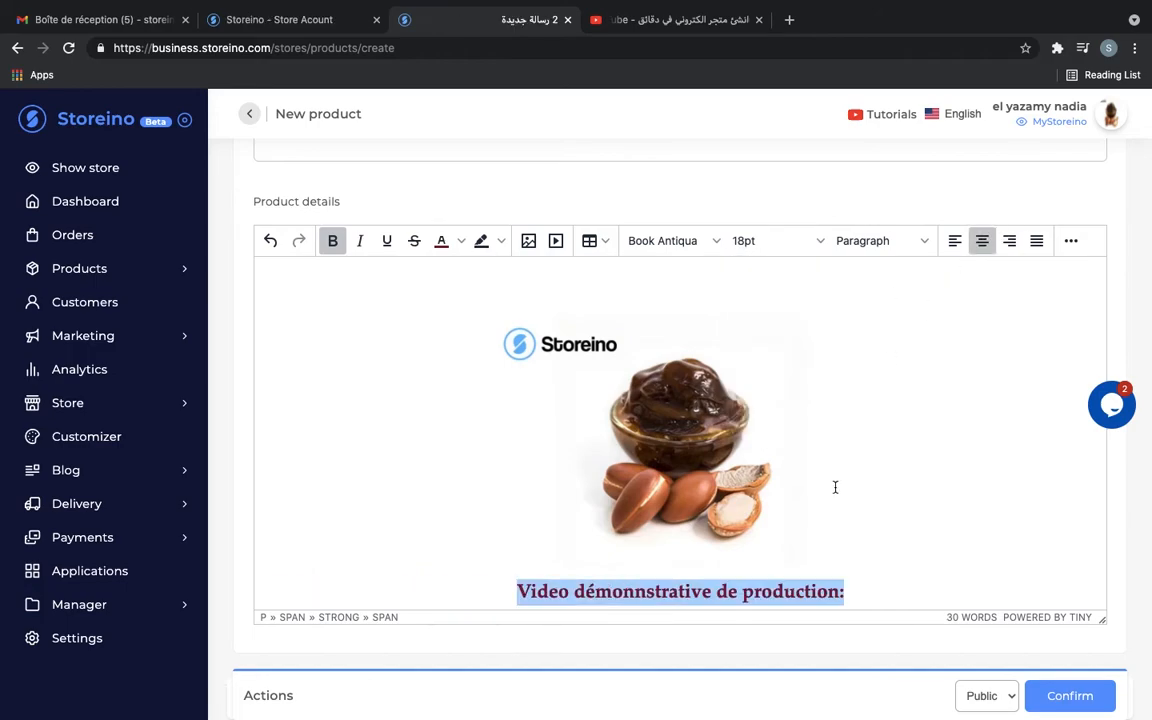
pyautogui.click(869, 602)
pyautogui.press('Return')
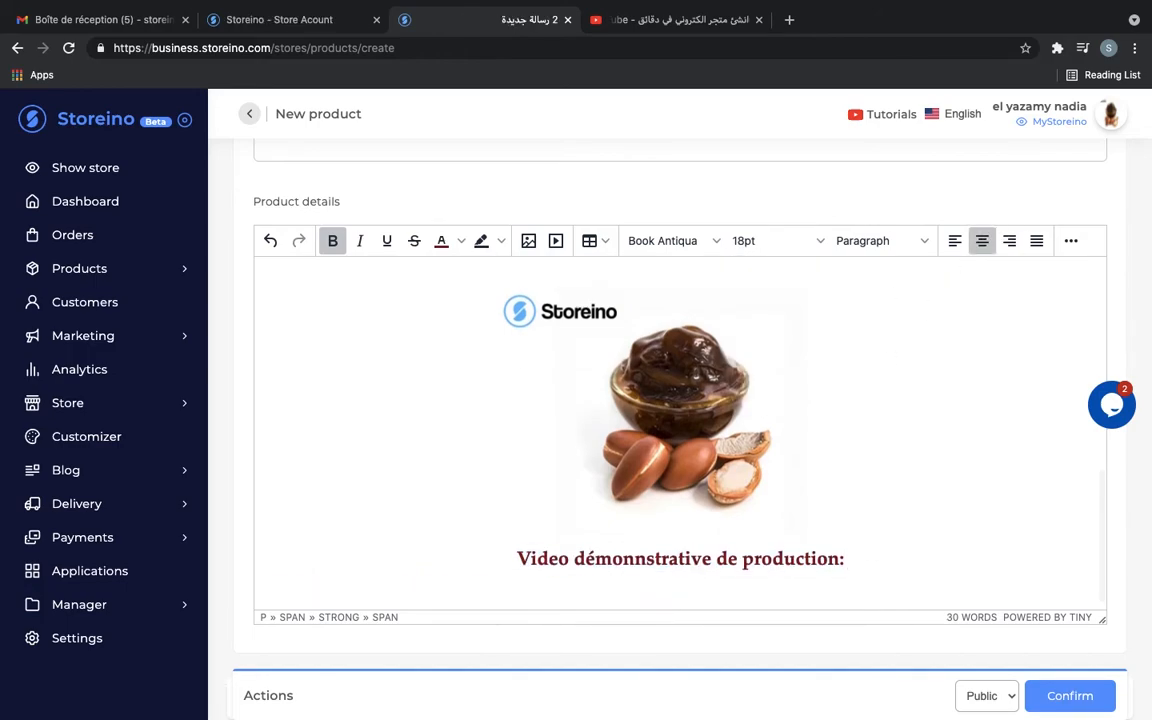
pyautogui.click(556, 241)
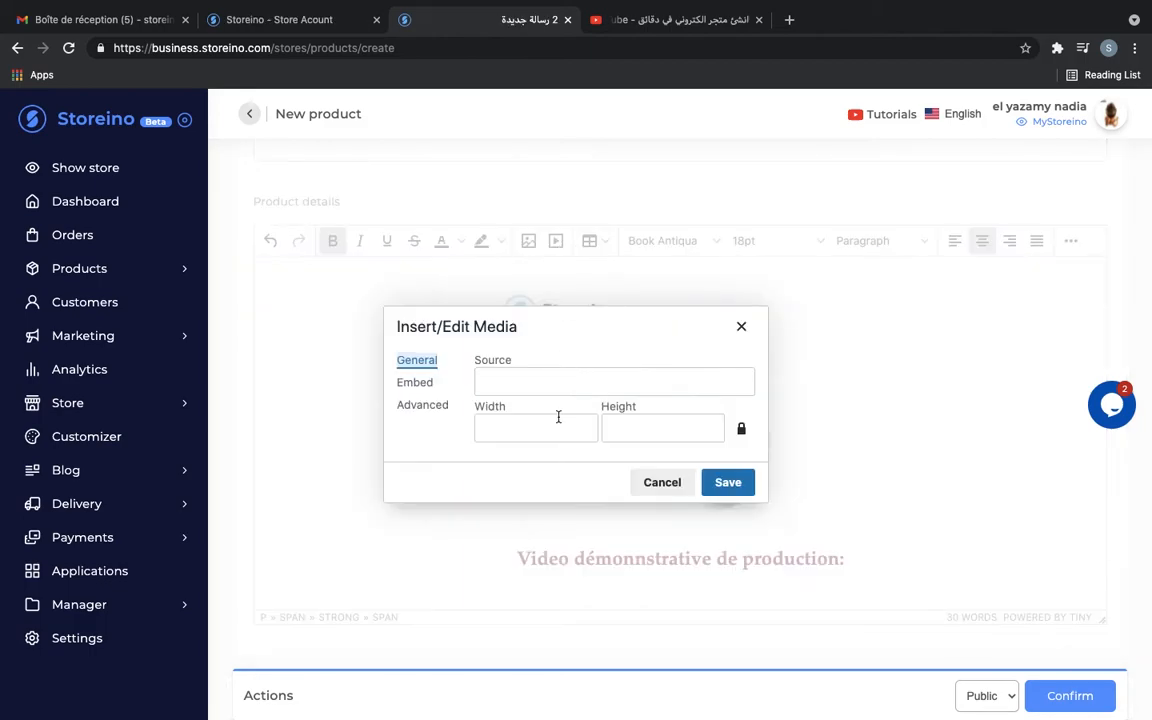
pyautogui.click(512, 371)
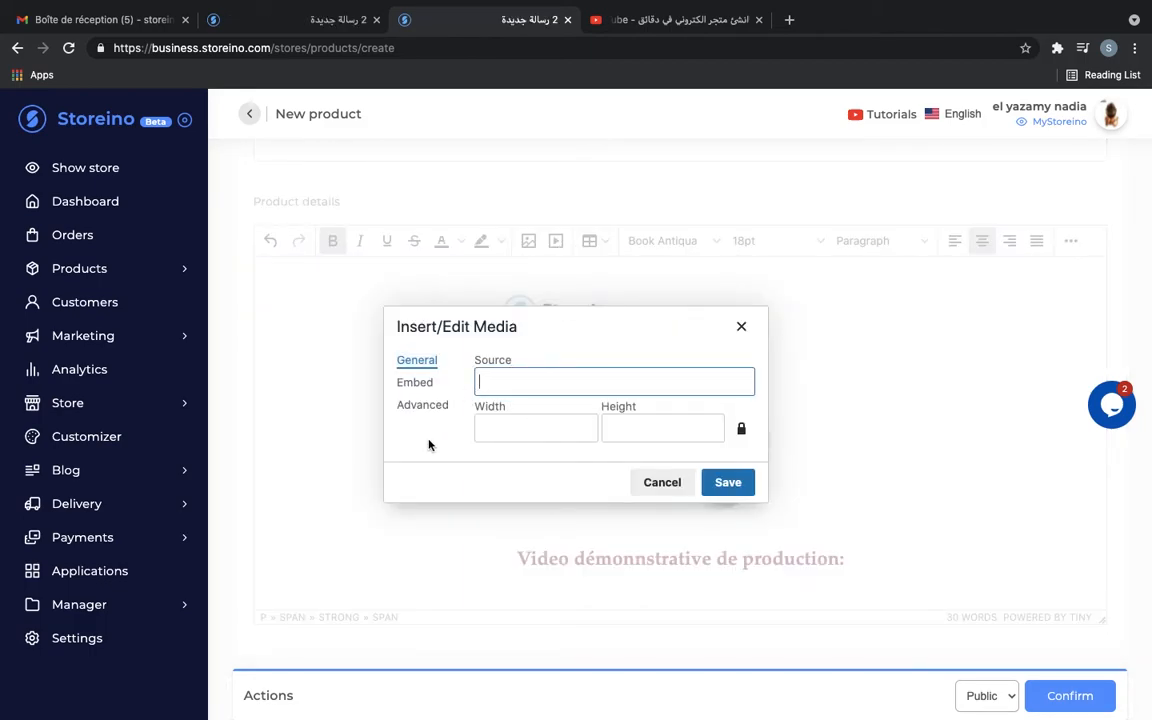
pyautogui.click(656, 28)
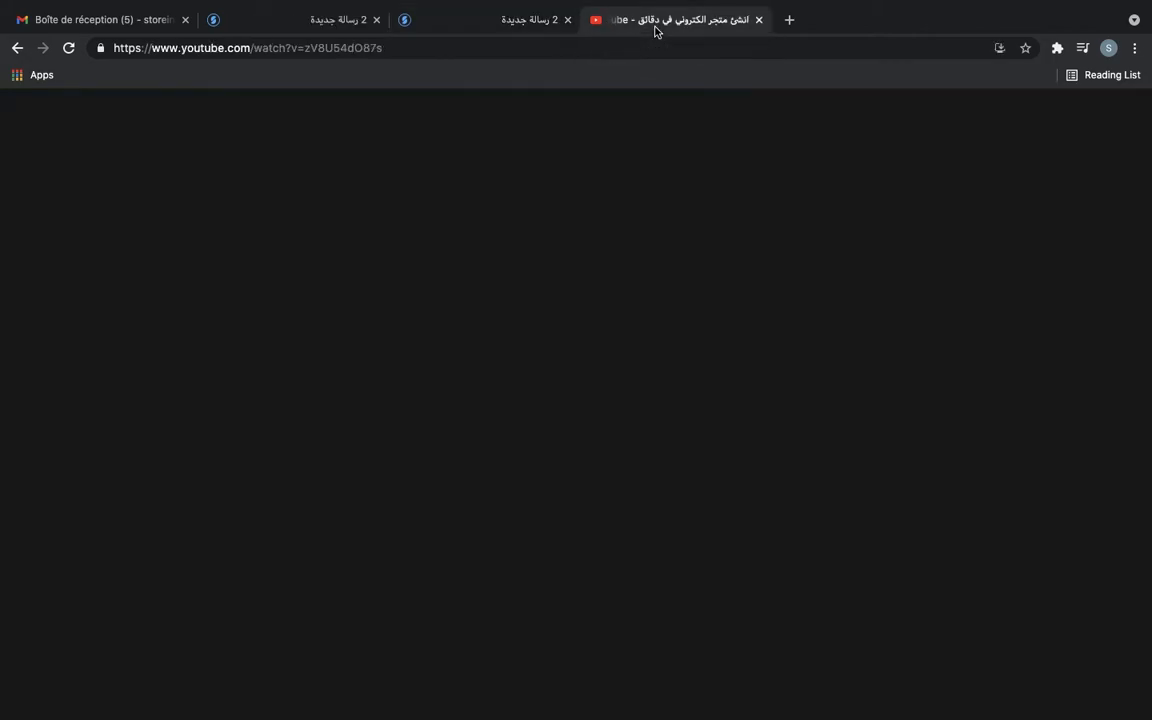
pyautogui.click(391, 47)
pyautogui.hotkey('ctrl', 'c')
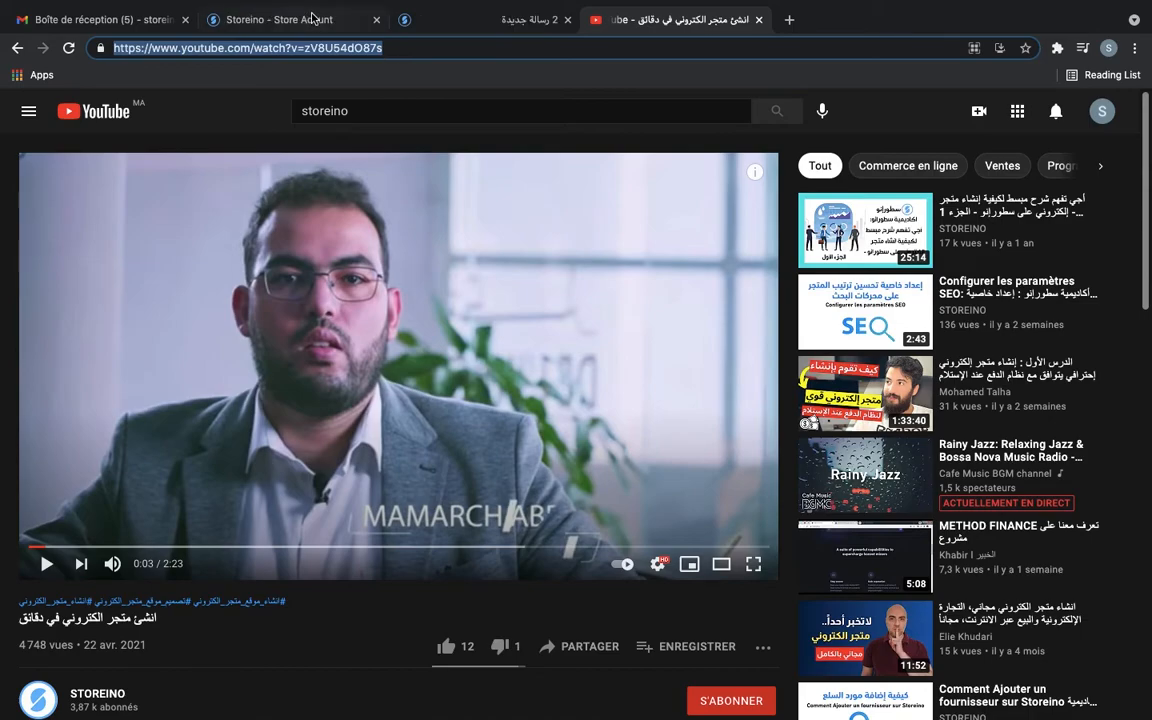
pyautogui.click(460, 19)
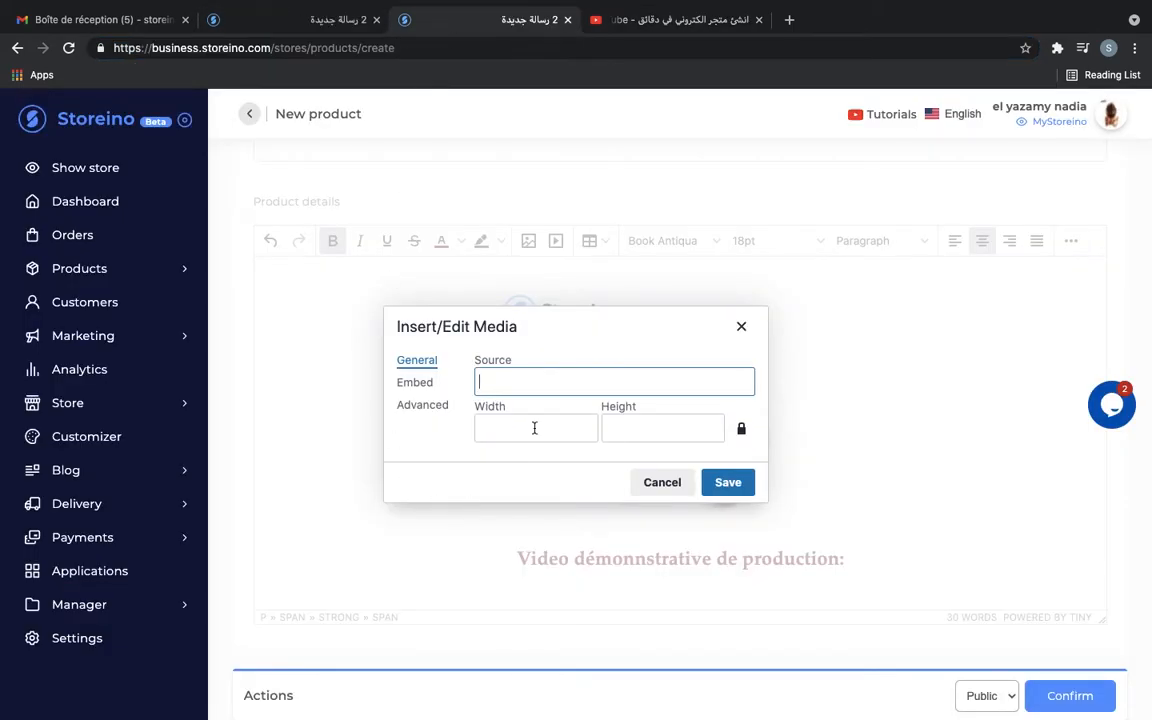
pyautogui.hotkey('ctrl', 'v')
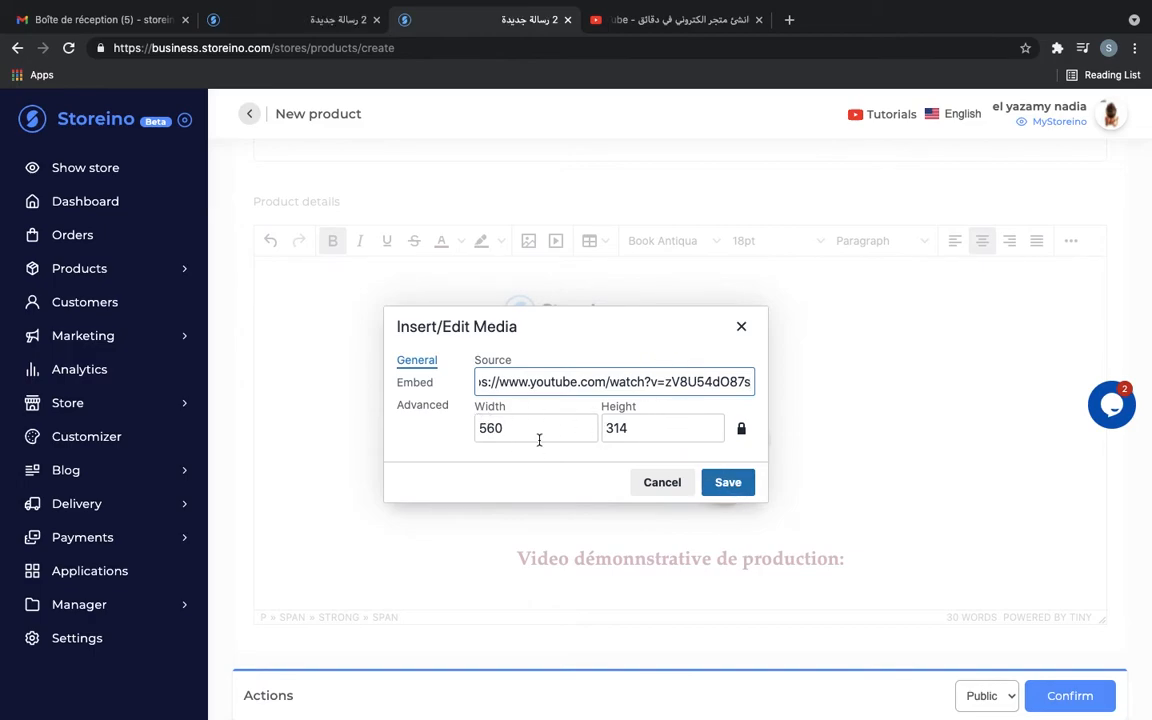
pyautogui.click(643, 428)
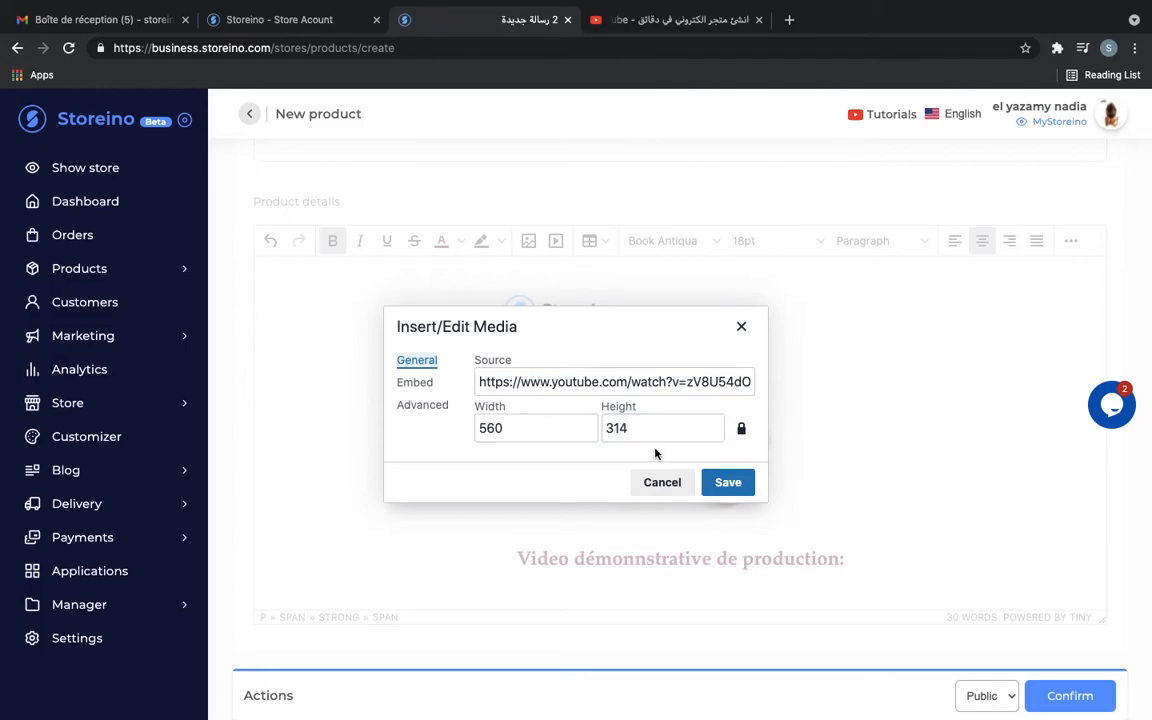
pyautogui.click(726, 496)
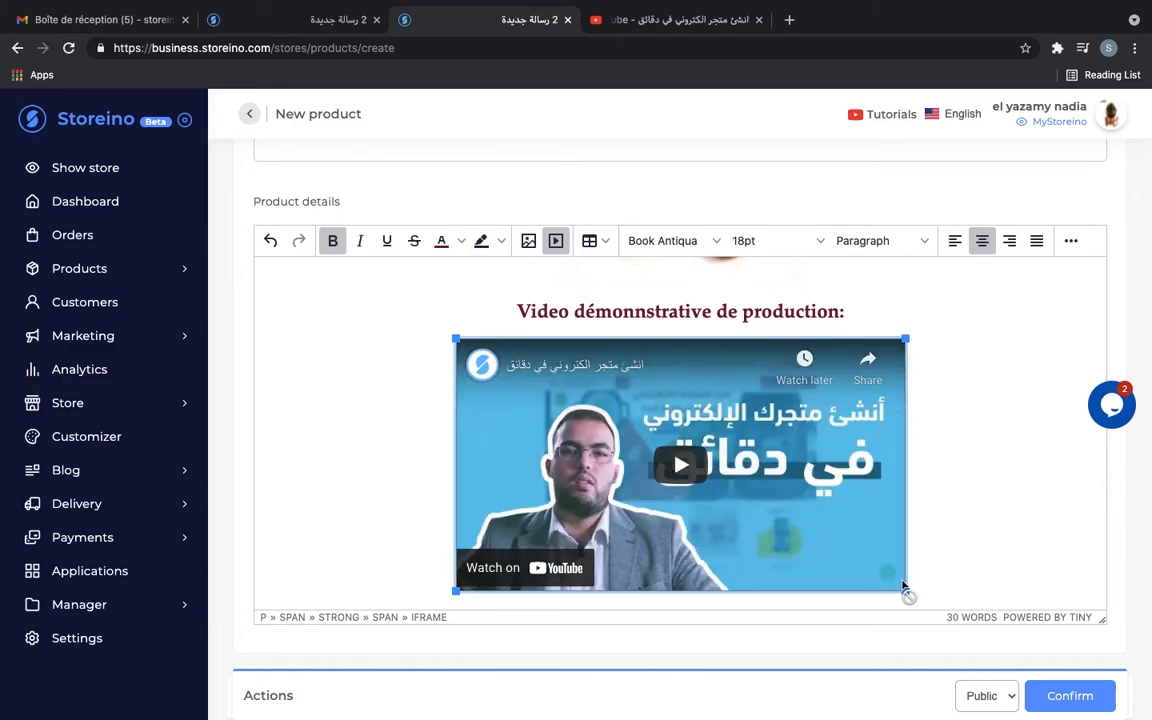
# - Enlarge the embedded video proportionally to about two thirds of the editor's width
pyautogui.moveTo(903, 588); pyautogui.dragTo(1022, 597)
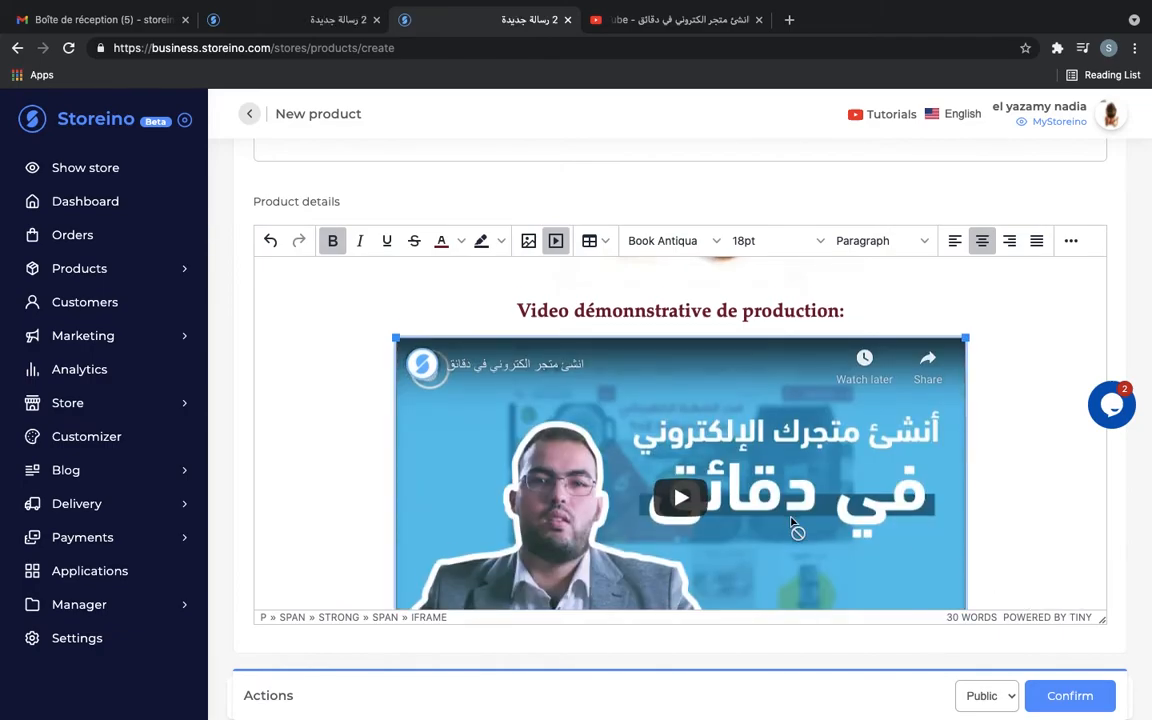
pyautogui.scroll(3, 790, 521)
pyautogui.scroll(-3, 790, 521)
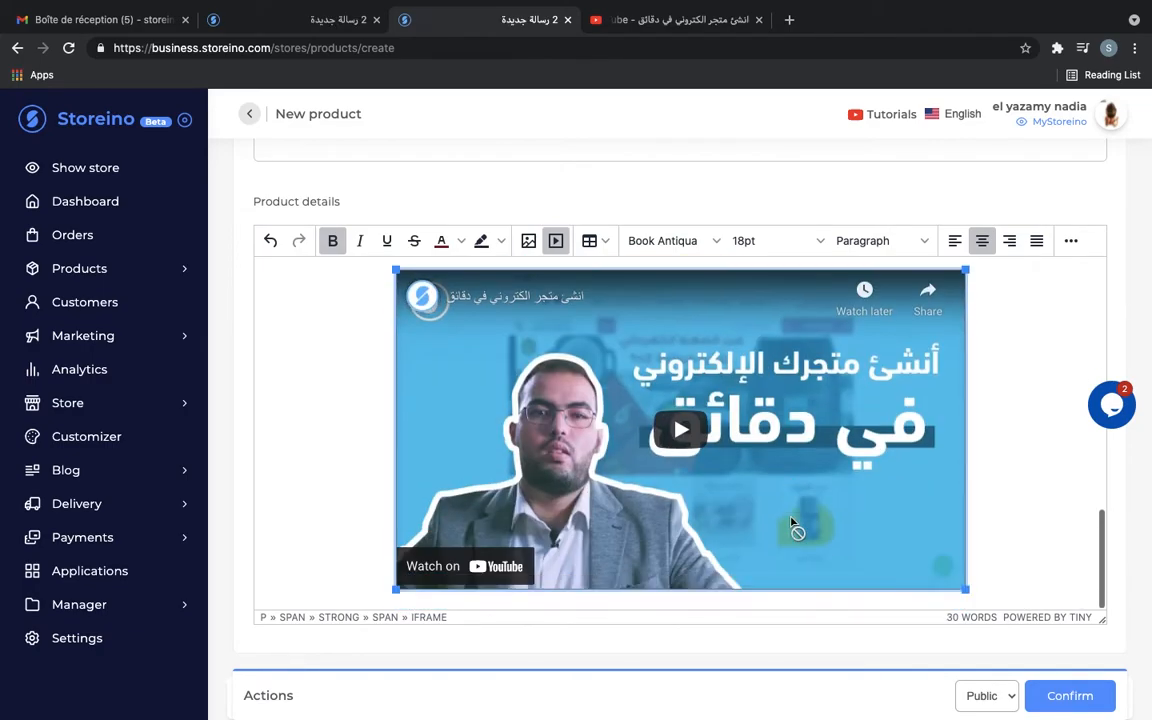
pyautogui.scroll(2, 790, 521)
pyautogui.scroll(-2, 790, 521)
pyautogui.click(1006, 491)
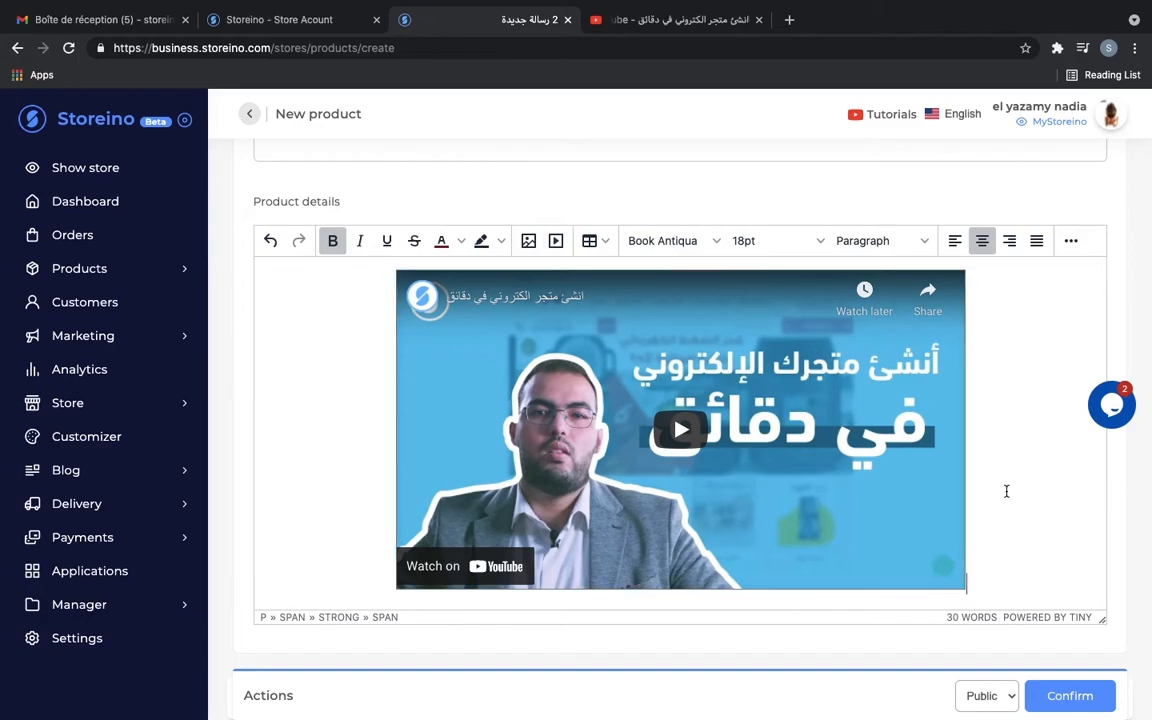
# - Enlarge the embedded video slightly more, to about 721 by 404 pixels
pyautogui.click(900, 494)
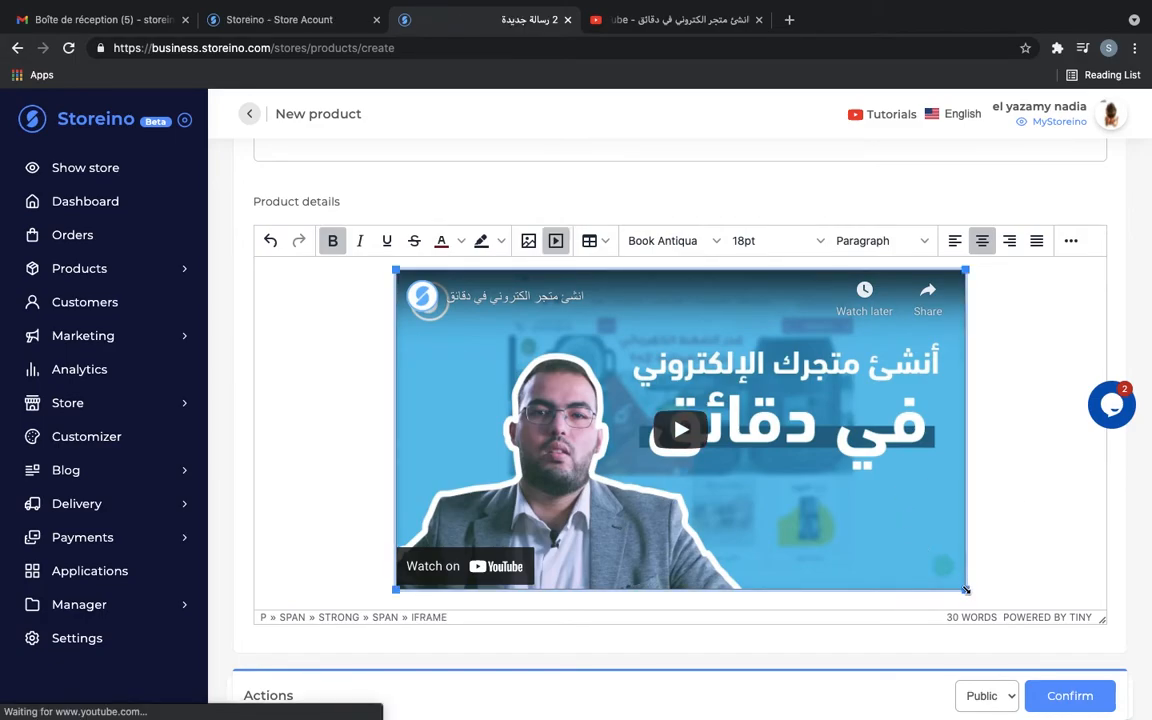
pyautogui.moveTo(966, 590)
pyautogui.mouseDown()
pyautogui.moveTo(951, 576)
pyautogui.moveTo(967, 594)
pyautogui.mouseUp()
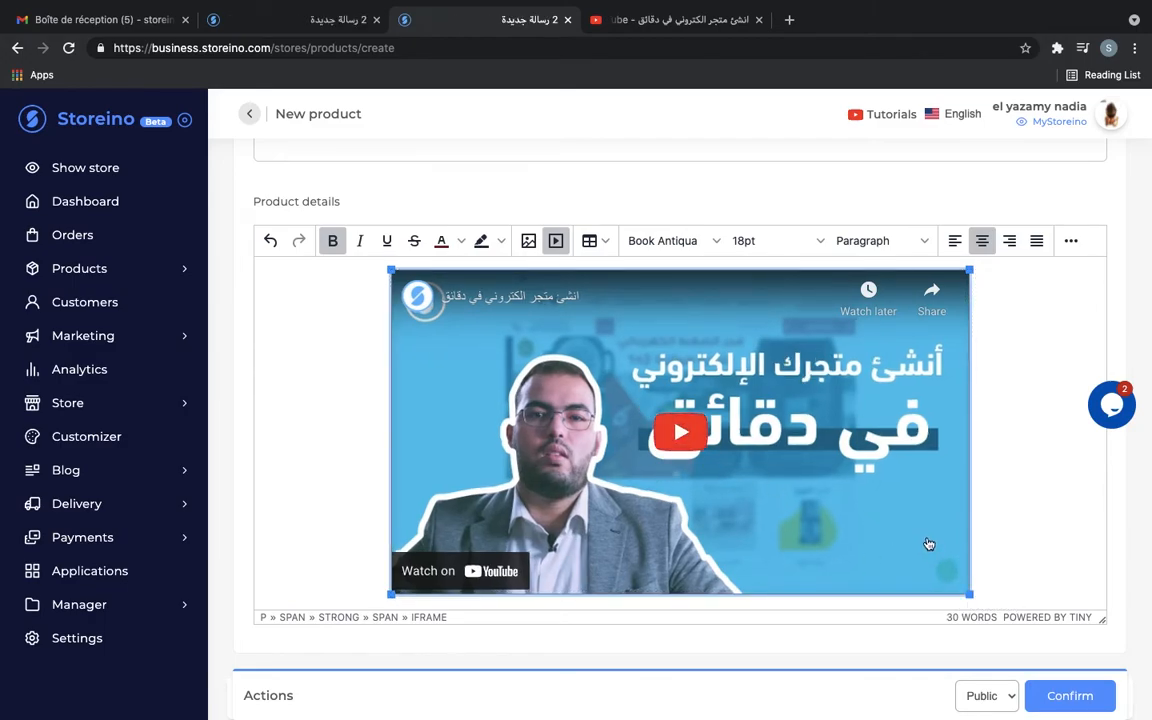
pyautogui.scroll(2, 929, 544)
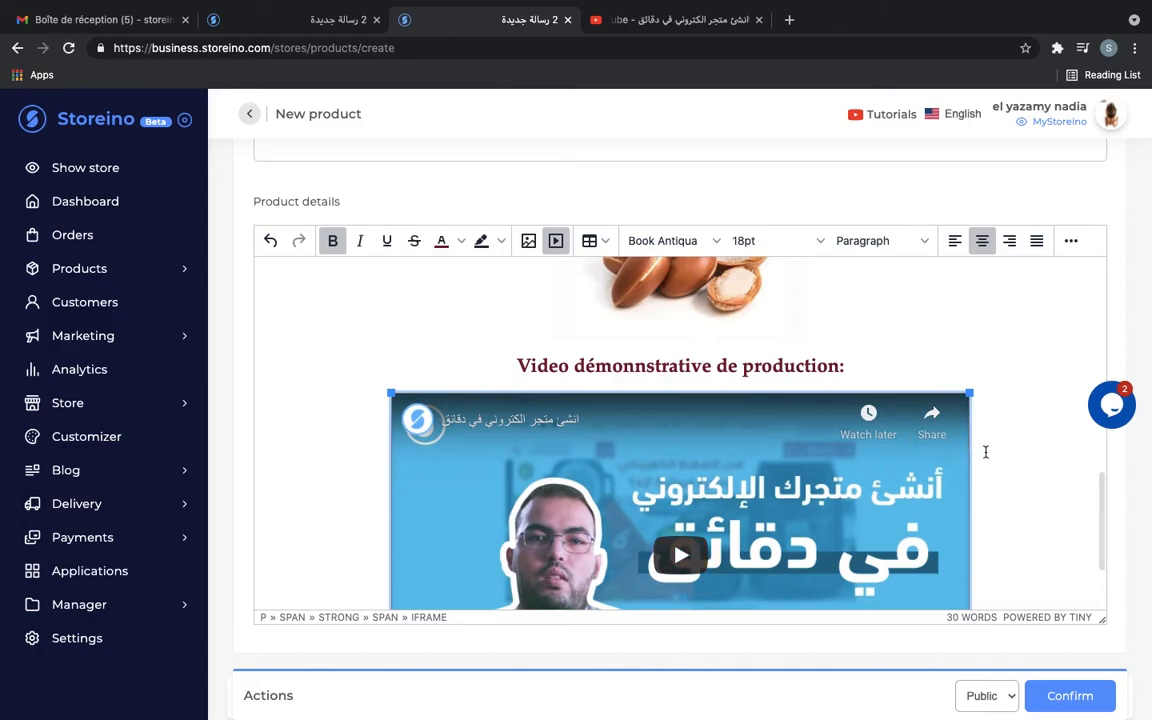
pyautogui.scroll(-2, 936, 478)
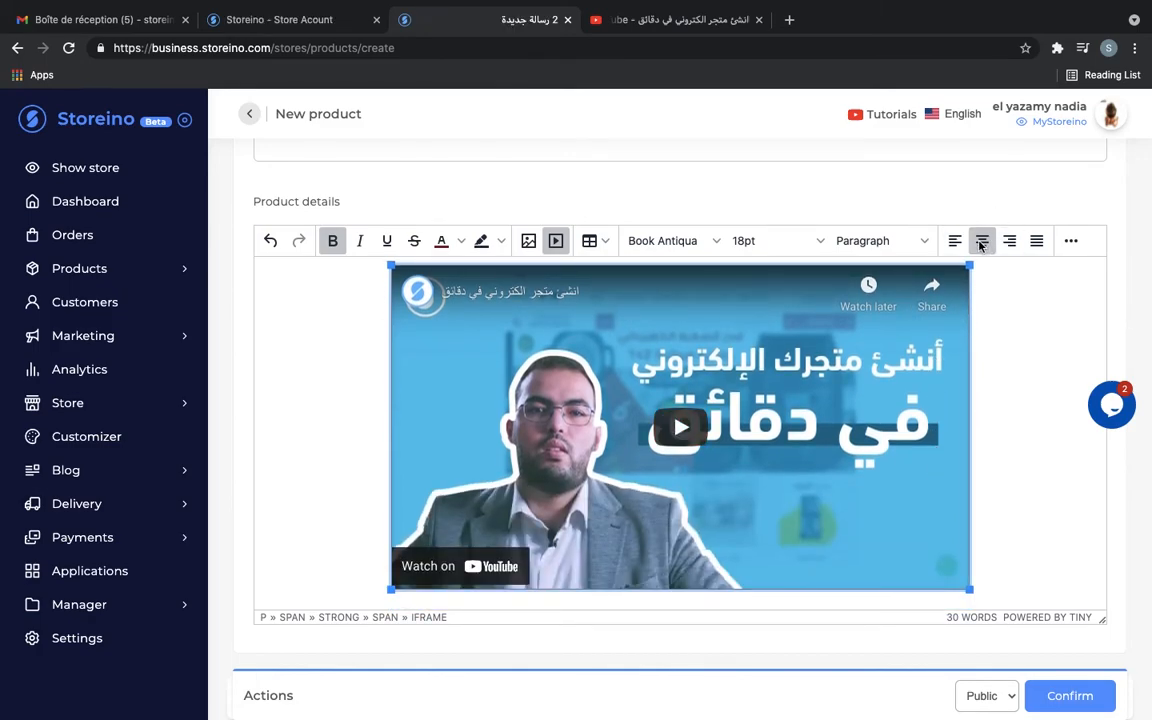
pyautogui.click(1005, 411)
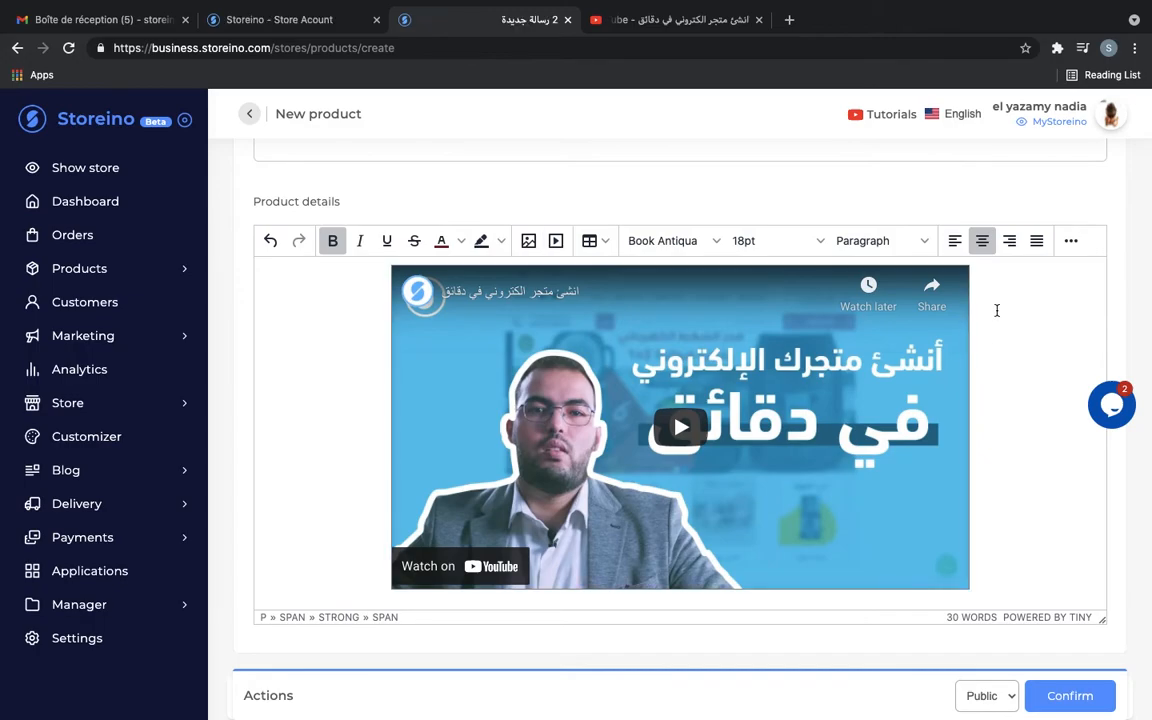
# - Review the HTML source code of the product details from start to end and save it without edits
pyautogui.scroll(-3, 950, 470)
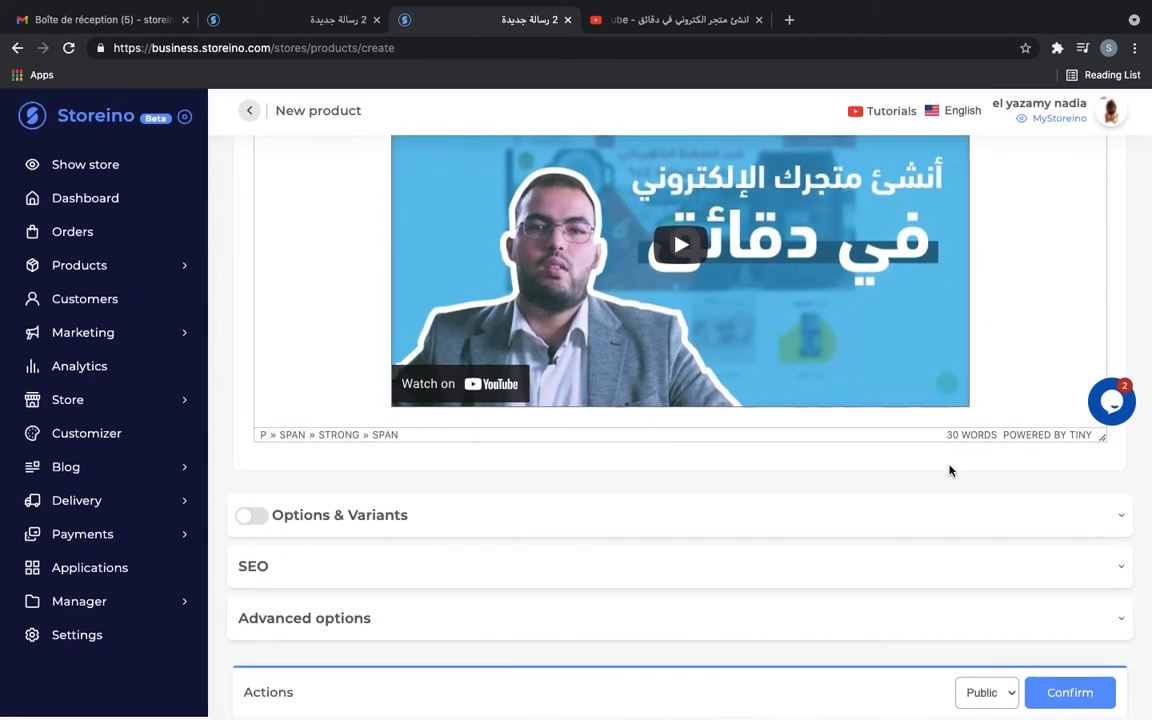
pyautogui.scroll(5, 950, 470)
pyautogui.scroll(-3, 950, 470)
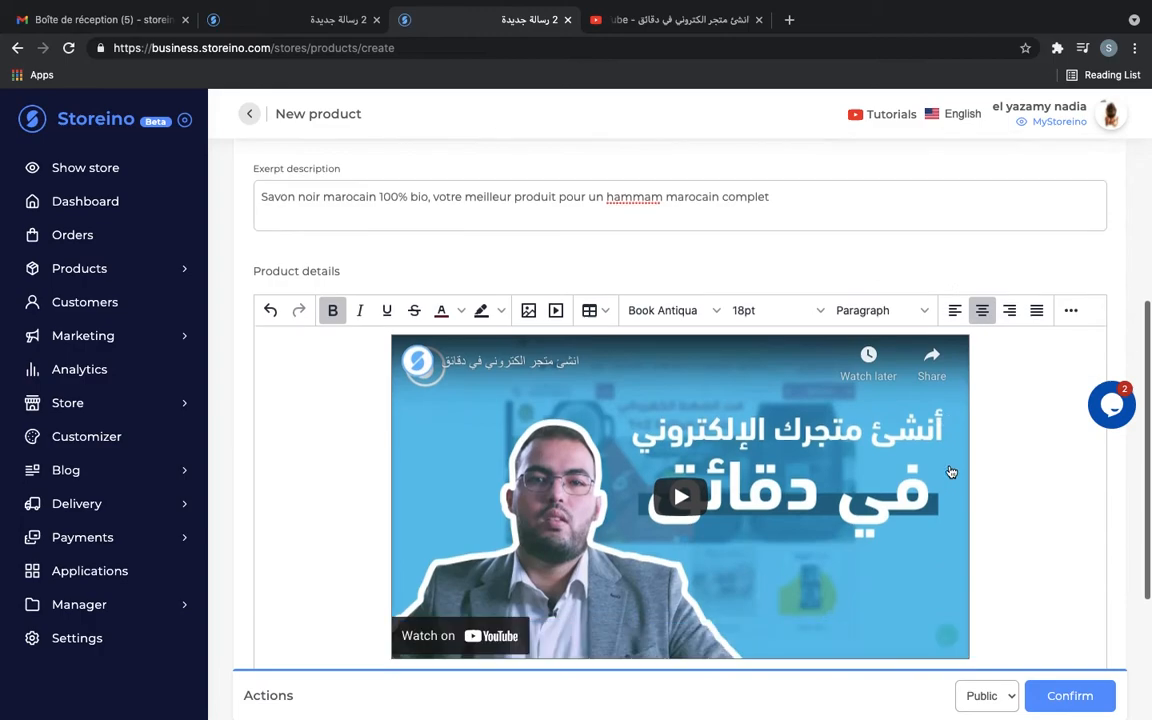
pyautogui.scroll(-2, 950, 470)
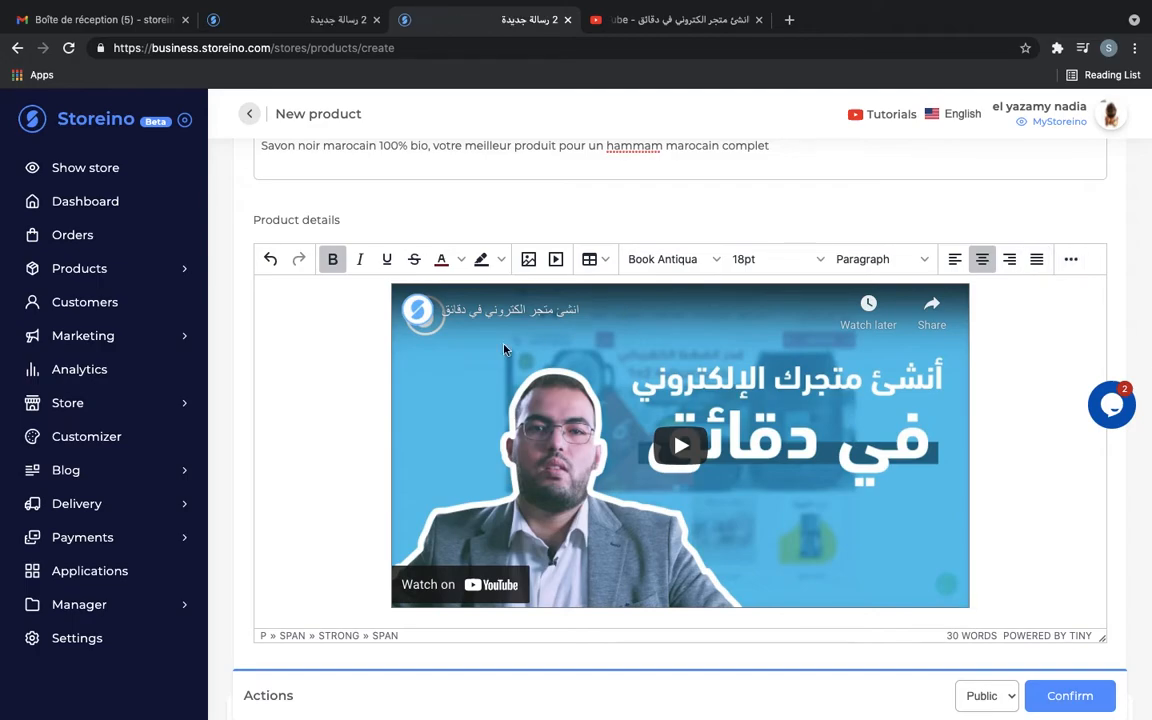
pyautogui.click(1071, 260)
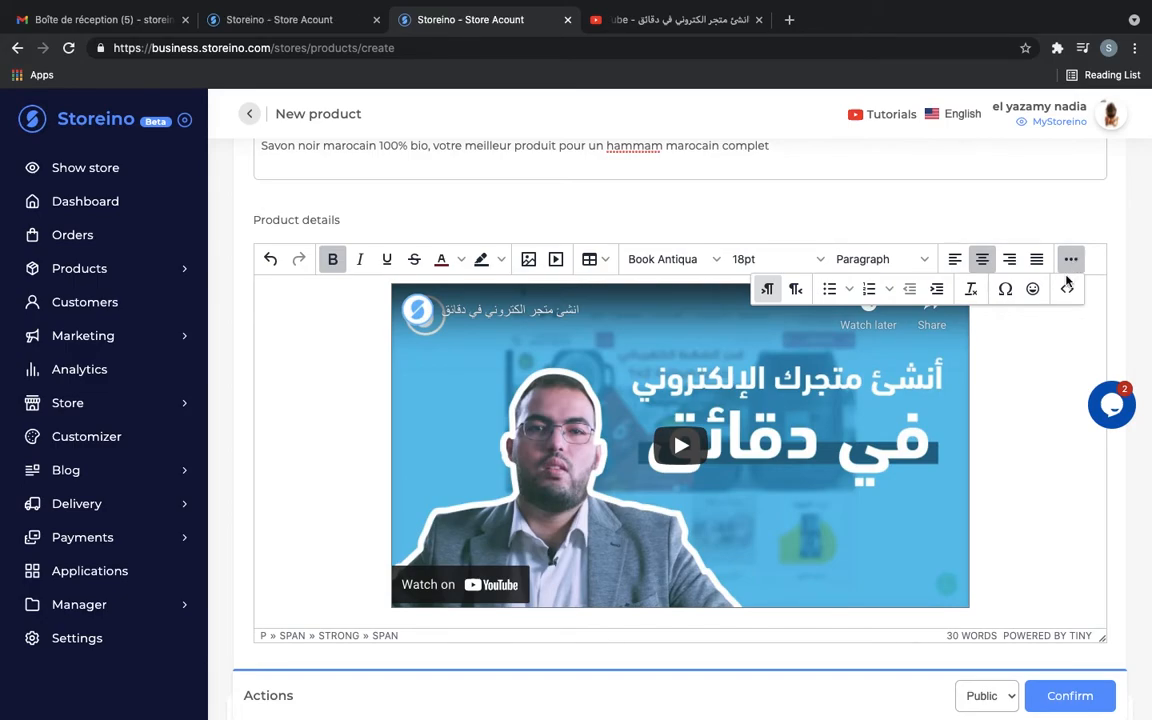
pyautogui.click(1067, 290)
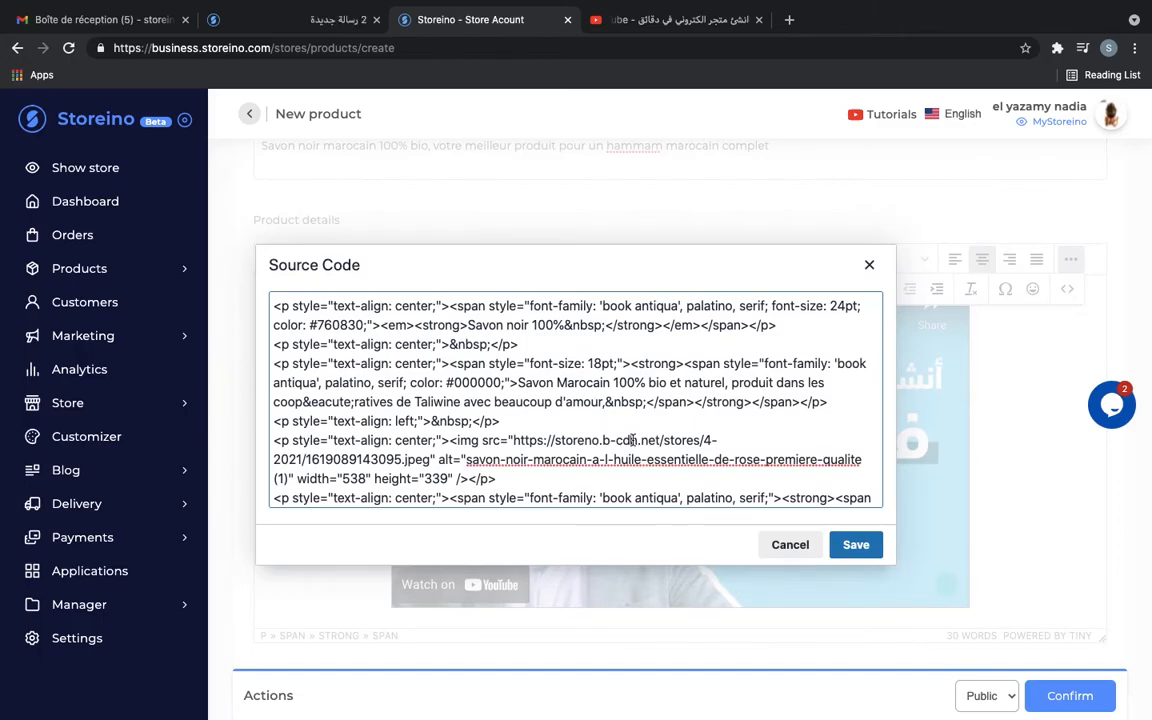
pyautogui.scroll(-5, 640, 395)
pyautogui.scroll(5, 640, 395)
pyautogui.scroll(-5, 640, 395)
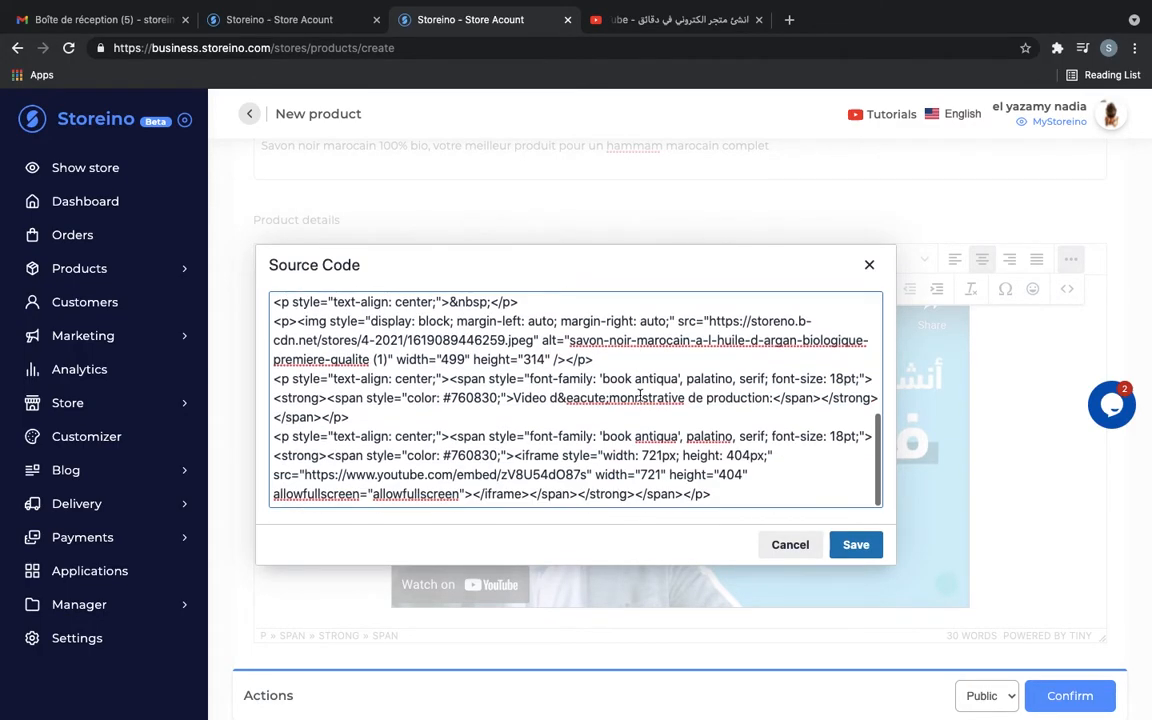
pyautogui.scroll(5, 640, 395)
pyautogui.scroll(-5, 640, 395)
pyautogui.scroll(4, 723, 416)
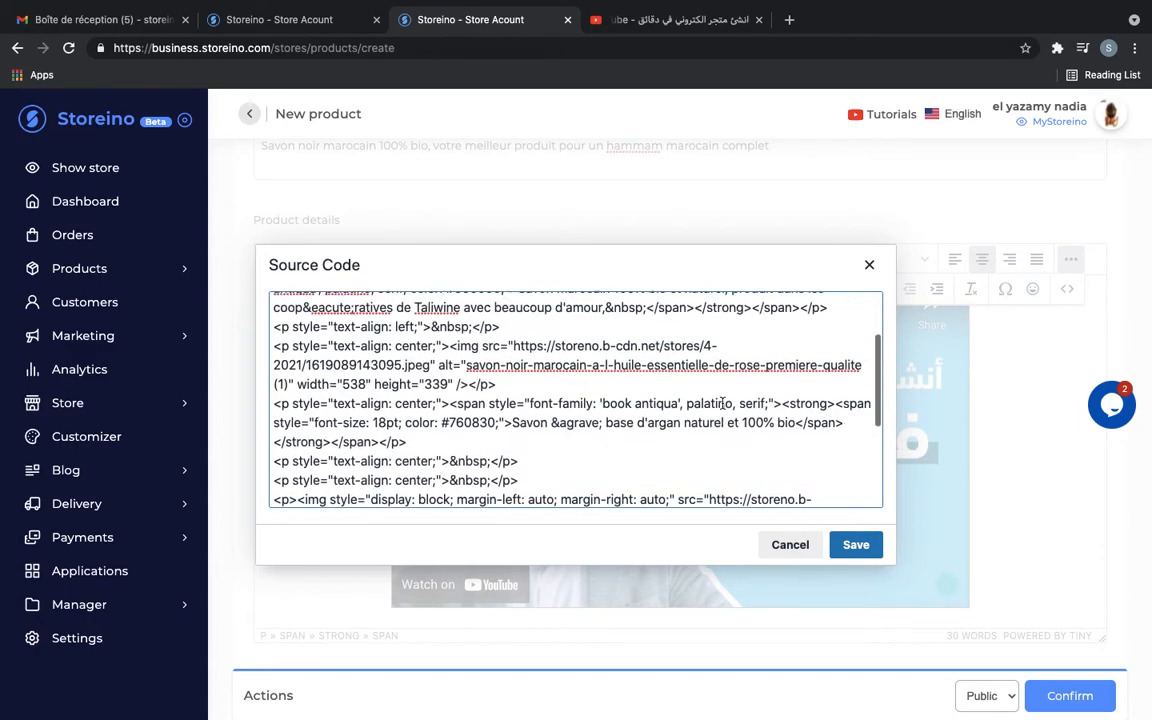
pyautogui.scroll(-4, 723, 416)
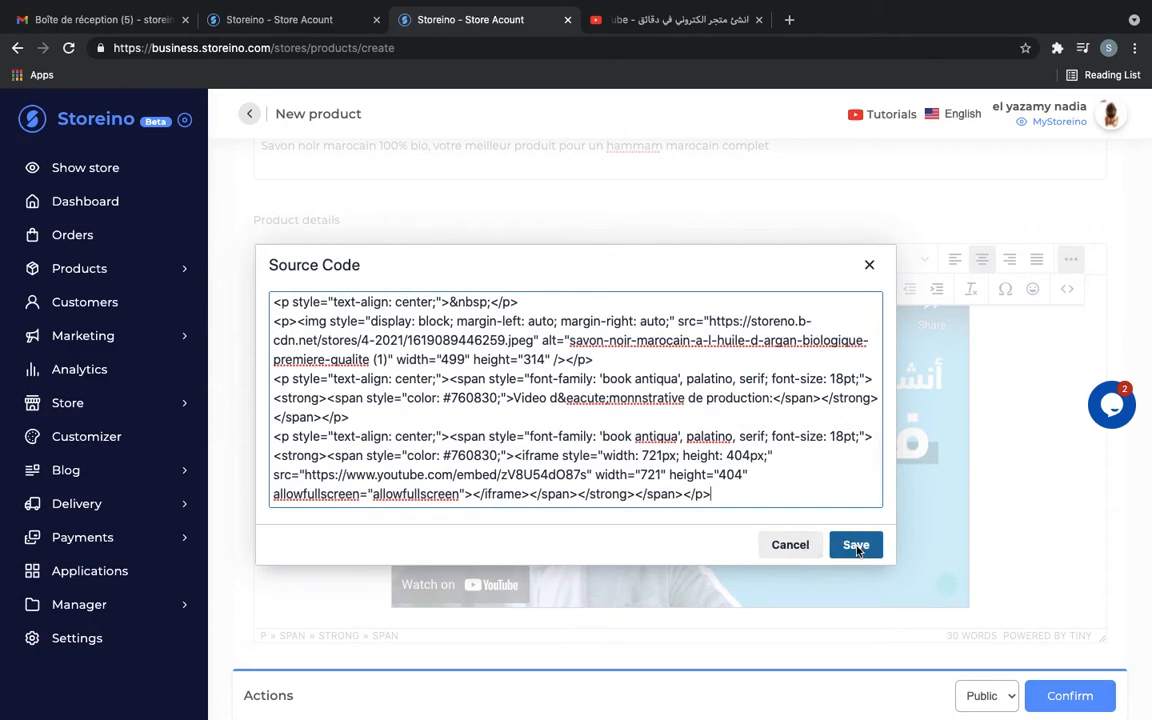
pyautogui.click(856, 545)
# - Look over the product details from the title through both soap photos to the embedded video
pyautogui.scroll(-3, 856, 550)
pyautogui.scroll(2, 1046, 311)
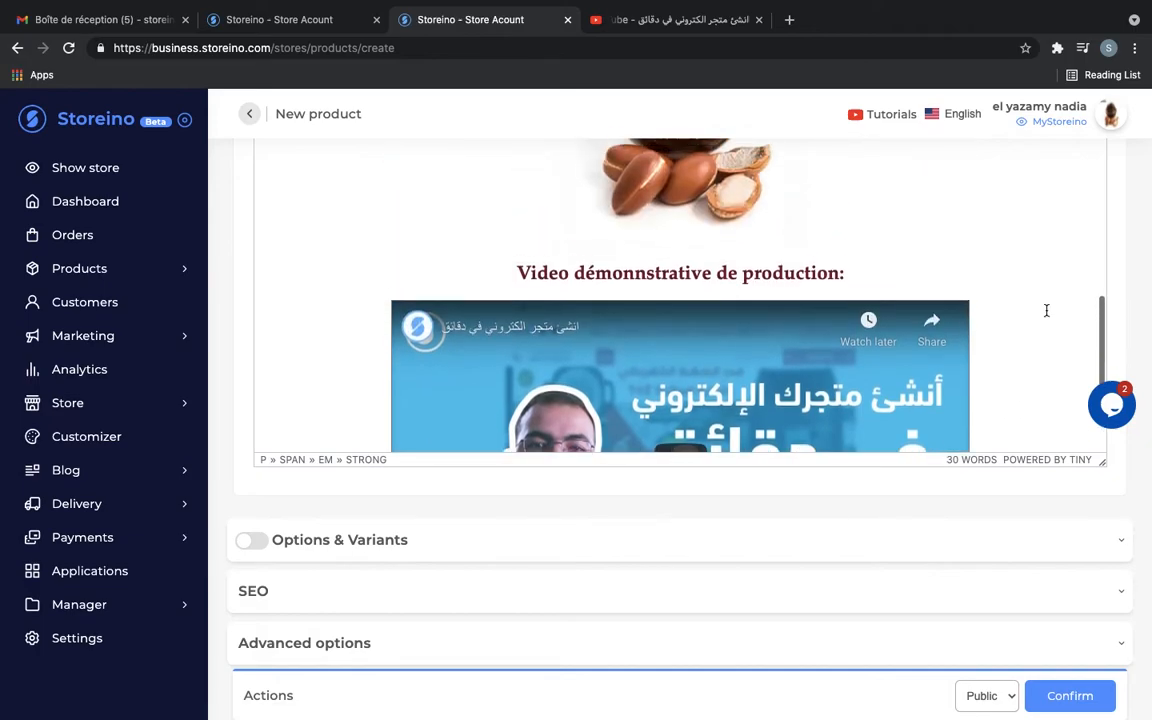
pyautogui.scroll(-2, 1046, 311)
pyautogui.scroll(10, 1046, 311)
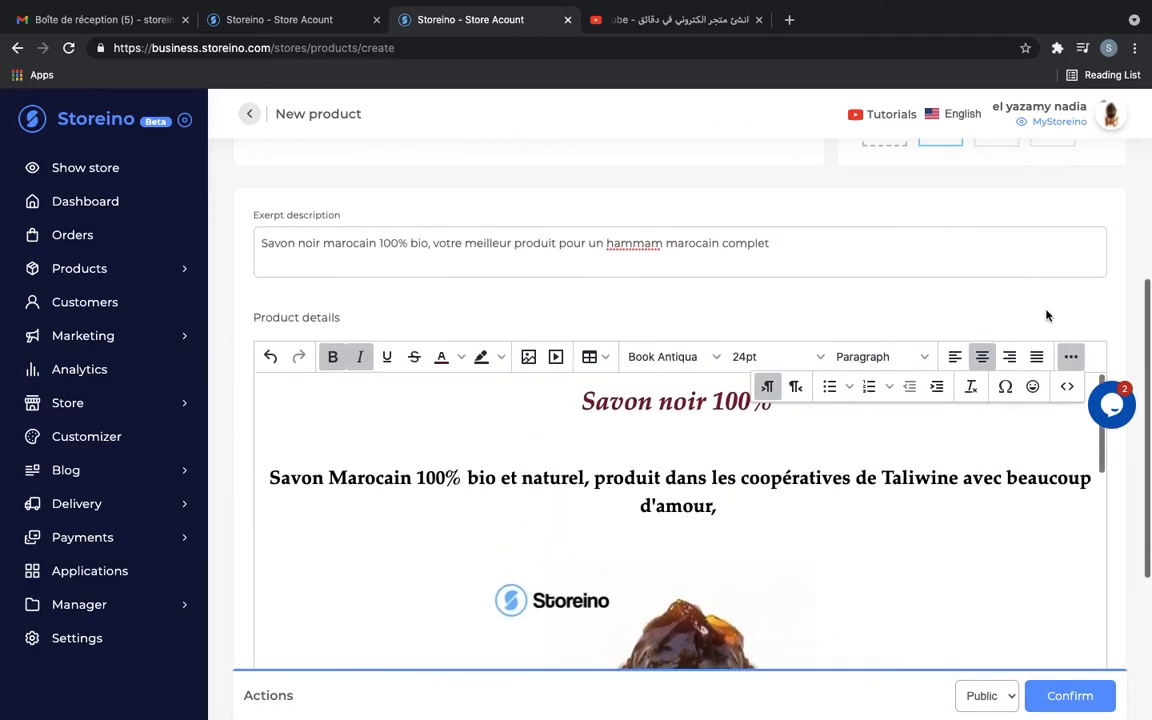
pyautogui.scroll(-2, 1046, 316)
pyautogui.scroll(-3, 918, 360)
pyautogui.scroll(3, 918, 360)
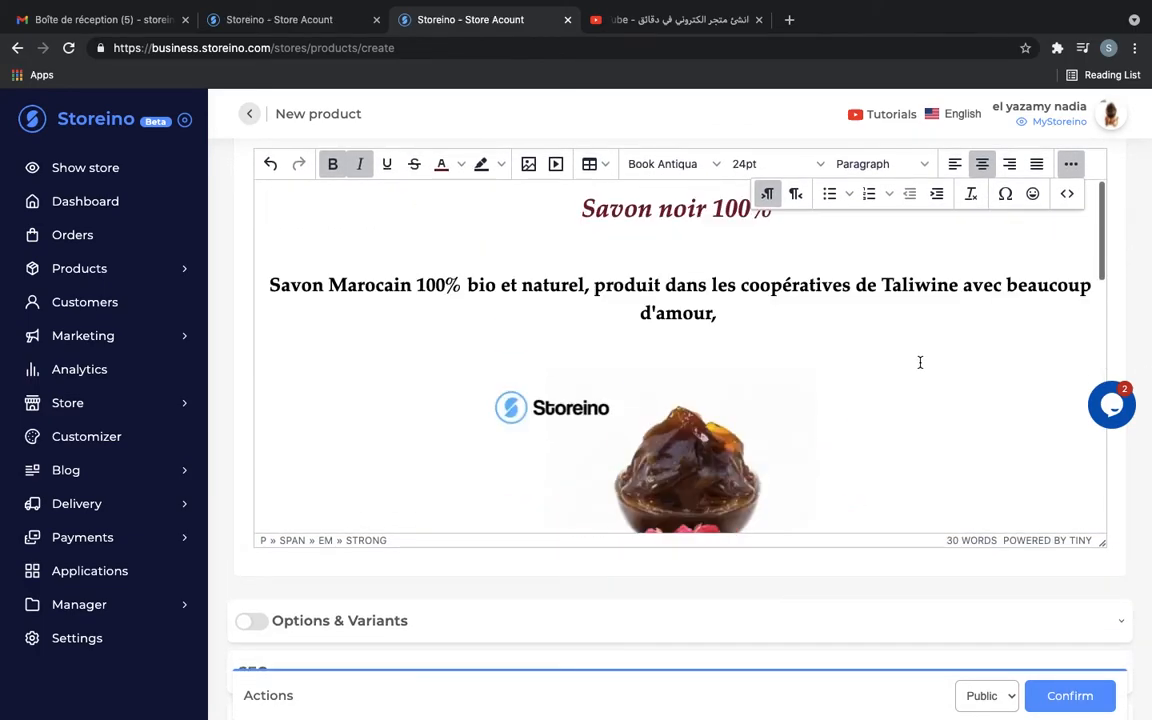
pyautogui.scroll(-2, 694, 301)
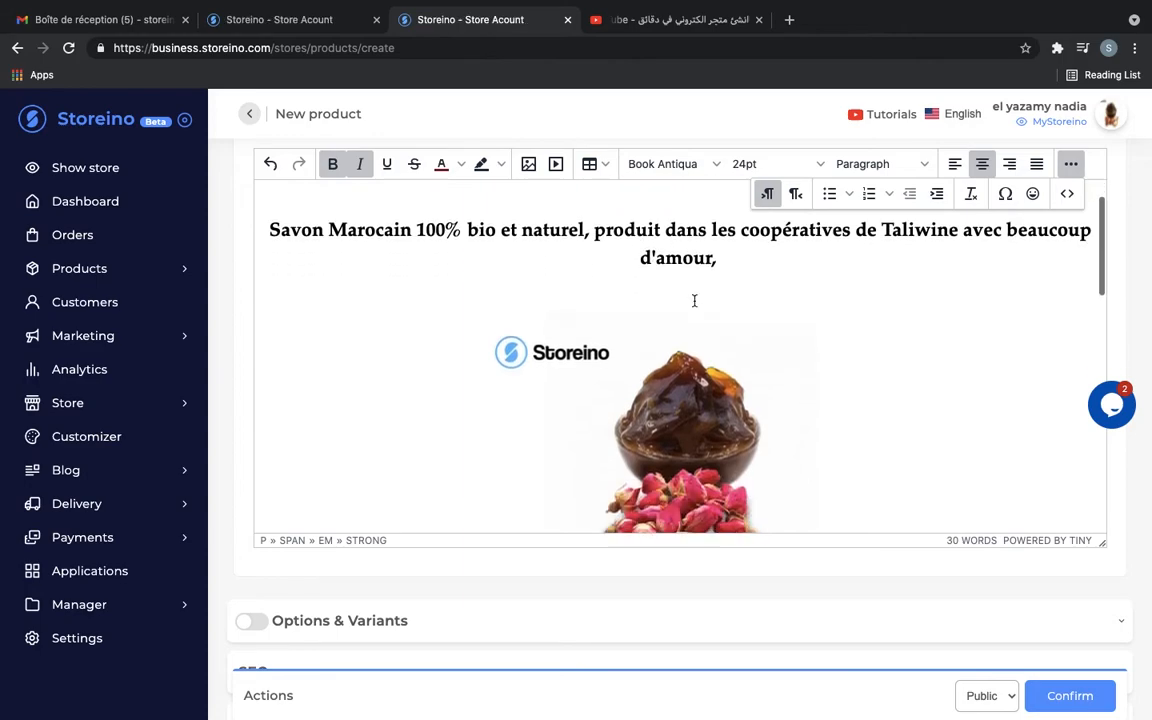
pyautogui.scroll(-10, 658, 430)
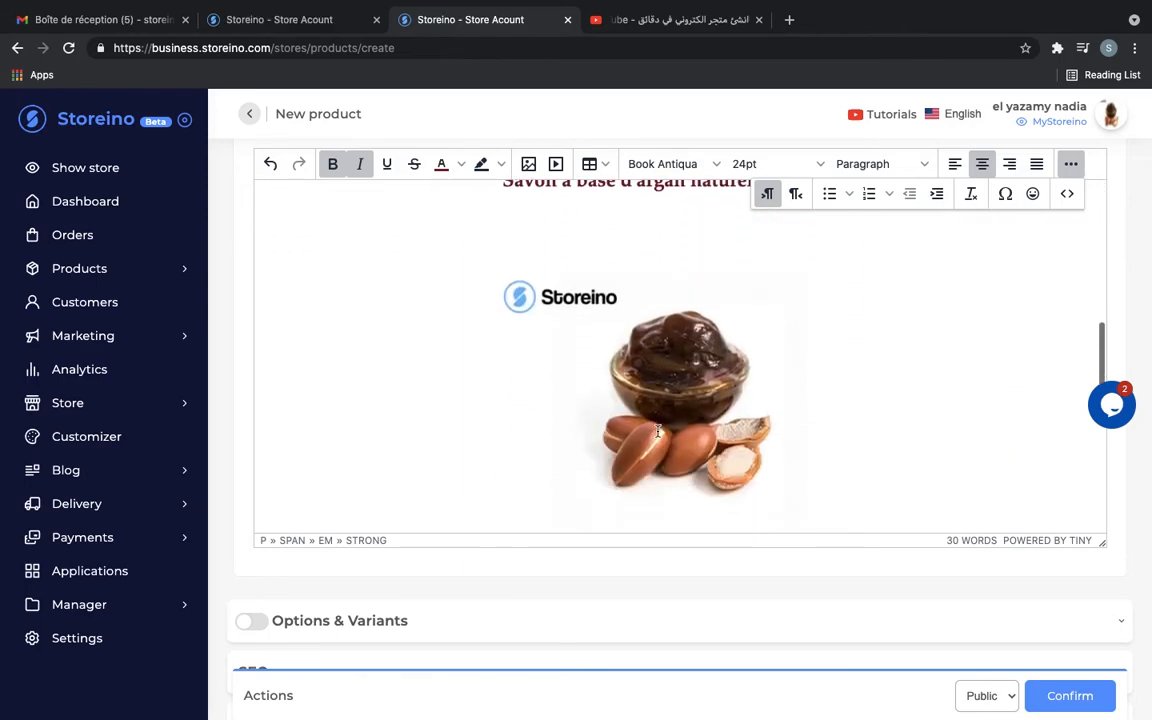
pyautogui.scroll(-1, 651, 447)
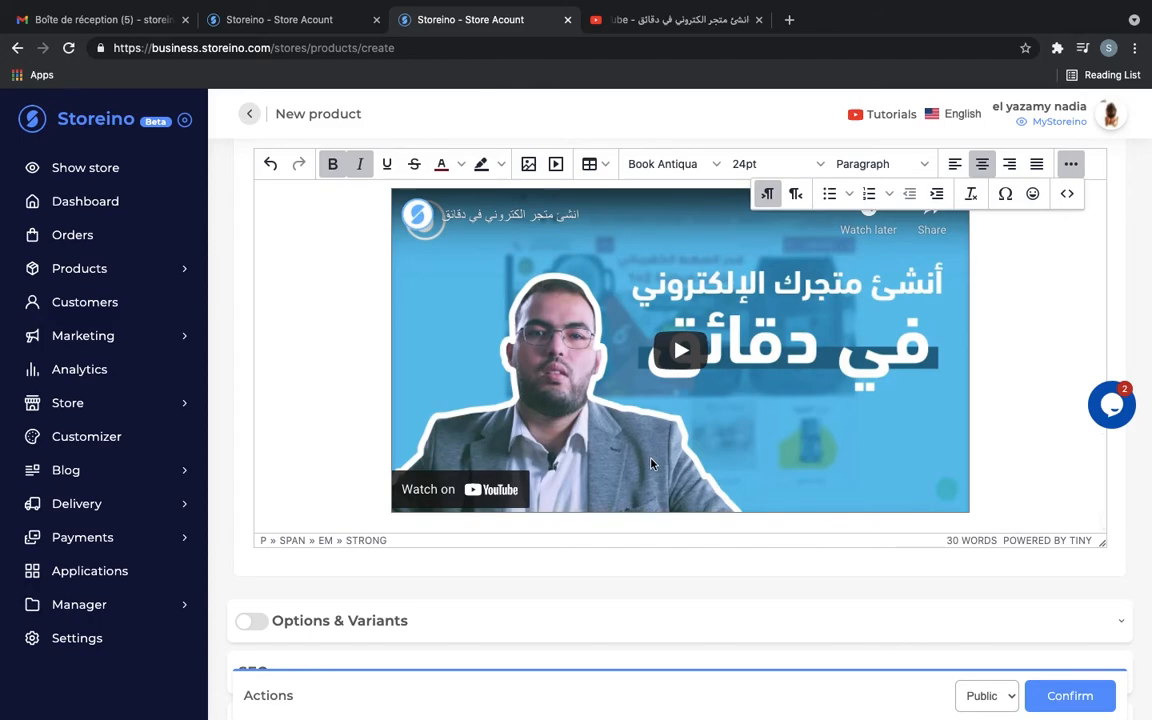
# - Turn on Options & Variants for the product and add a new option named Composantes
pyautogui.scroll(-2, 648, 445)
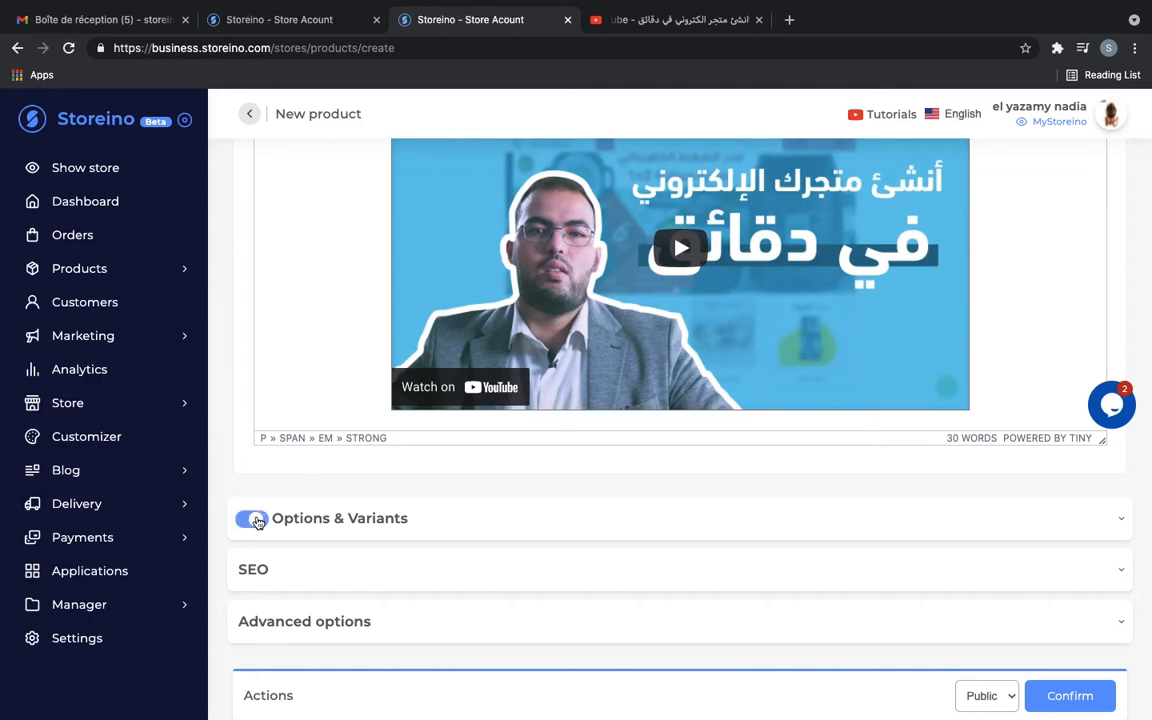
pyautogui.click(332, 532)
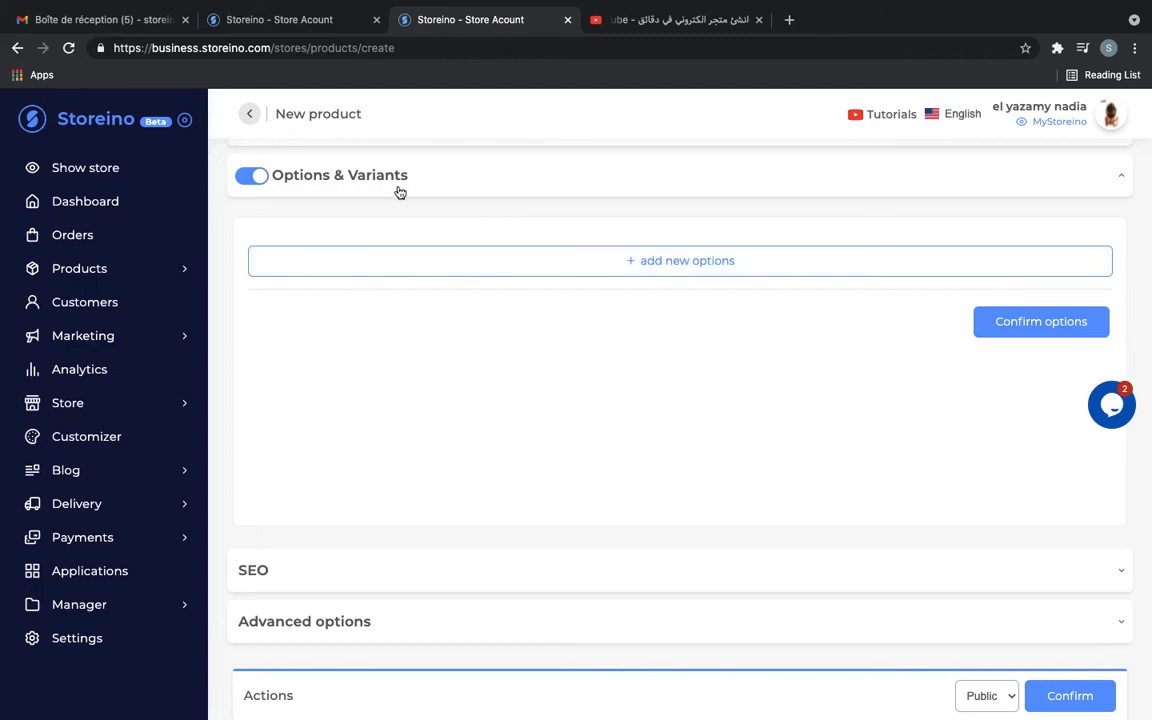
pyautogui.click(627, 259)
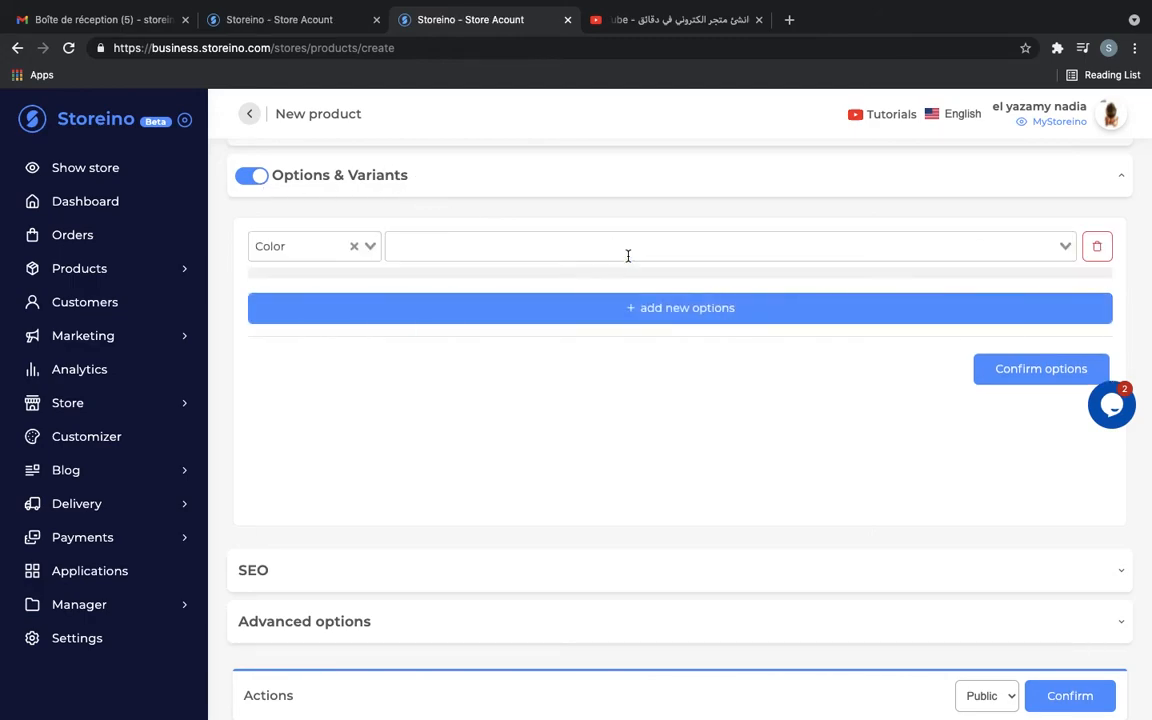
pyautogui.click(369, 247)
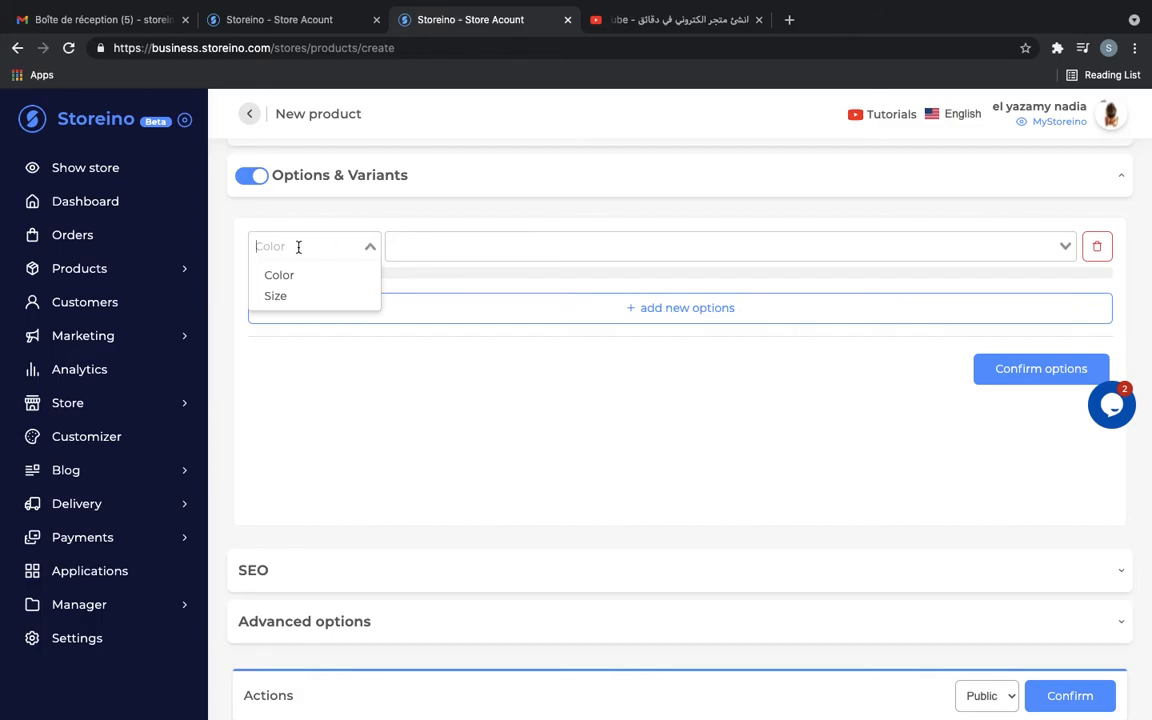
pyautogui.write('S')
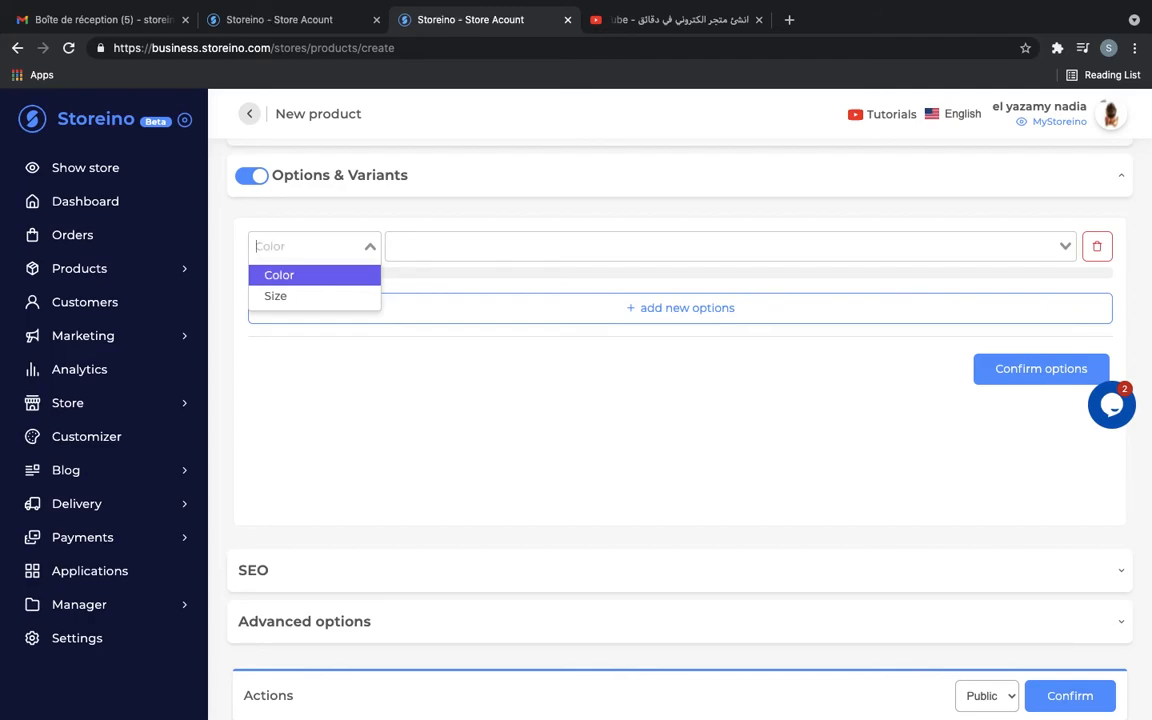
pyautogui.write('Composan')
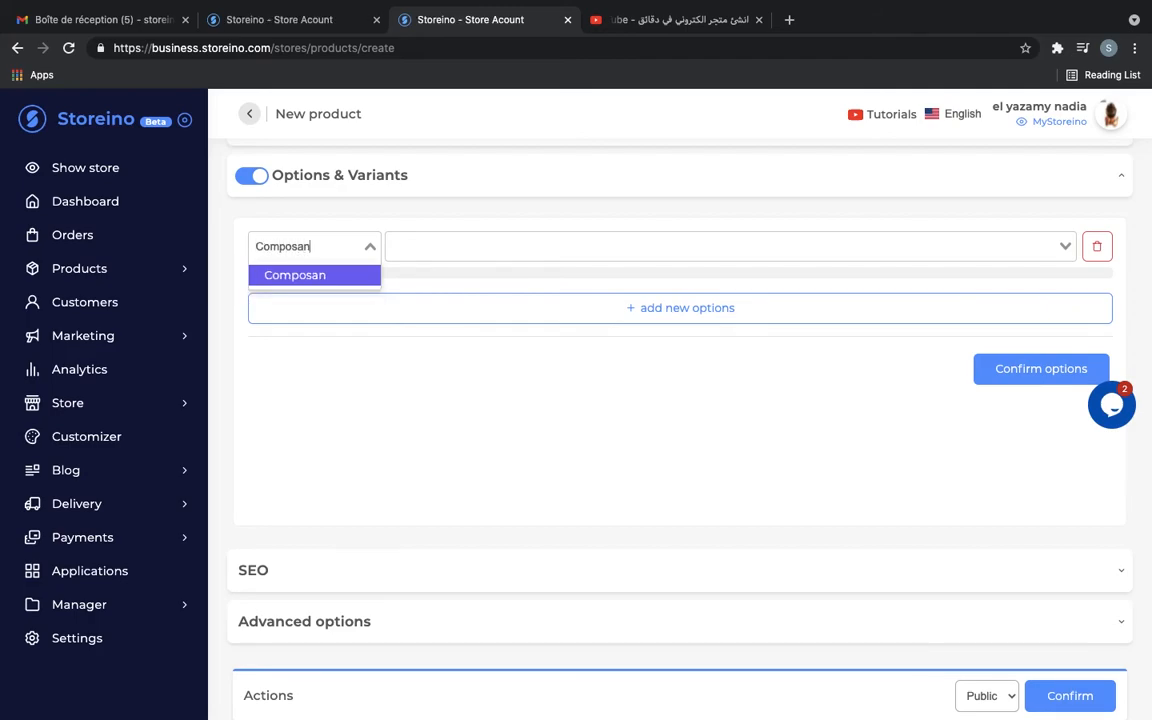
pyautogui.write('tes')
pyautogui.press('Return')
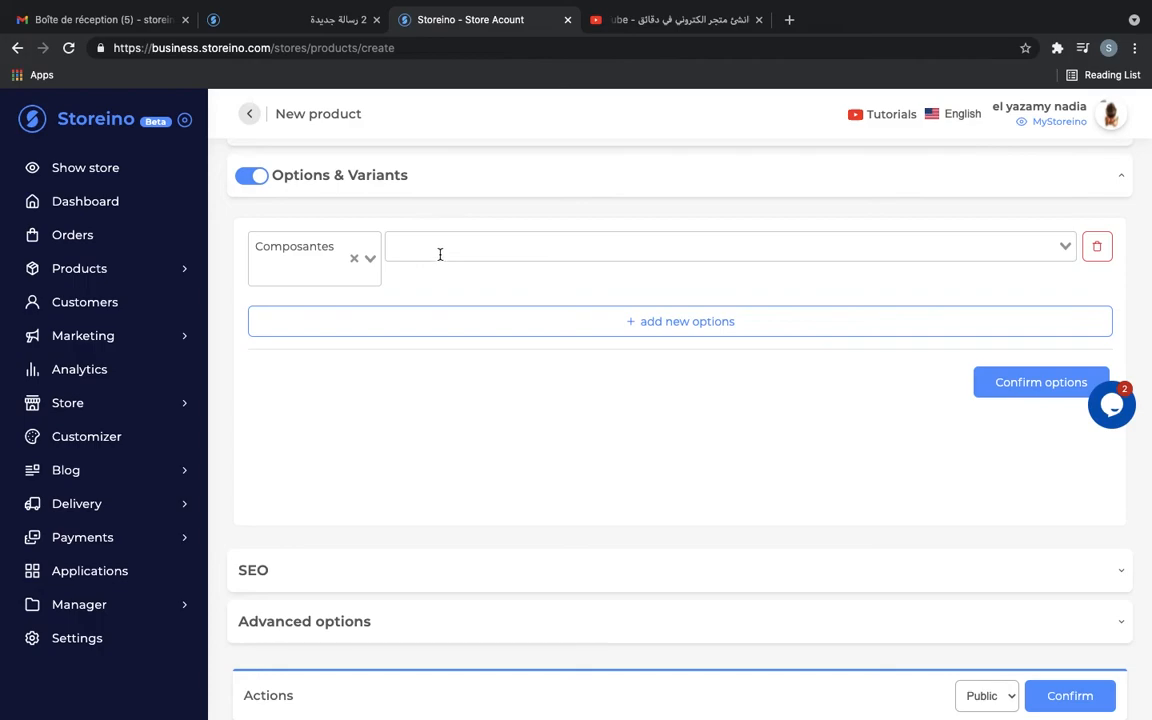
# - Give the Composantes option the values Argan, Rose and Citron, and confirm the options to generate the variants
pyautogui.click(440, 254)
pyautogui.write('Argan')
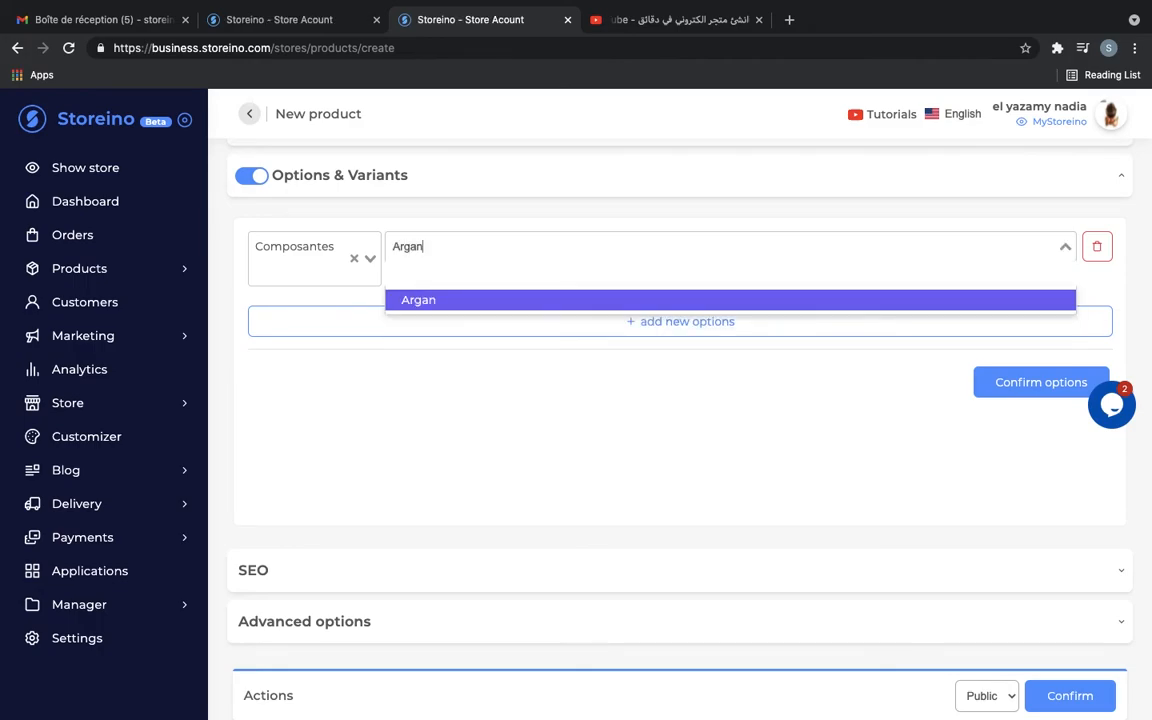
pyautogui.press('Return')
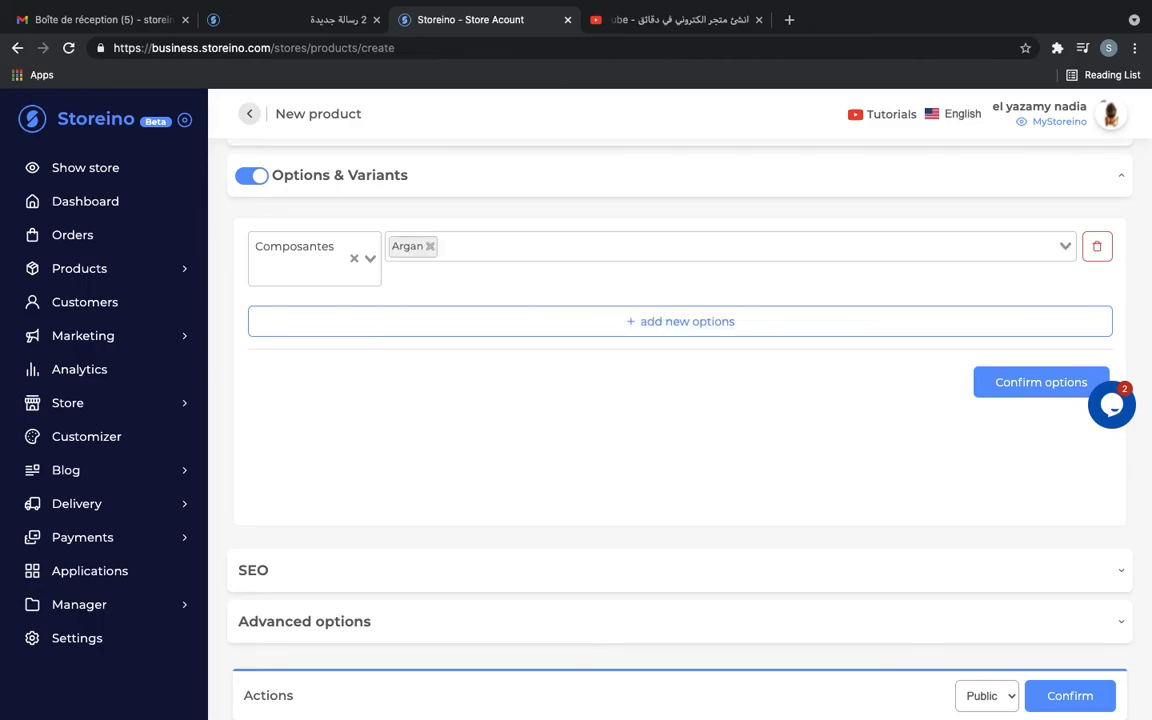
pyautogui.click(491, 247)
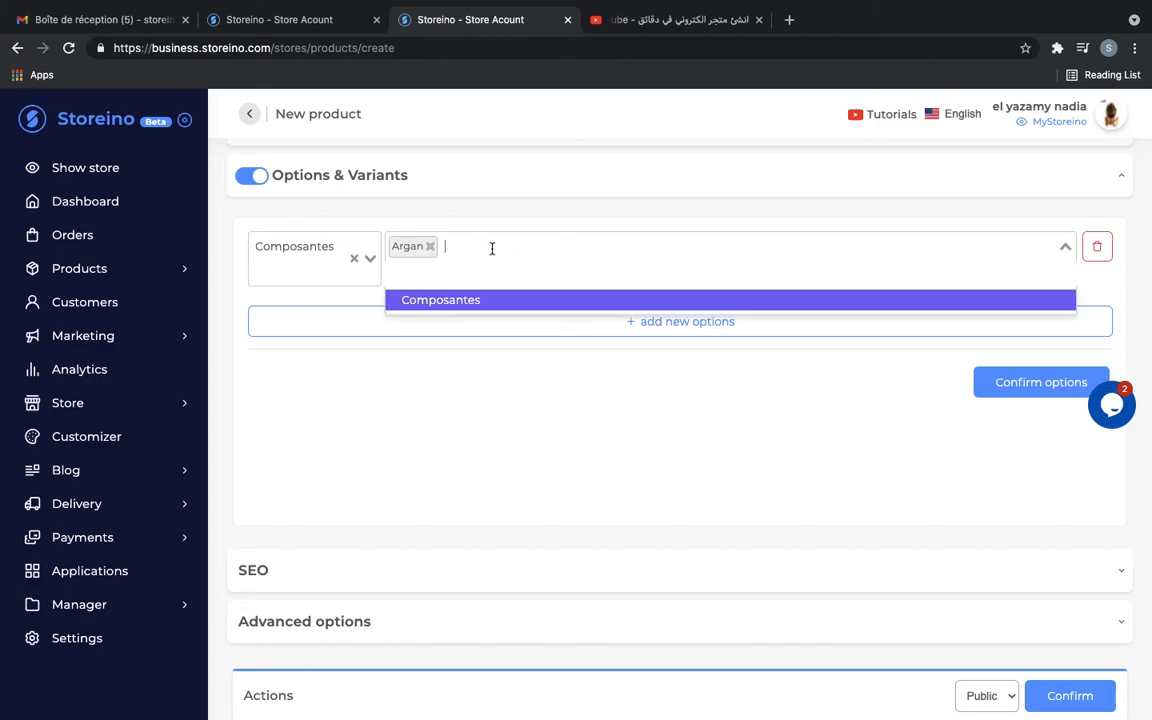
pyautogui.write('Rose')
pyautogui.press('Return')
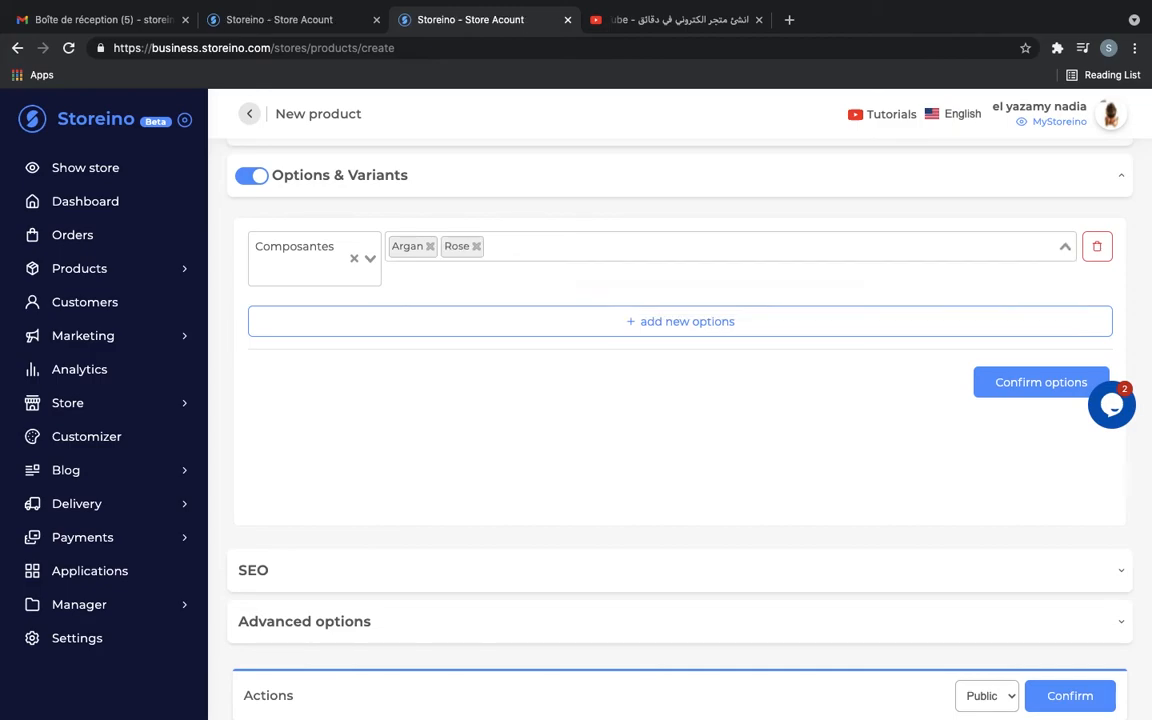
pyautogui.click(549, 247)
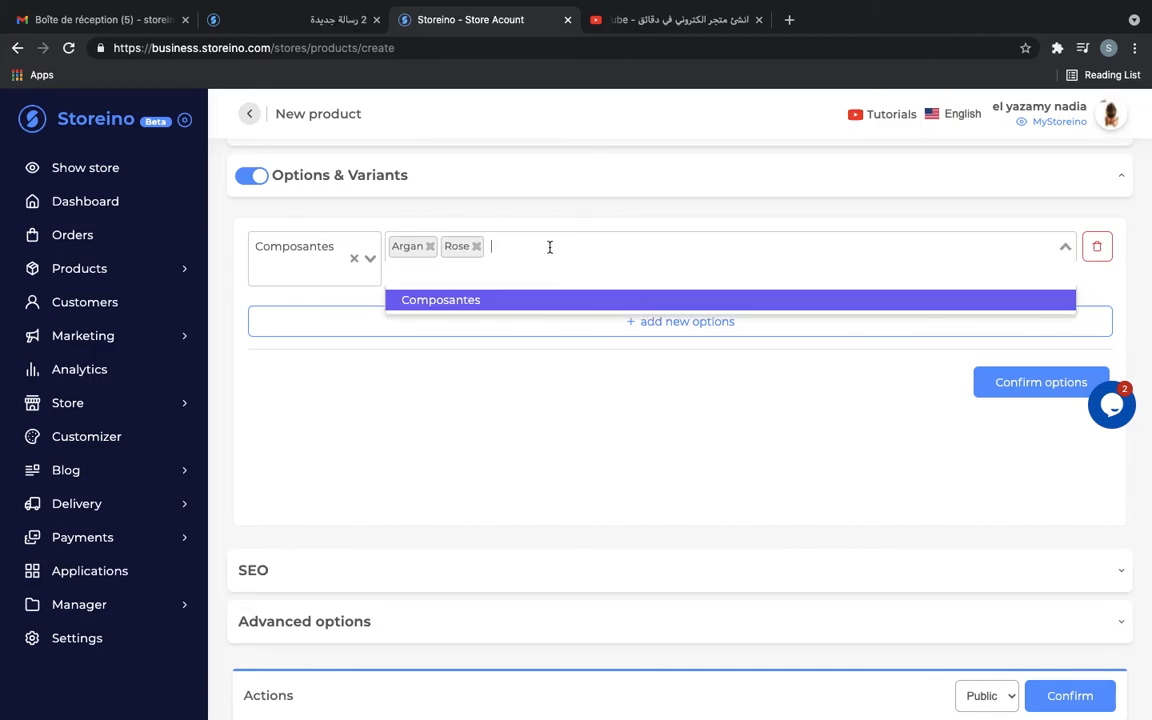
pyautogui.write('Citron')
pyautogui.press('Return')
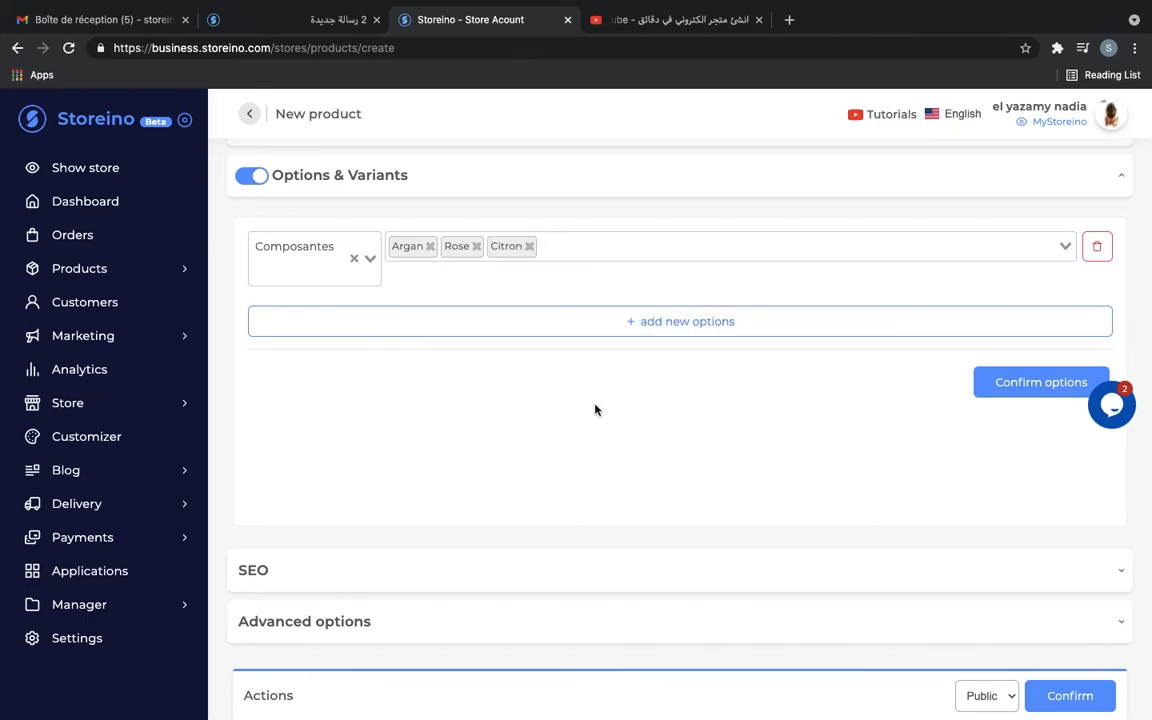
pyautogui.click(1005, 390)
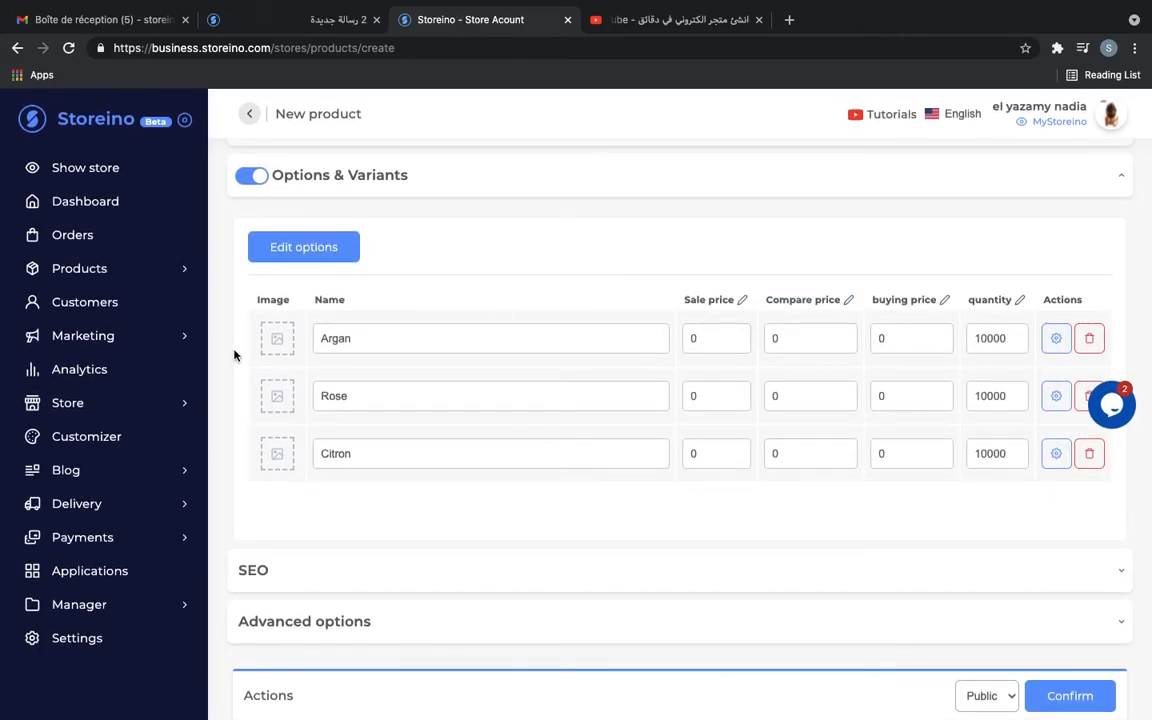
# - Assign the matching library photos to the variants: argan nuts for Argan, rosebuds for Rose and lemons for Citron
pyautogui.click(278, 339)
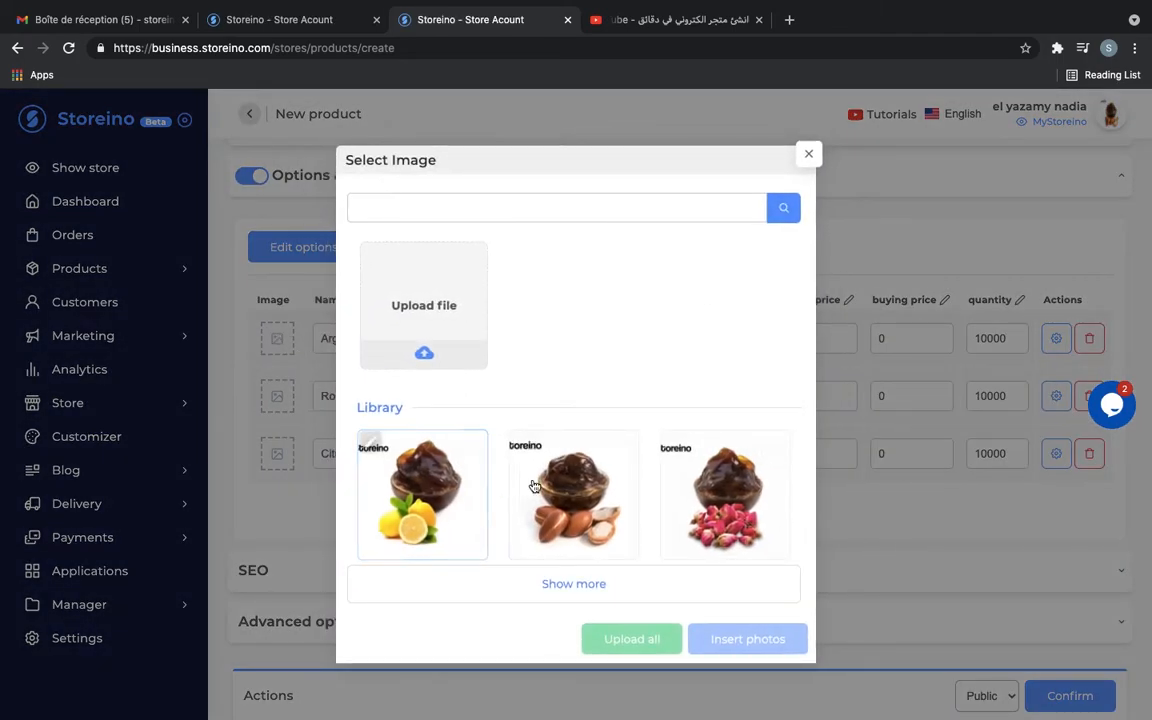
pyautogui.click(585, 505)
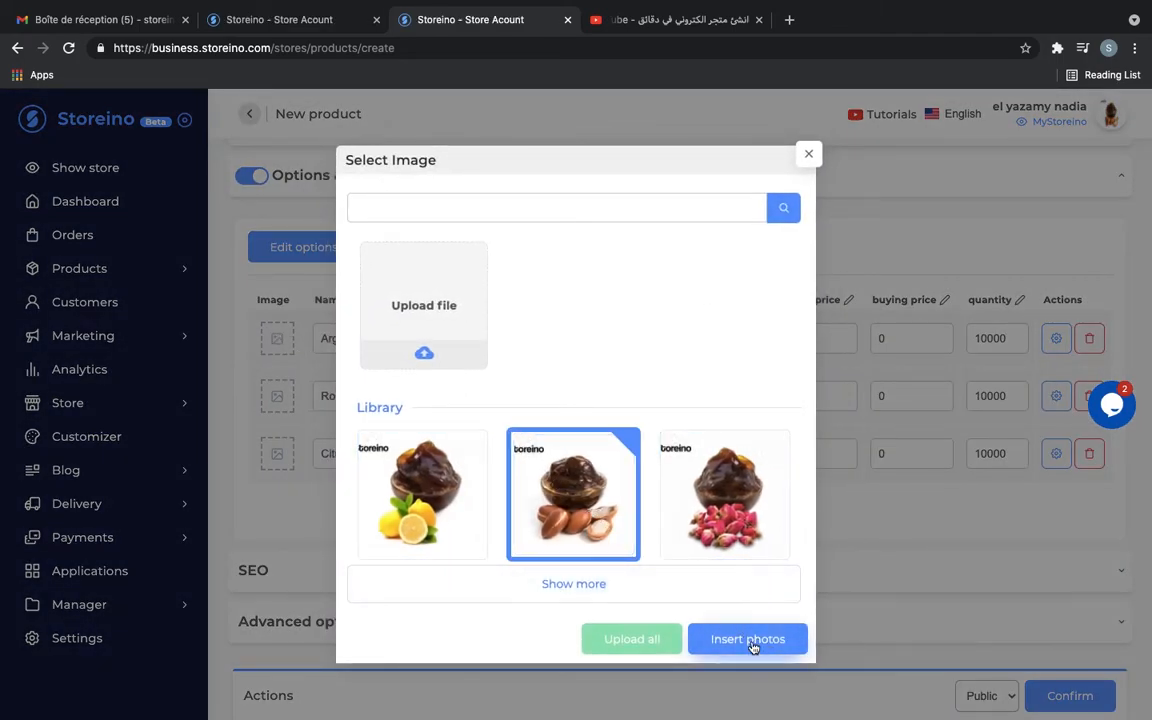
pyautogui.click(751, 648)
pyautogui.click(276, 397)
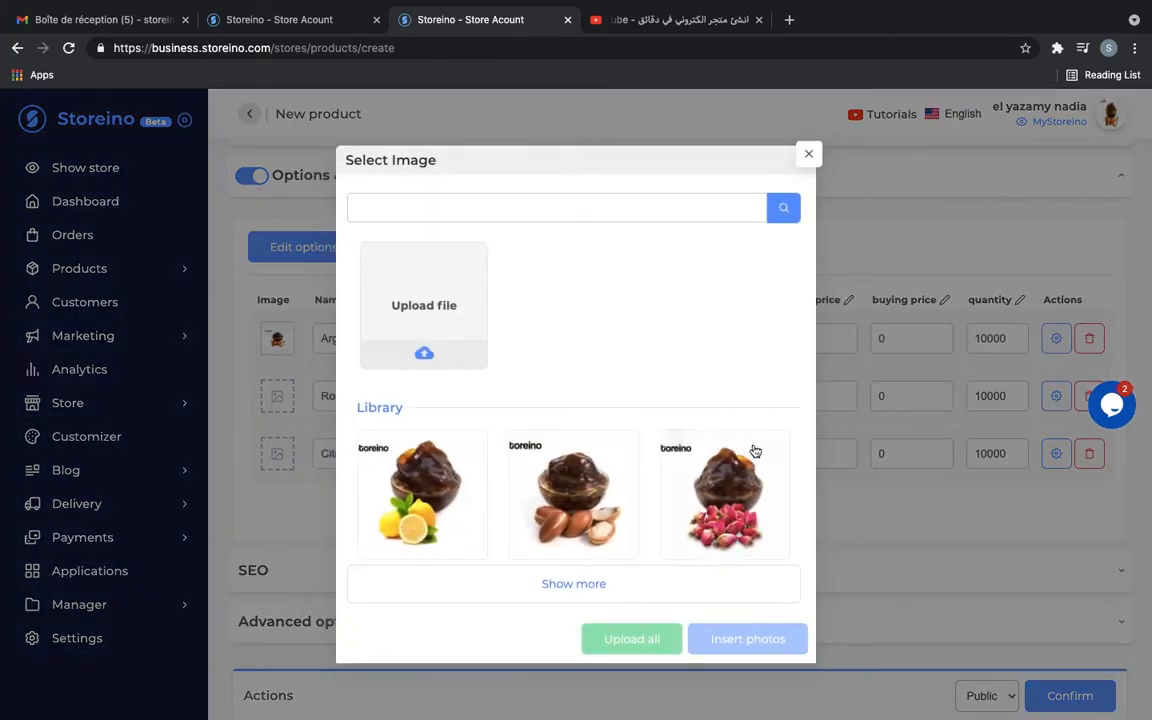
pyautogui.click(752, 452)
pyautogui.click(752, 642)
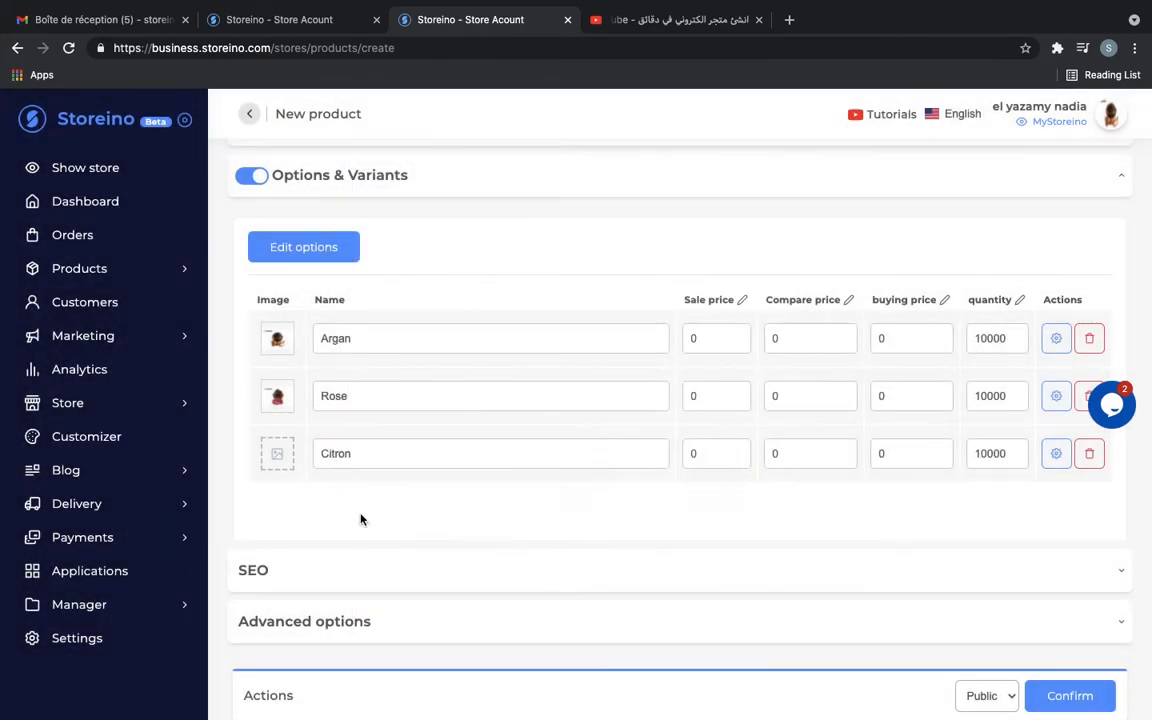
pyautogui.click(277, 454)
pyautogui.click(446, 495)
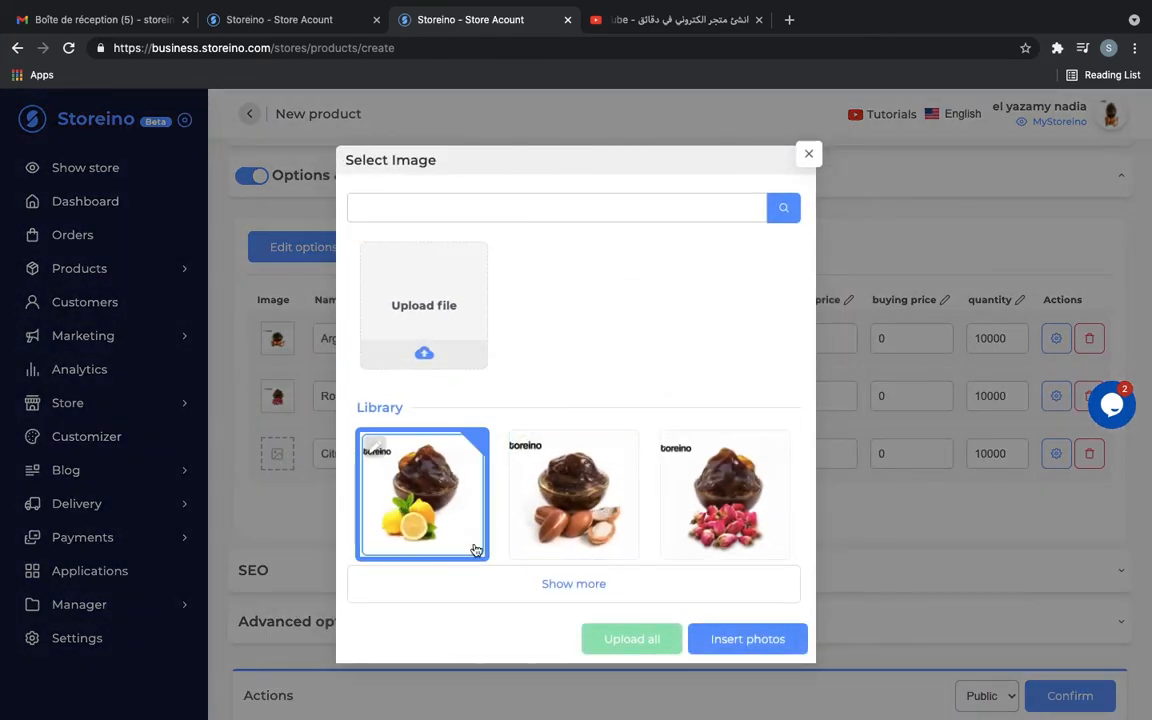
pyautogui.click(740, 650)
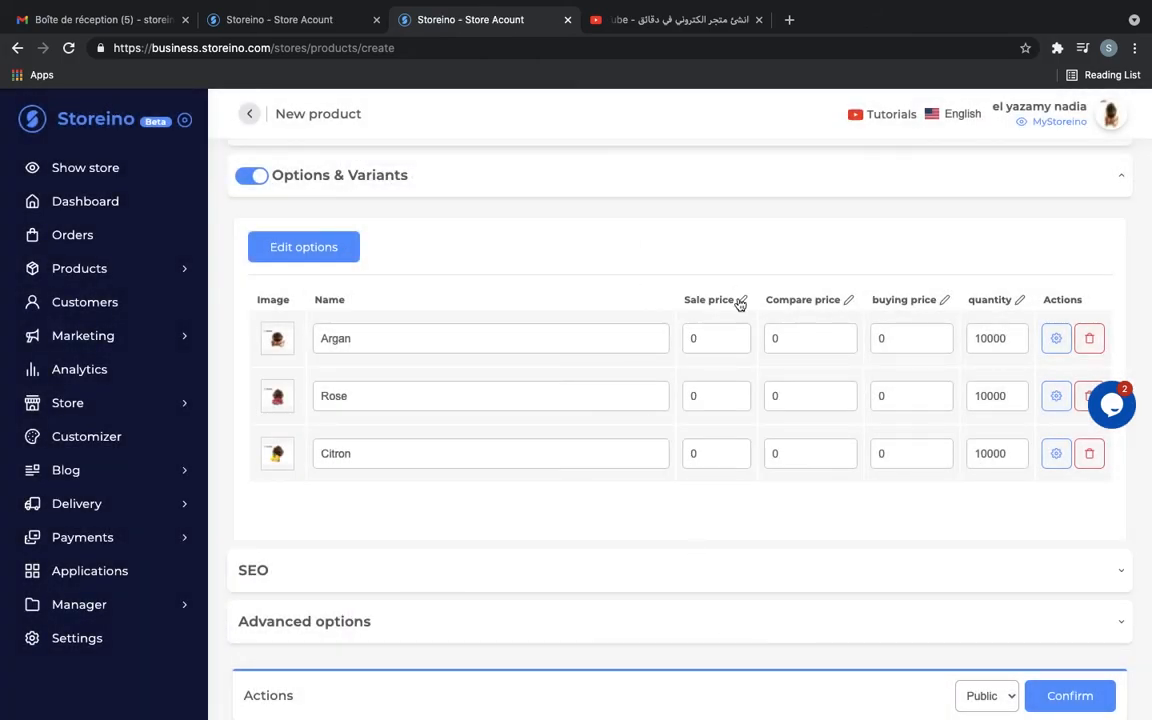
# - Rename the three variants as "Savon à base d'argan", "savon à base de roses" and "Savon à base de citron"
pyautogui.click(704, 345)
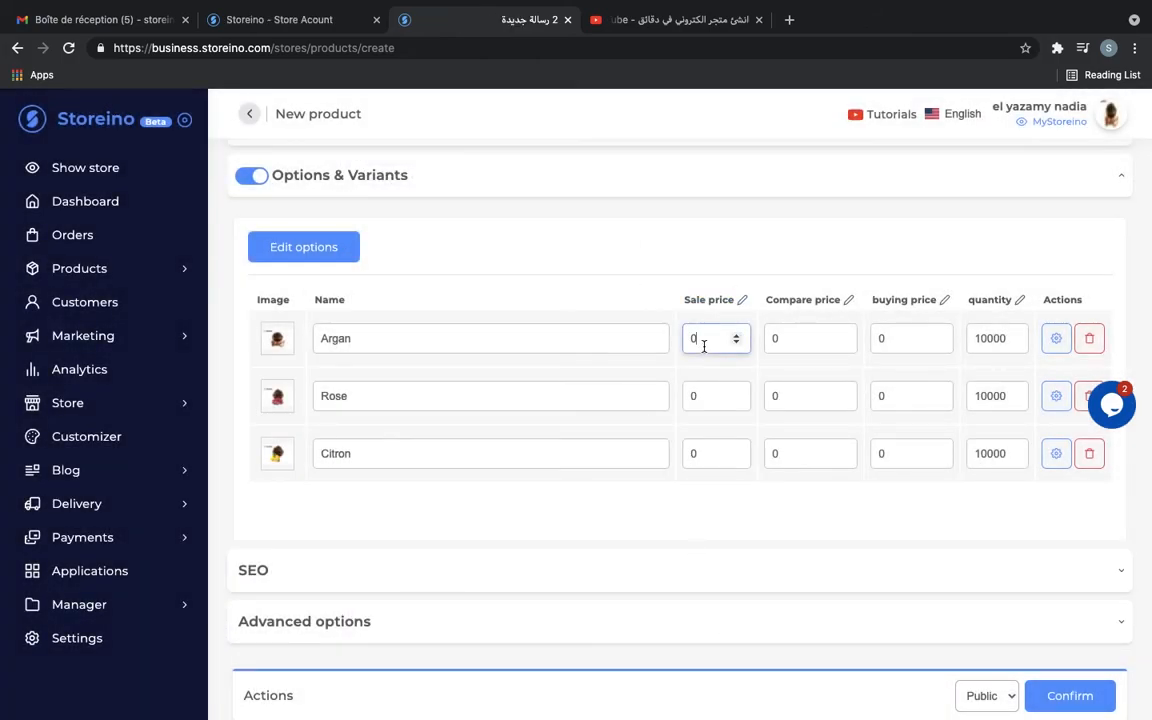
pyautogui.doubleClick(525, 342)
pyautogui.write('S')
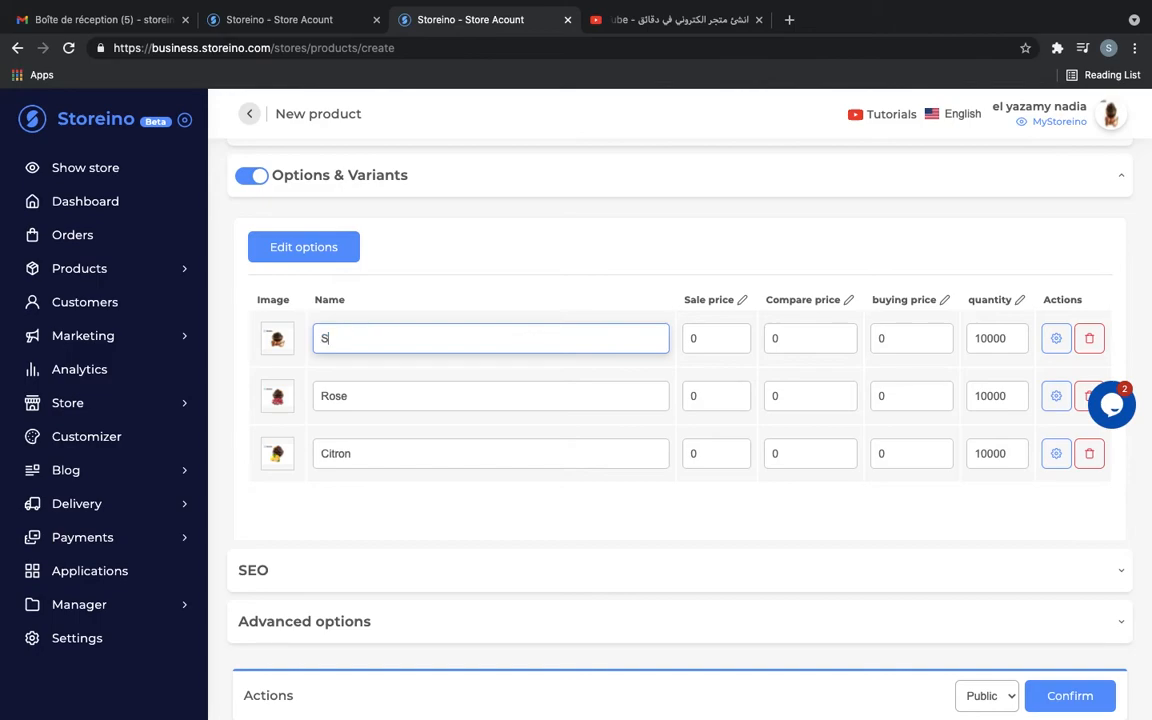
pyautogui.write("avon à base d'argan")
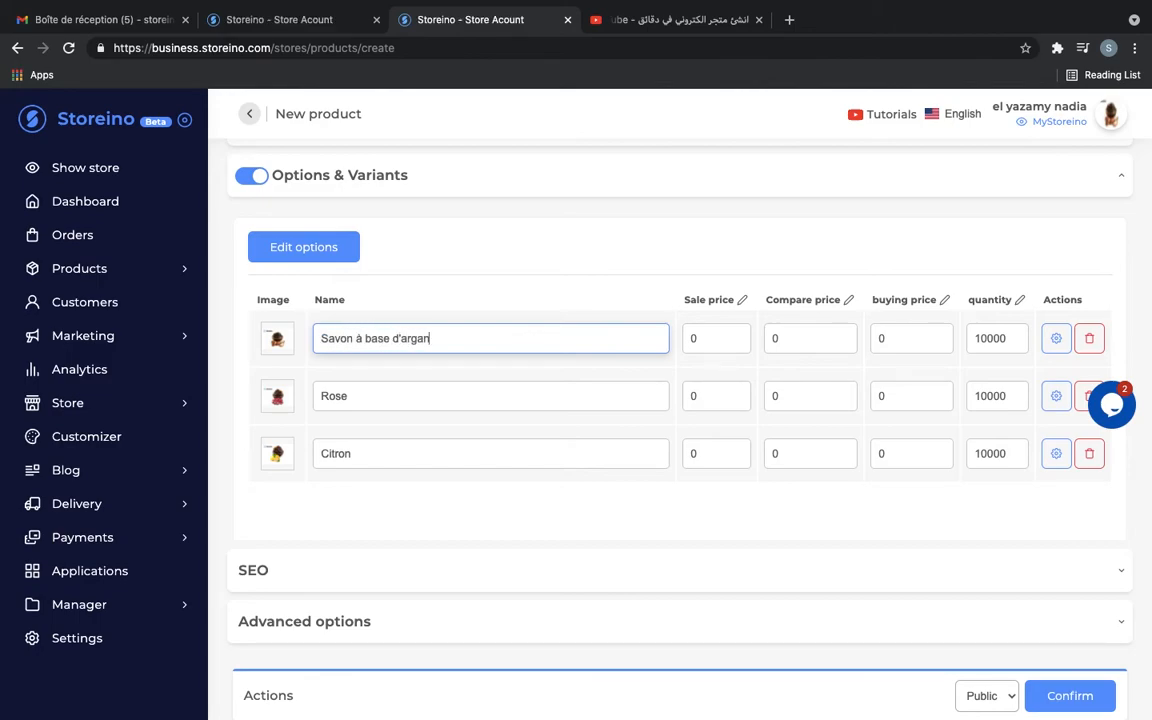
pyautogui.doubleClick(539, 405)
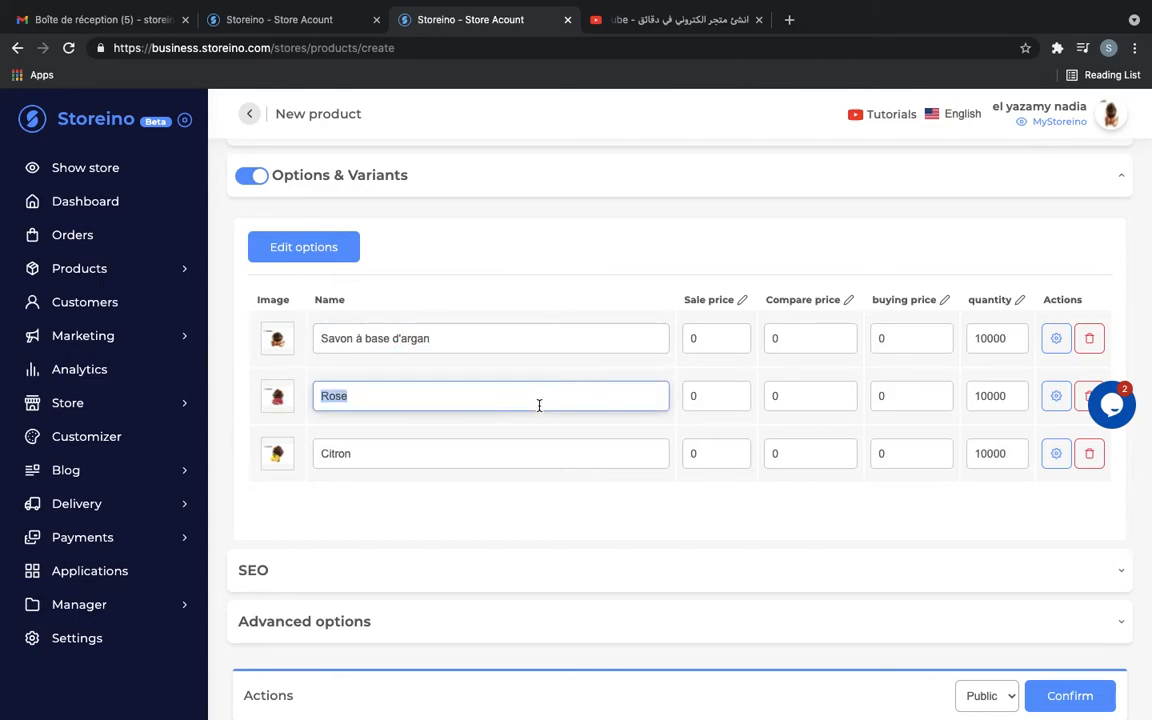
pyautogui.write('savon à base de ros')
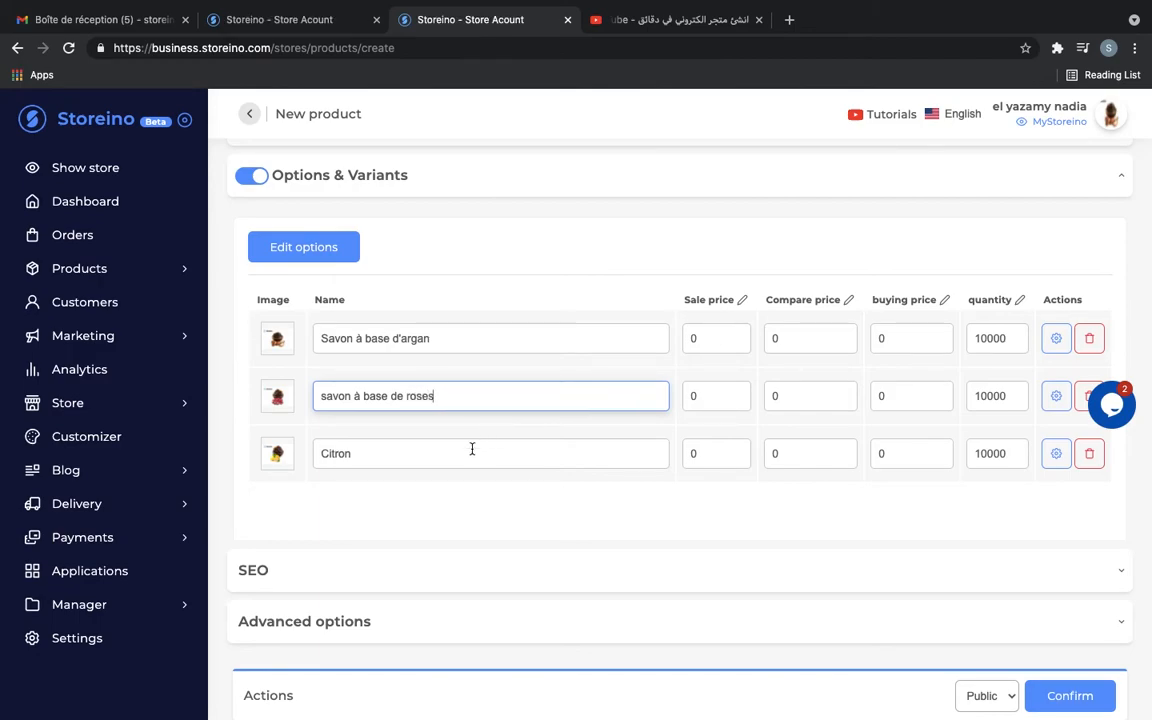
pyautogui.doubleClick(472, 449)
pyautogui.write('Savo')
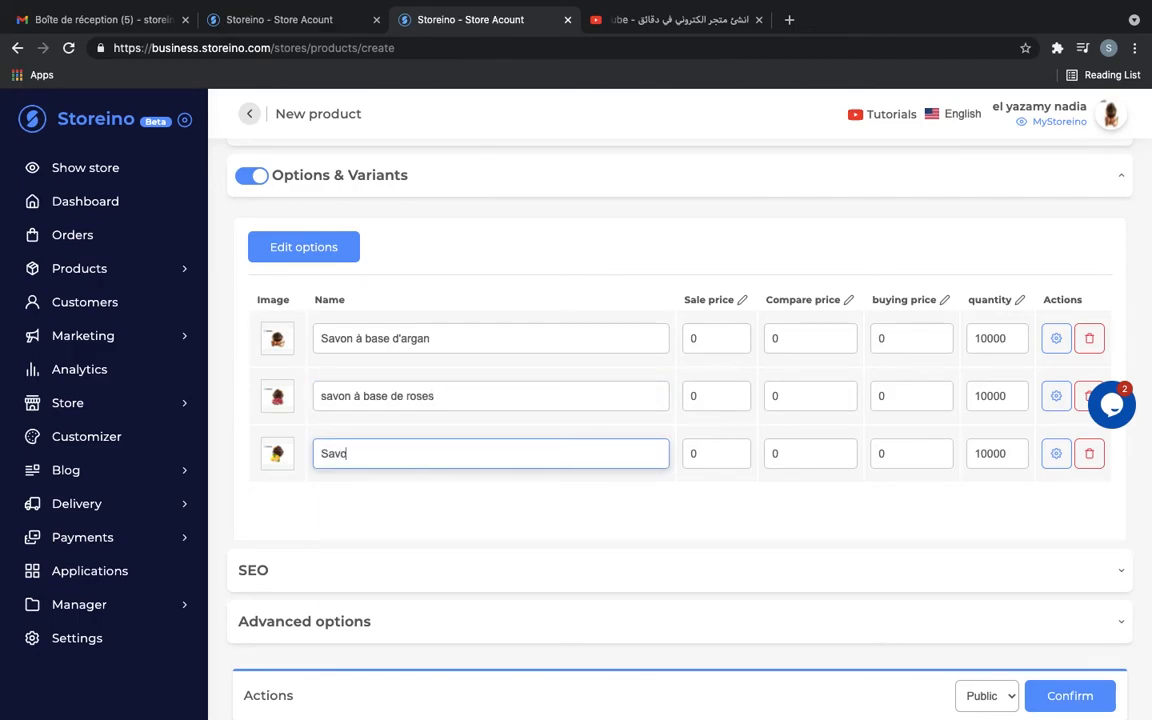
pyautogui.write('n à base de citron')
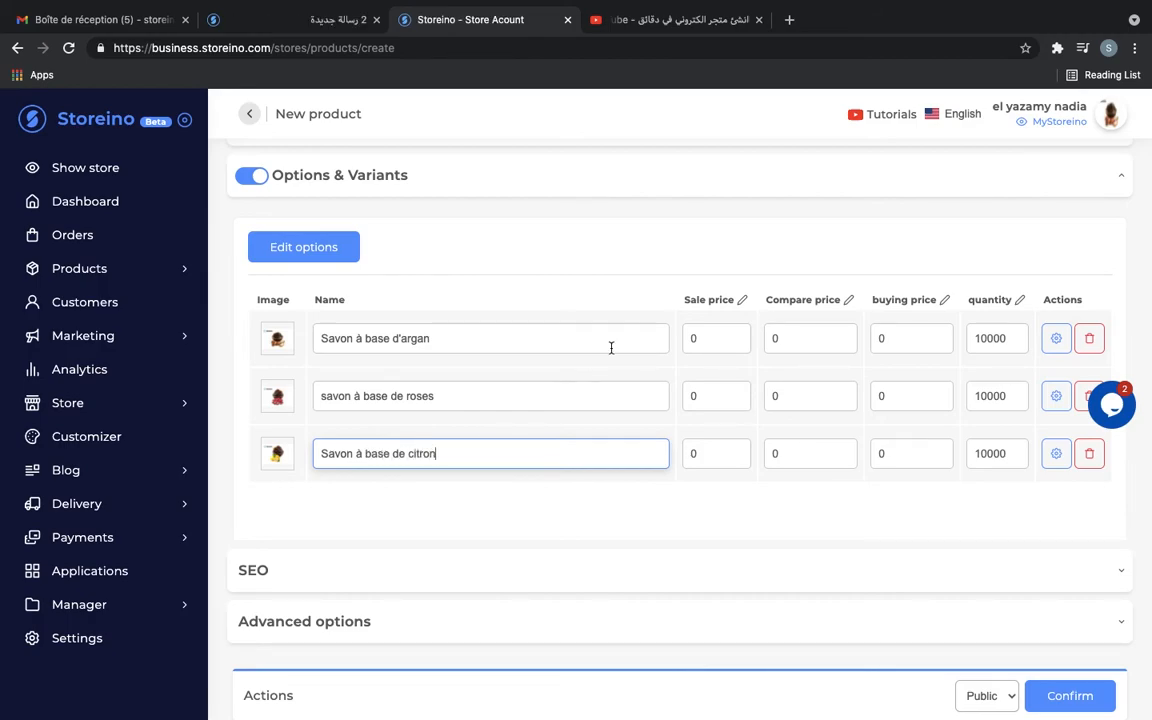
# - Set the variants' sale prices to 150 for argan, 170 for roses and 160 for citron
pyautogui.click(713, 336)
pyautogui.doubleClick(713, 336)
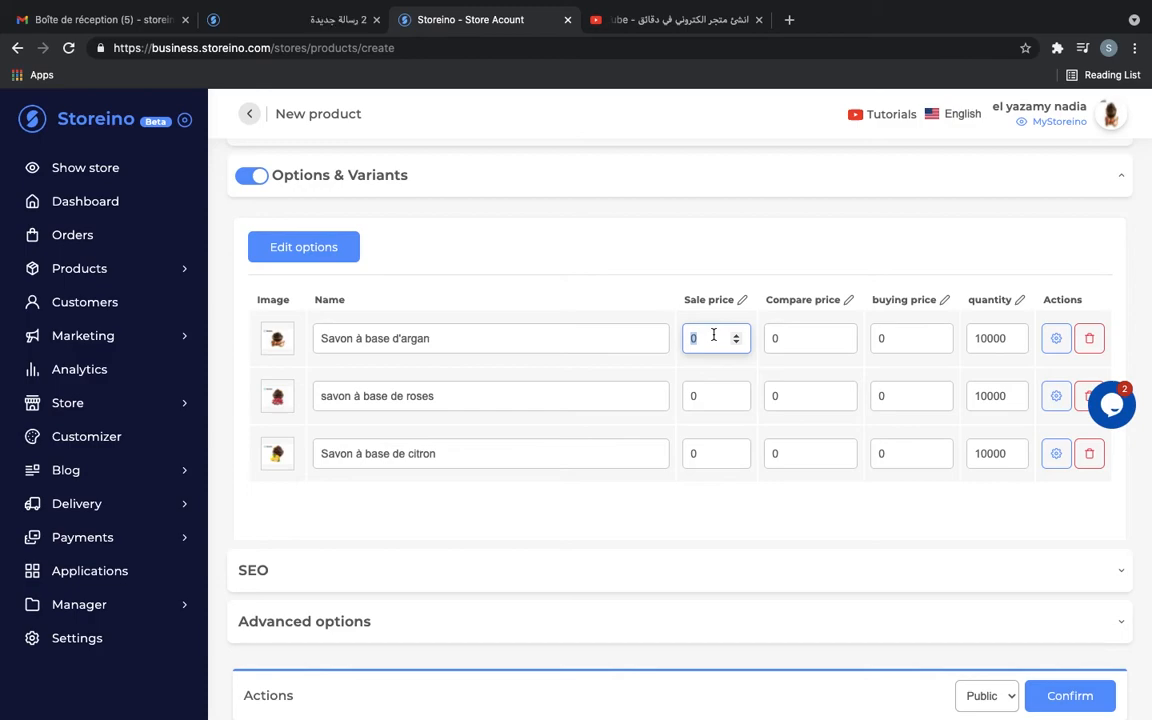
pyautogui.write('1')
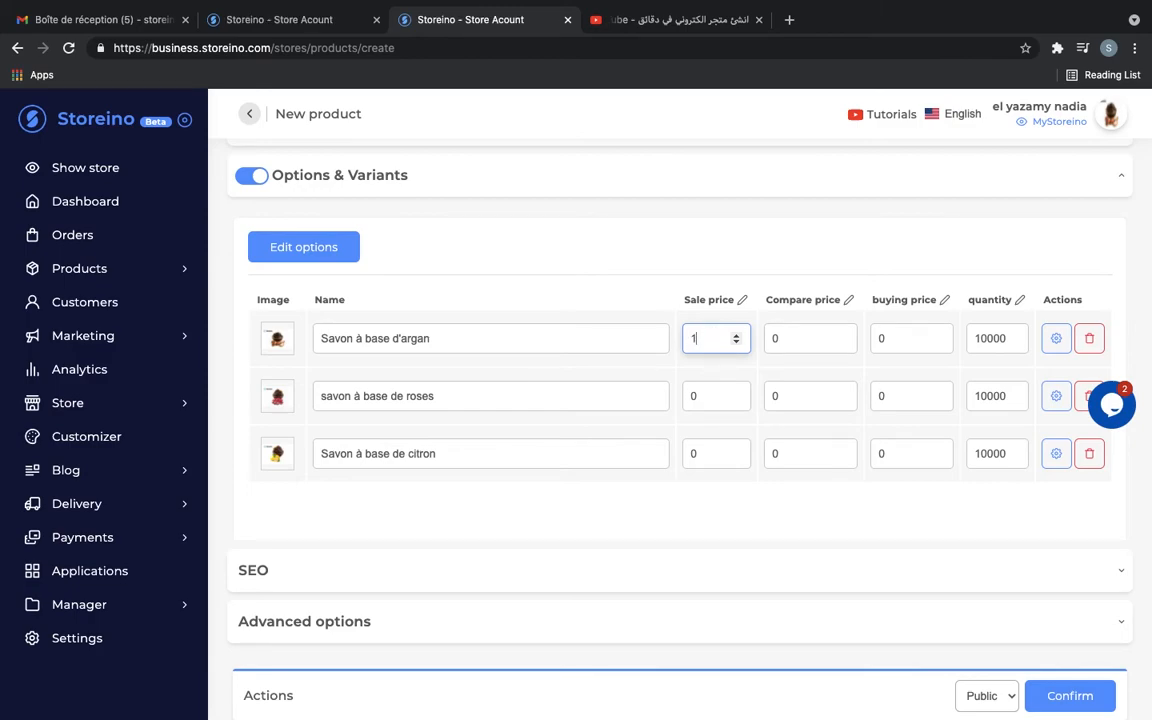
pyautogui.write('50')
pyautogui.click(702, 396)
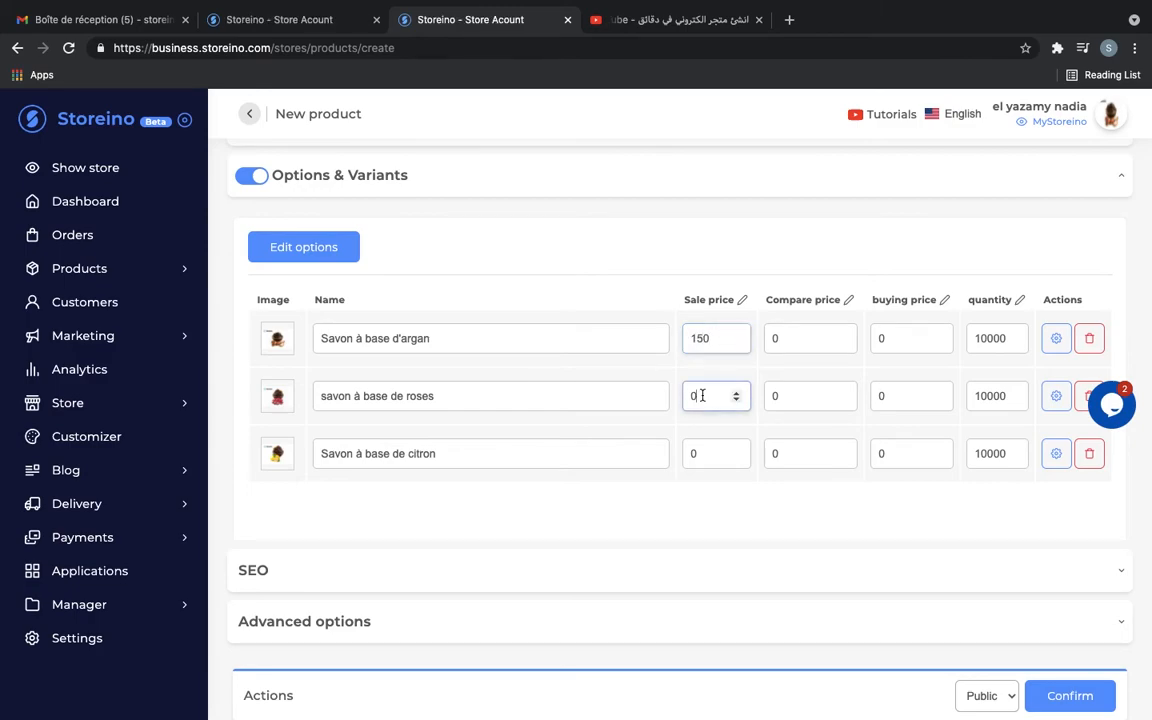
pyautogui.write('170')
pyautogui.click(720, 452)
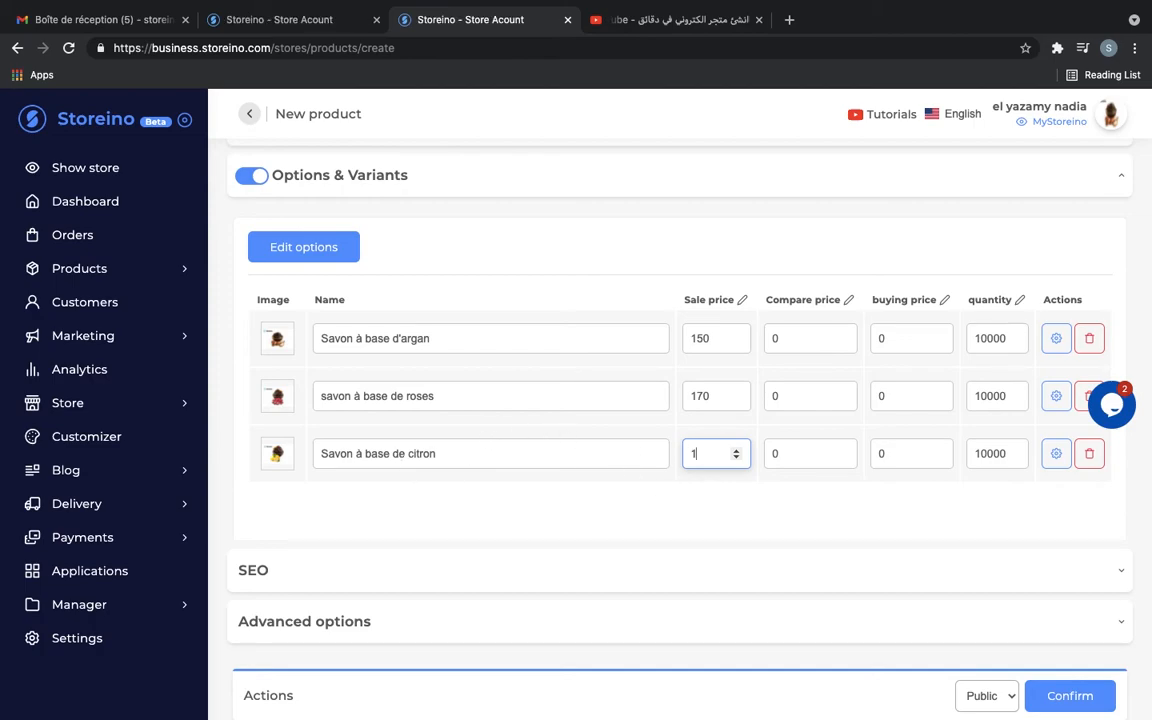
pyautogui.write('60')
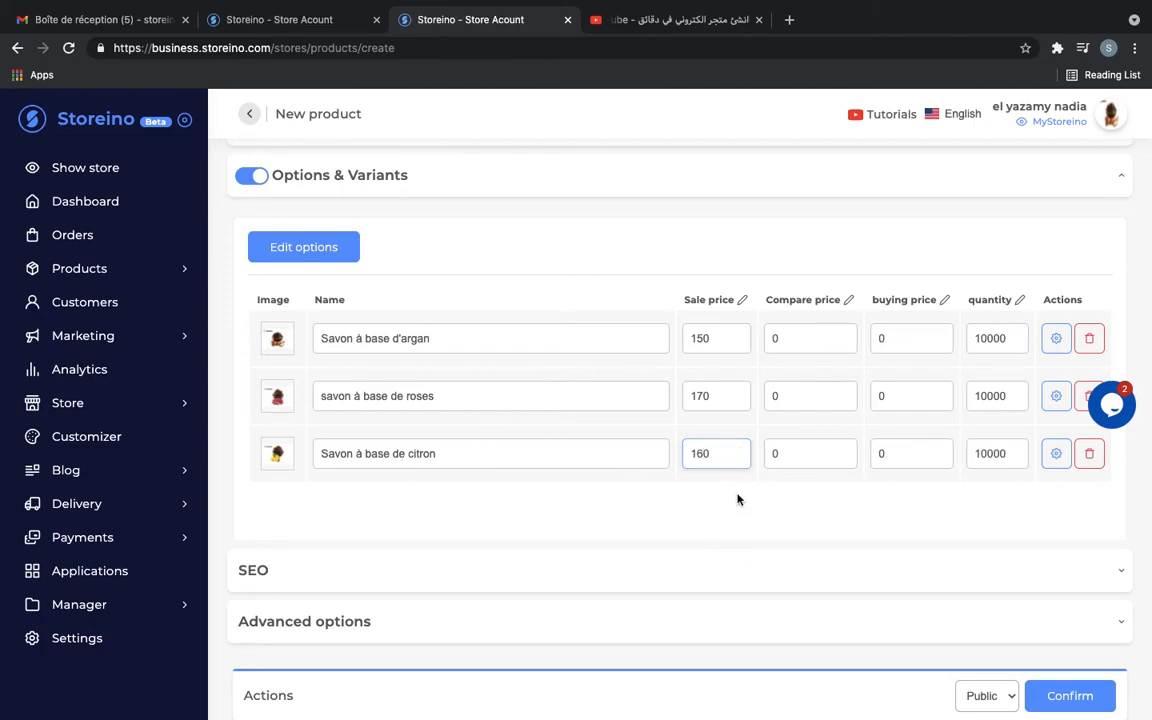
pyautogui.click(660, 303)
# - Set the compare price to 260 for each of the argan, rose and lemon variants
pyautogui.click(807, 339)
pyautogui.press('BackSpace')
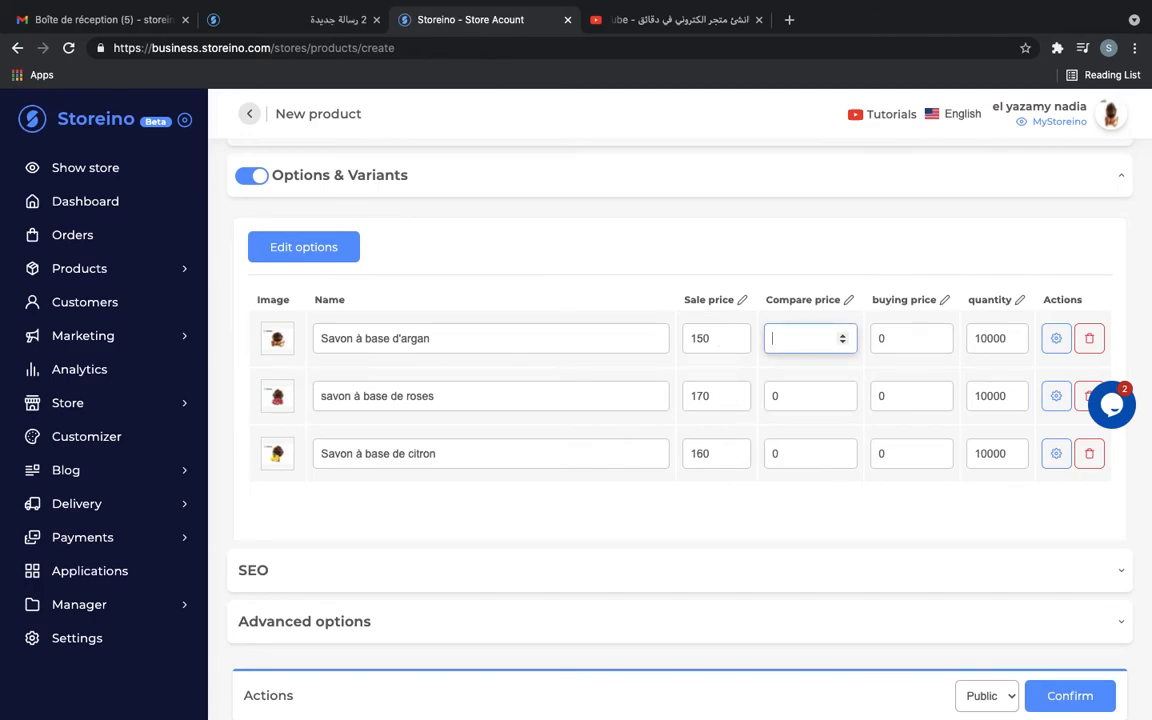
pyautogui.write('260')
pyautogui.click(819, 399)
pyautogui.press('BackSpace')
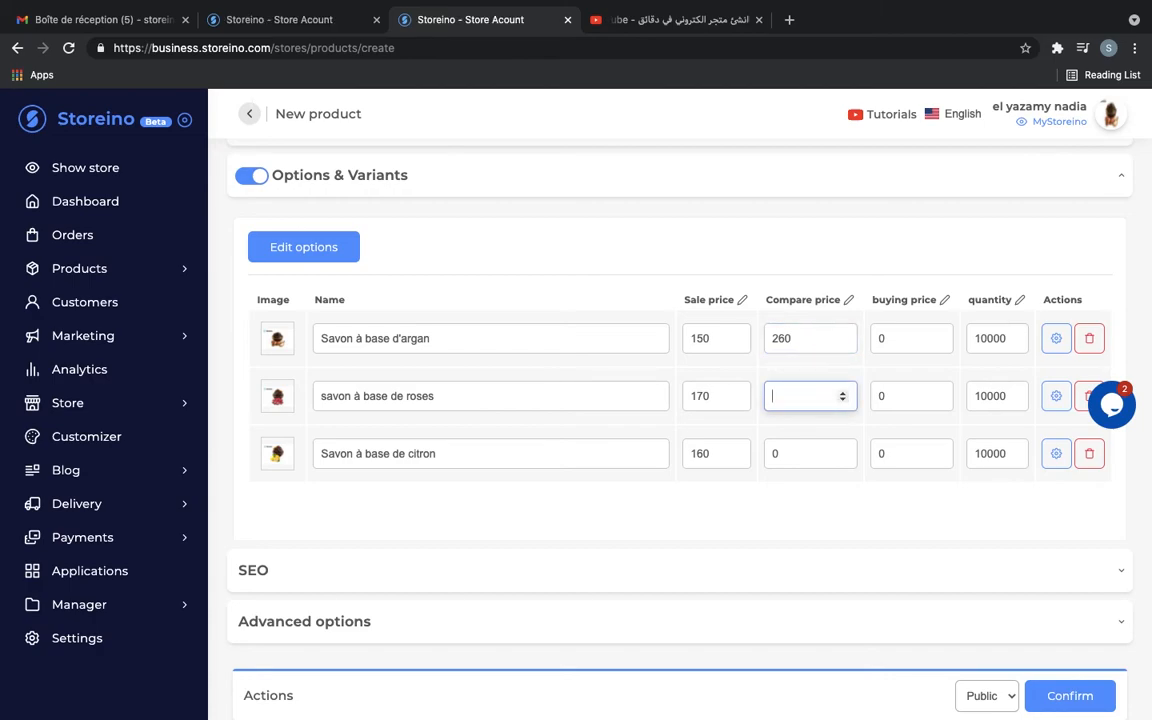
pyautogui.write('260')
pyautogui.click(801, 456)
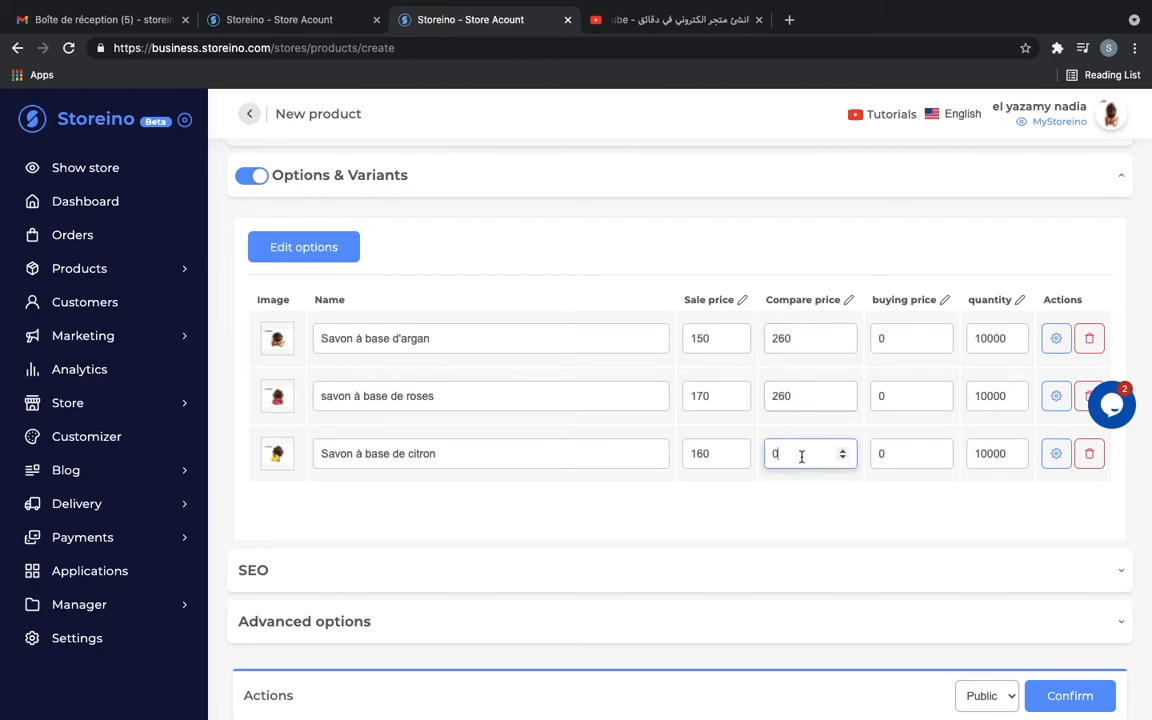
pyautogui.press('BackSpace')
pyautogui.write('260')
pyautogui.click(893, 338)
pyautogui.click(1013, 336)
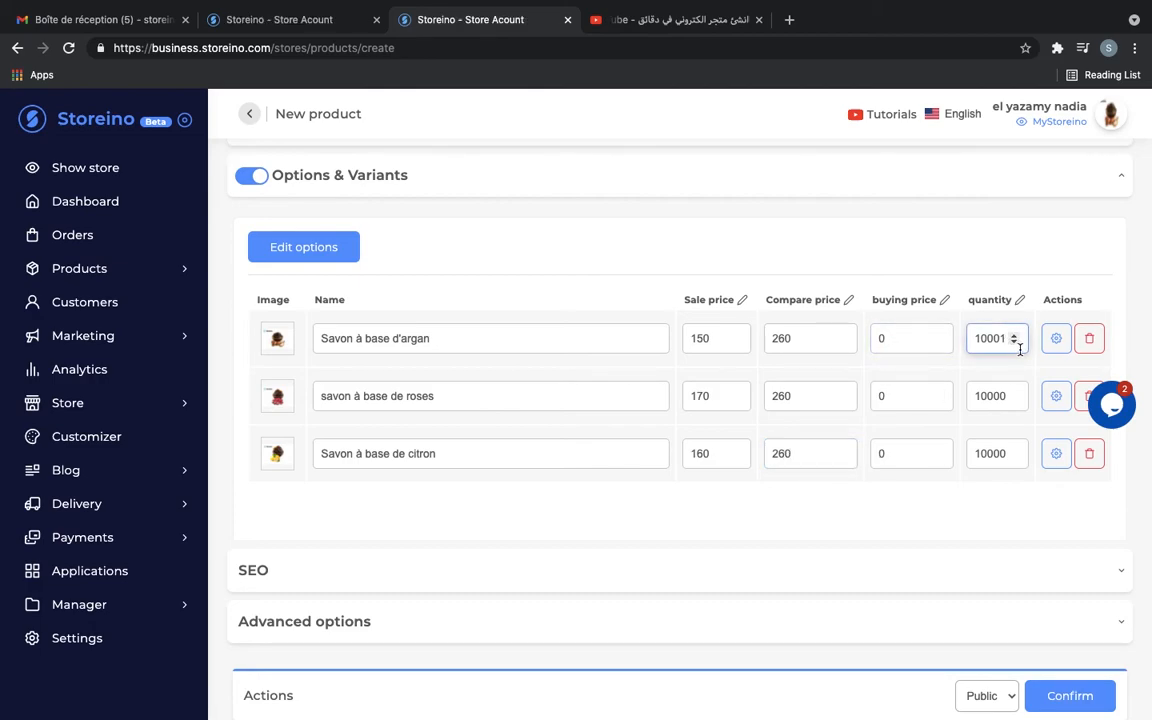
pyautogui.click(1014, 343)
pyautogui.click(985, 504)
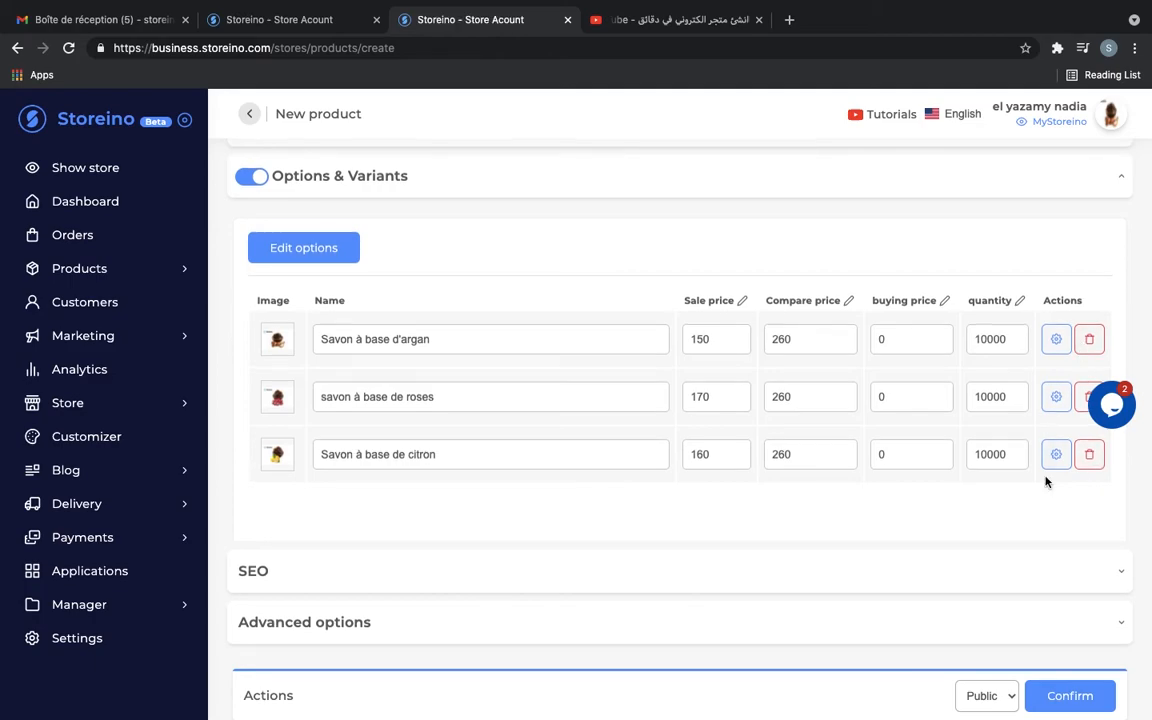
pyautogui.scroll(1, 1046, 478)
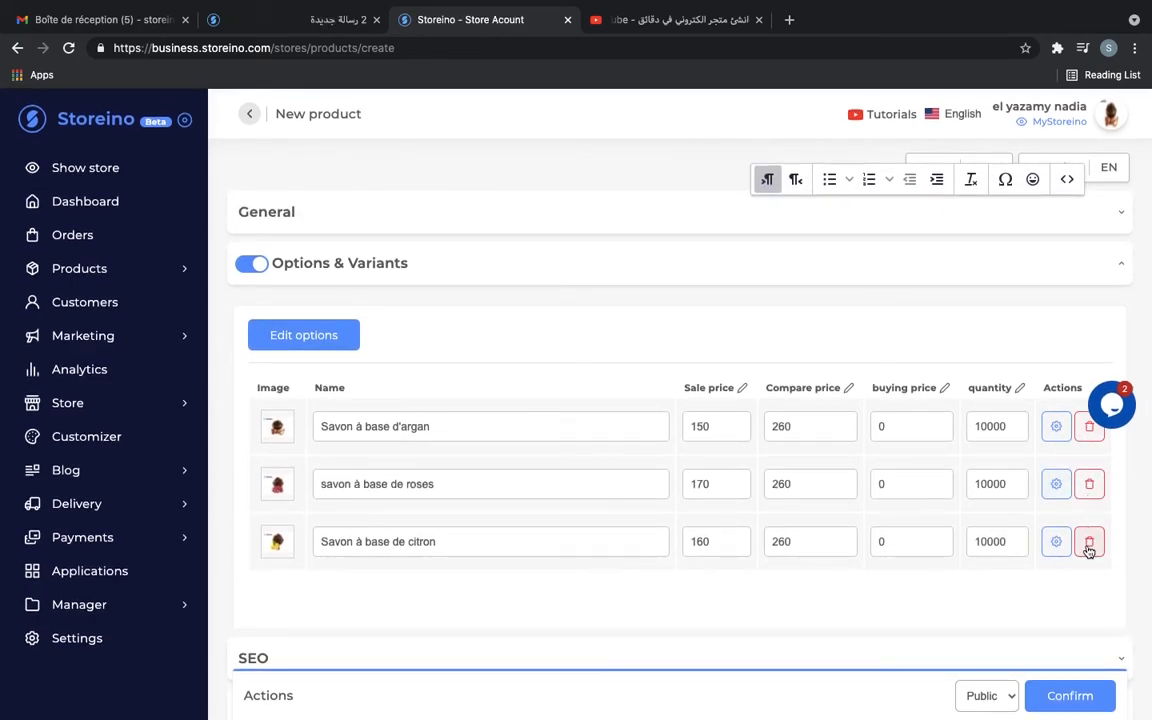
pyautogui.scroll(-1, 676, 543)
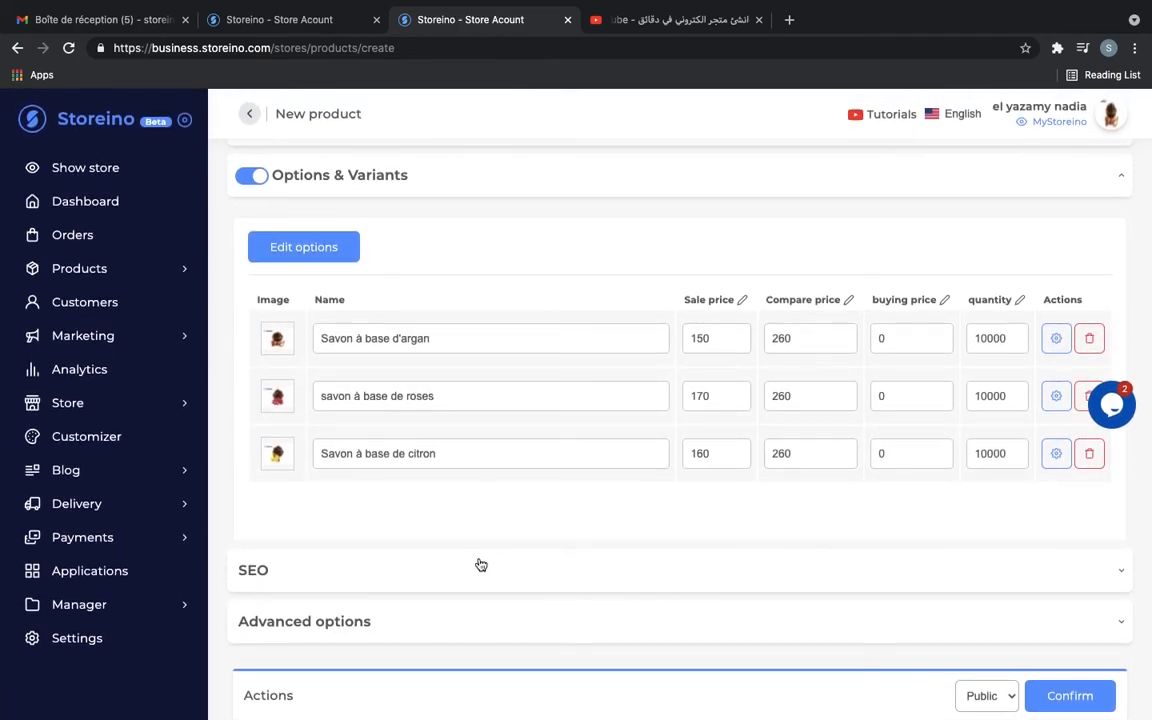
pyautogui.scroll(1, 480, 564)
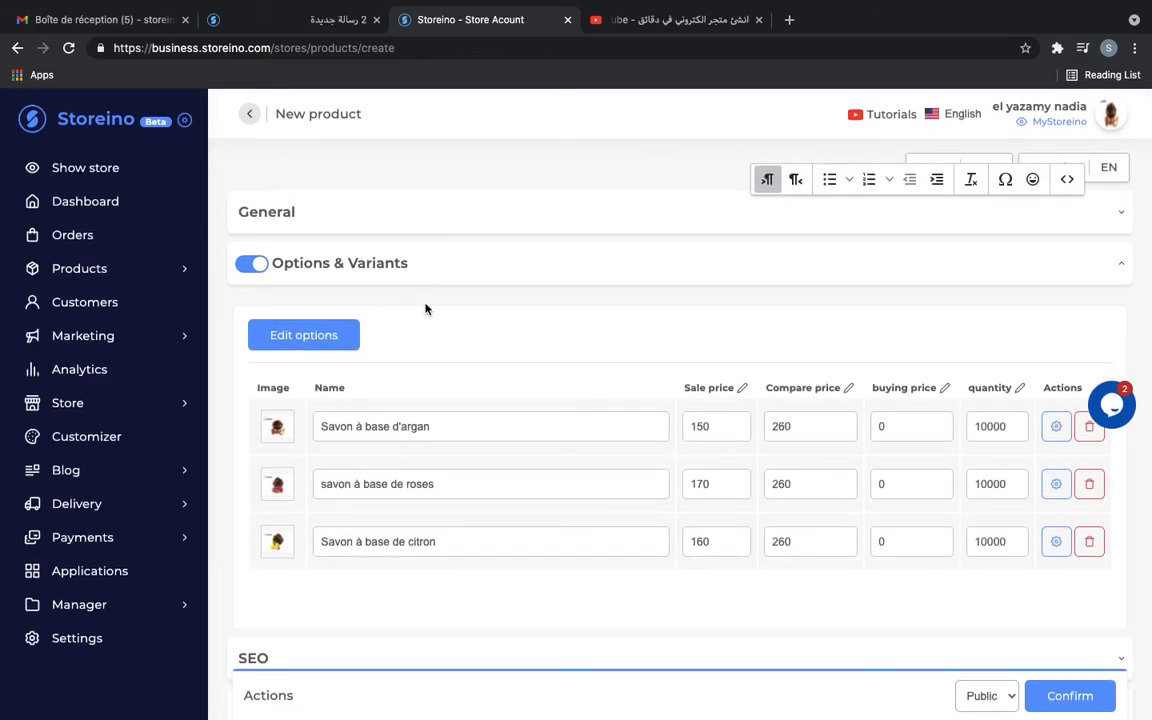
# - Set the product's SEO URL to "savon" and check the available SEO keyword choices
pyautogui.scroll(-1, 420, 288)
pyautogui.click(337, 568)
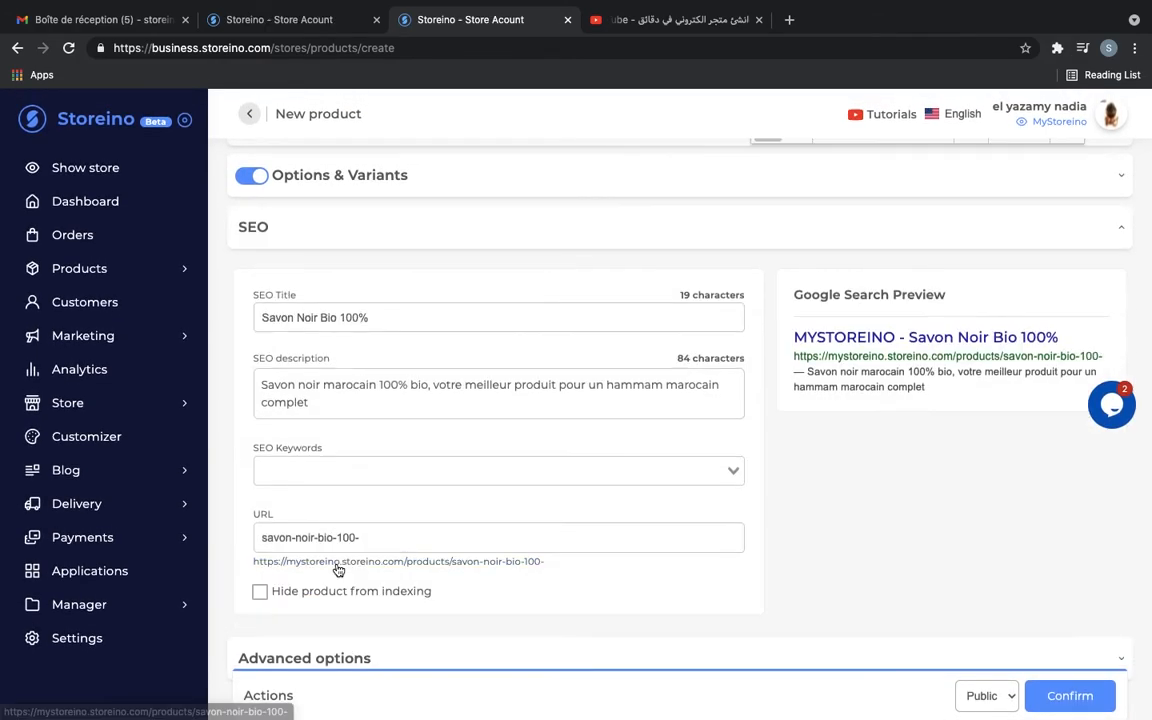
pyautogui.scroll(-1, 338, 569)
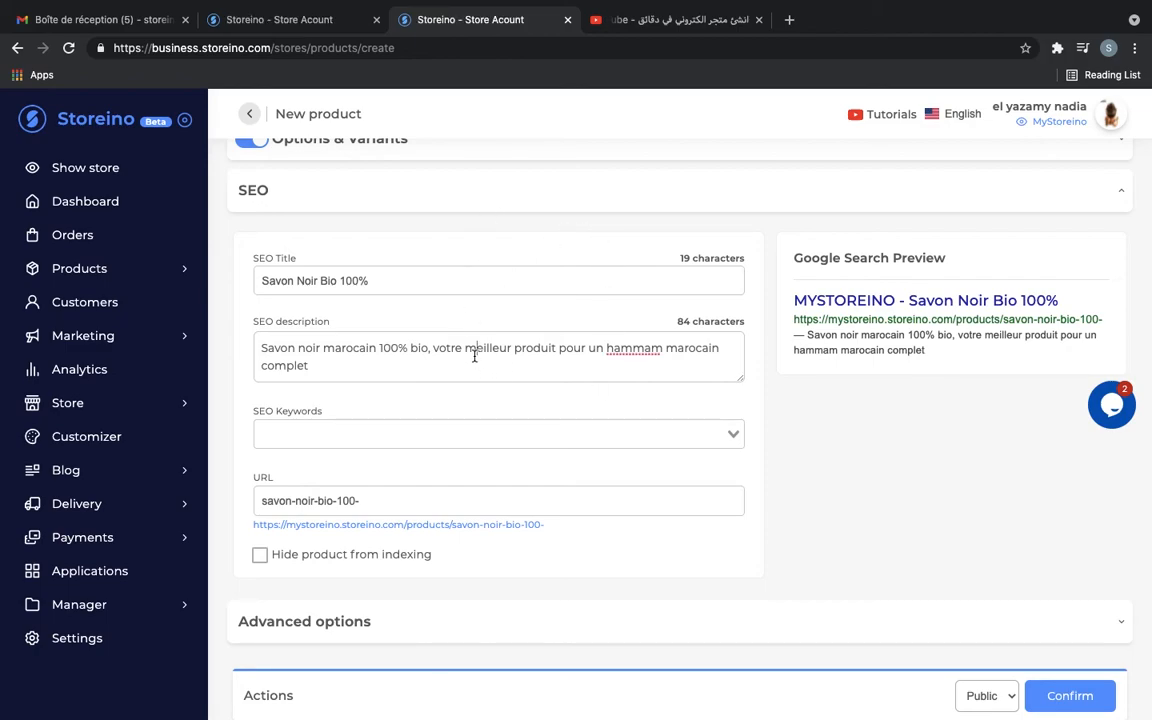
pyautogui.click(383, 284)
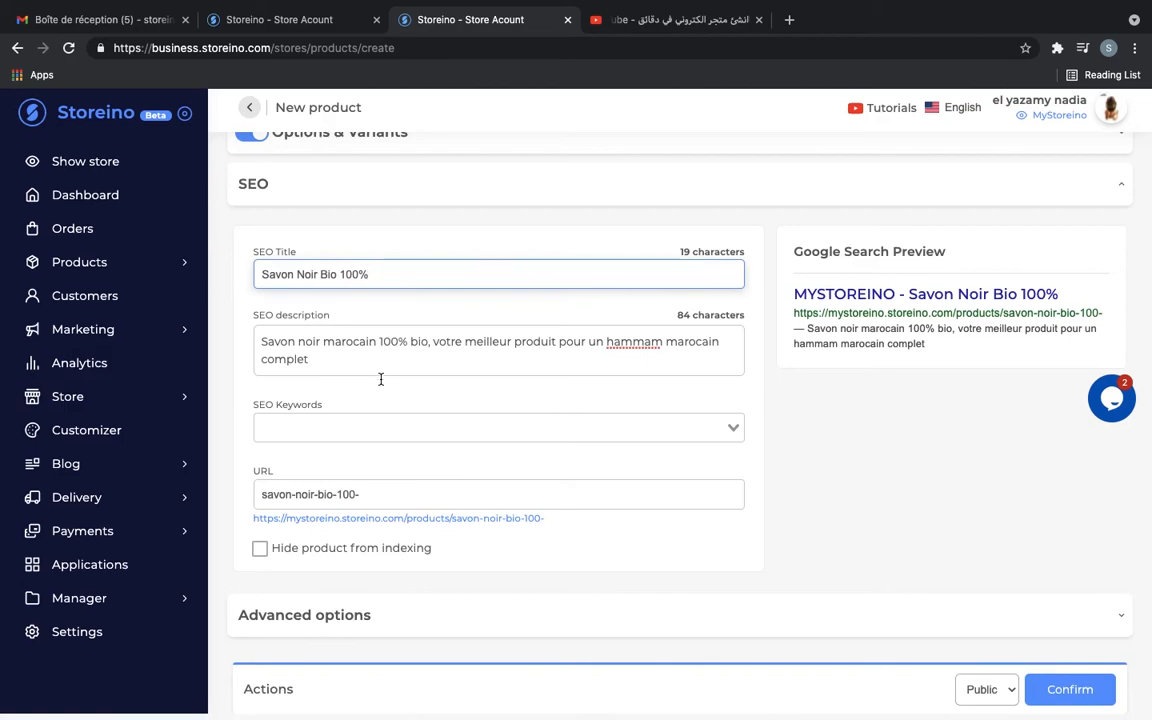
pyautogui.tripleClick(402, 501)
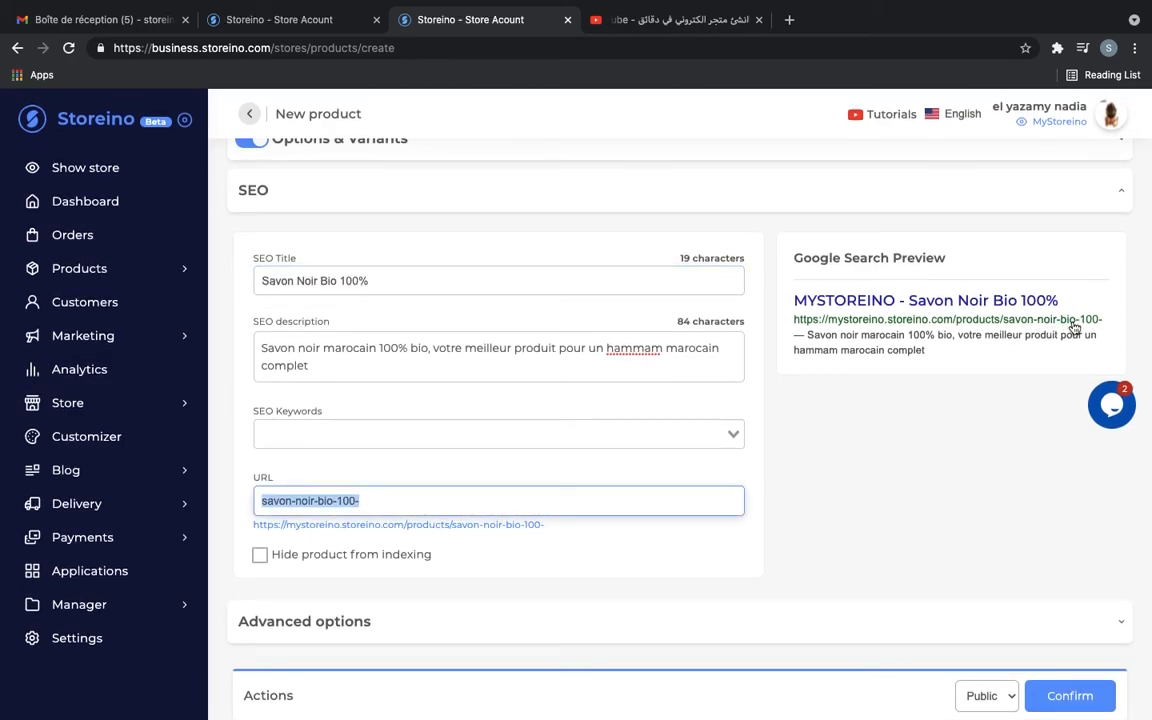
pyautogui.write('Sav')
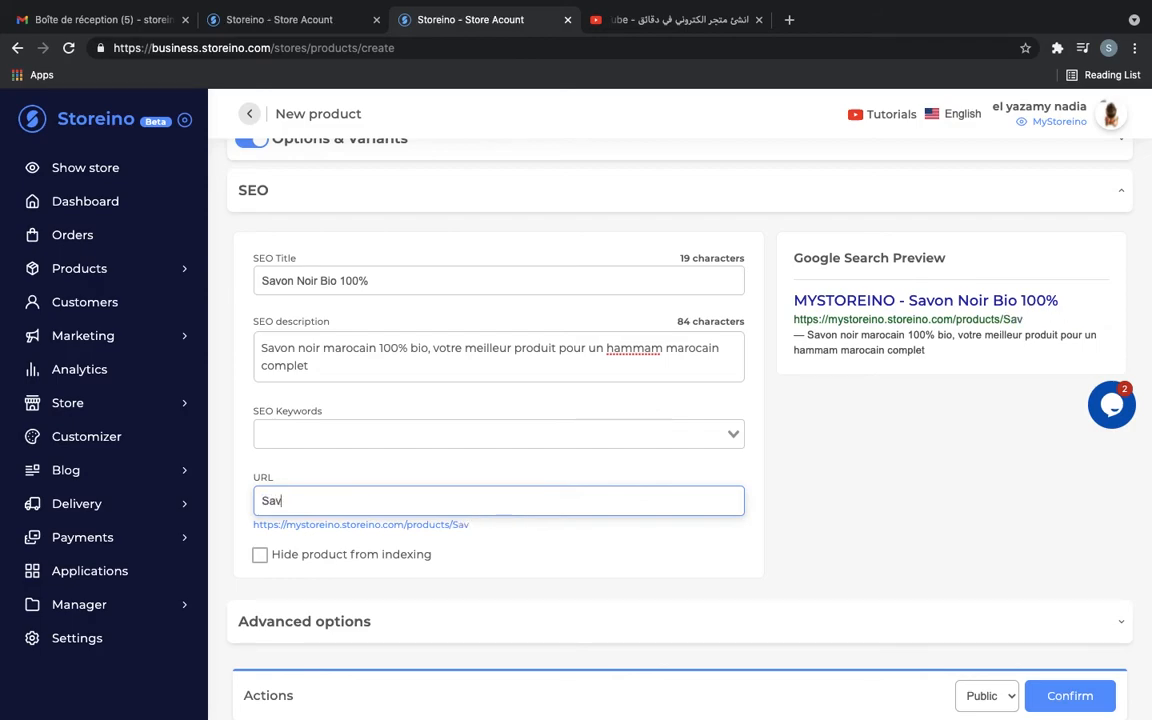
pyautogui.write('on')
pyautogui.click(949, 476)
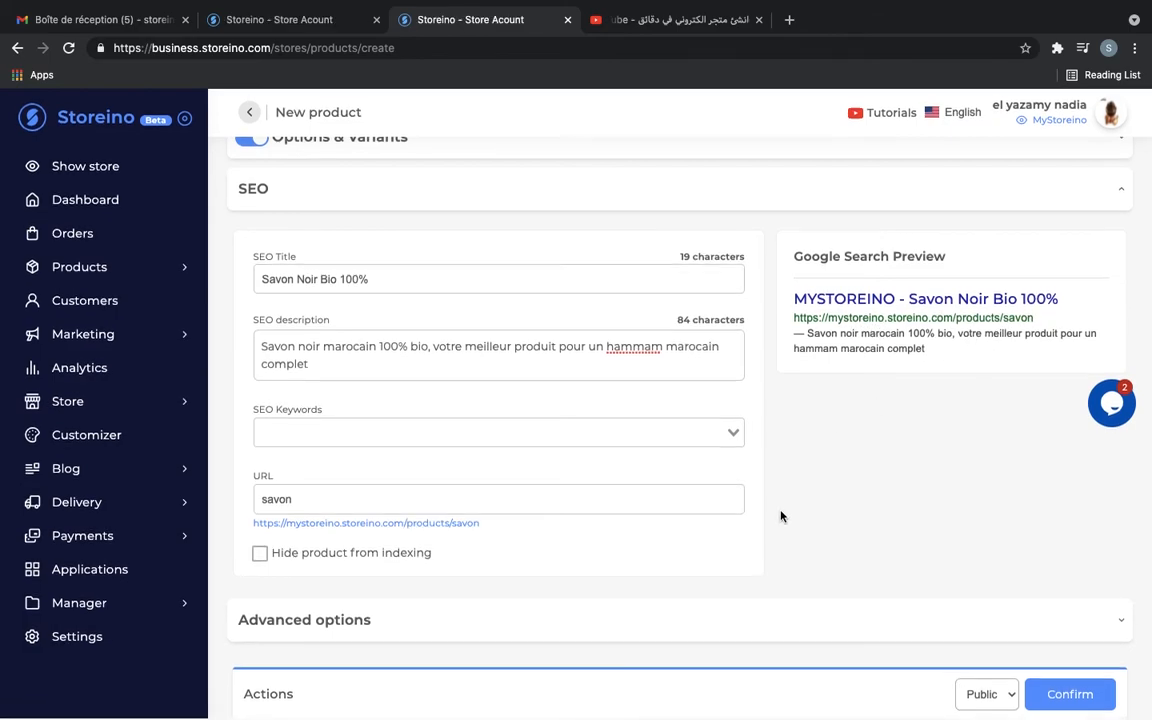
pyautogui.click(553, 432)
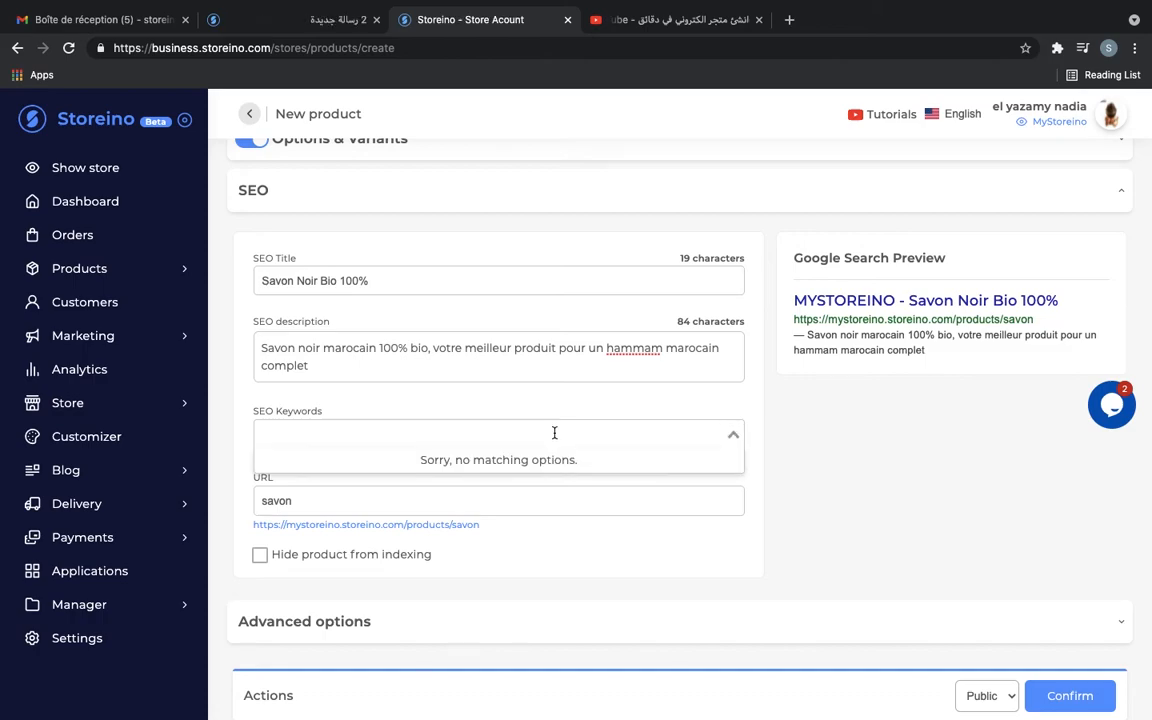
pyautogui.click(797, 462)
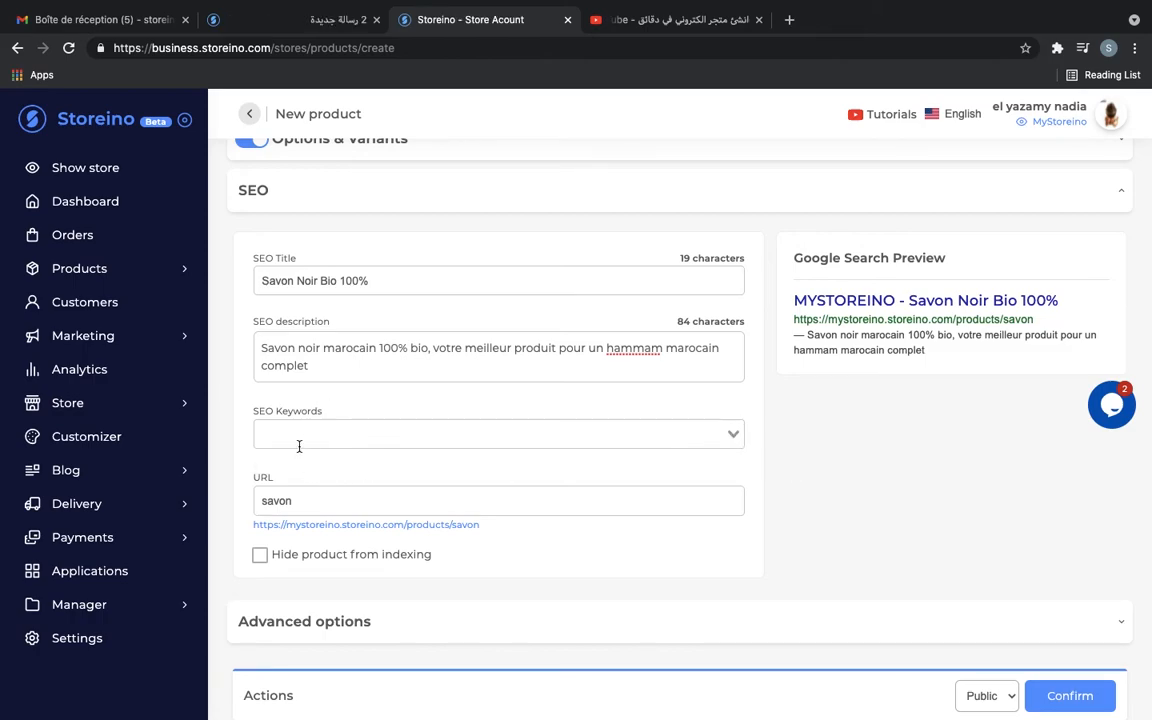
# - In the product's advanced options, set the quantity step to 50 and the quantity unit to g
pyautogui.click(310, 199)
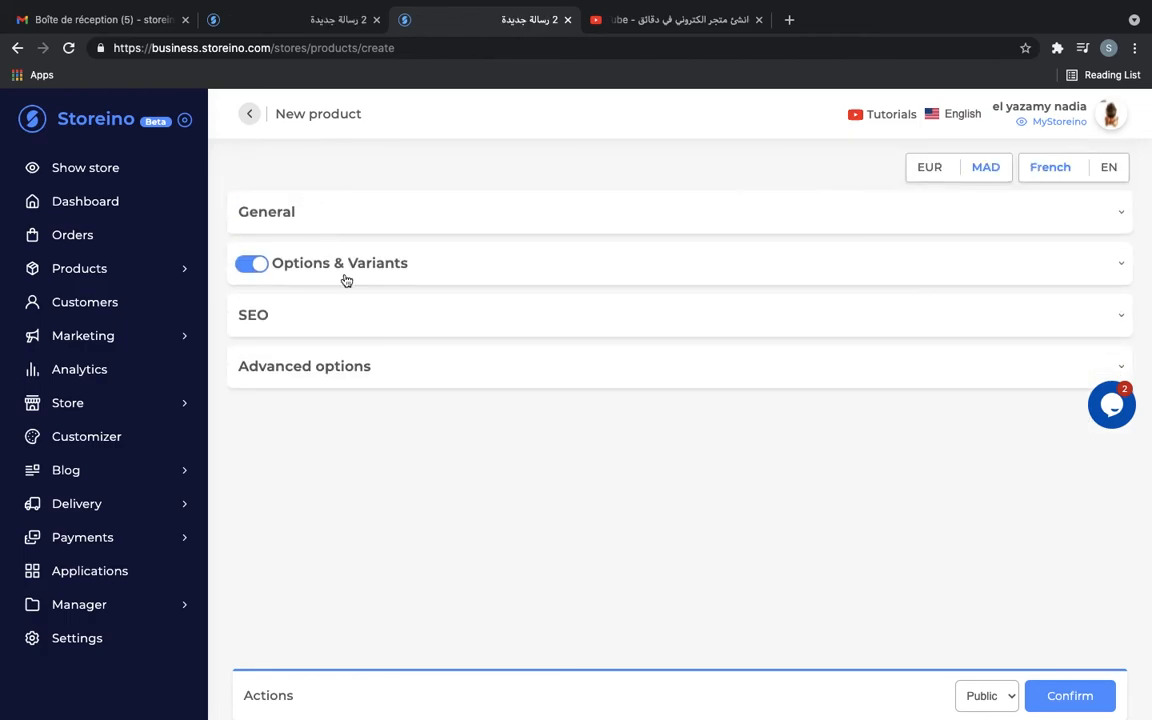
pyautogui.click(352, 367)
pyautogui.scroll(-2, 352, 375)
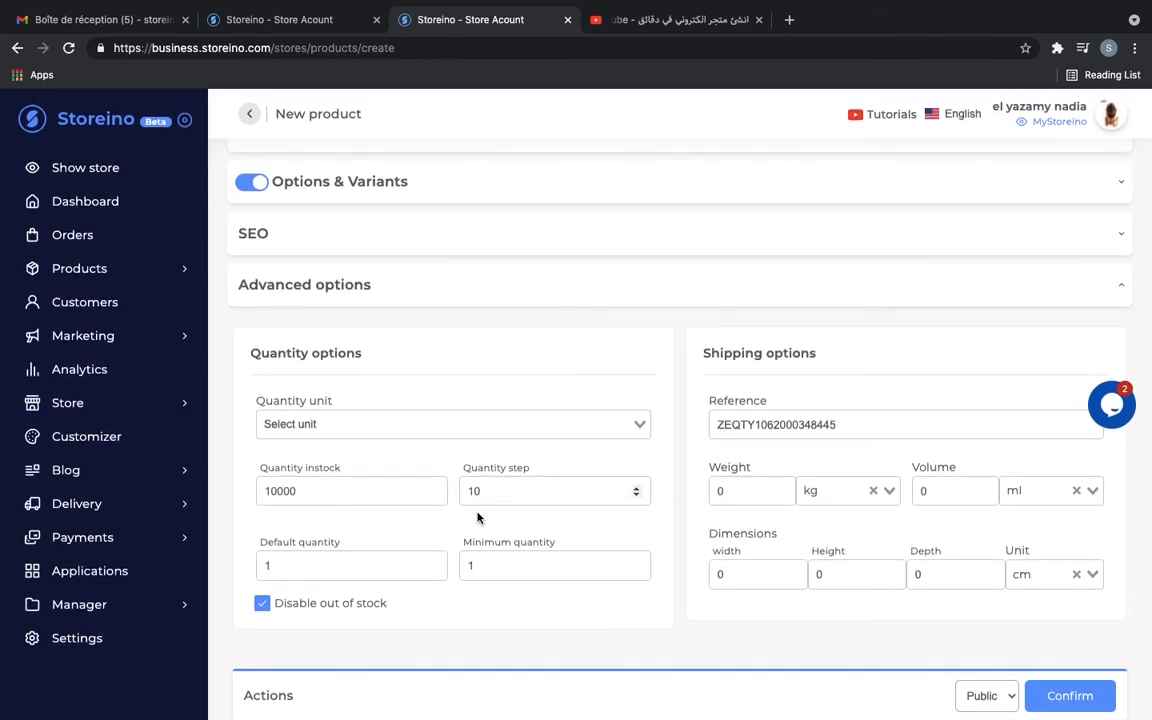
pyautogui.click(512, 486)
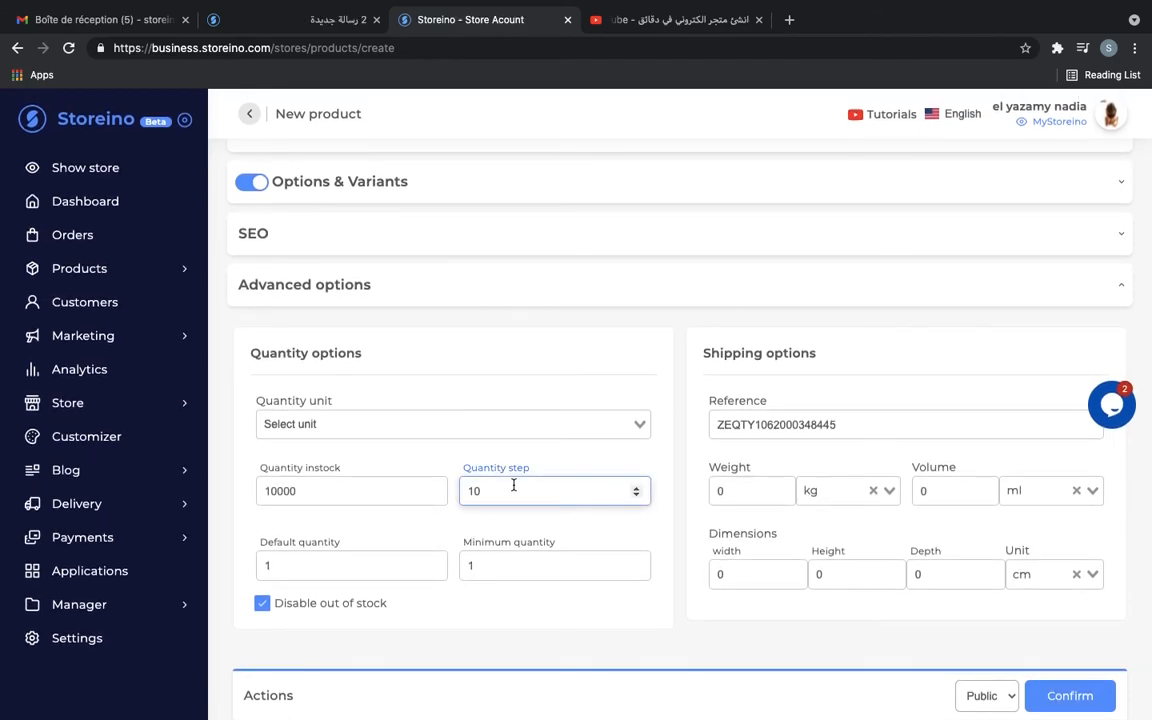
pyautogui.press('BackSpace')
pyautogui.press('BackSpace')
pyautogui.write('5')
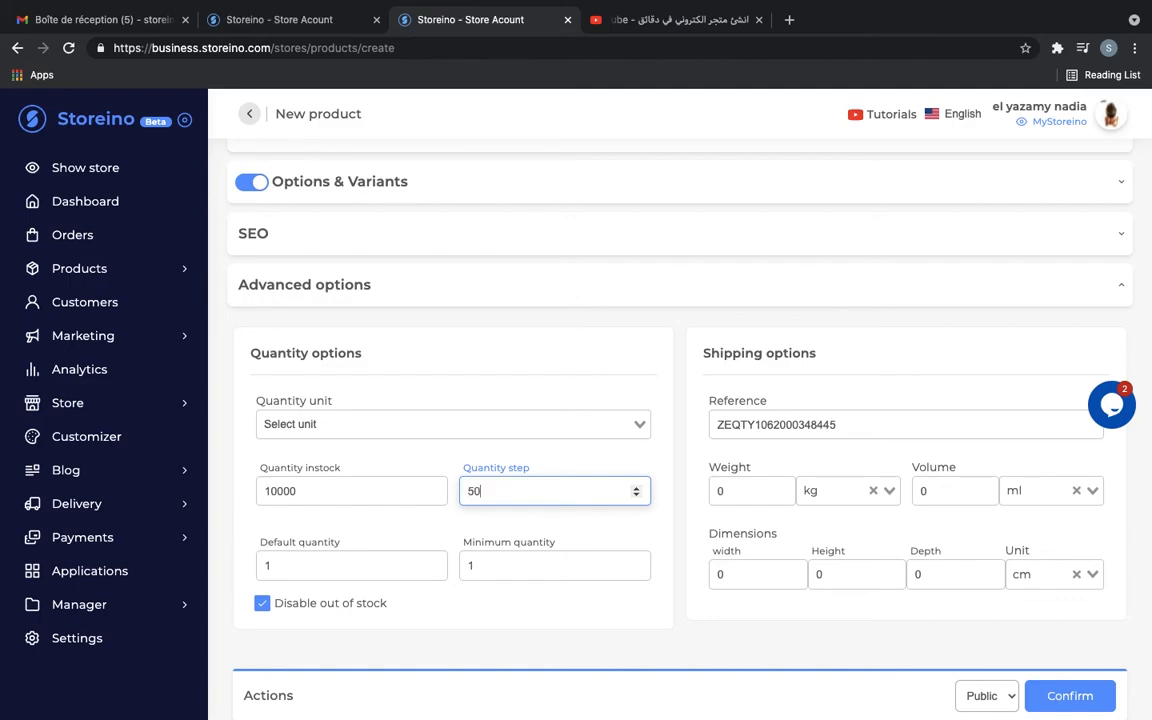
pyautogui.click(419, 527)
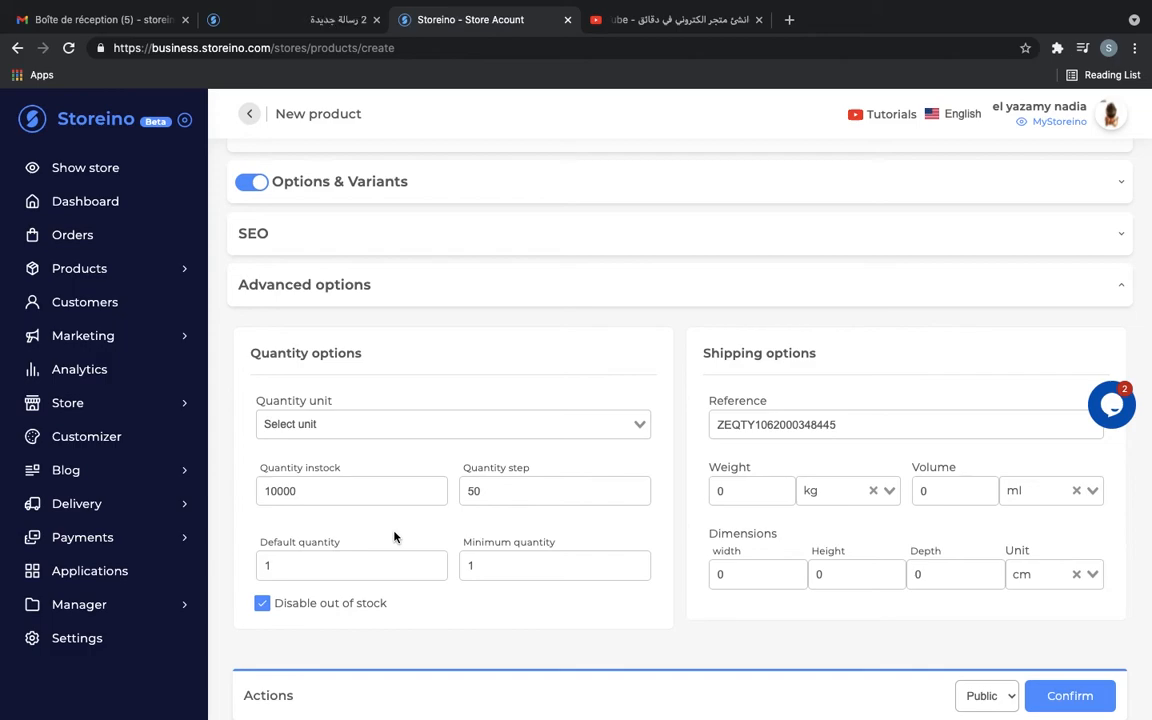
pyautogui.click(328, 425)
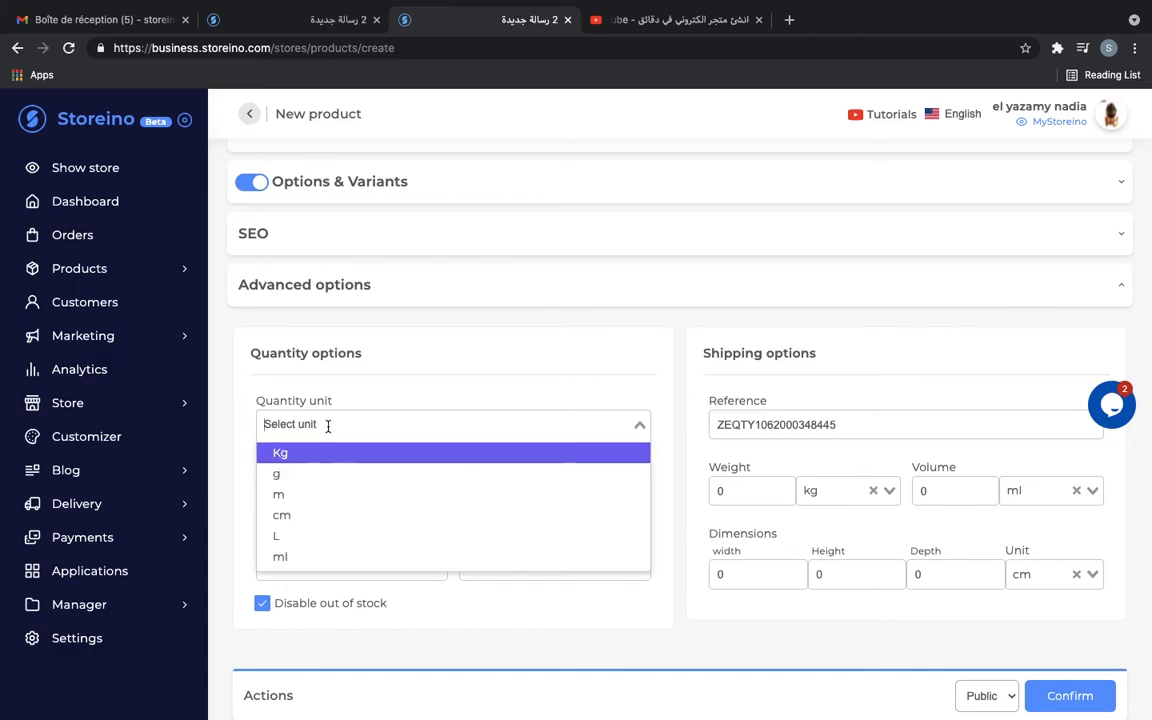
pyautogui.click(235, 448)
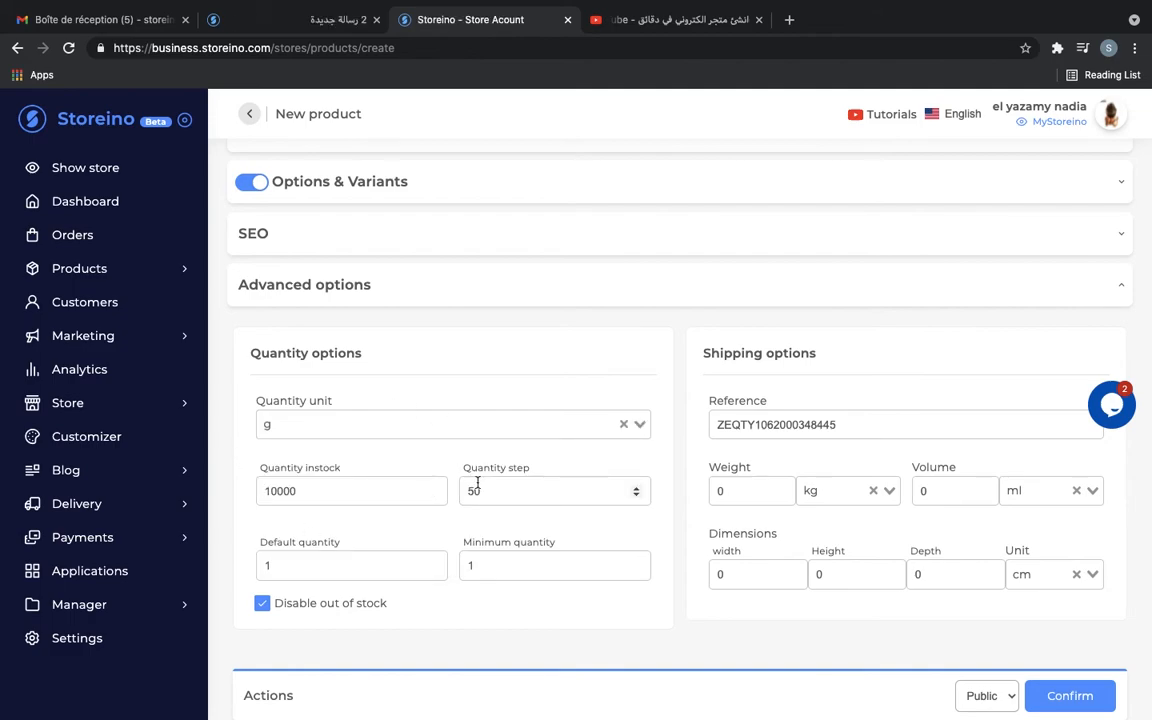
# - Set both the default quantity and the minimum quantity to 50
pyautogui.click(301, 564)
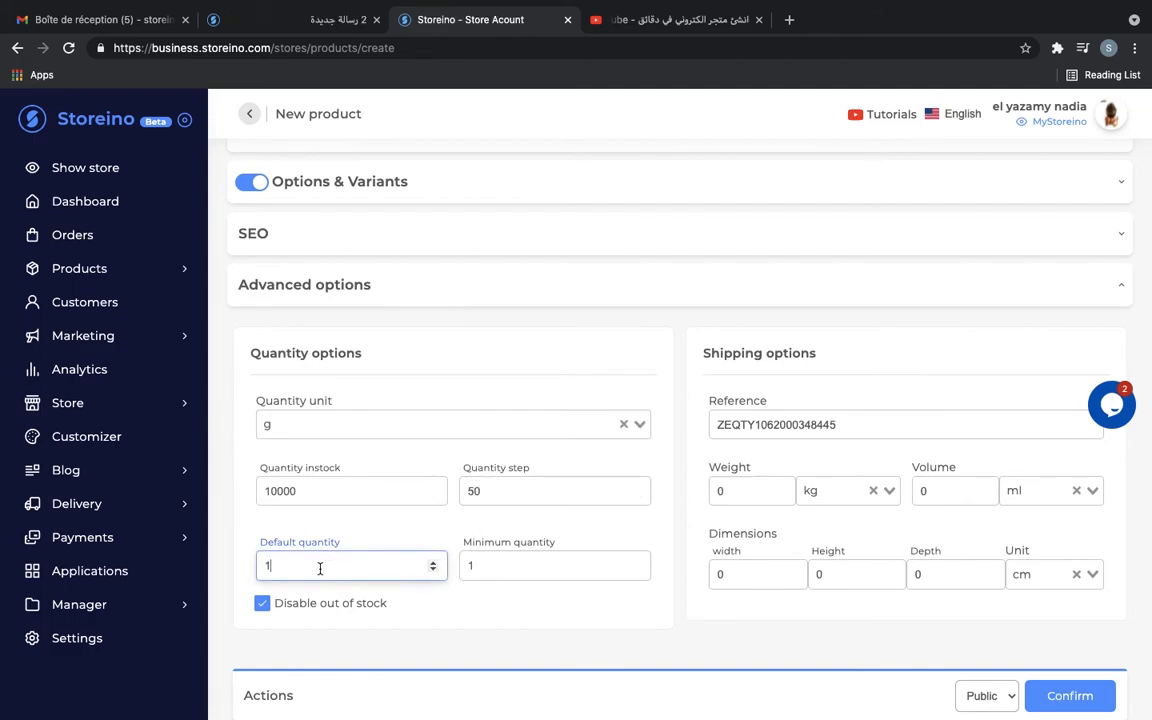
pyautogui.press('BackSpace')
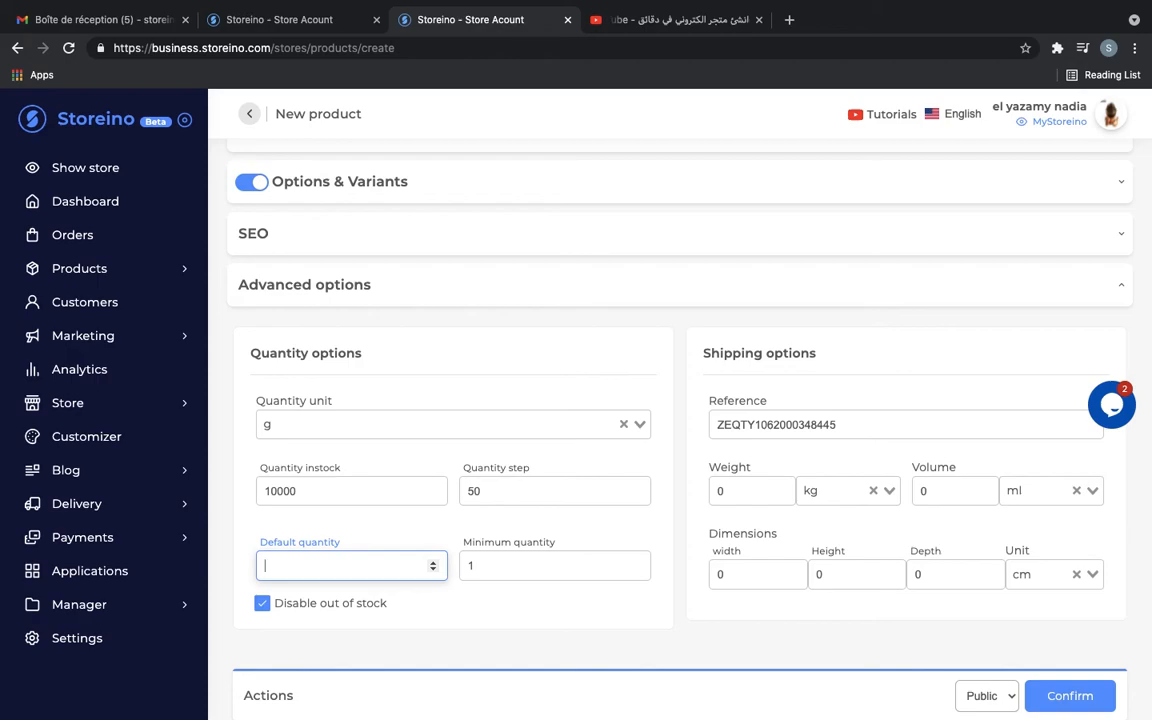
pyautogui.write('50')
pyautogui.click(550, 637)
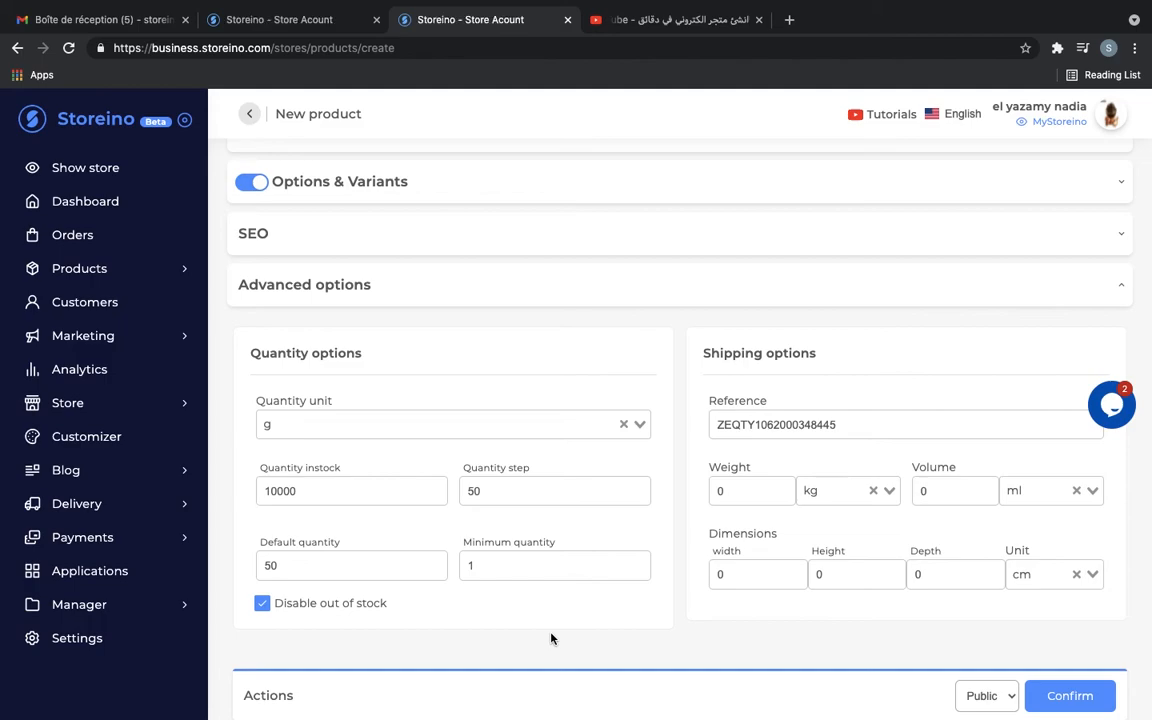
pyautogui.click(527, 566)
pyautogui.press('BackSpace')
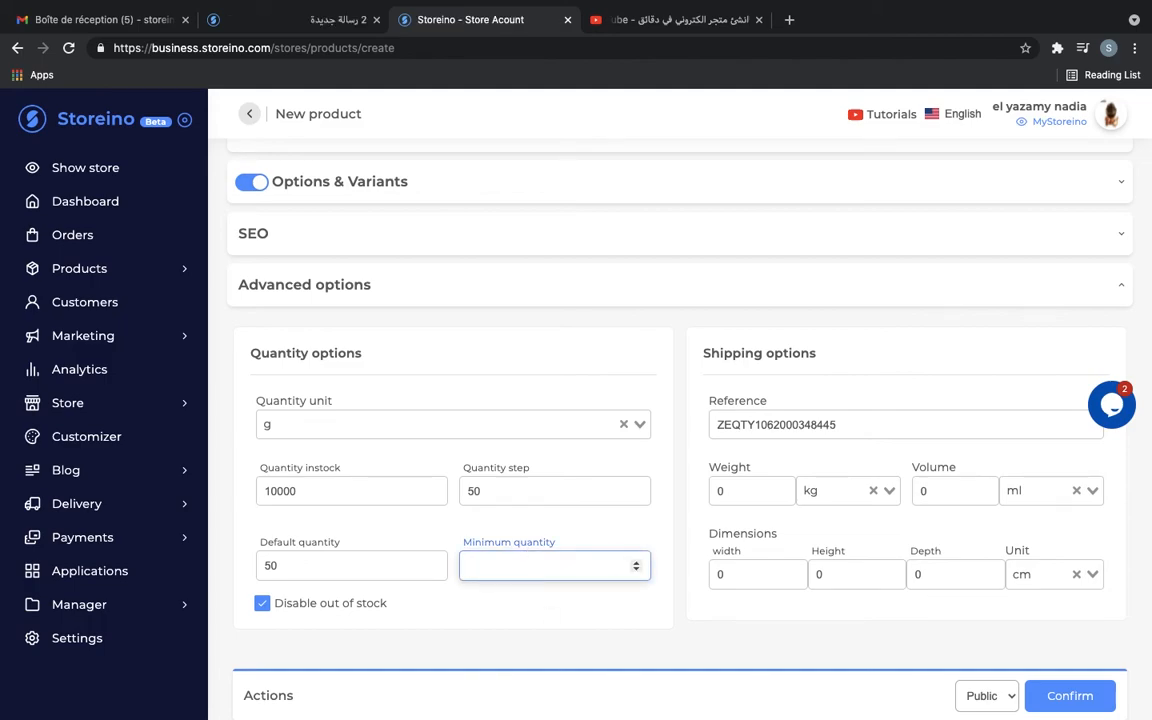
pyautogui.write('50')
pyautogui.click(573, 618)
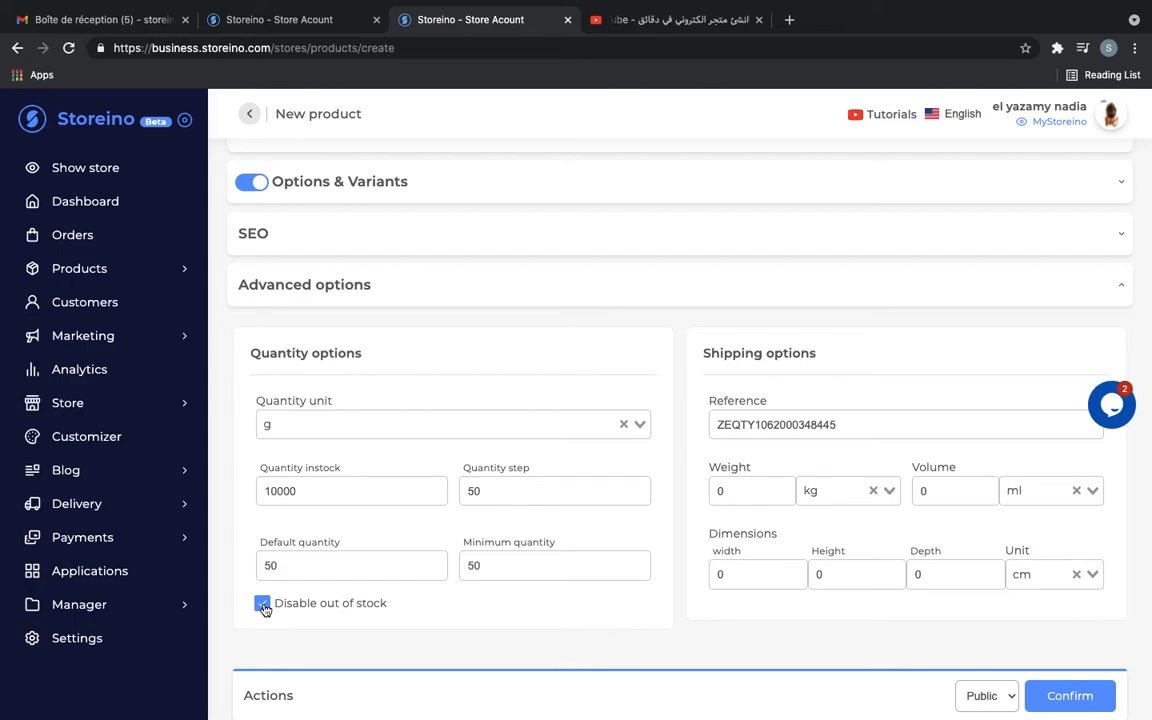
# - Turn off the Disable out of stock option and save the new product as Public
pyautogui.click(262, 605)
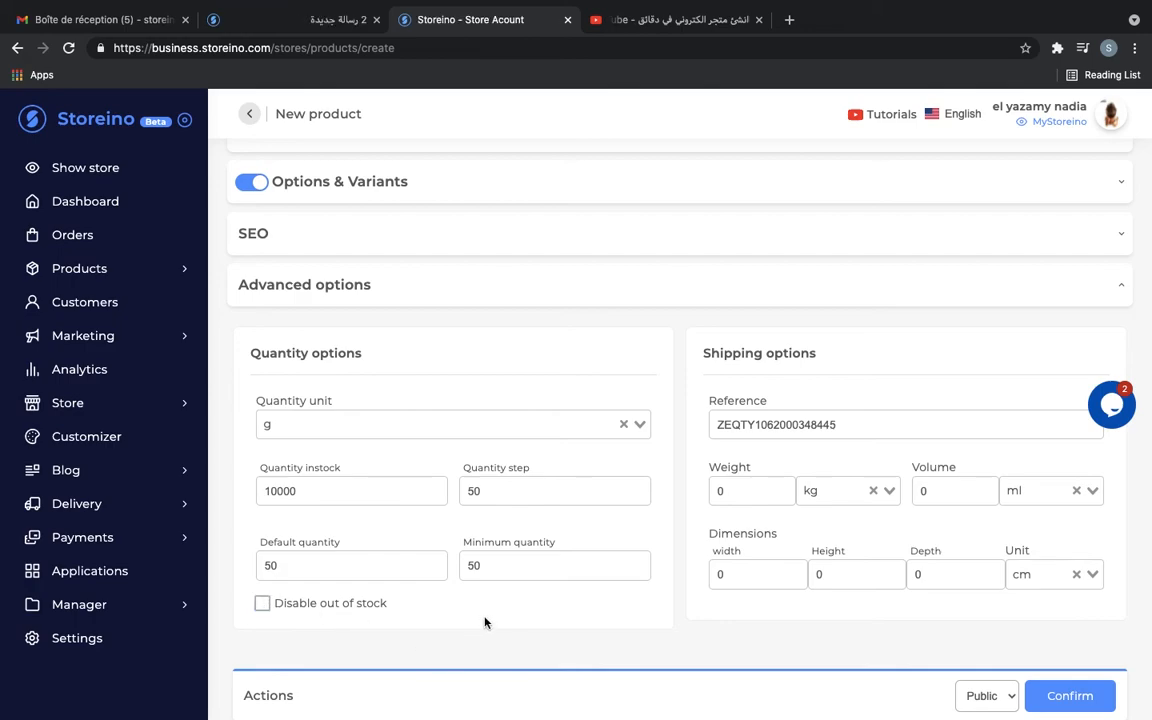
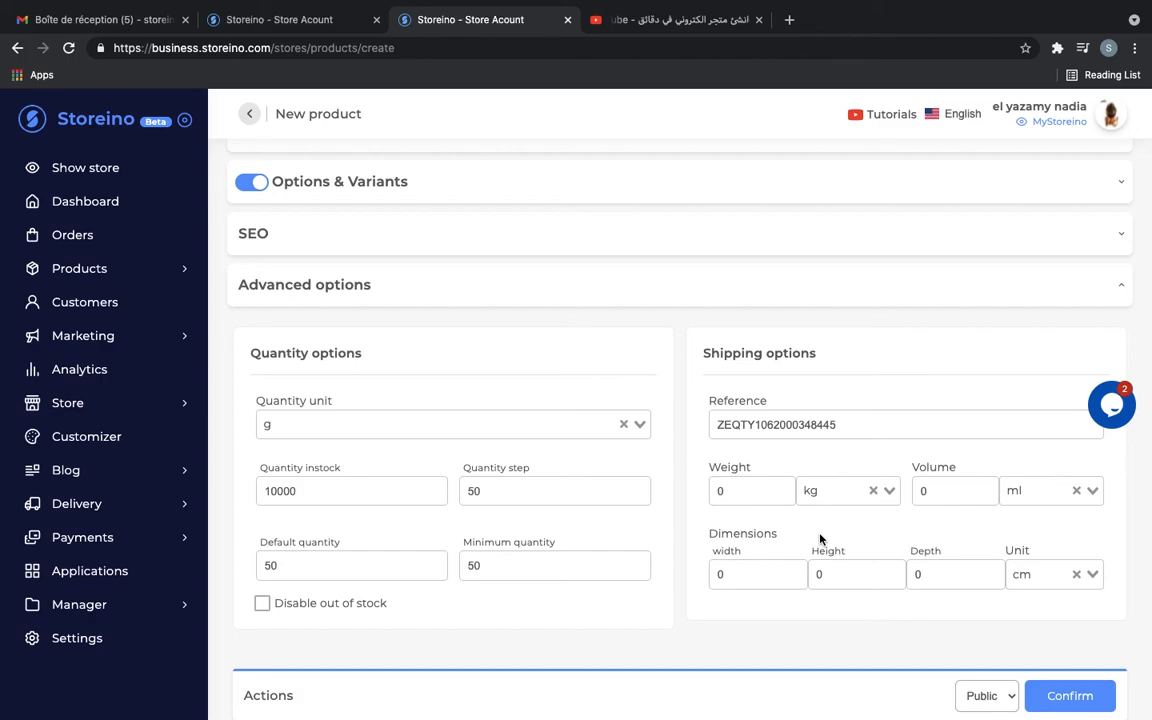
pyautogui.click(1063, 697)
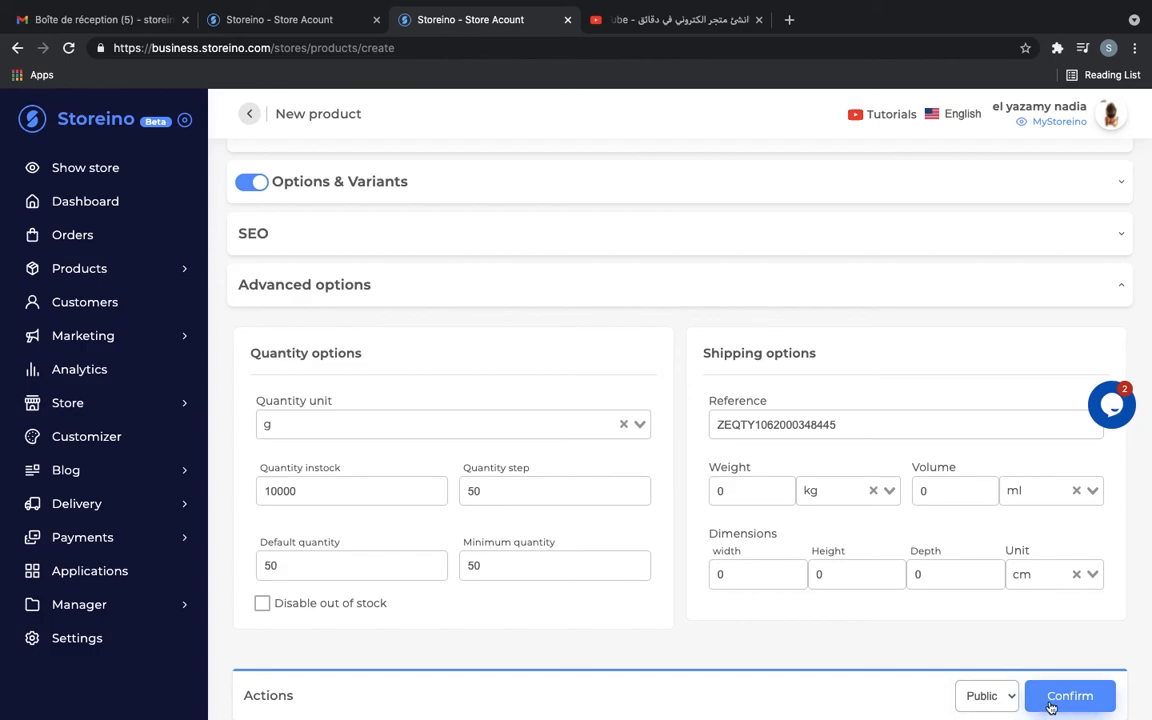
pyautogui.click(1051, 707)
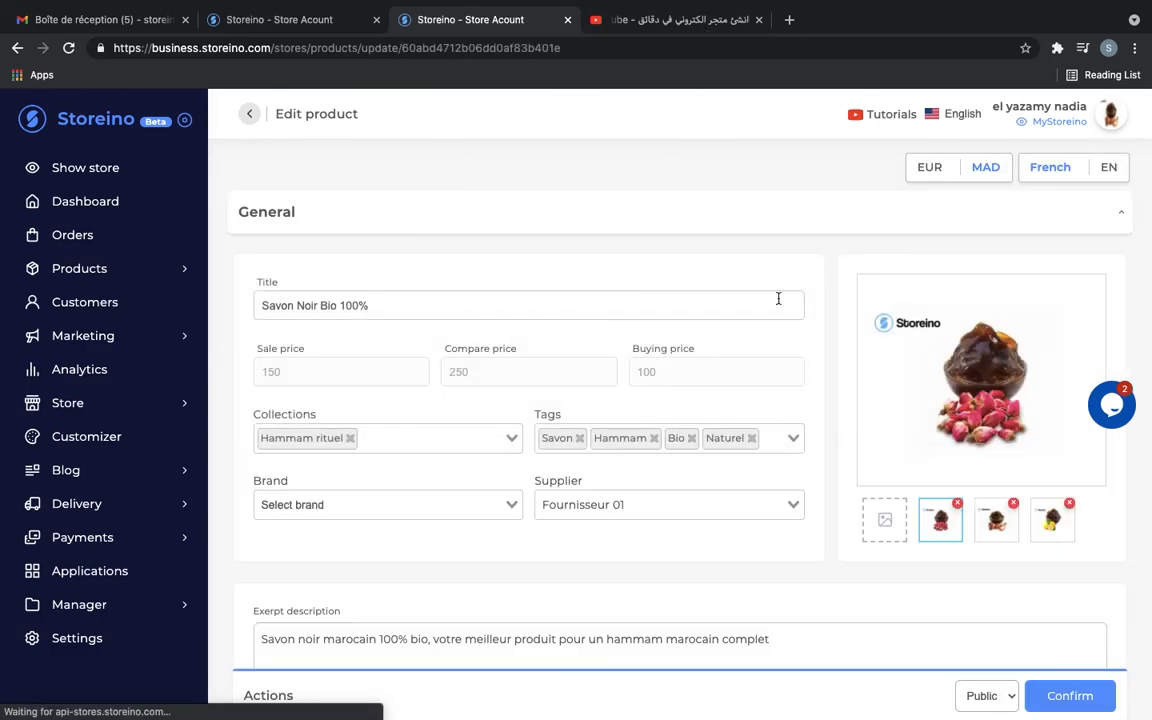
# - Open the public storefront of the MyStoreino store from the store account
pyautogui.click(697, 30)
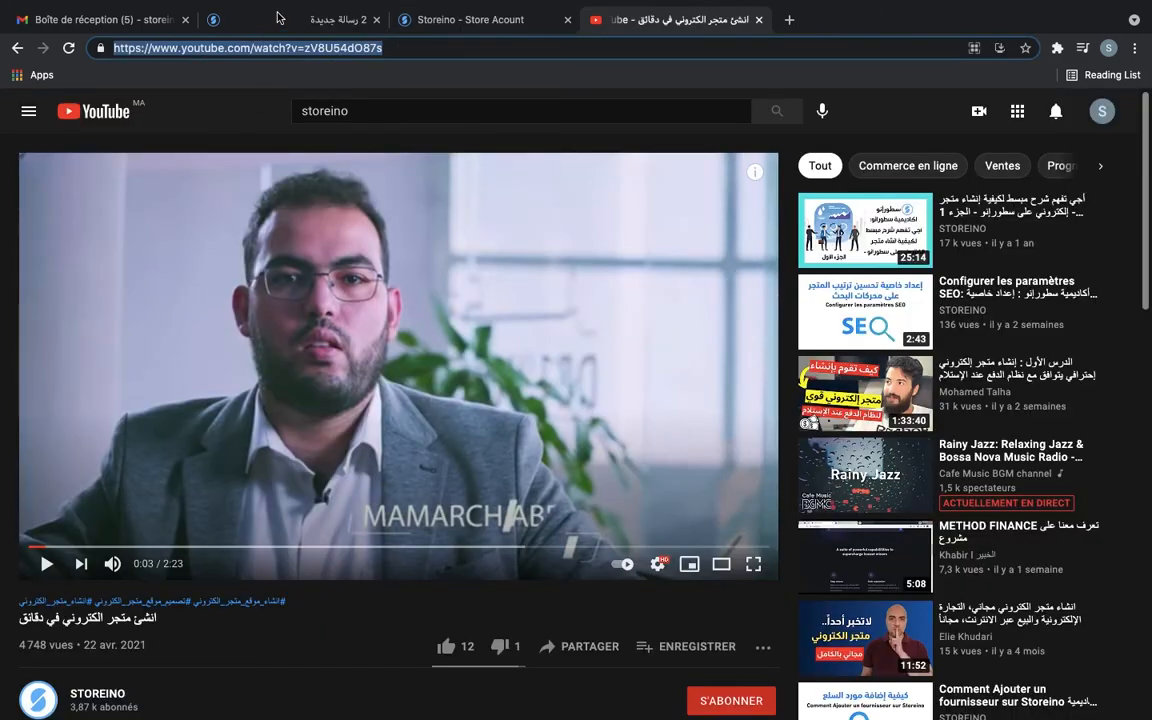
pyautogui.click(488, 19)
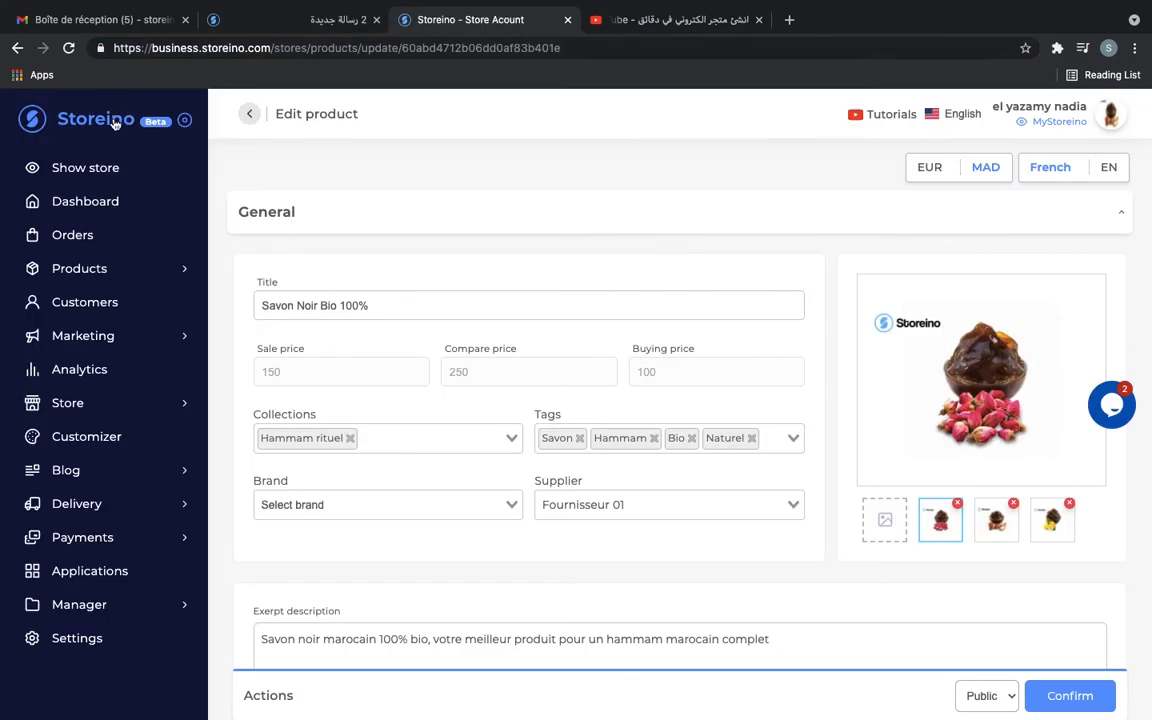
pyautogui.click(93, 170)
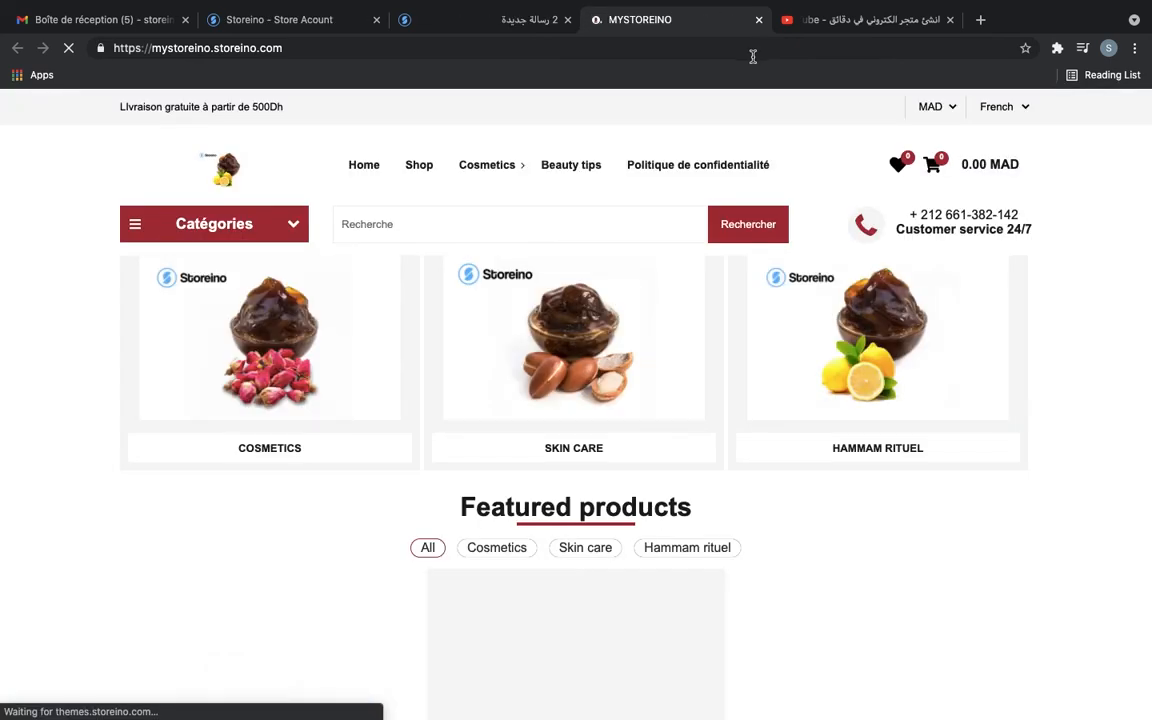
# - Open the Savon Noir Bio 100% product page from the featured products and review its title and short description
pyautogui.scroll(-5, 421, 369)
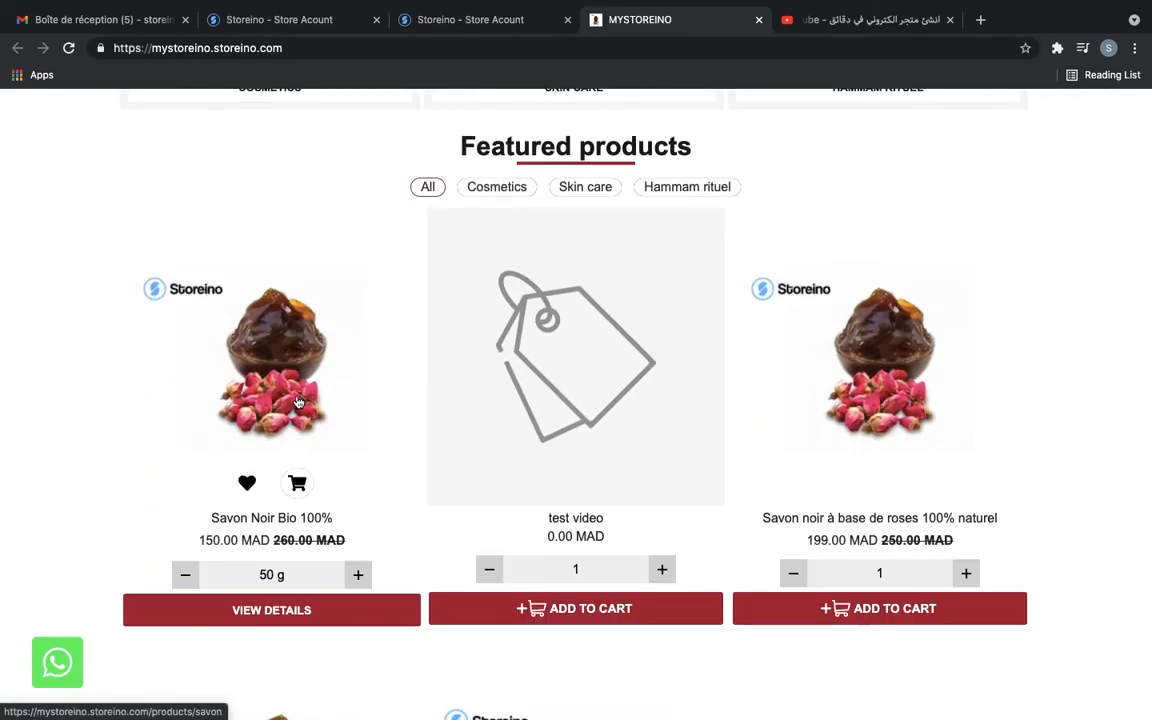
pyautogui.click(346, 387)
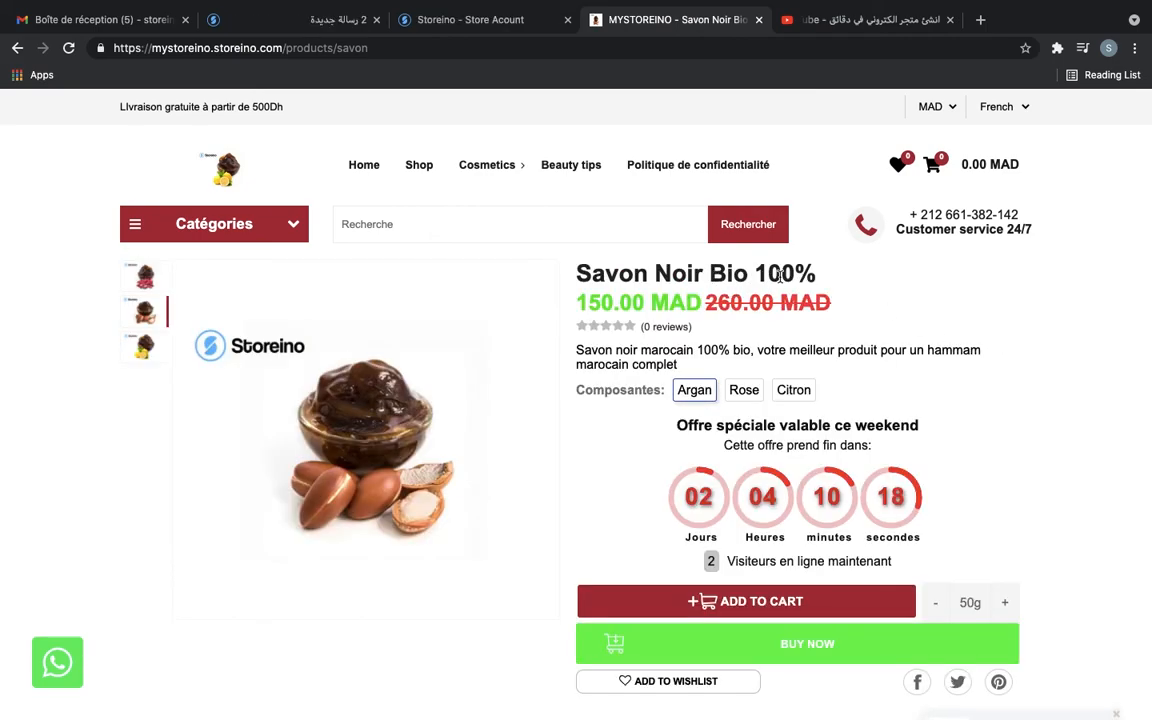
pyautogui.tripleClick(681, 352)
pyautogui.click(681, 352)
pyautogui.scroll(-3, 681, 352)
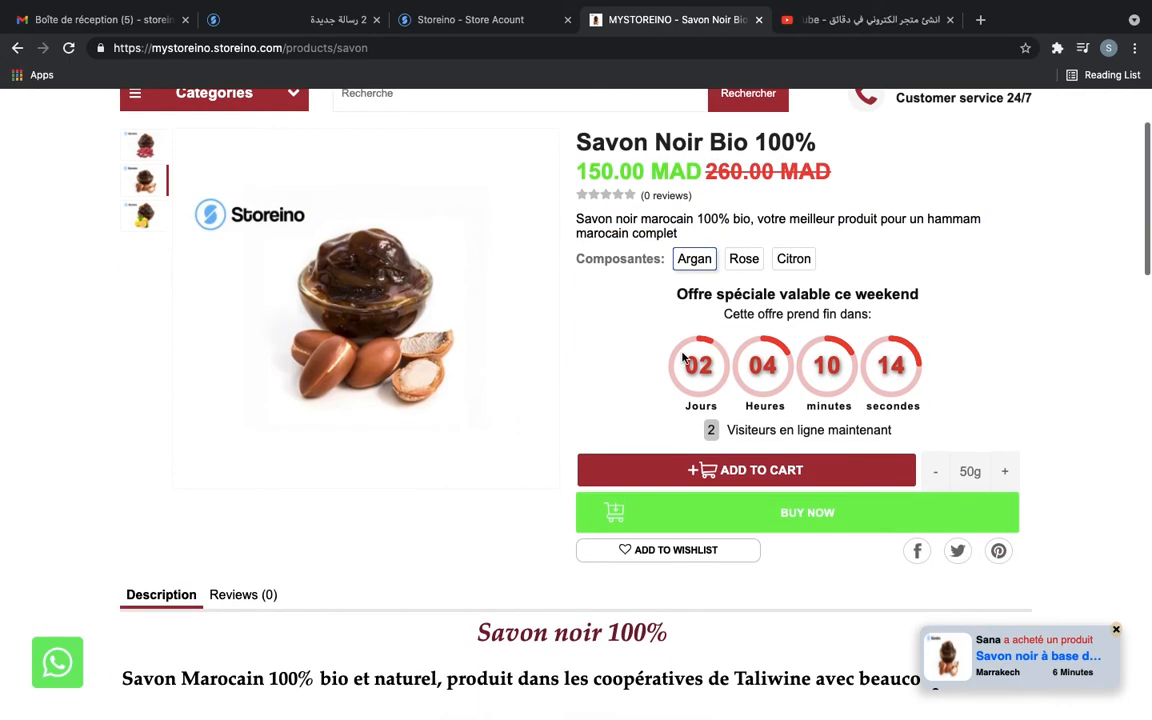
# - Switch between the Argan, Rose and Citron options of Composantes to compare each variant's image and price
pyautogui.click(744, 258)
pyautogui.click(791, 262)
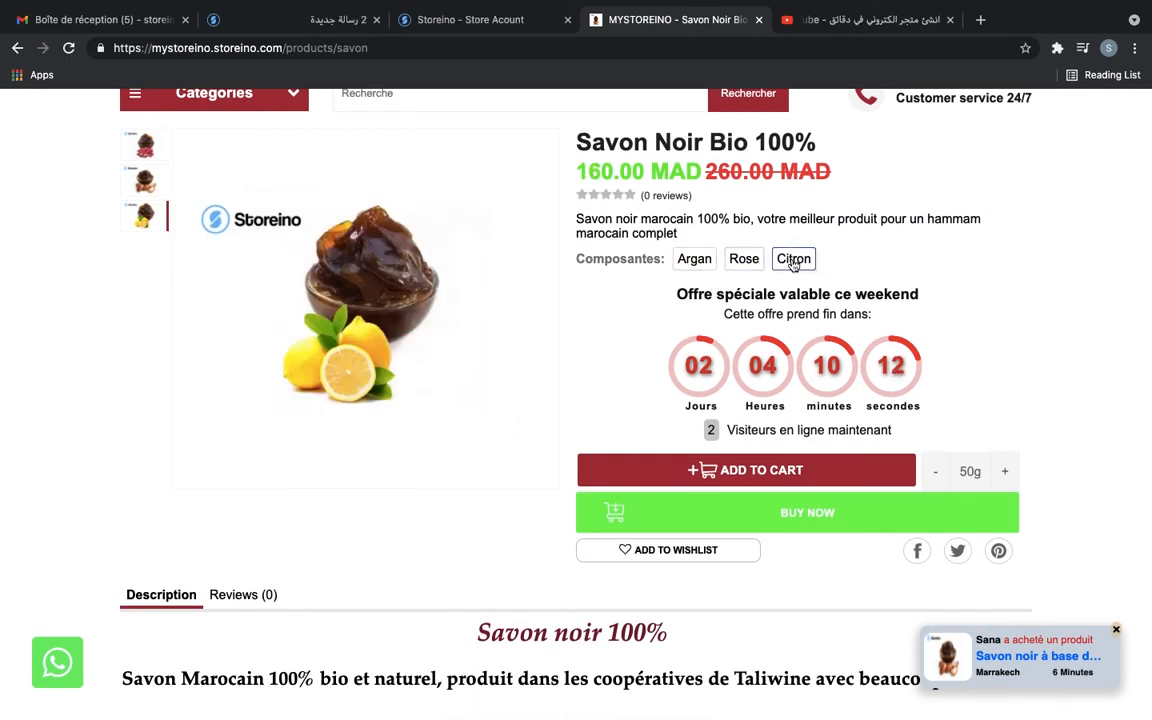
pyautogui.scroll(1, 782, 279)
pyautogui.click(693, 316)
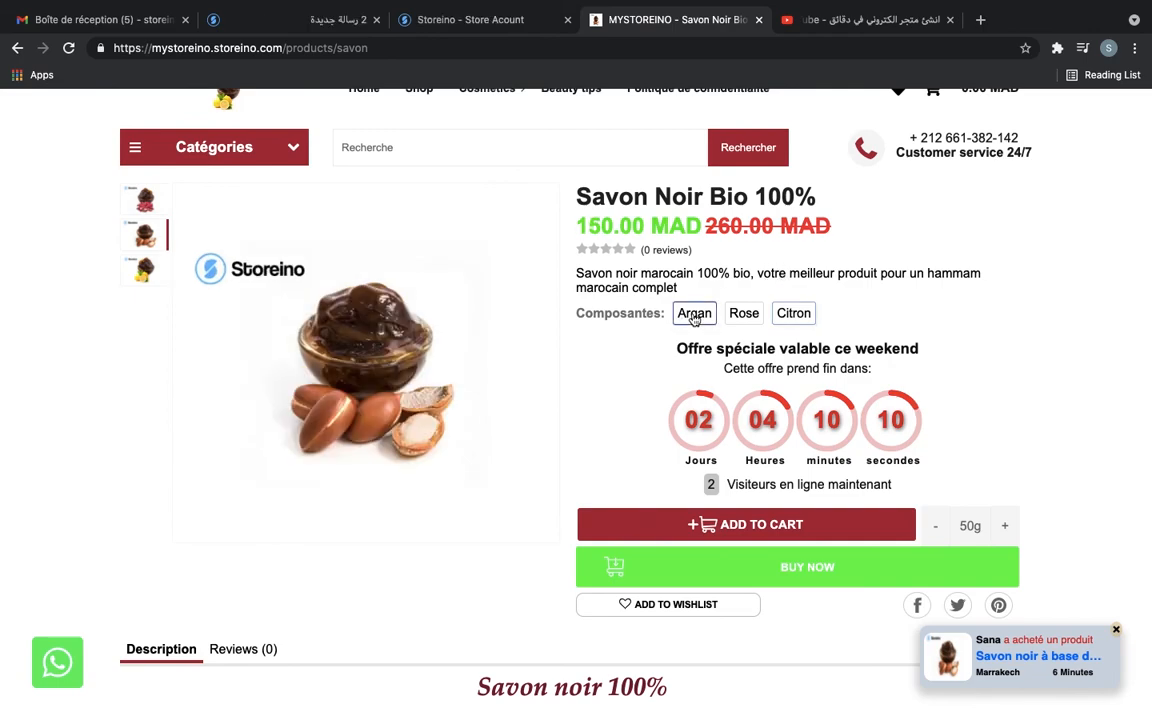
pyautogui.click(745, 318)
pyautogui.click(797, 316)
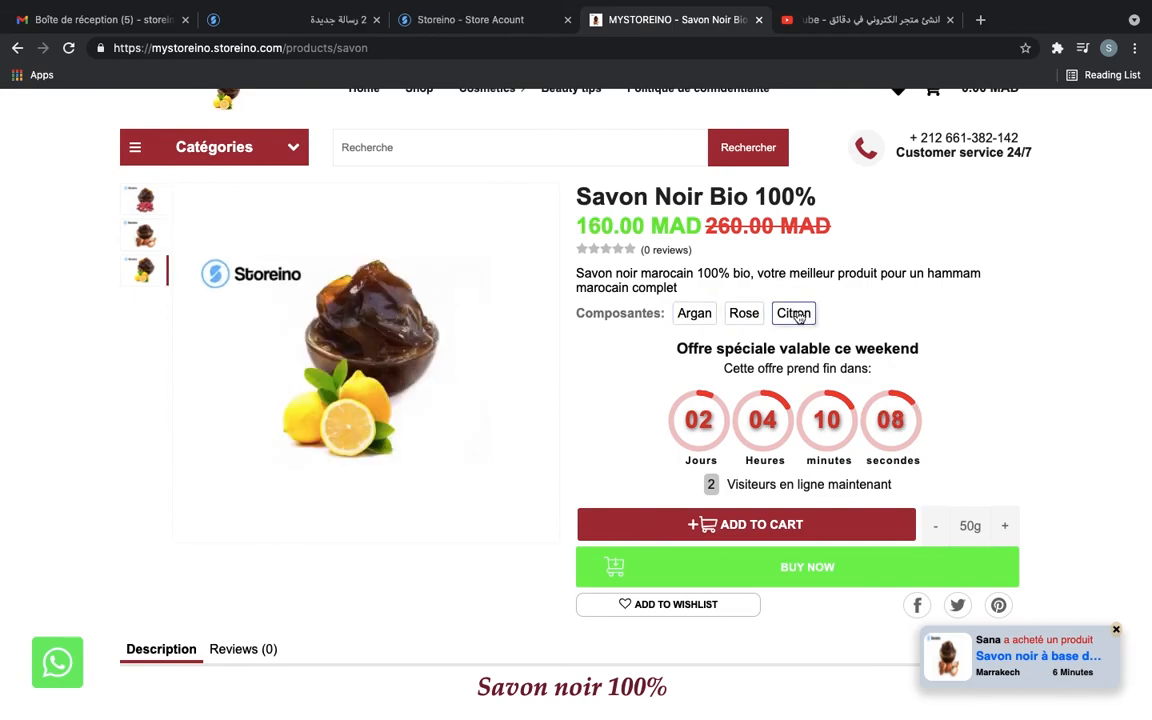
pyautogui.click(701, 316)
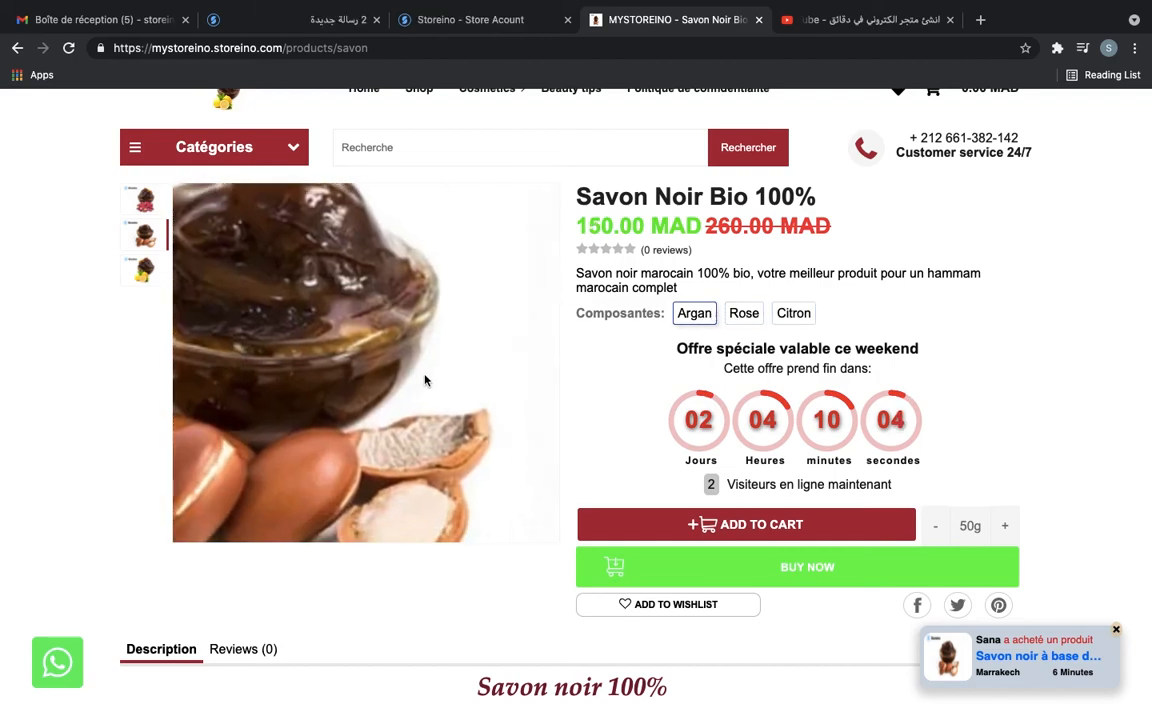
pyautogui.click(745, 318)
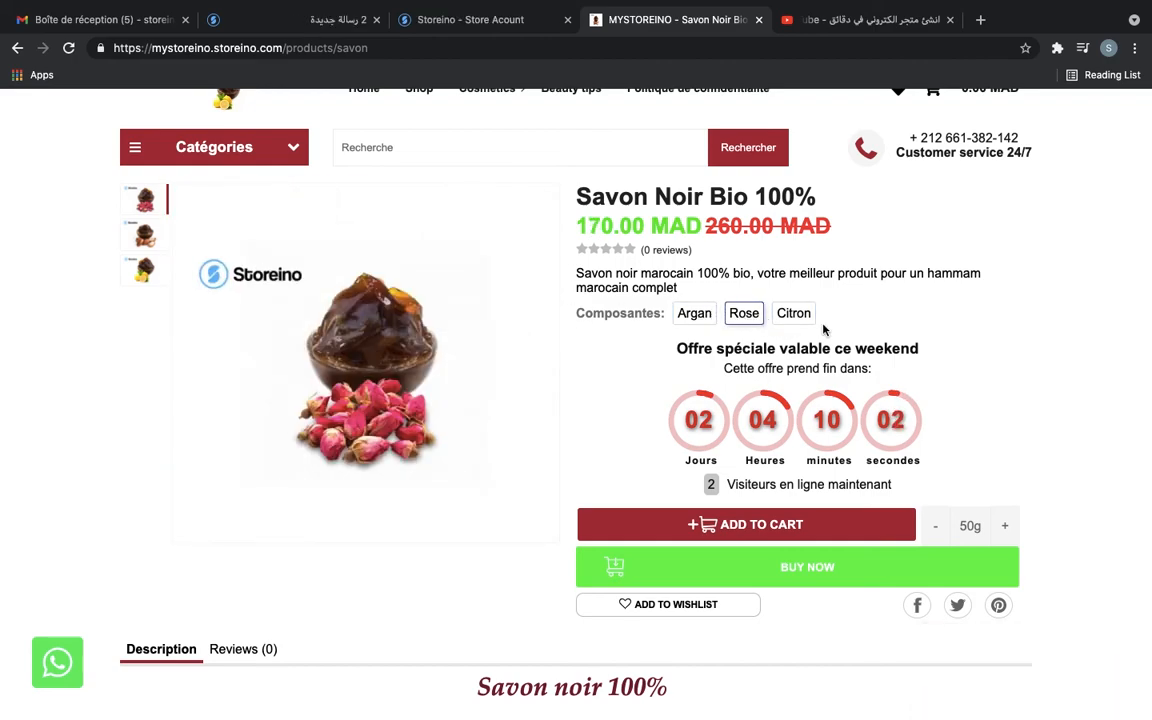
pyautogui.click(806, 320)
# - Examine the product page's full description, including its heading, formatted text, images and embedded demonstration video
pyautogui.scroll(-5, 806, 322)
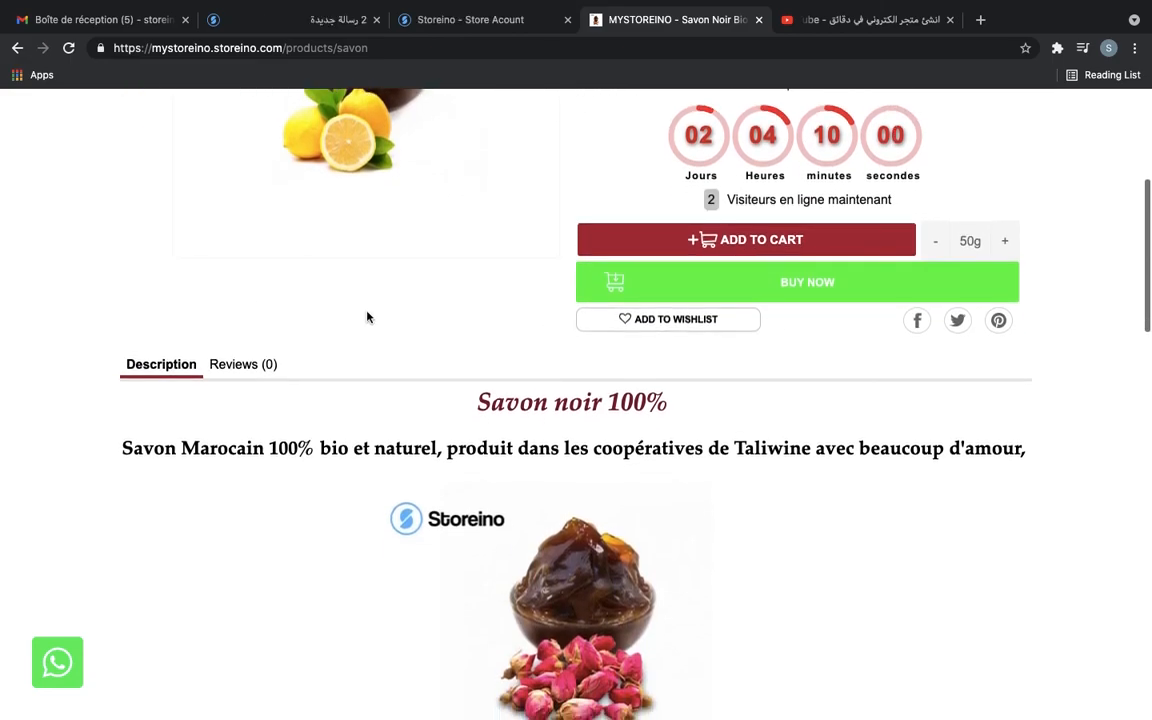
pyautogui.scroll(-2, 854, 403)
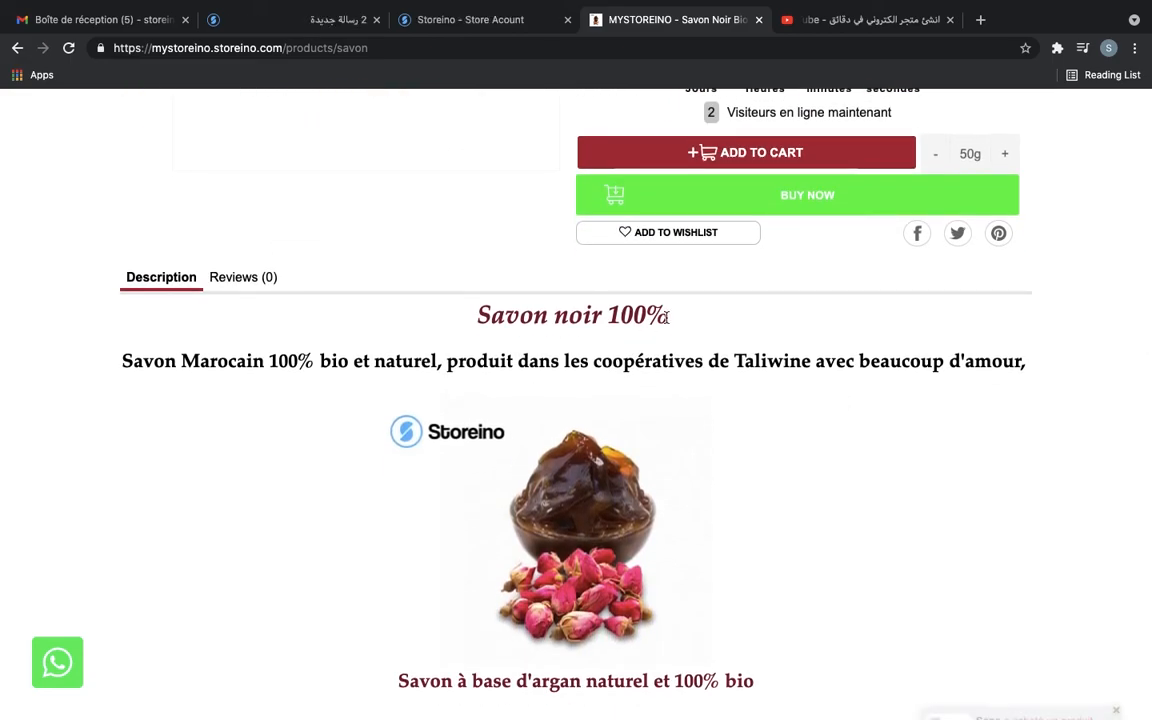
pyautogui.tripleClick(665, 317)
pyautogui.scroll(-4, 665, 317)
pyautogui.click(673, 190)
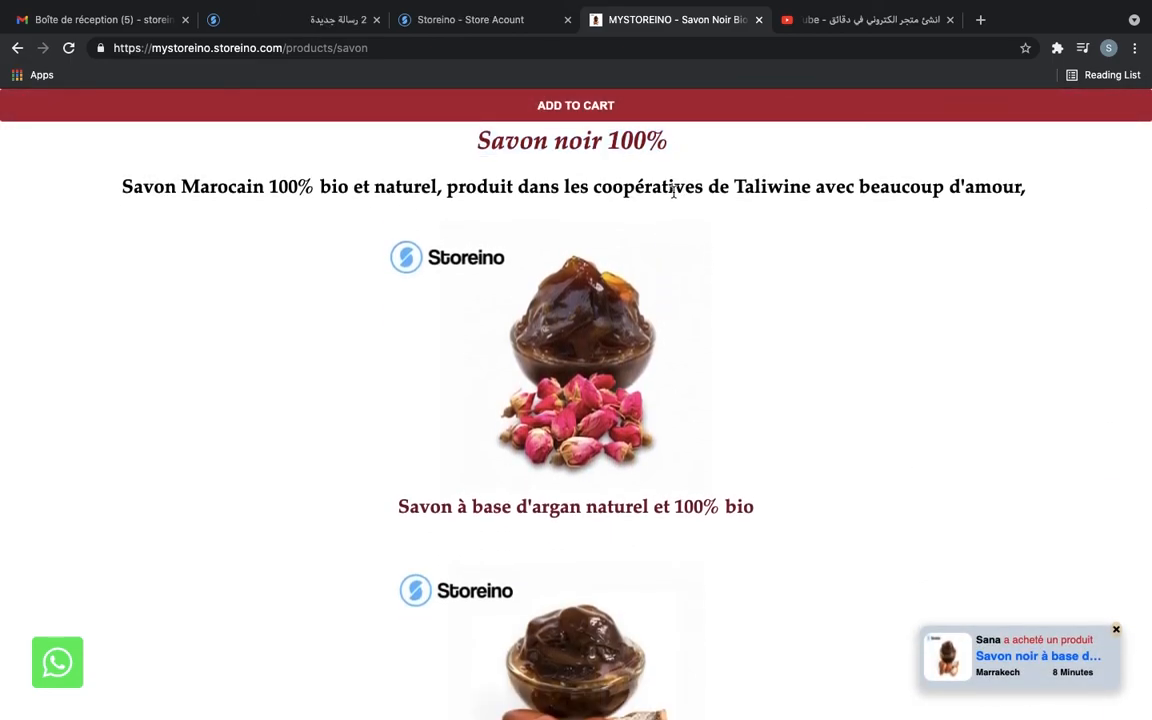
pyautogui.scroll(-2, 567, 237)
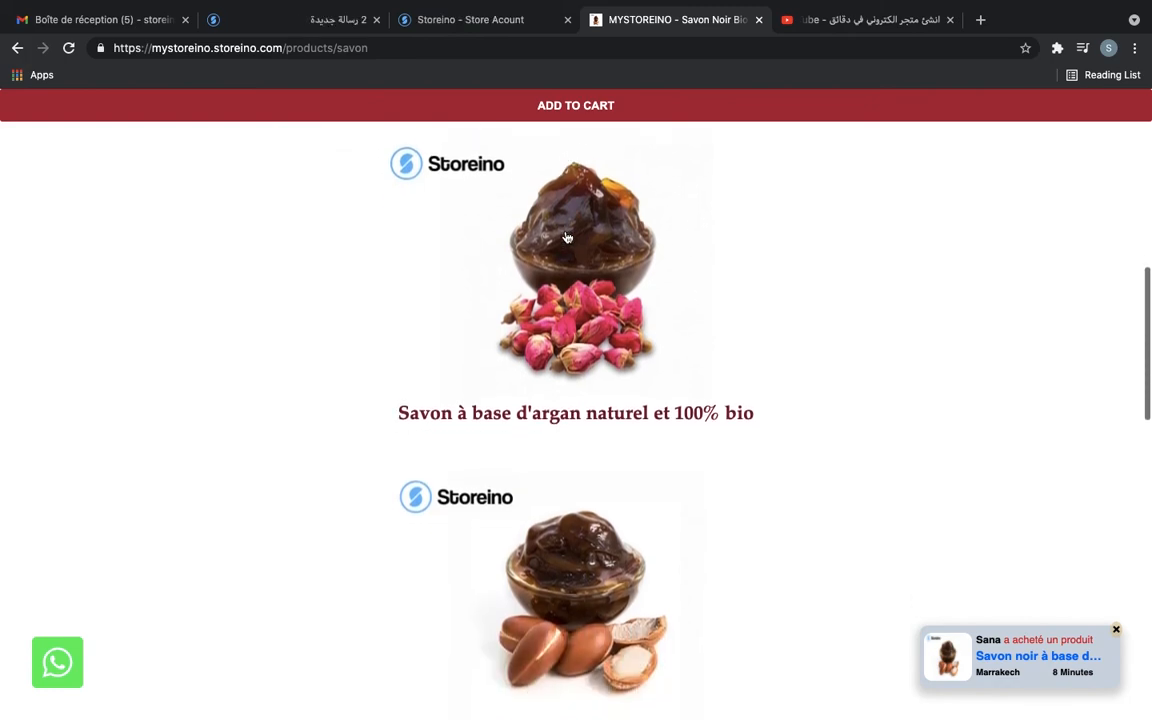
pyautogui.scroll(-3, 568, 388)
pyautogui.scroll(-5, 560, 470)
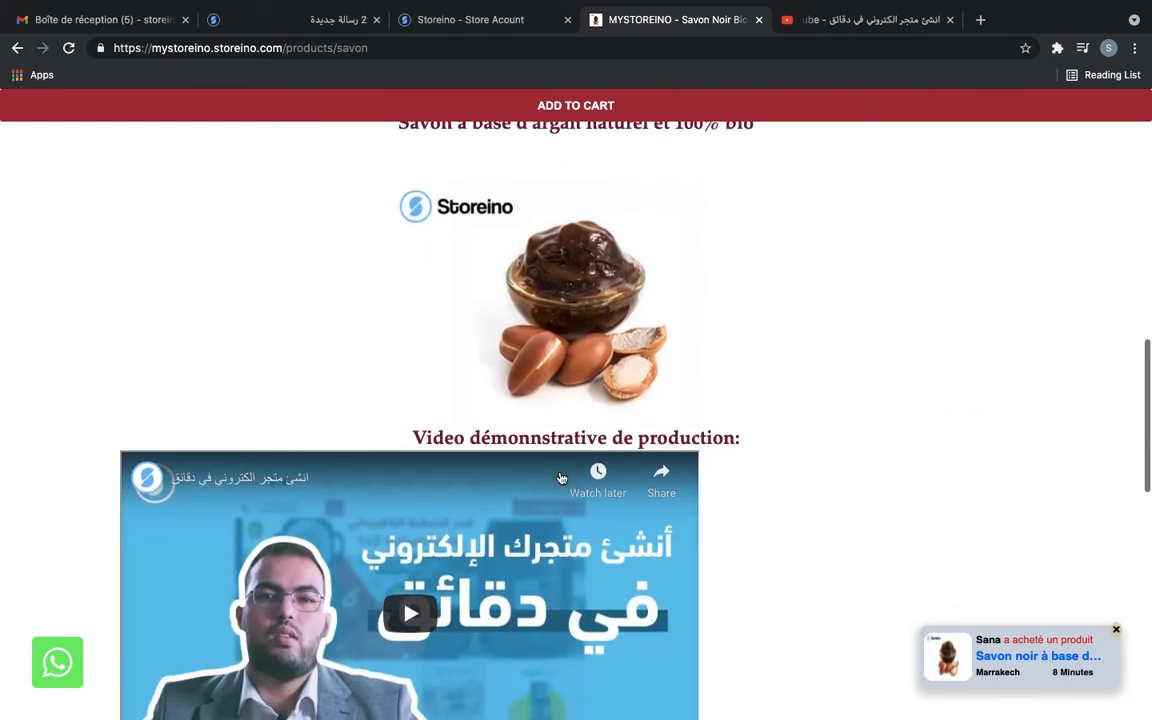
pyautogui.scroll(-5, 519, 659)
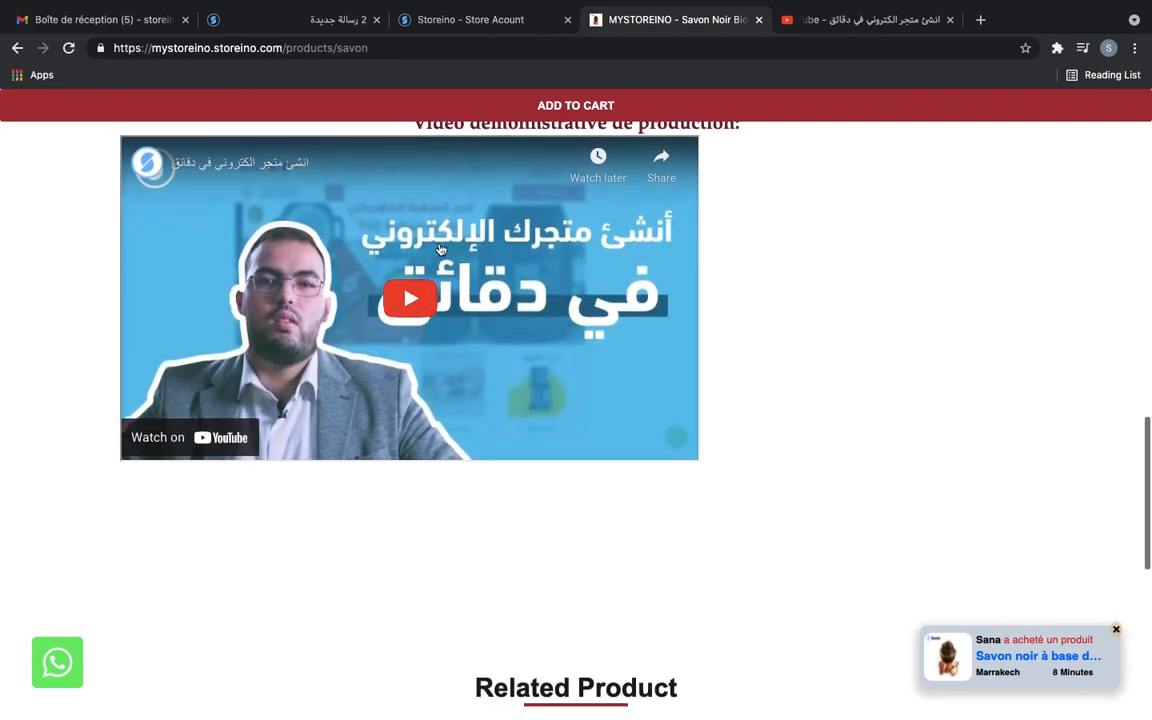
pyautogui.scroll(4, 441, 449)
pyautogui.scroll(-2, 441, 449)
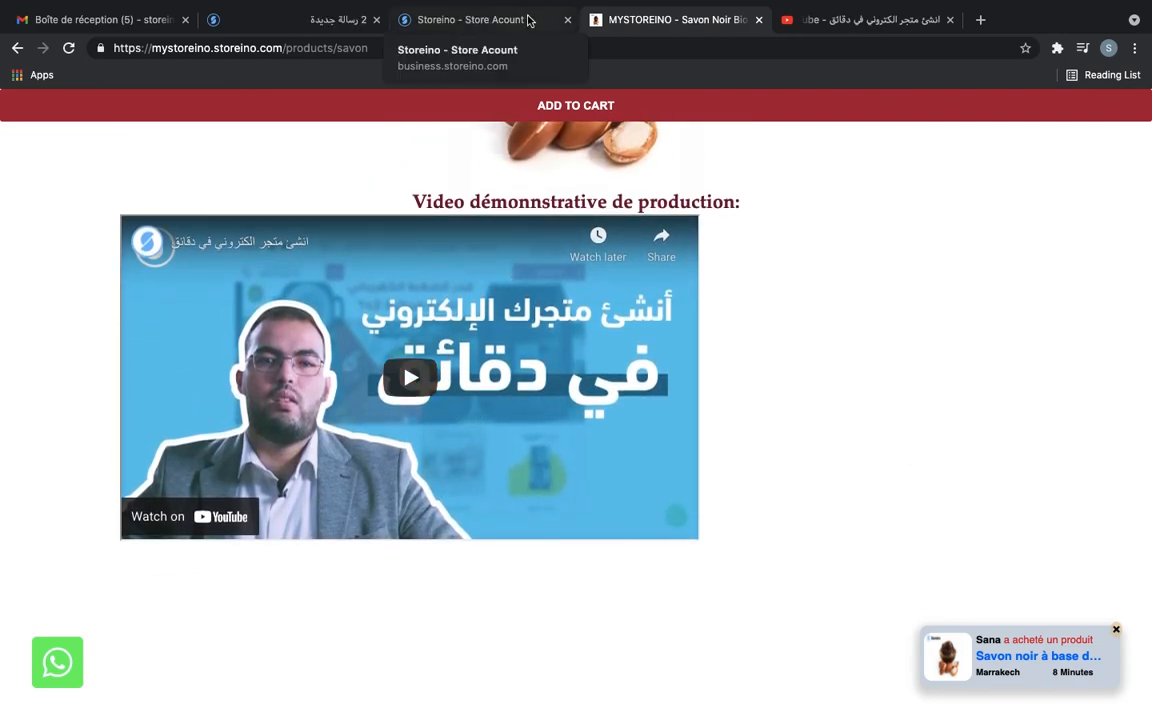
pyautogui.scroll(10, 769, 350)
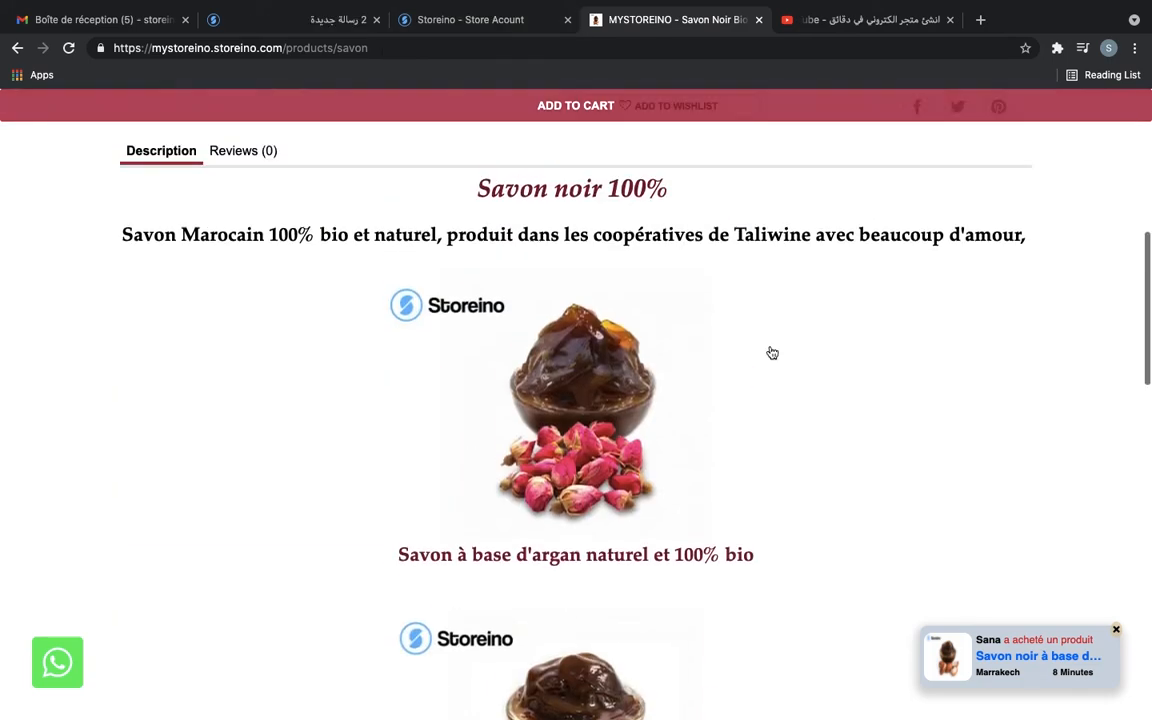
pyautogui.scroll(-4, 770, 351)
pyautogui.scroll(2, 771, 352)
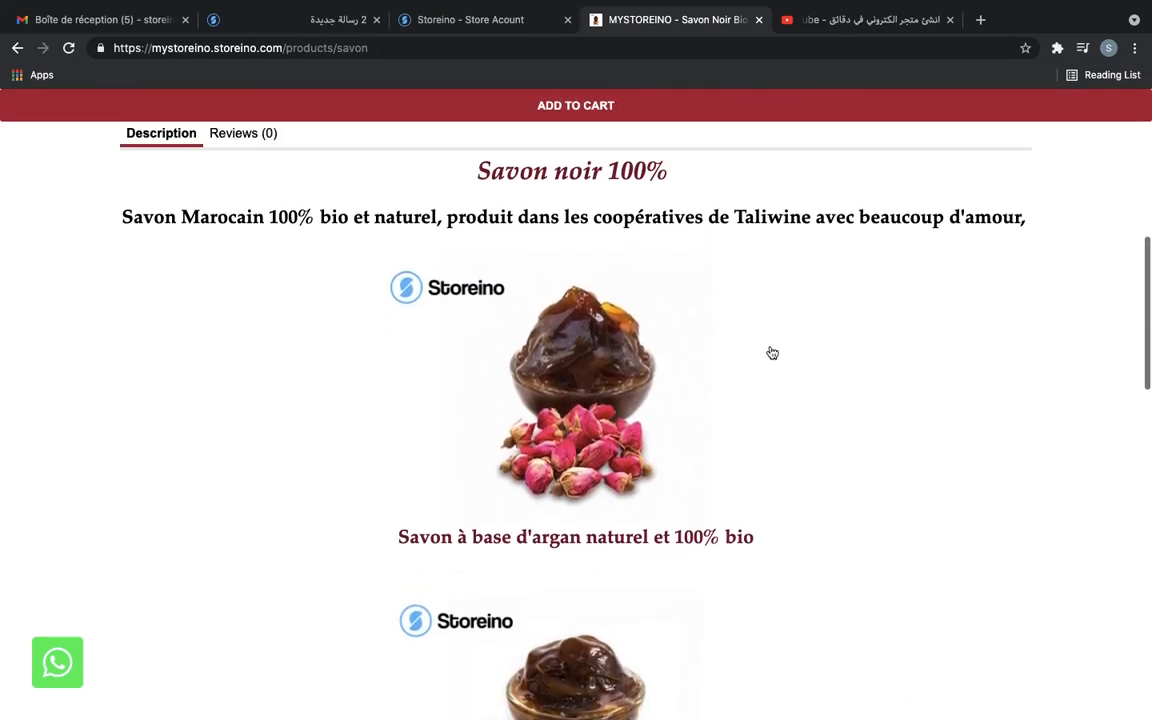
pyautogui.scroll(-1, 772, 352)
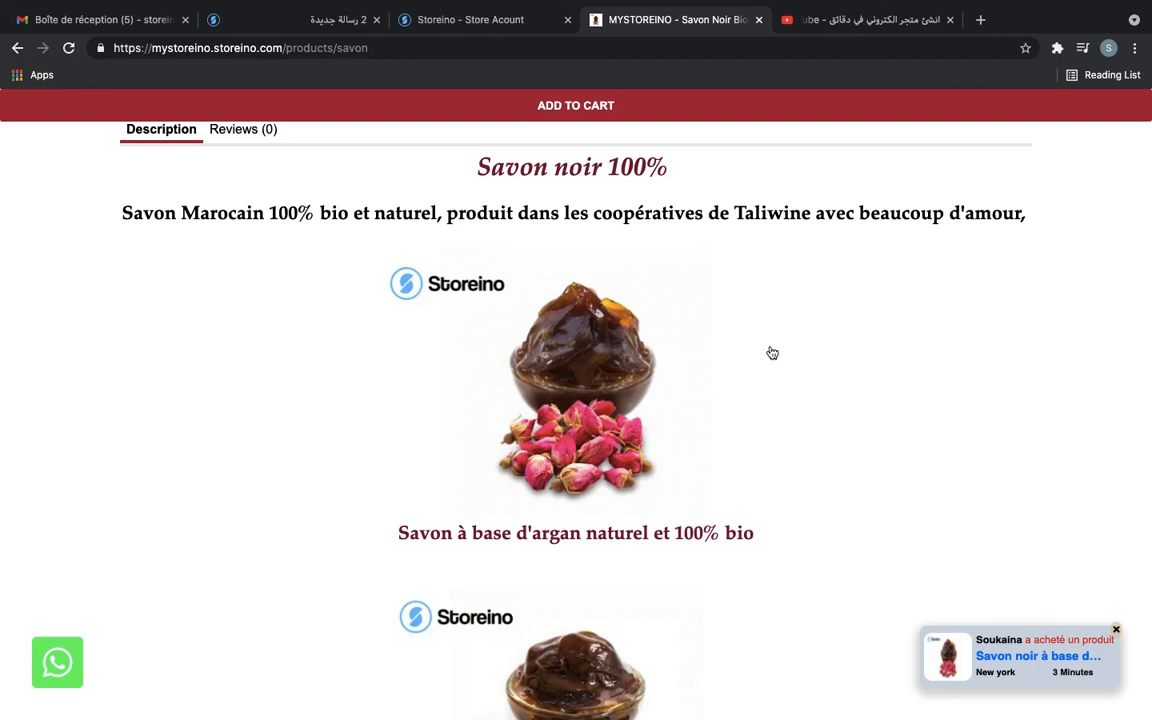
pyautogui.scroll(-1, 772, 352)
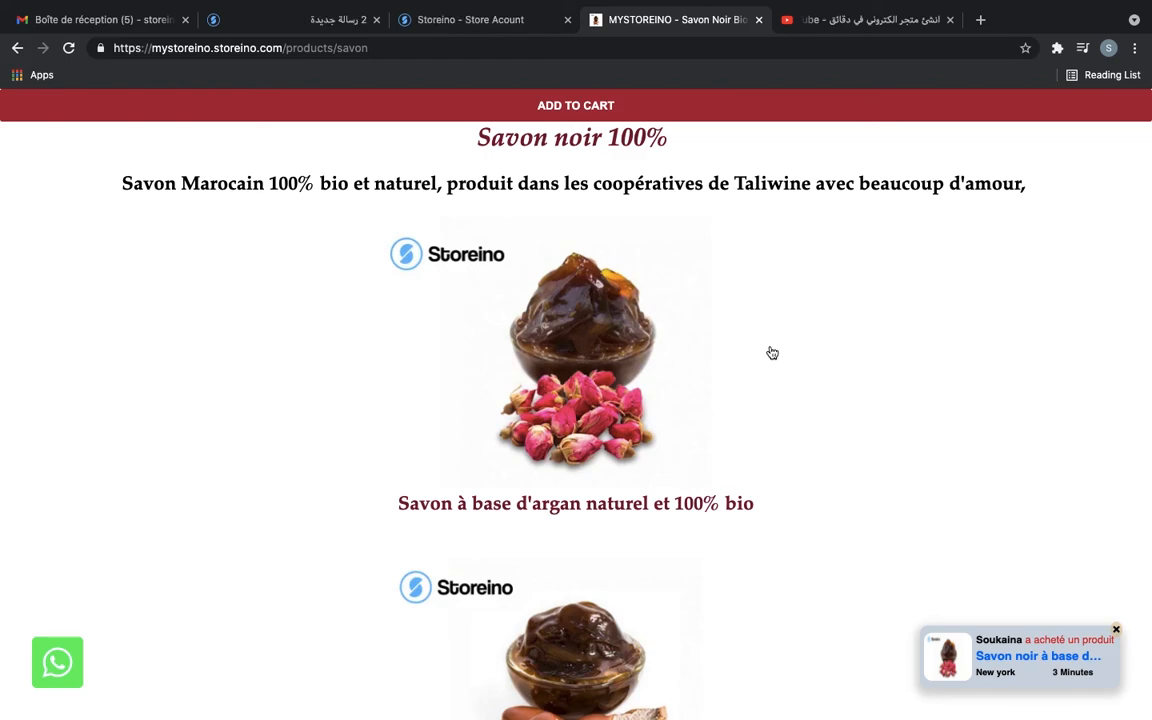
# - Return to the Savon Noir Bio 100% edit page and review its general information, excerpt description and product details content
pyautogui.click(503, 14)
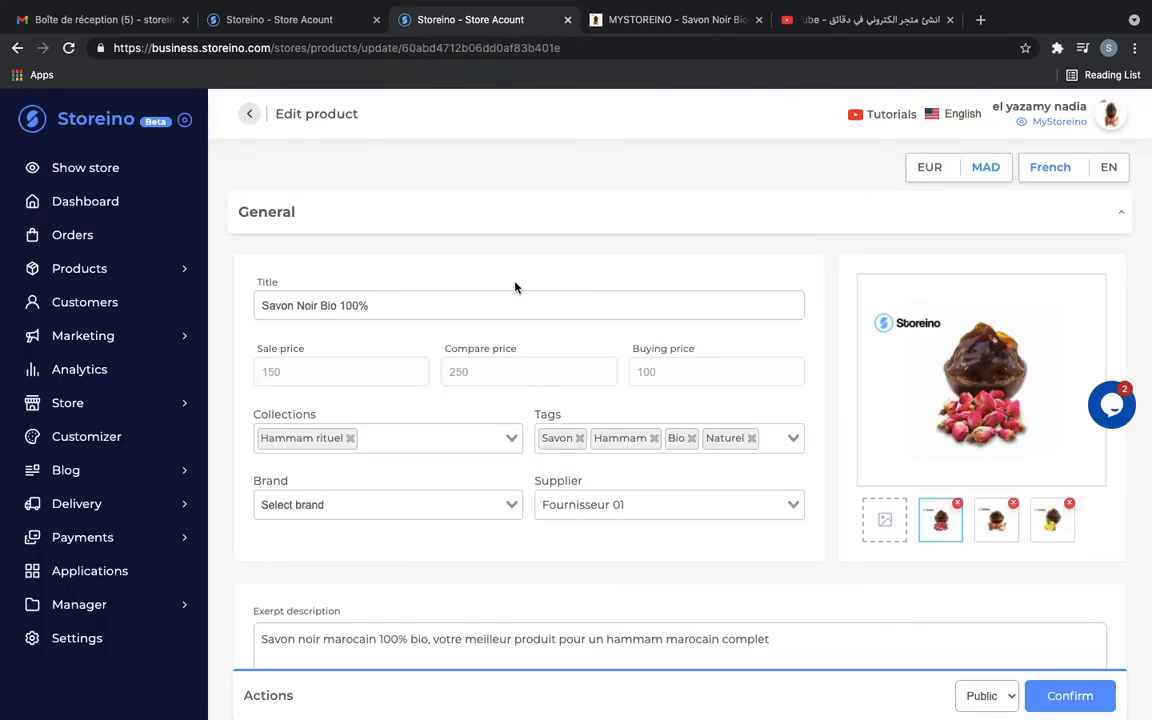
pyautogui.scroll(-5, 540, 420)
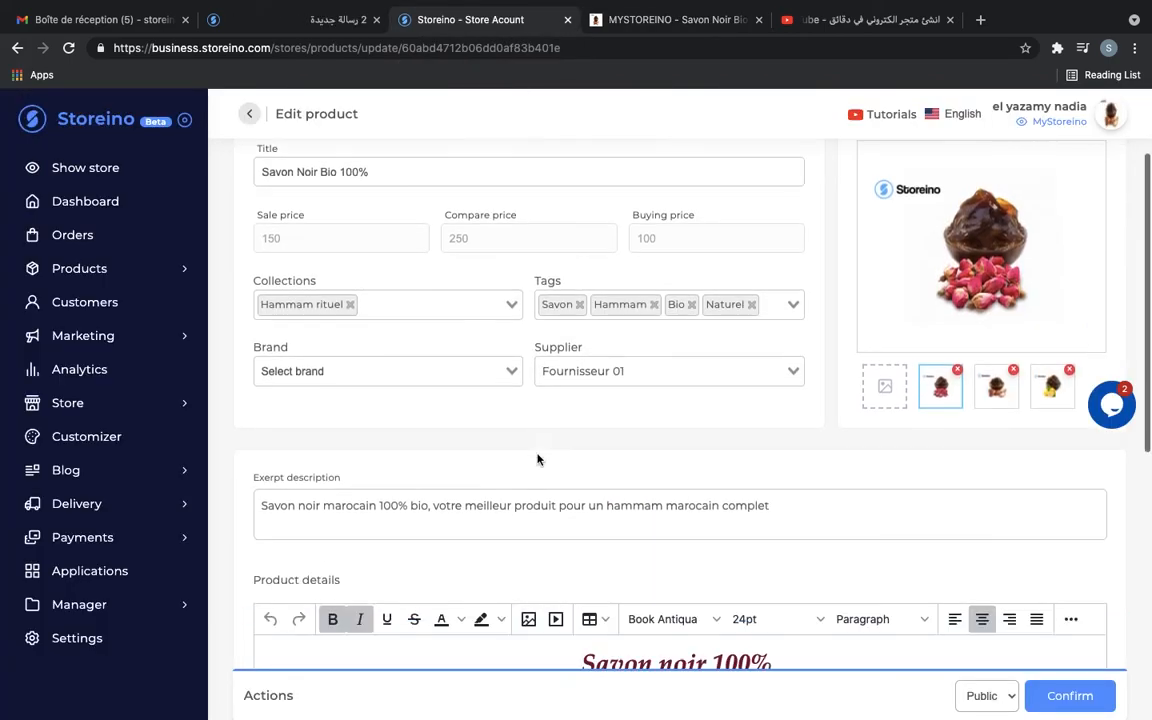
pyautogui.scroll(4, 537, 459)
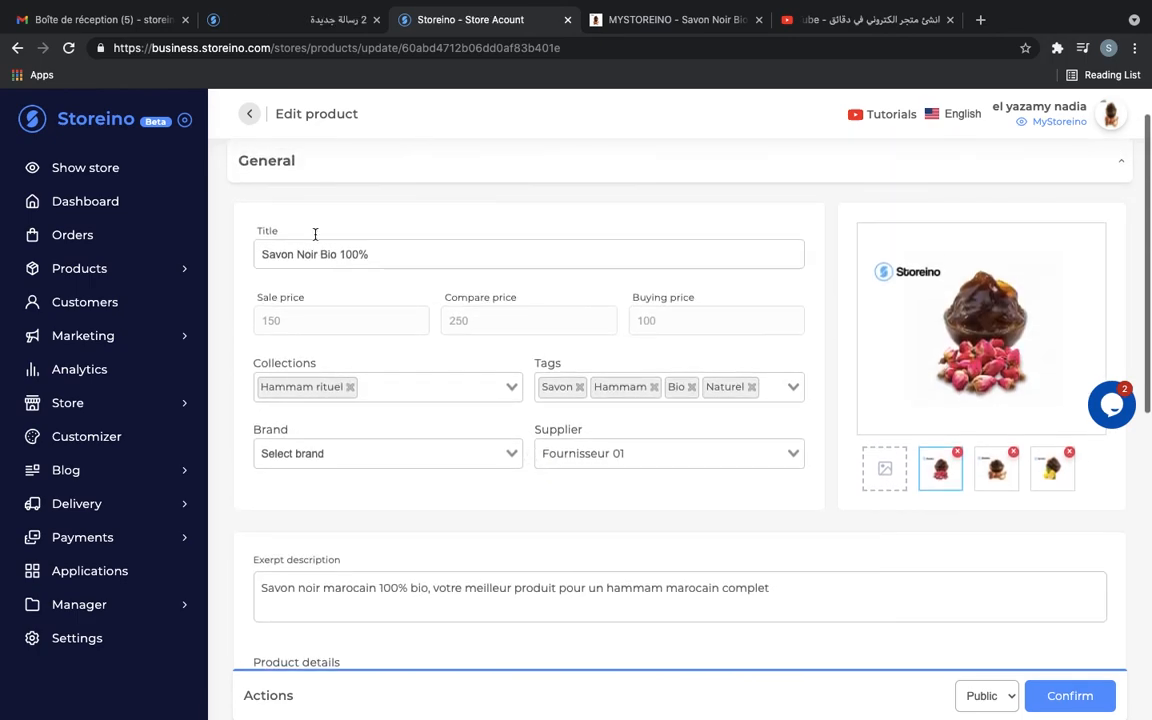
pyautogui.click(330, 256)
pyautogui.scroll(-4, 450, 315)
pyautogui.scroll(-5, 547, 525)
pyautogui.scroll(6, 573, 610)
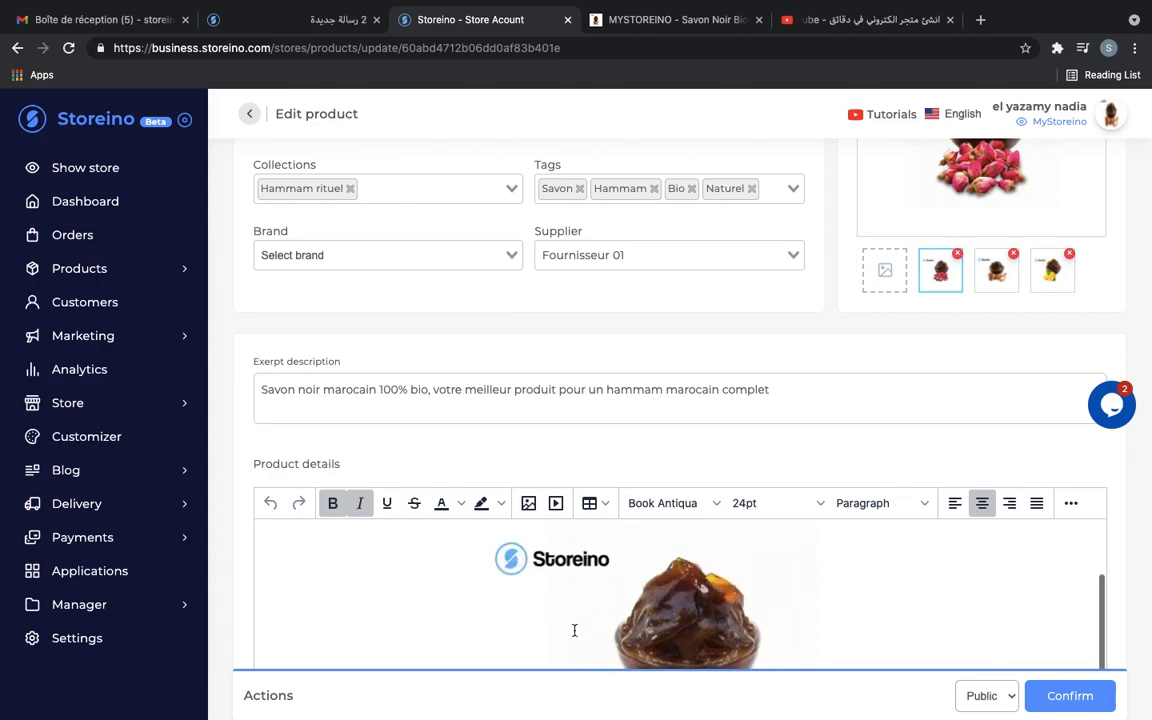
pyautogui.scroll(-5, 697, 485)
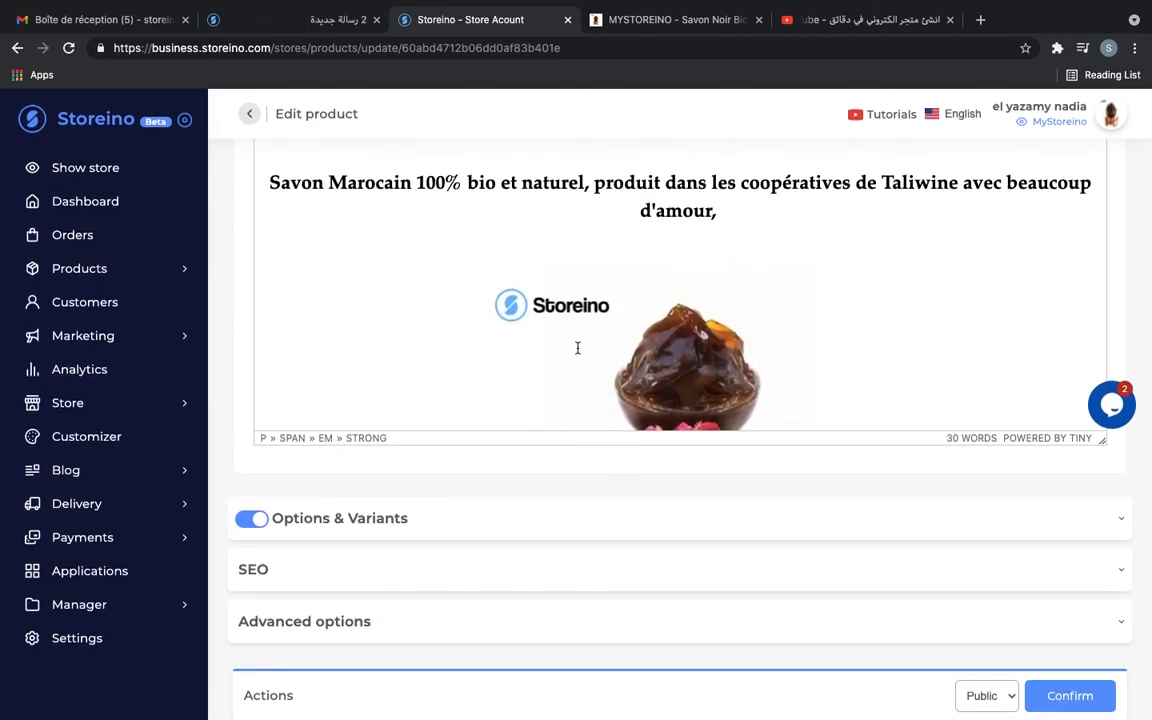
pyautogui.scroll(-2, 576, 345)
pyautogui.scroll(-1, 577, 348)
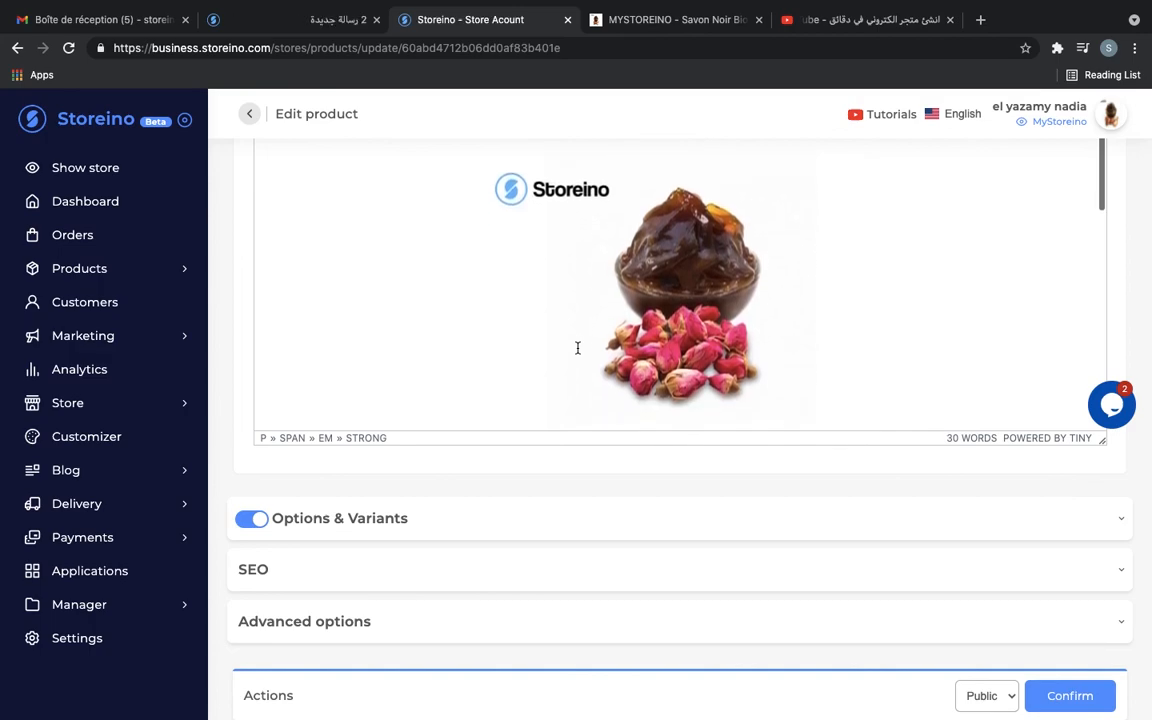
pyautogui.scroll(-1, 577, 348)
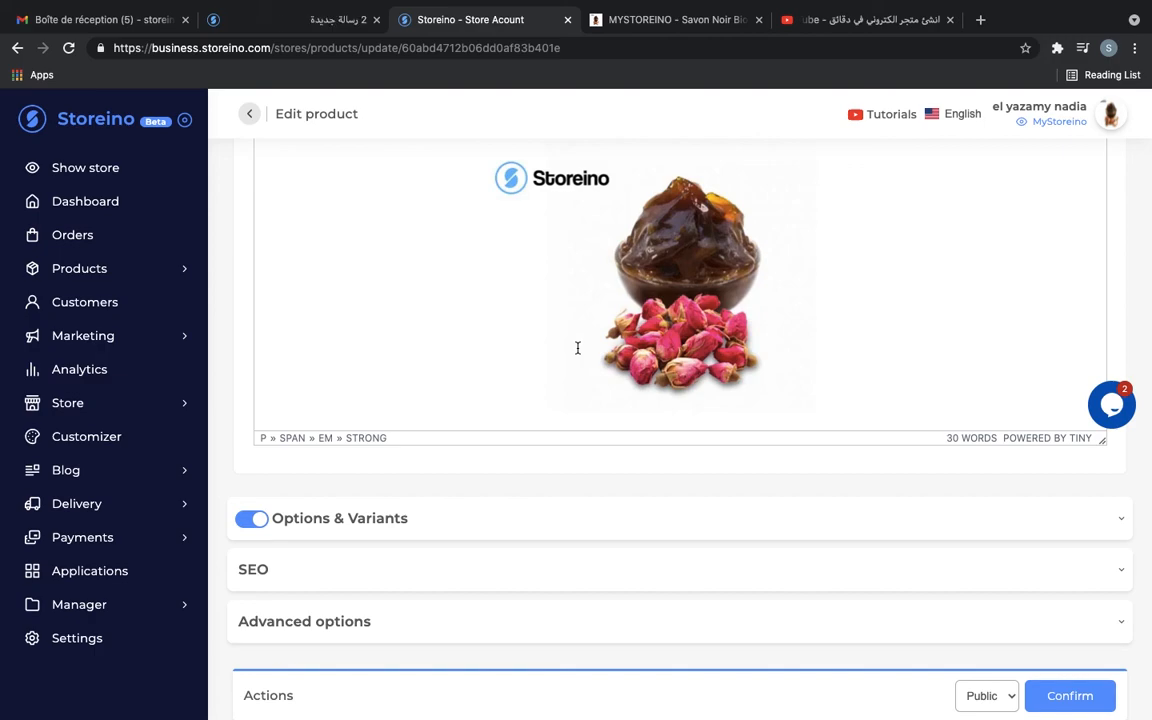
pyautogui.scroll(3, 645, 599)
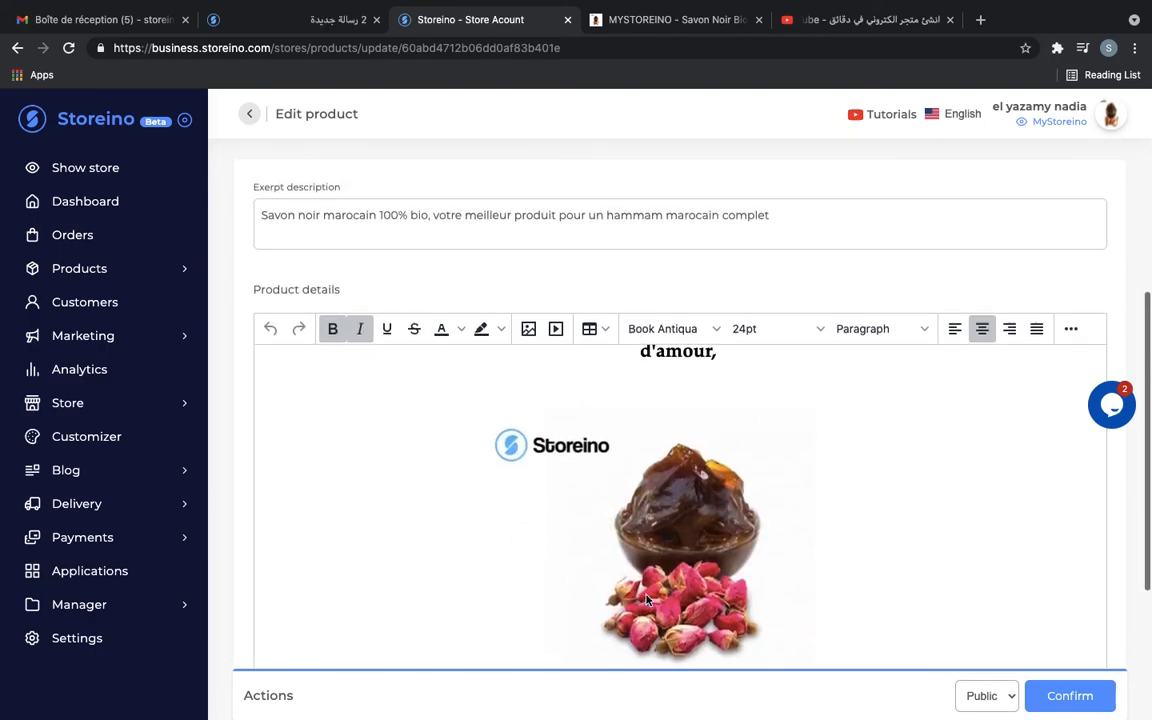
pyautogui.scroll(1, 821, 477)
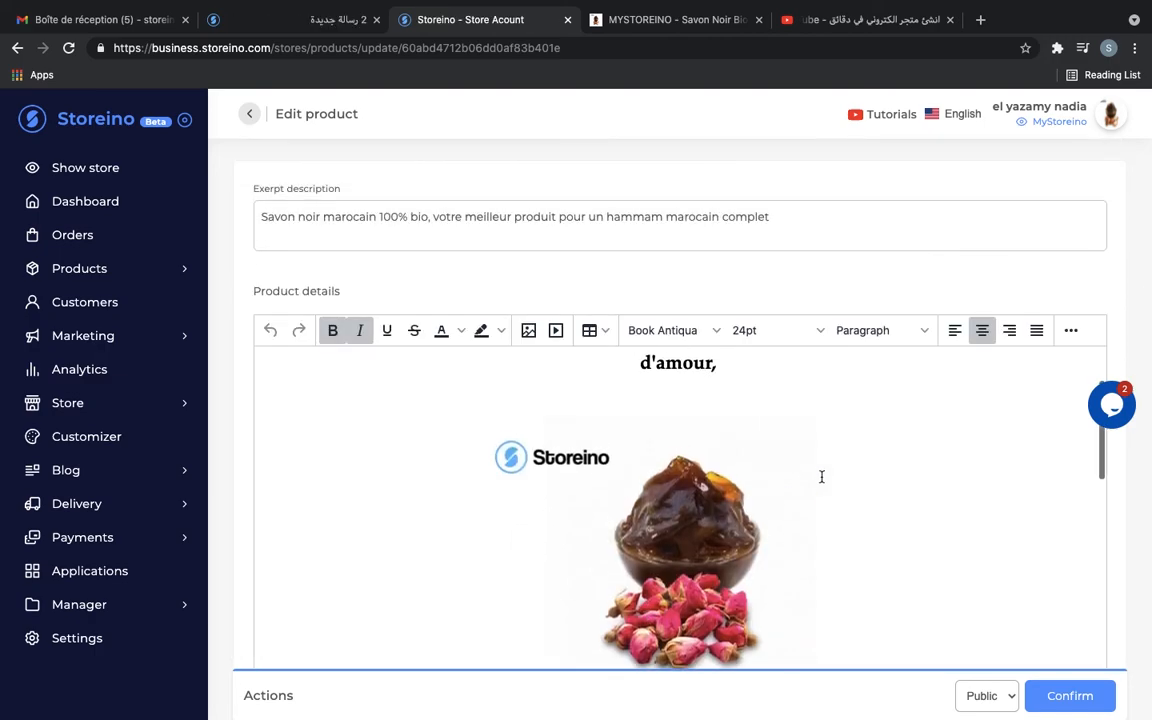
pyautogui.scroll(-1, 821, 477)
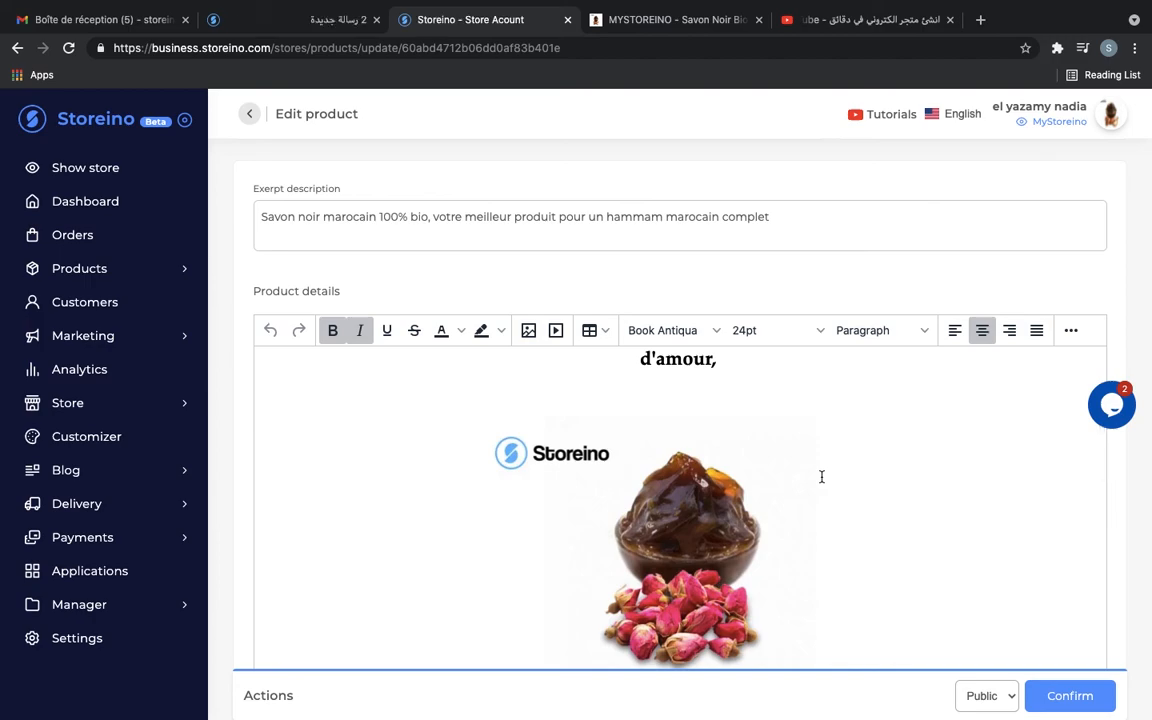